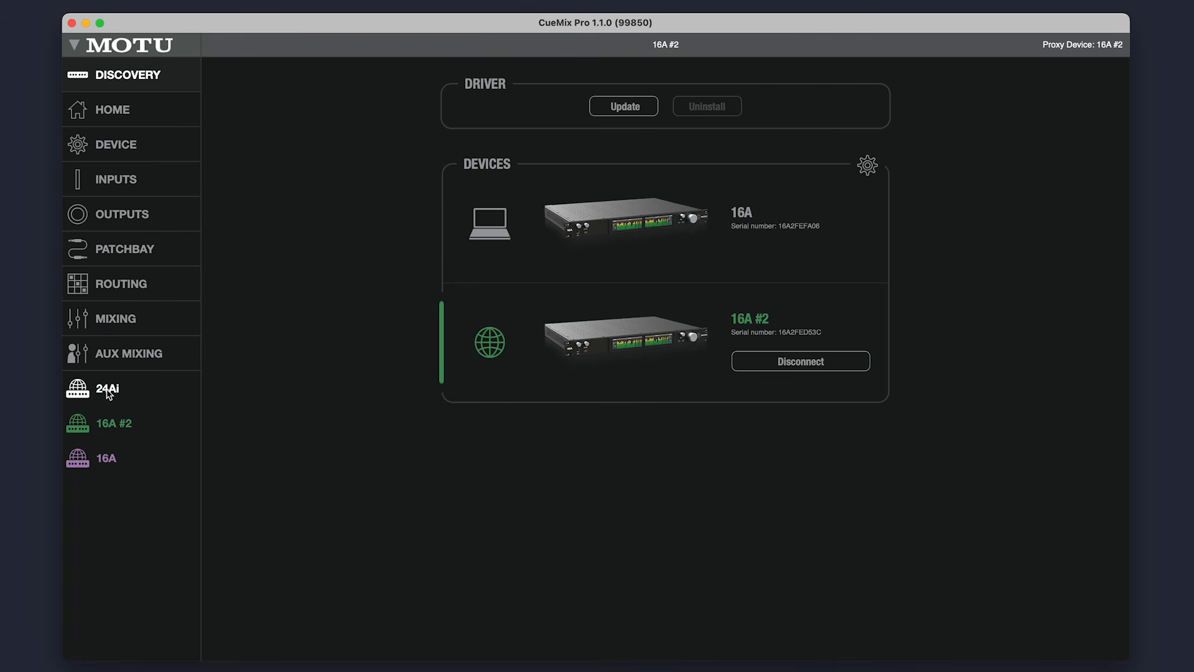
Step: Connect to the 16A attached to the computer so it becomes the proxy device
{"action": "left_click", "coordinate": [107, 390]}
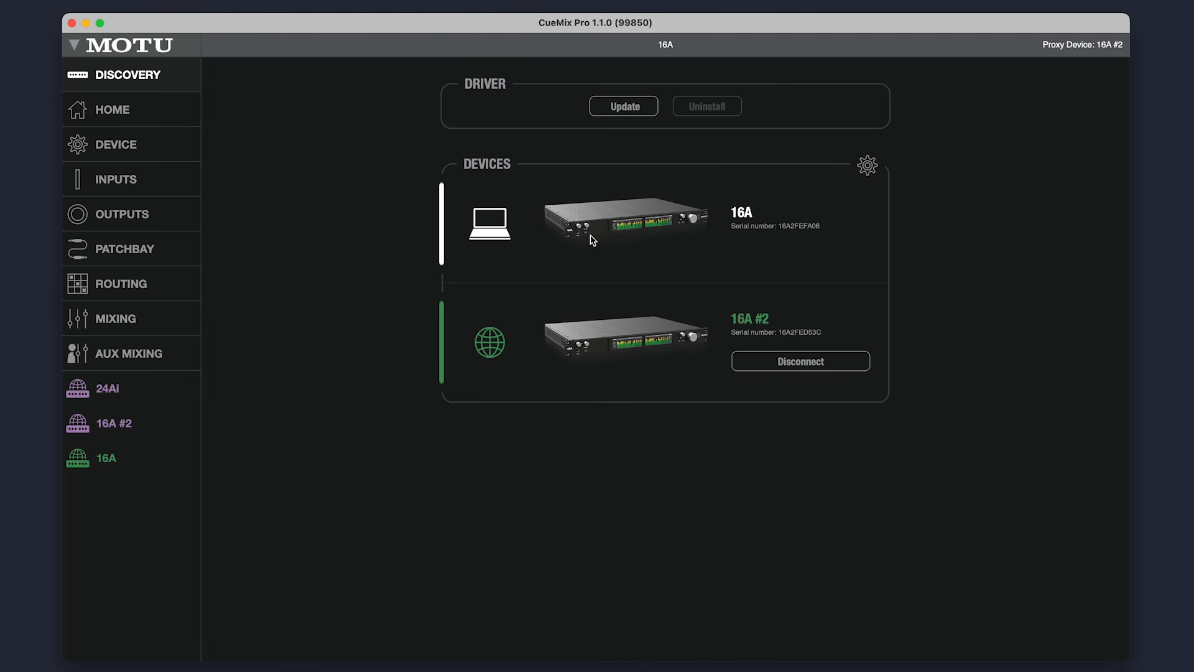
{"action": "left_click", "coordinate": [594, 237]}
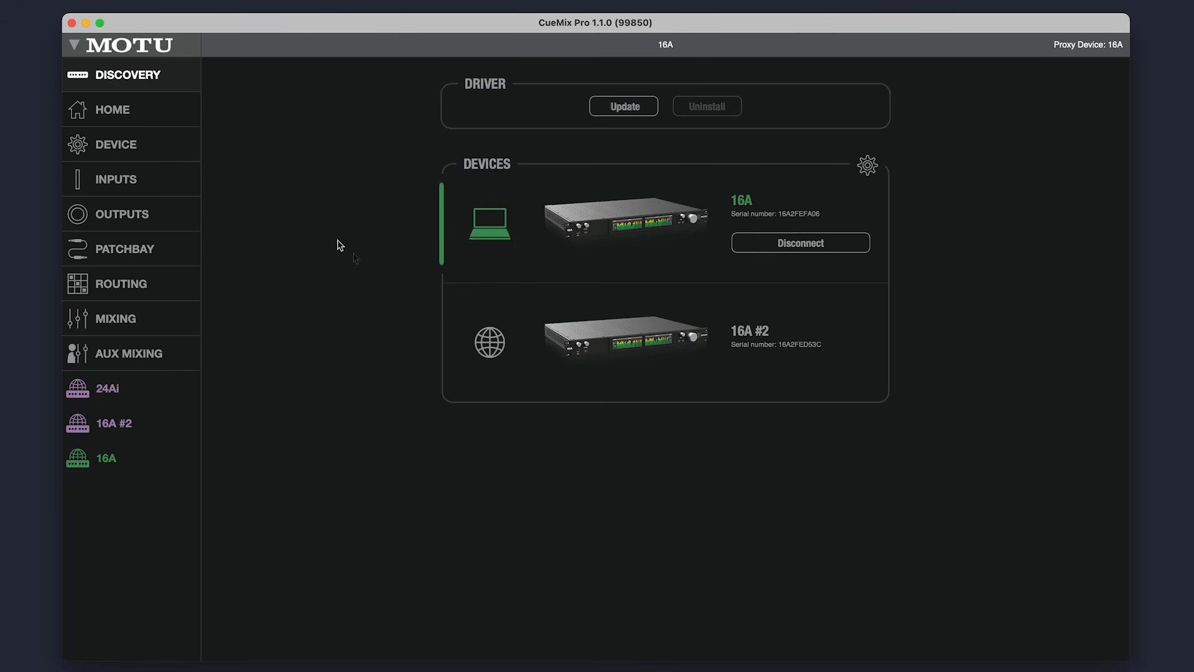
Step: On the Home page, set the monitor level to -24 and the headphones level to -34, with Monitor 1-2 as headphone source
{"action": "left_click", "coordinate": [122, 114]}
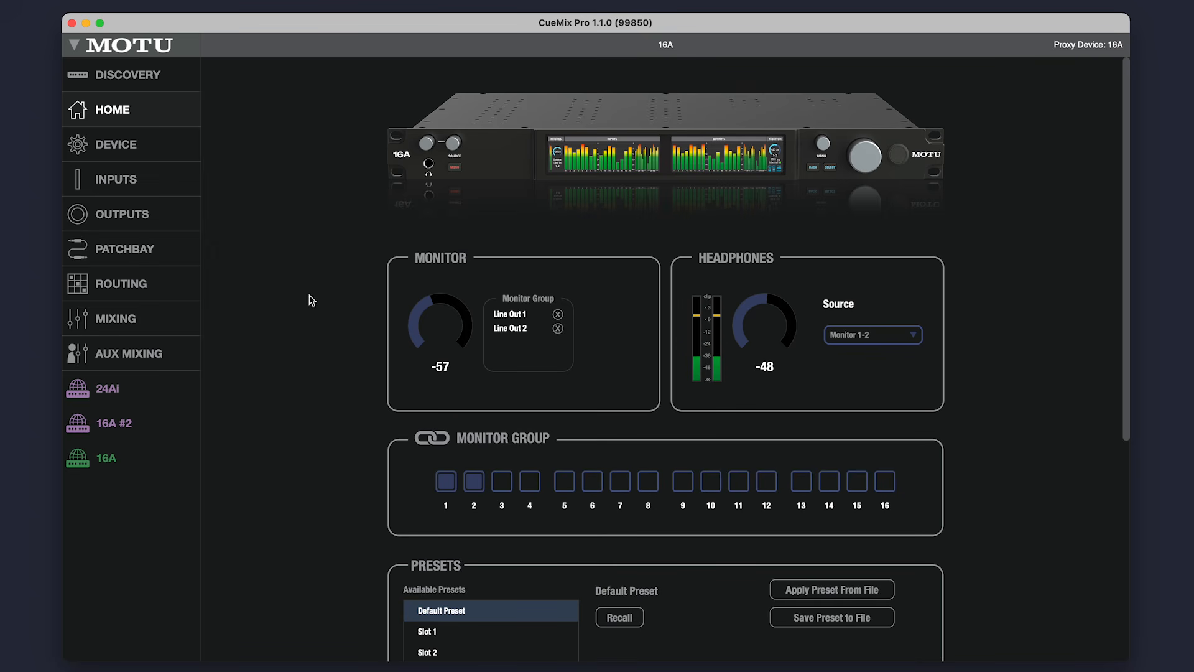
{"action": "left_click_drag", "start_coordinate": [416, 330], "coordinate": [437, 292]}
{"action": "mouse_move", "coordinate": [752, 302]}
{"action": "left_mouse_down"}
{"action": "mouse_move", "coordinate": [744, 317]}
{"action": "mouse_move", "coordinate": [765, 271]}
{"action": "mouse_move", "coordinate": [746, 311]}
{"action": "mouse_move", "coordinate": [759, 289]}
{"action": "mouse_move", "coordinate": [770, 297]}
{"action": "left_mouse_up"}
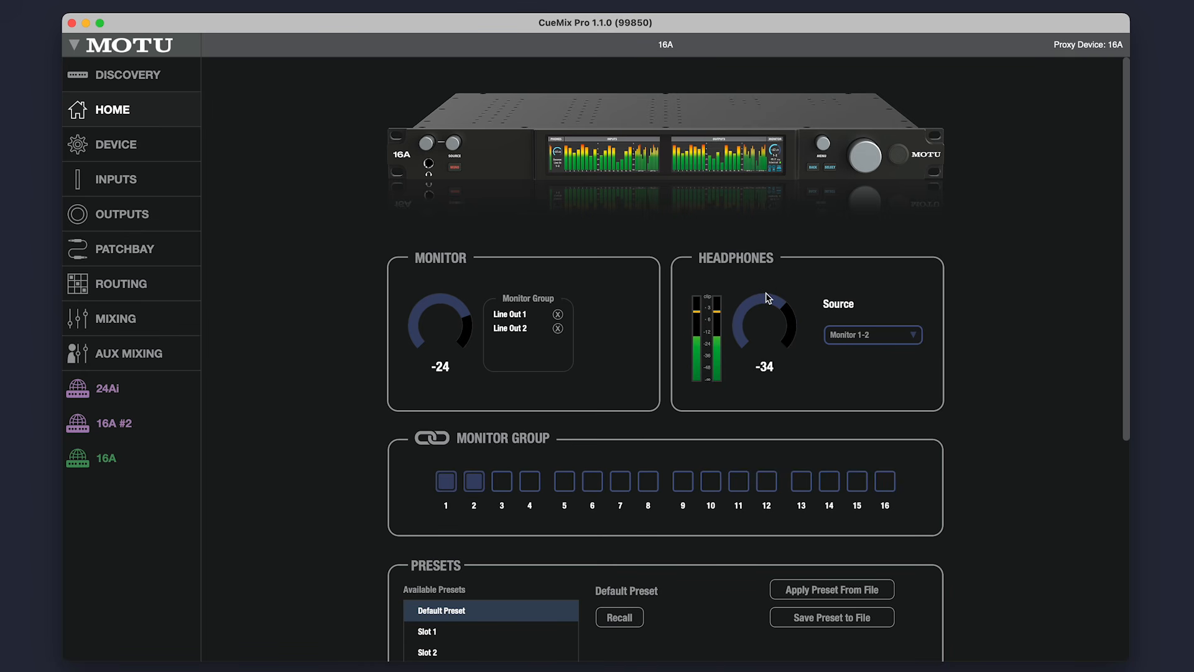
{"action": "left_click", "coordinate": [907, 341]}
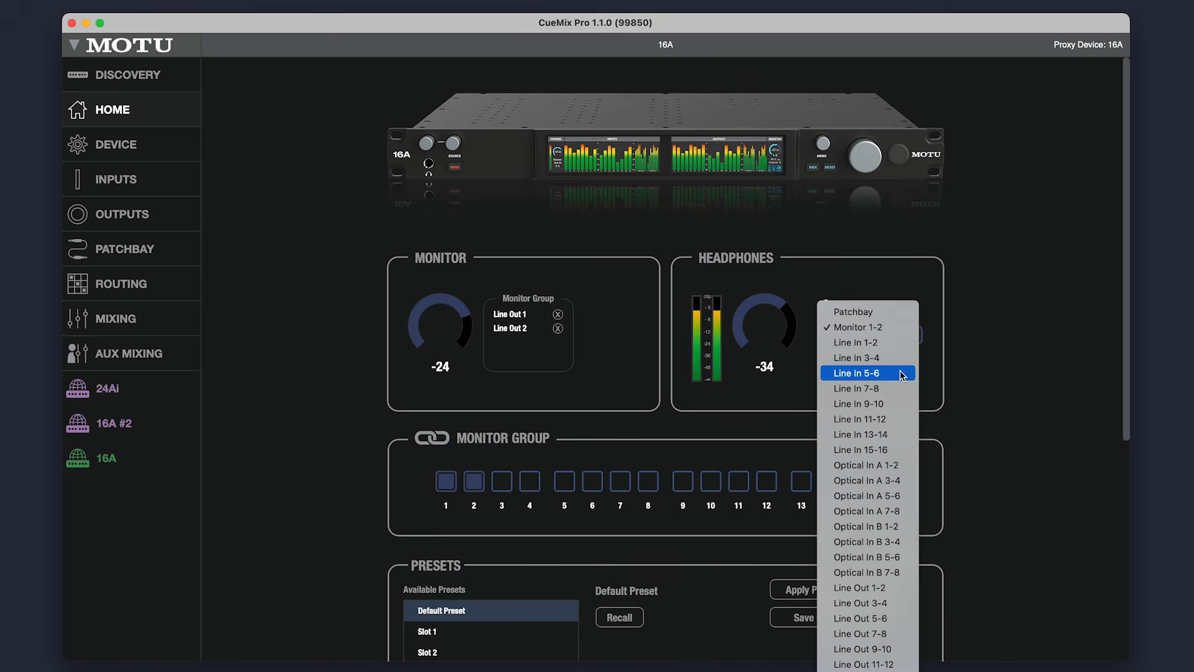
{"action": "left_click", "coordinate": [899, 331]}
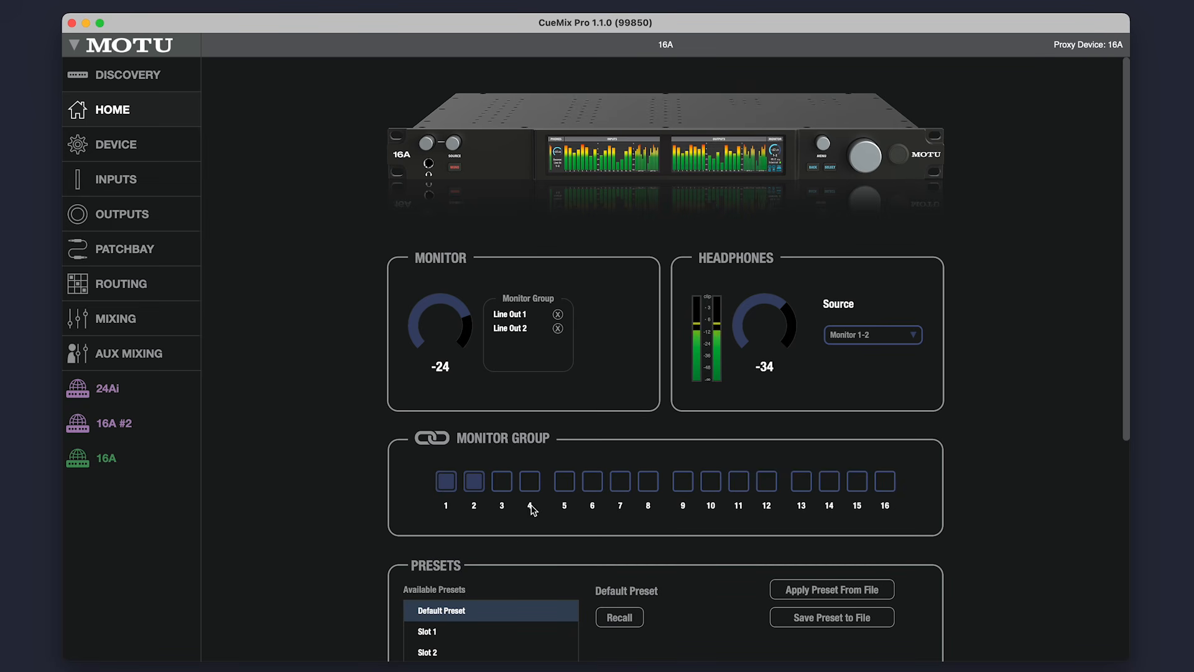
Step: Add line outputs 3 through 8 to the monitor group and raise the group's monitor level to -21
{"action": "left_click", "coordinate": [503, 485]}
{"action": "left_click", "coordinate": [535, 489]}
{"action": "left_click", "coordinate": [563, 484]}
{"action": "left_click", "coordinate": [593, 485]}
{"action": "left_click", "coordinate": [623, 485]}
{"action": "left_click", "coordinate": [650, 487]}
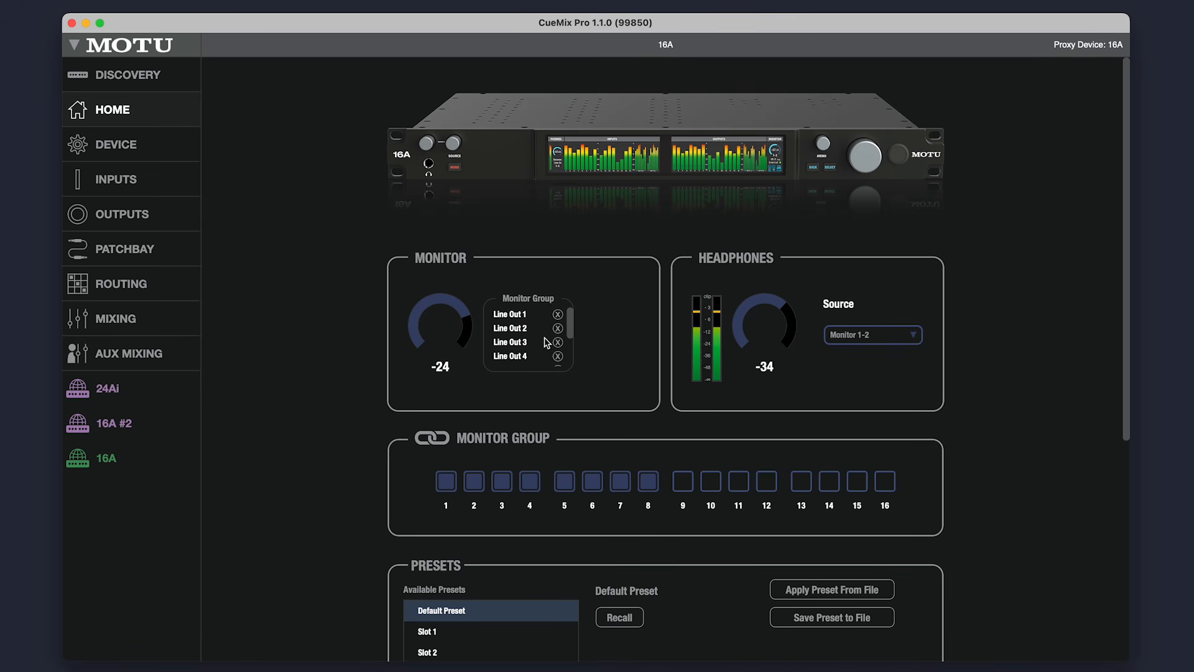
{"action": "left_click_drag", "start_coordinate": [573, 327], "coordinate": [570, 322]}
{"action": "mouse_move", "coordinate": [425, 304]}
{"action": "left_mouse_down"}
{"action": "mouse_move", "coordinate": [408, 354]}
{"action": "mouse_move", "coordinate": [426, 303]}
{"action": "left_mouse_up"}
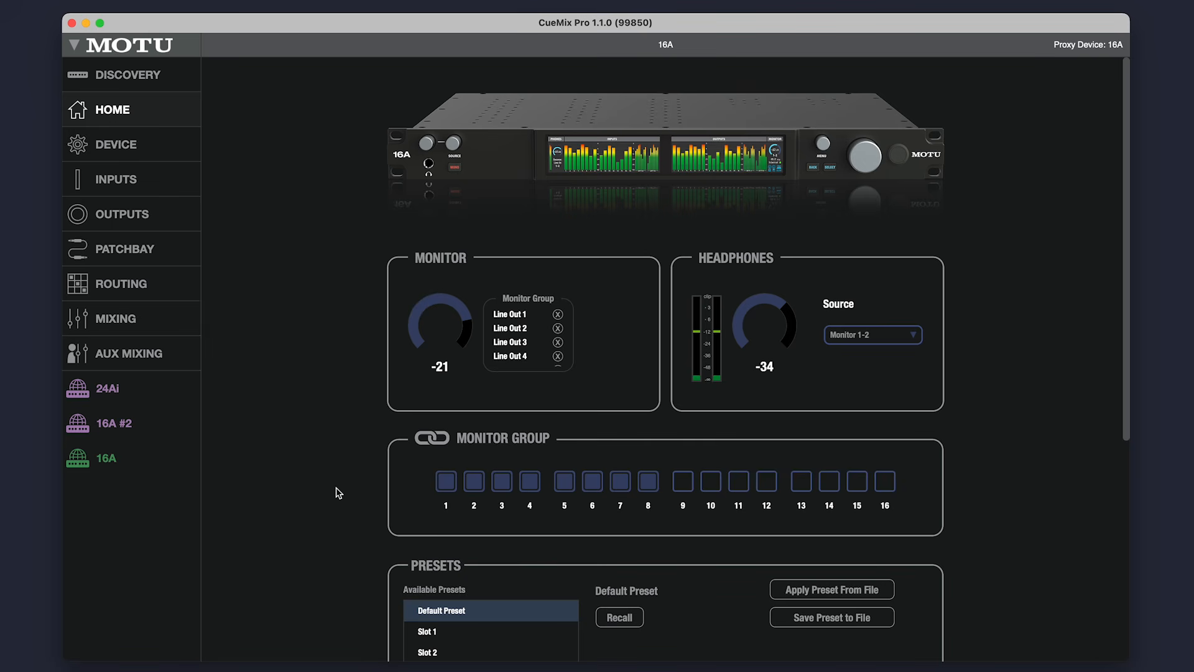
Step: Select the Slot 1 preset among the available presets
{"action": "scroll", "coordinate": [327, 507], "scroll_direction": "down", "scroll_amount": 3}
{"action": "scroll", "coordinate": [336, 507], "scroll_direction": "down", "scroll_amount": 6}
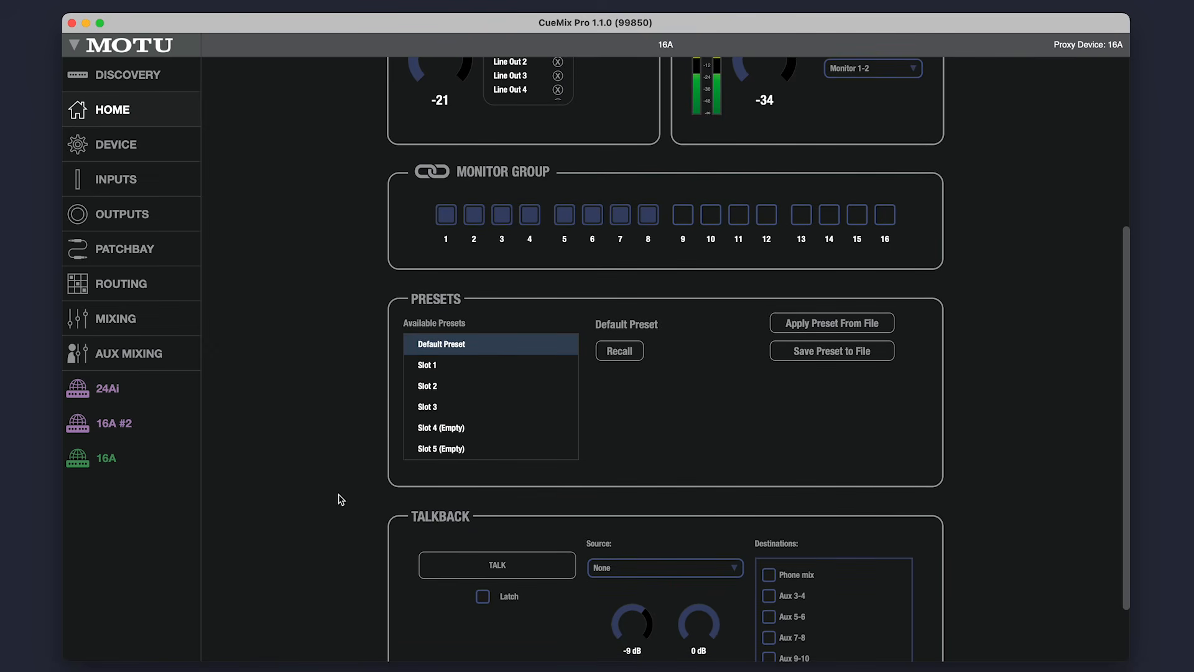
{"action": "left_click", "coordinate": [430, 367]}
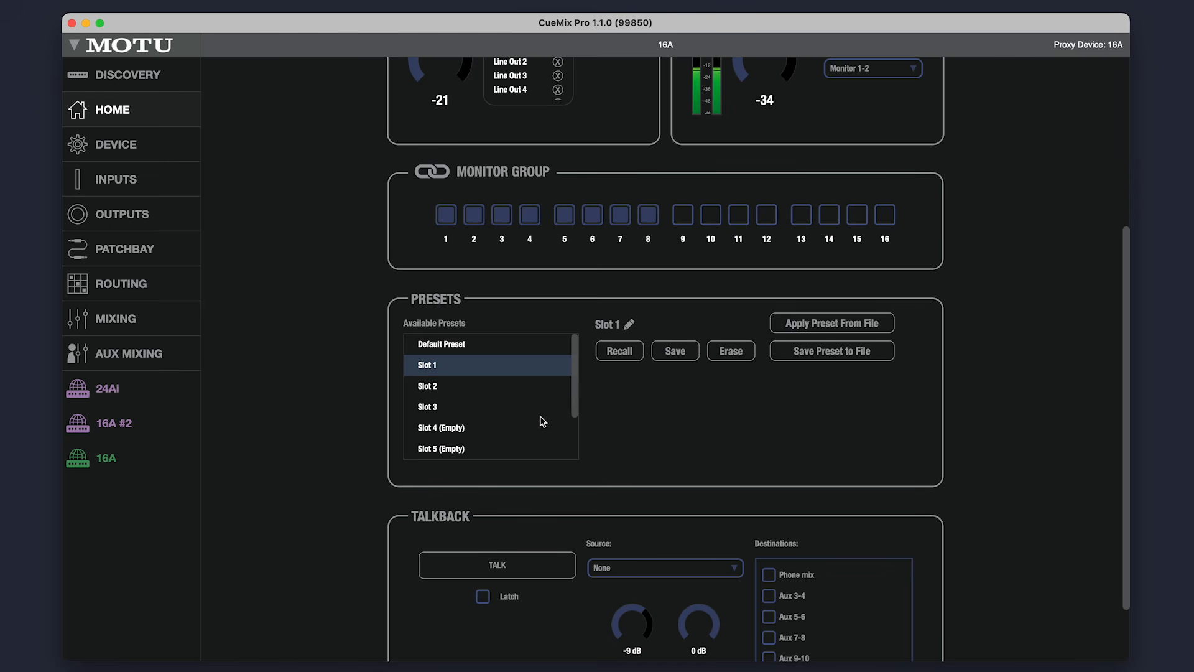
{"action": "mouse_move", "coordinate": [576, 398]}
{"action": "left_mouse_down"}
{"action": "mouse_move", "coordinate": [575, 435]}
{"action": "mouse_move", "coordinate": [577, 381]}
{"action": "left_mouse_up"}
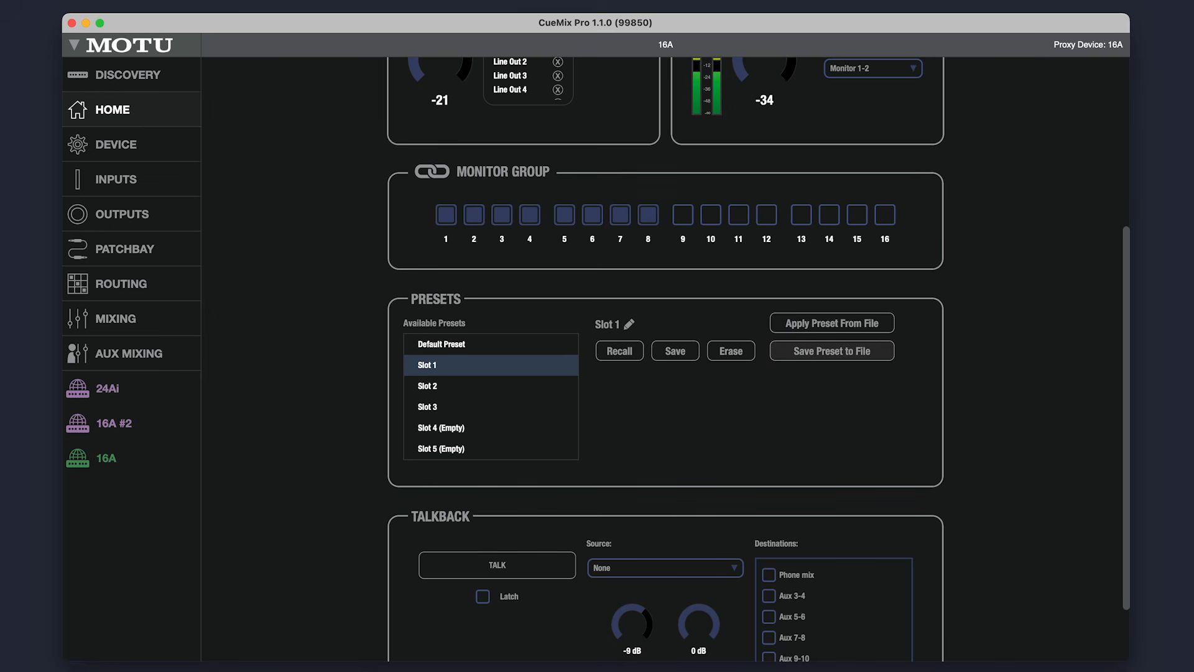
Step: Briefly engage and release Talk in the Talkback section
{"action": "scroll", "coordinate": [336, 453], "scroll_direction": "down", "scroll_amount": 2}
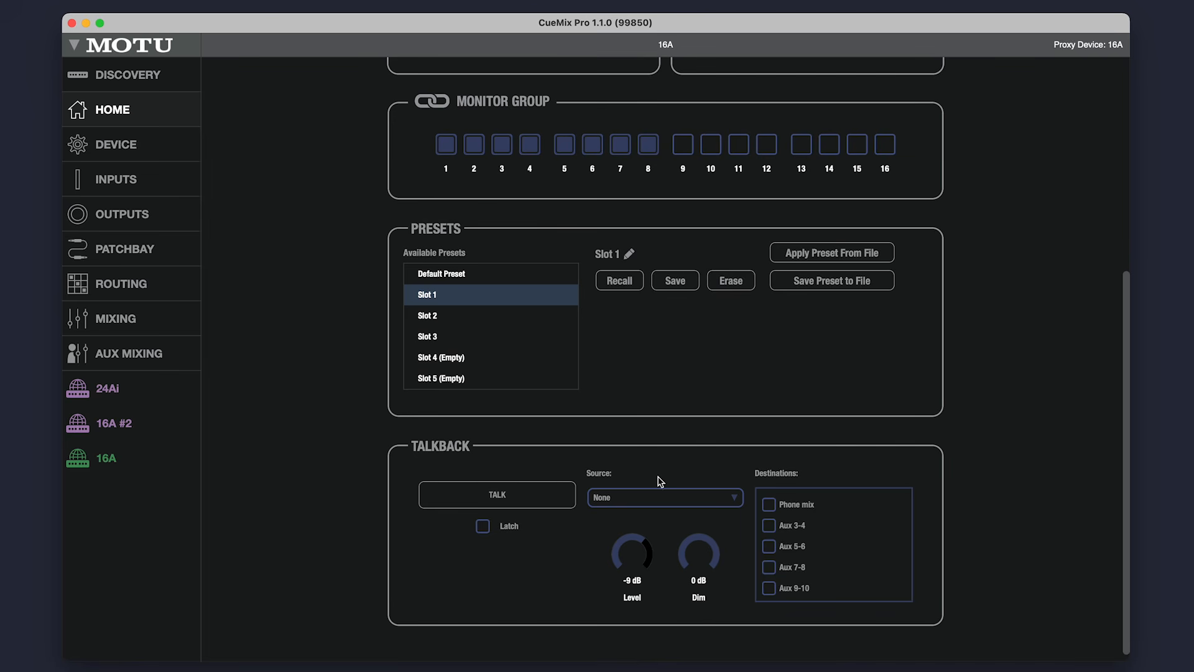
{"action": "left_click", "coordinate": [554, 507]}
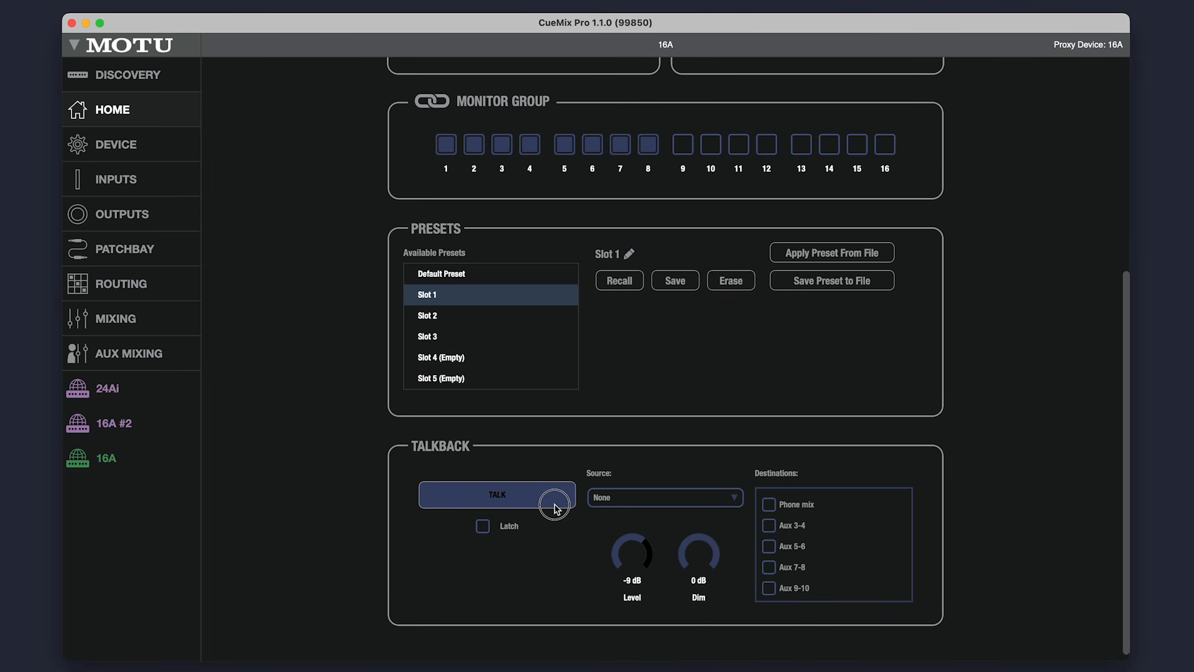
{"action": "left_click", "coordinate": [554, 505]}
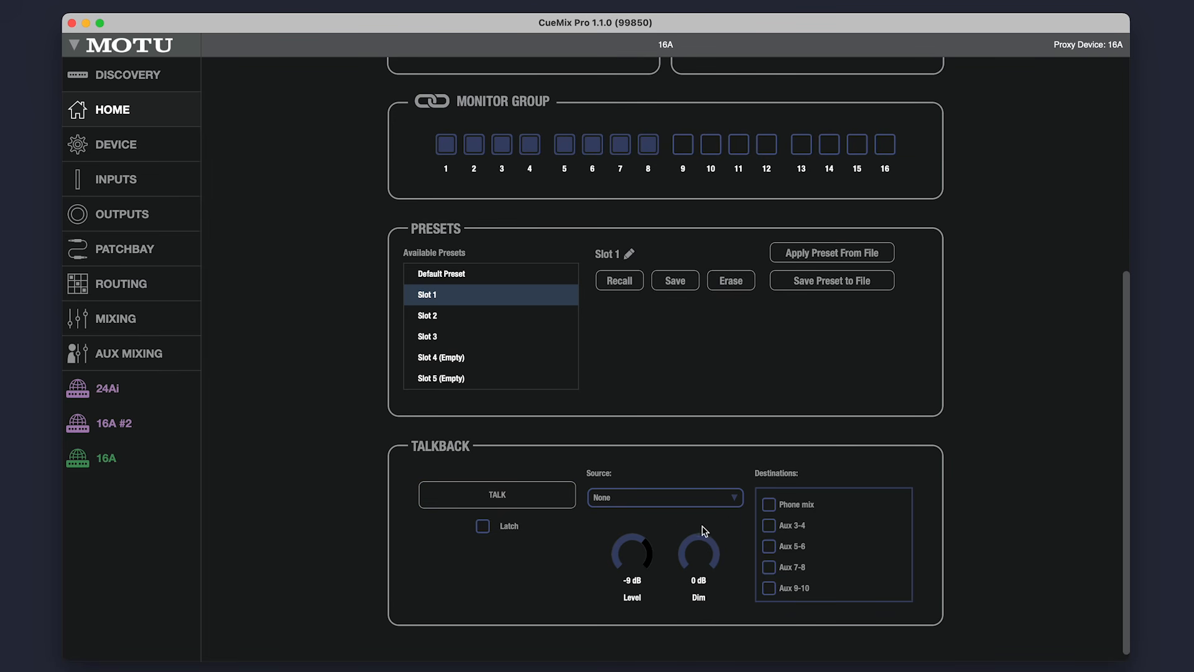
Step: Set the talkback source to Mixer Ch 17: Line In 1 and enable Phone mix, Aux 3-4, Aux 5-6 and Aux 7-8 as destinations
{"action": "left_click", "coordinate": [729, 498]}
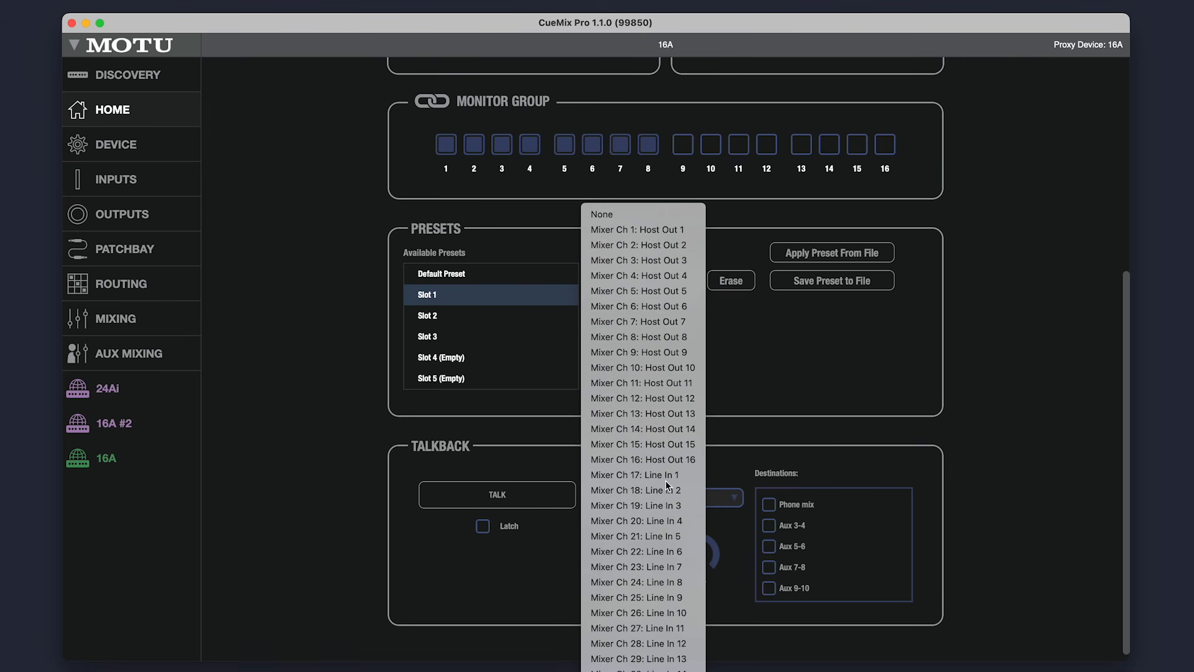
{"action": "left_click", "coordinate": [665, 482]}
{"action": "left_click", "coordinate": [769, 505]}
{"action": "left_click", "coordinate": [772, 532]}
{"action": "left_click", "coordinate": [771, 547]}
{"action": "left_click", "coordinate": [770, 567]}
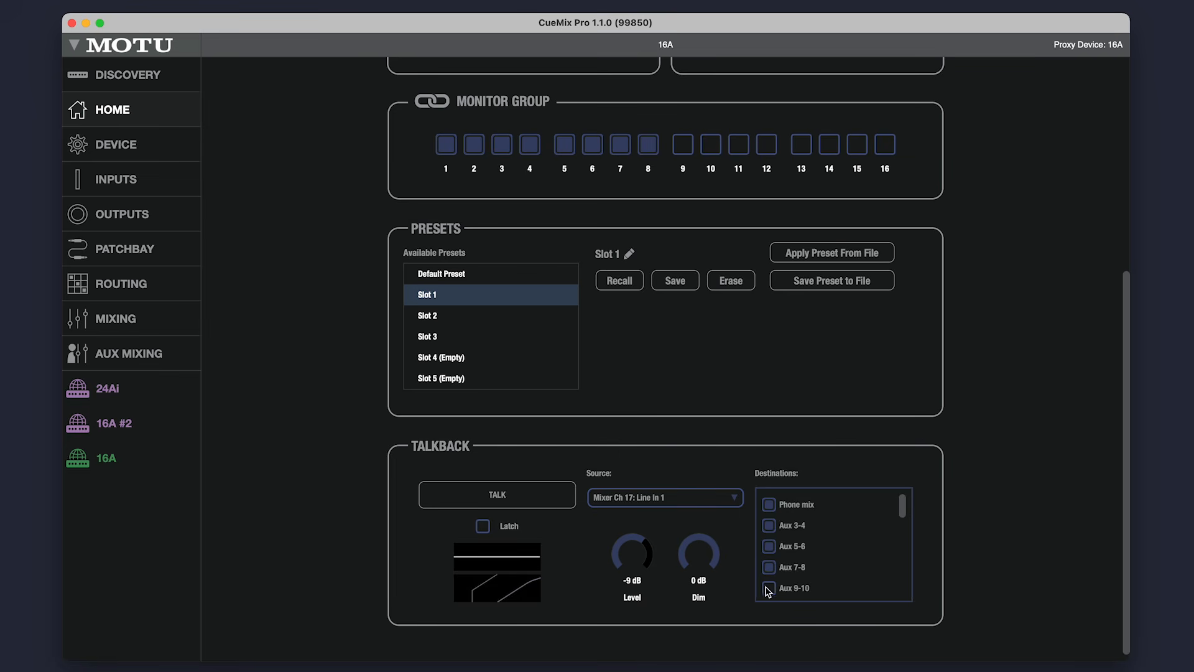
Step: Test the Talk function and set both the talkback Level and Dim to -12 dB
{"action": "left_click", "coordinate": [553, 507]}
{"action": "left_click", "coordinate": [553, 508]}
{"action": "left_click", "coordinate": [553, 507]}
{"action": "scroll", "coordinate": [632, 551], "scroll_direction": "down", "scroll_amount": 3}
{"action": "scroll", "coordinate": [697, 549], "scroll_direction": "down", "scroll_amount": 9}
{"action": "scroll", "coordinate": [693, 551], "scroll_direction": "down", "scroll_amount": 3}
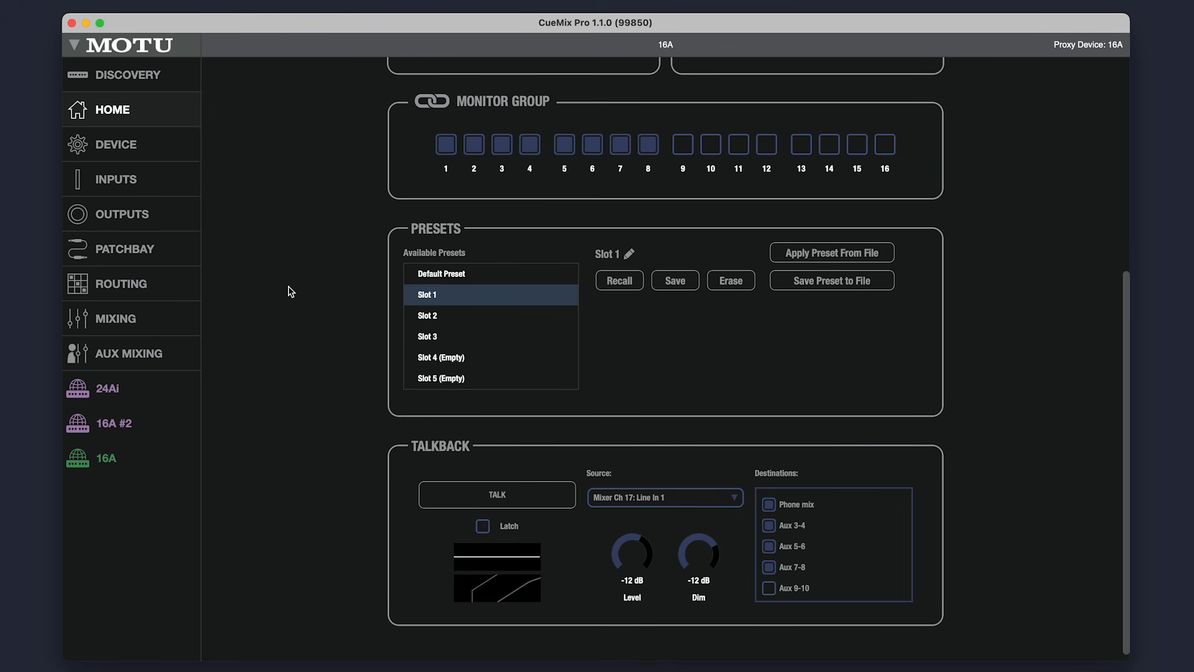
Step: Rename the 16A to "My 16A" in its device settings
{"action": "left_click", "coordinate": [174, 156]}
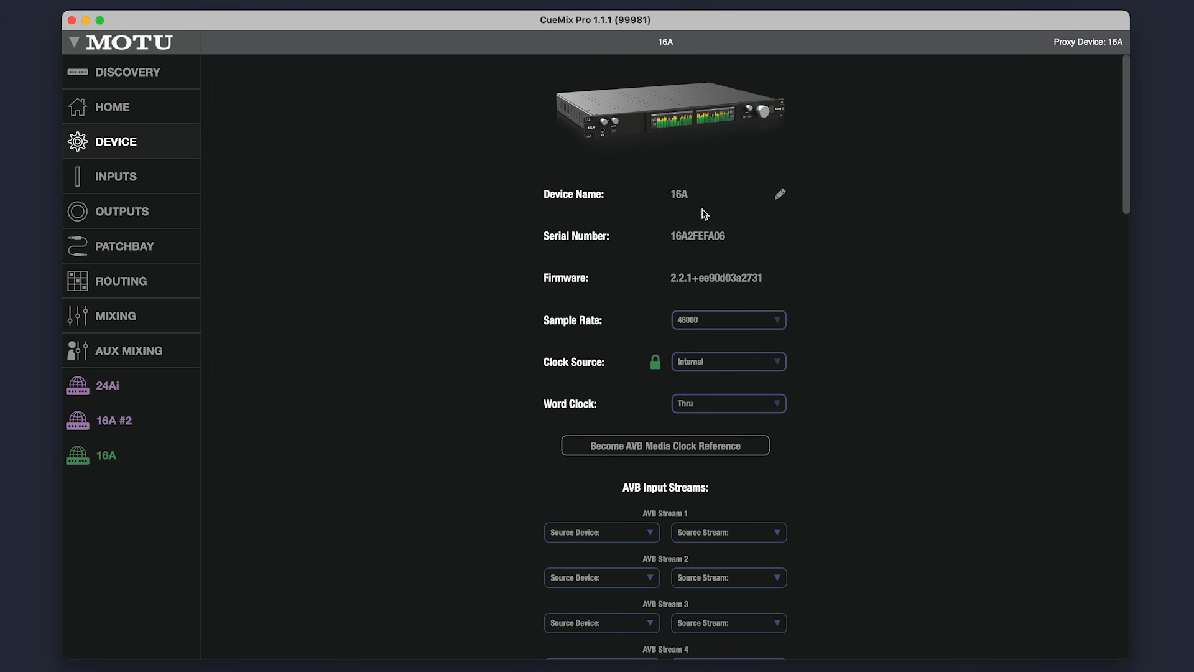
{"action": "double_click", "coordinate": [684, 194]}
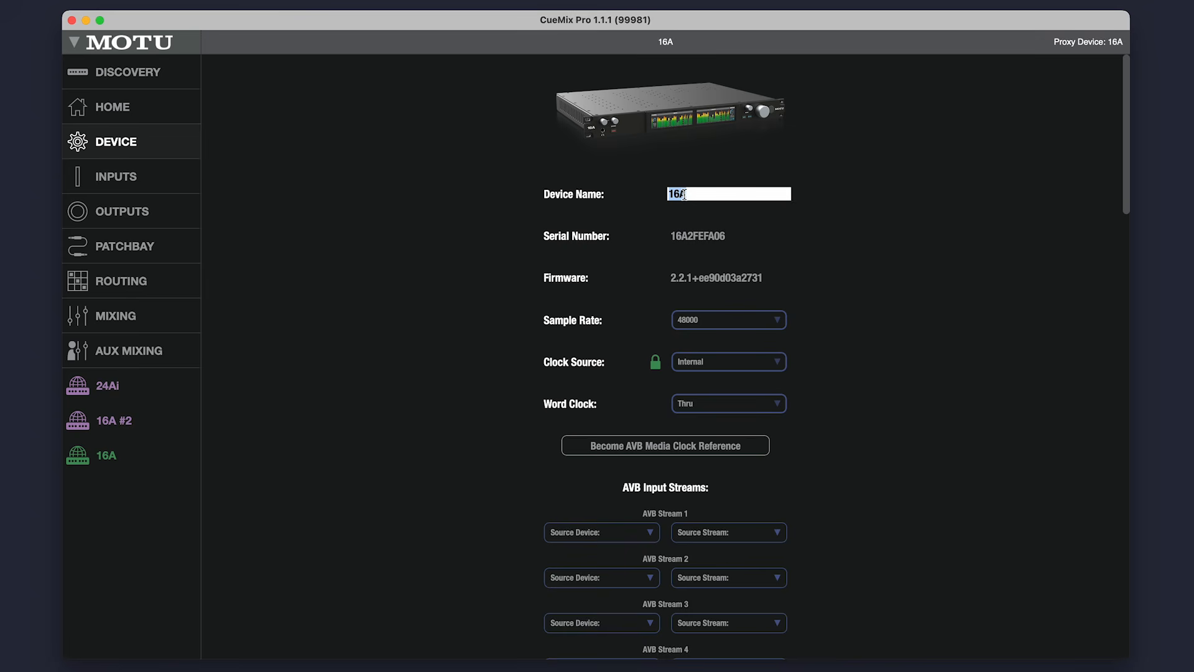
{"action": "type", "text": "My 16A"}
{"action": "key", "text": "Return"}
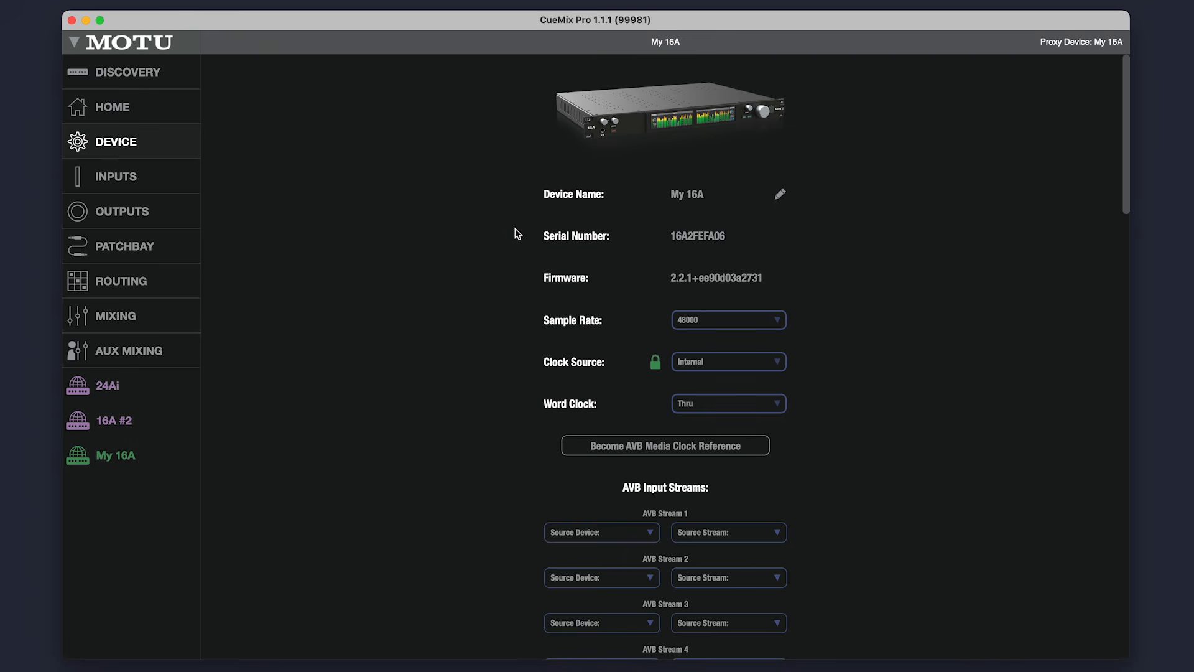
Step: Try Word Clock as the device's clock source and return it to Internal
{"action": "left_click", "coordinate": [782, 364]}
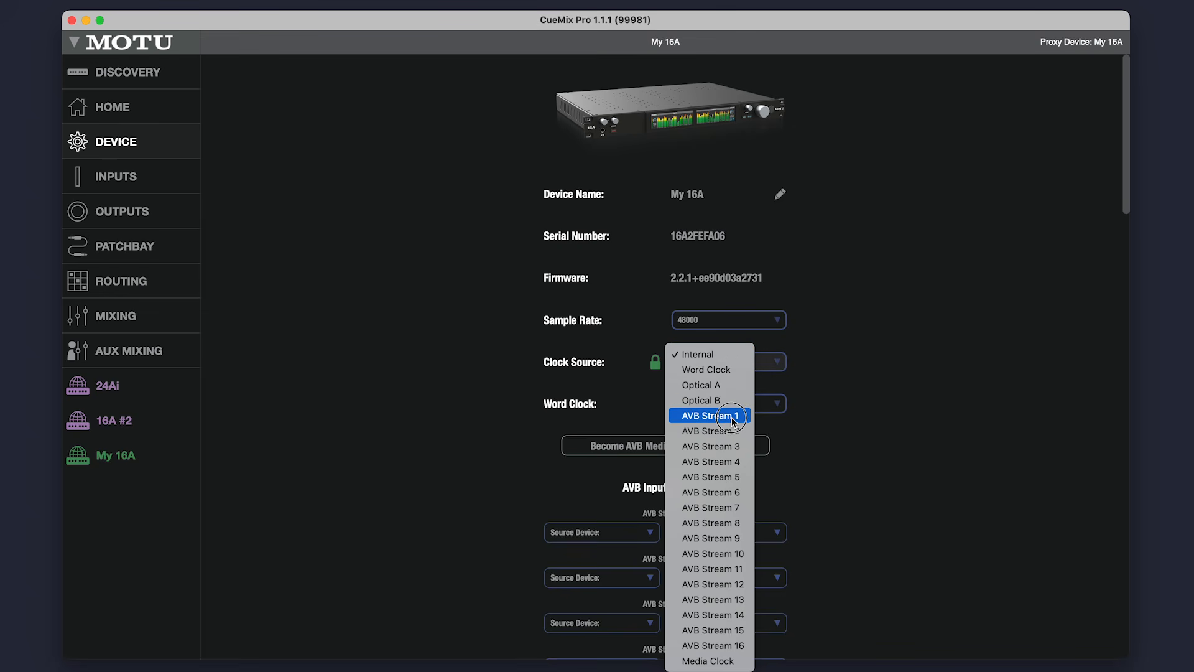
{"action": "left_click", "coordinate": [861, 329]}
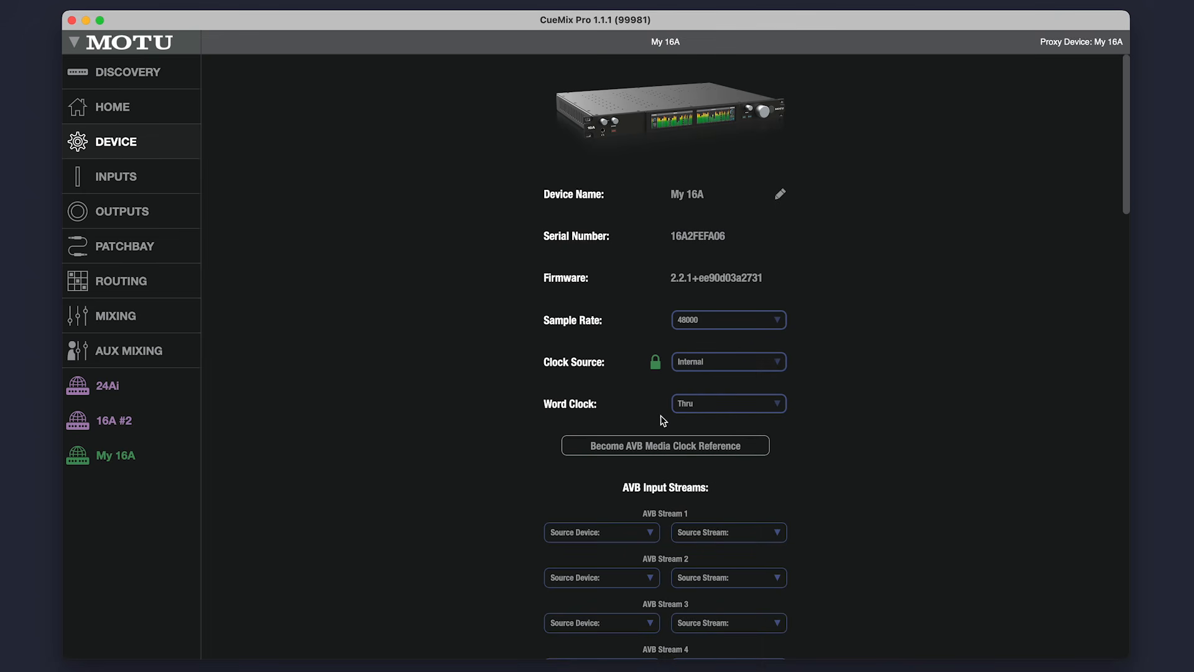
{"action": "left_click", "coordinate": [781, 364]}
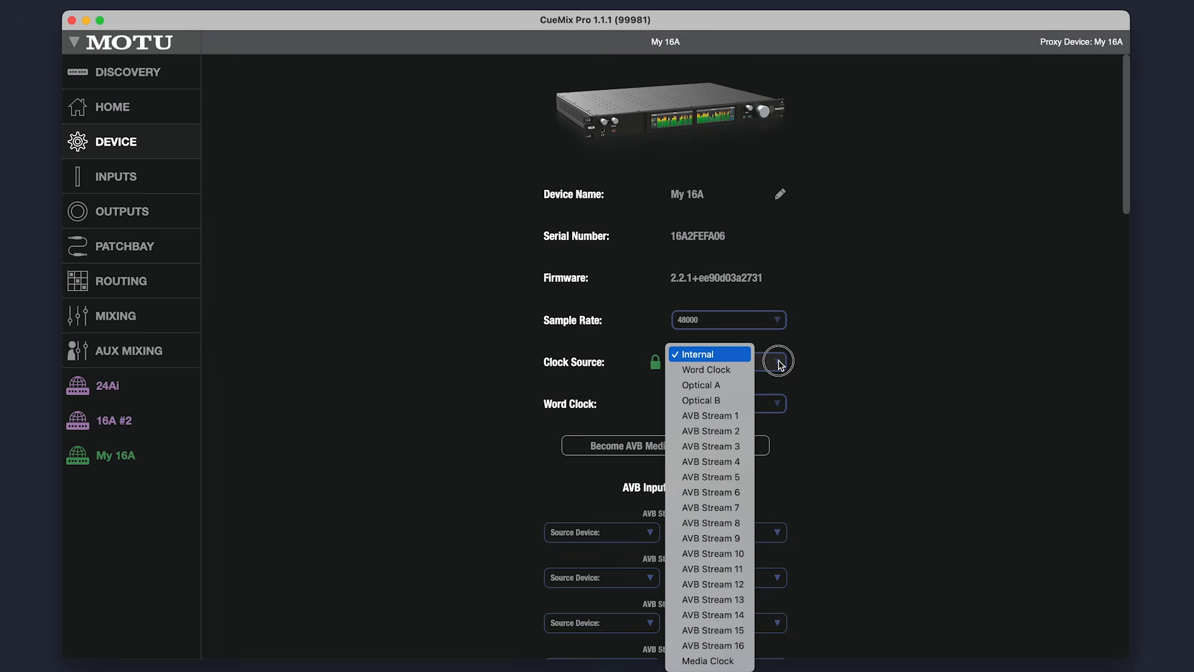
{"action": "left_click", "coordinate": [749, 372]}
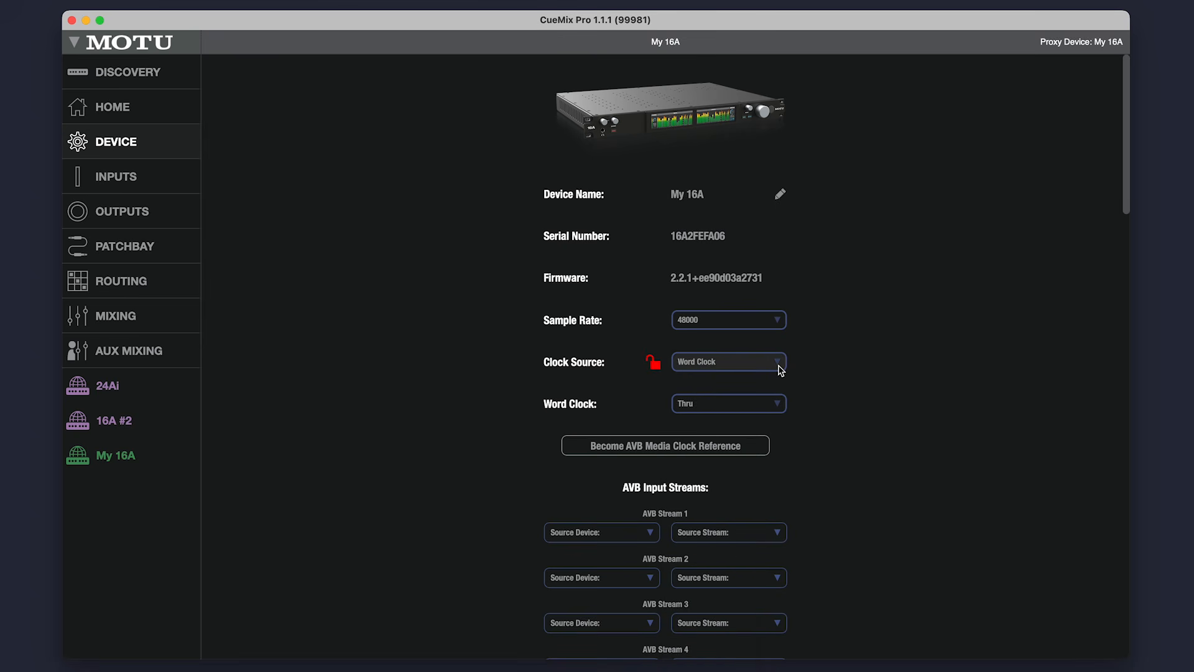
{"action": "left_click", "coordinate": [781, 368]}
{"action": "left_click", "coordinate": [722, 340]}
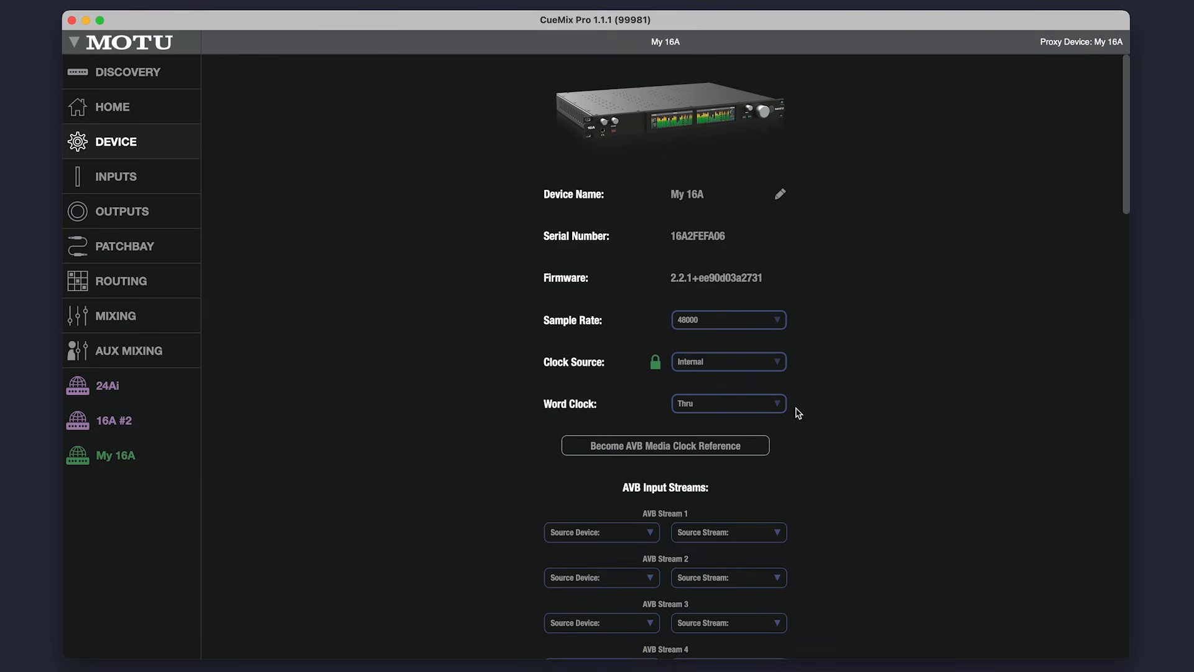
Step: Switch the Word Clock setting to Out and back to Thru
{"action": "left_click", "coordinate": [780, 407]}
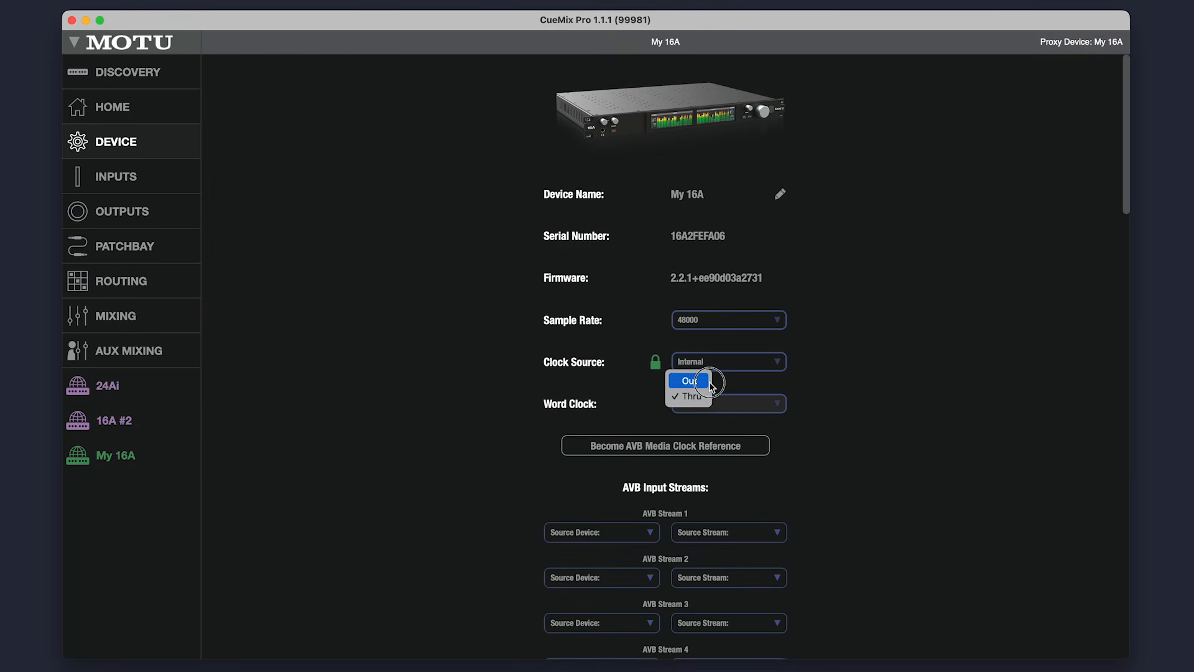
{"action": "left_click", "coordinate": [692, 387]}
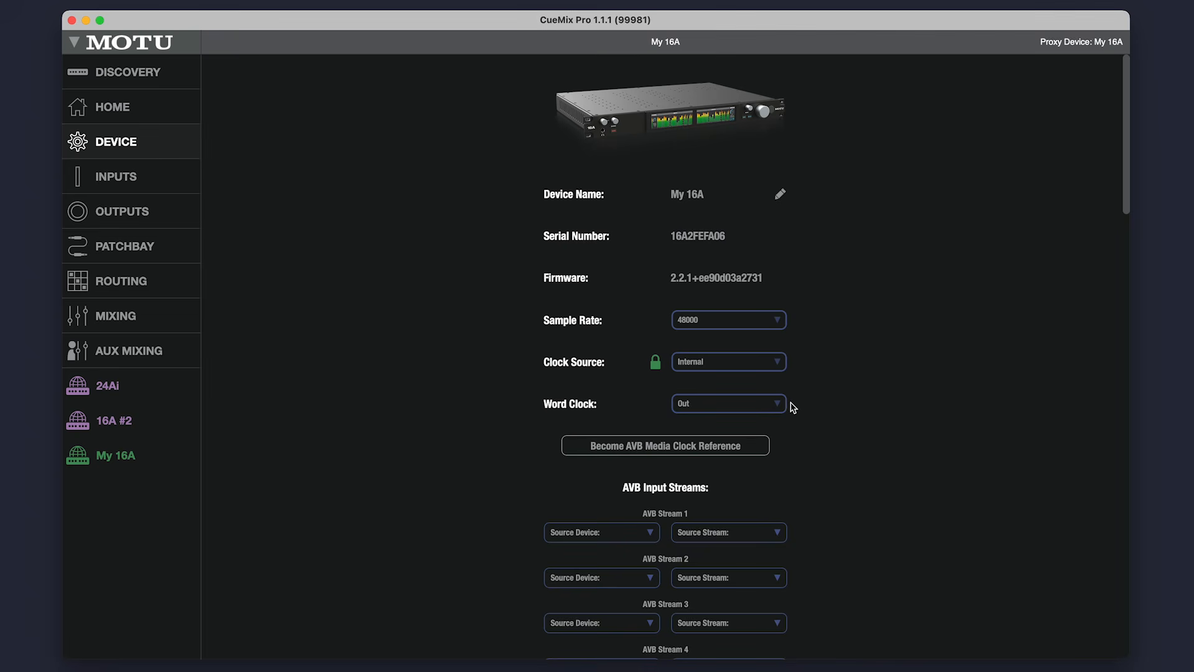
{"action": "left_click", "coordinate": [777, 403]}
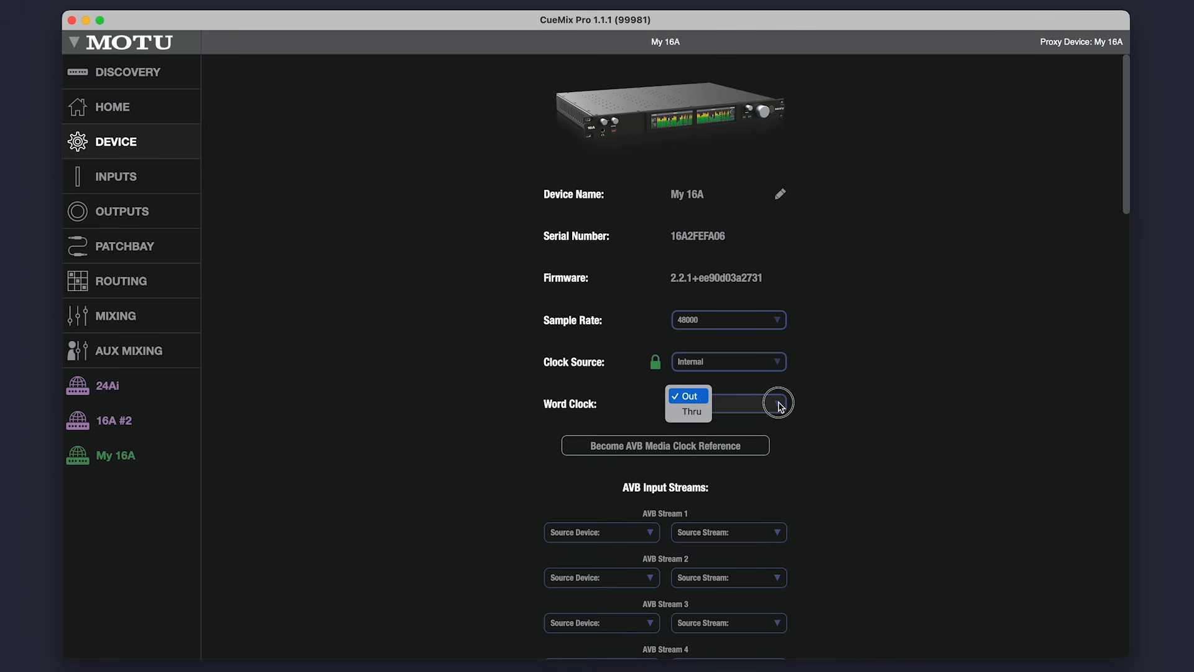
{"action": "left_click", "coordinate": [688, 412]}
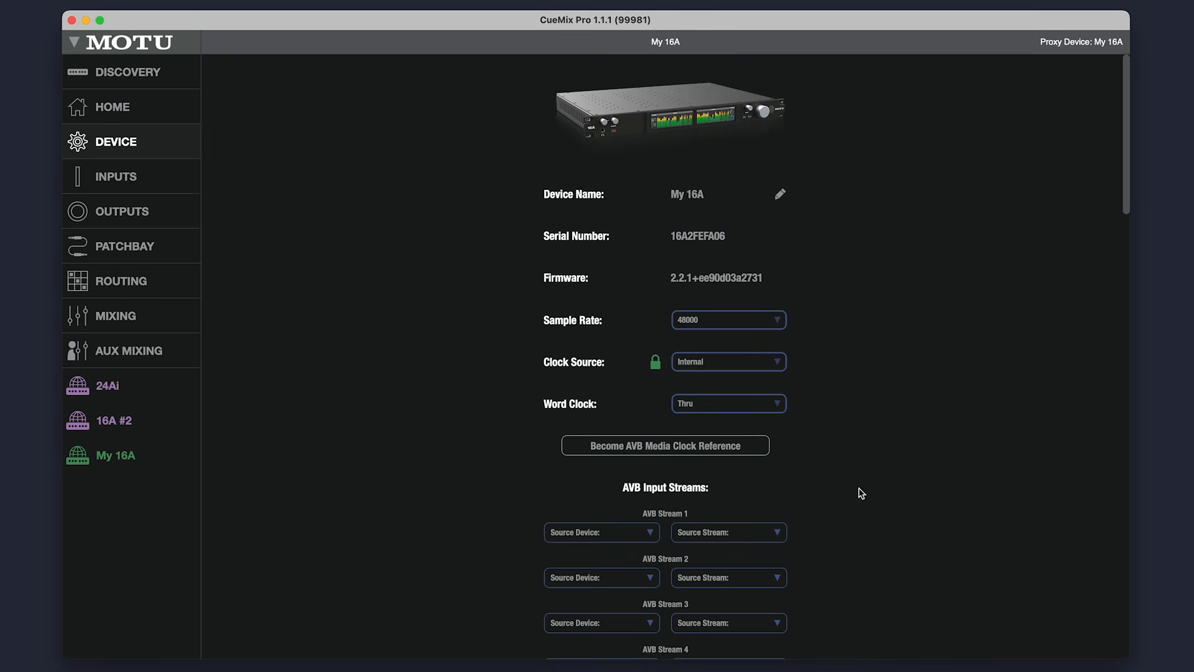
Step: Assign AVB Stream 1 of the source device 16A #2 to the AVB Stream 1 input
{"action": "left_click_drag", "start_coordinate": [1129, 208], "coordinate": [1122, 314]}
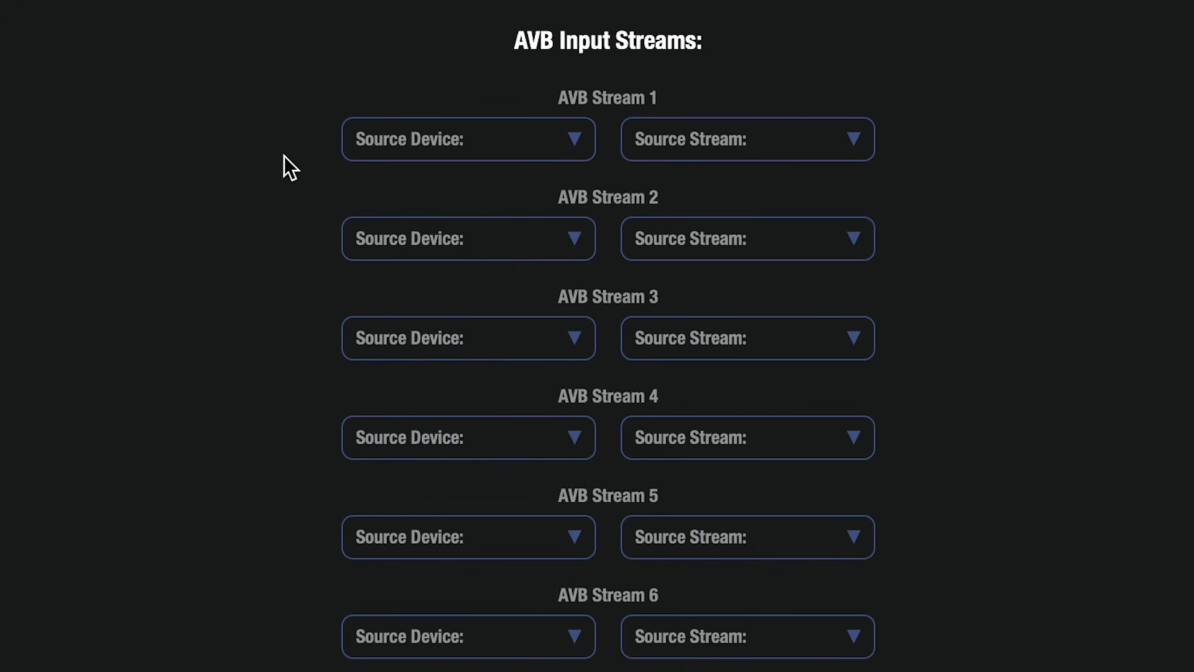
{"action": "left_click", "coordinate": [380, 145]}
{"action": "left_click", "coordinate": [390, 192]}
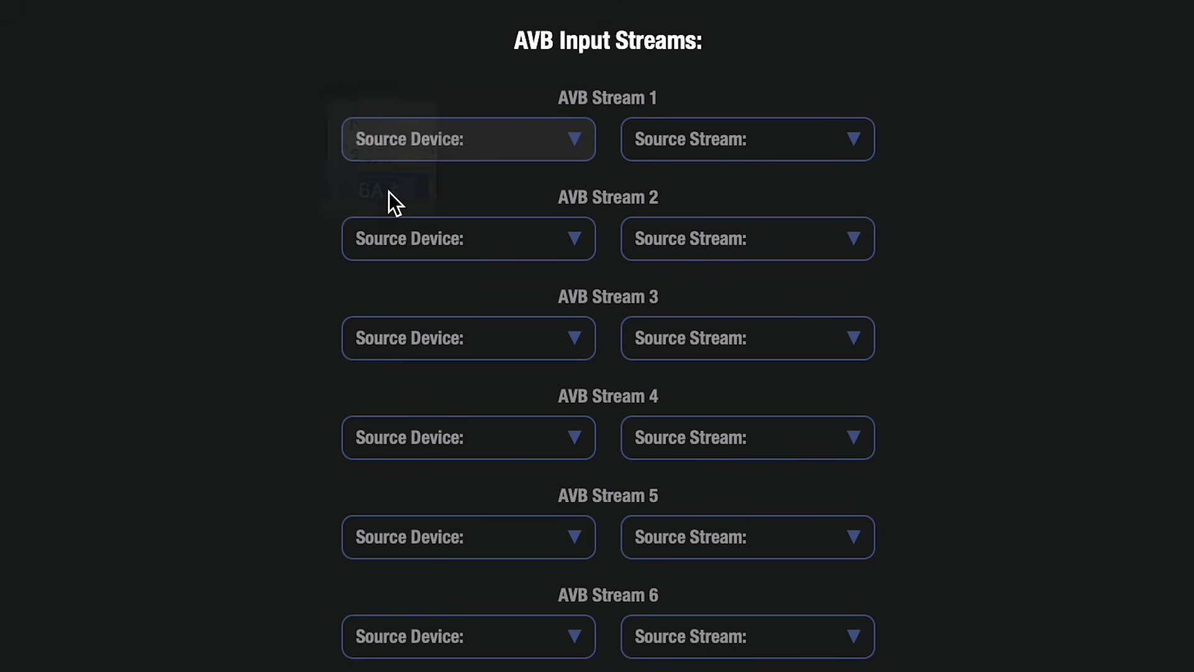
{"action": "left_click", "coordinate": [809, 141]}
{"action": "left_click", "coordinate": [775, 155]}
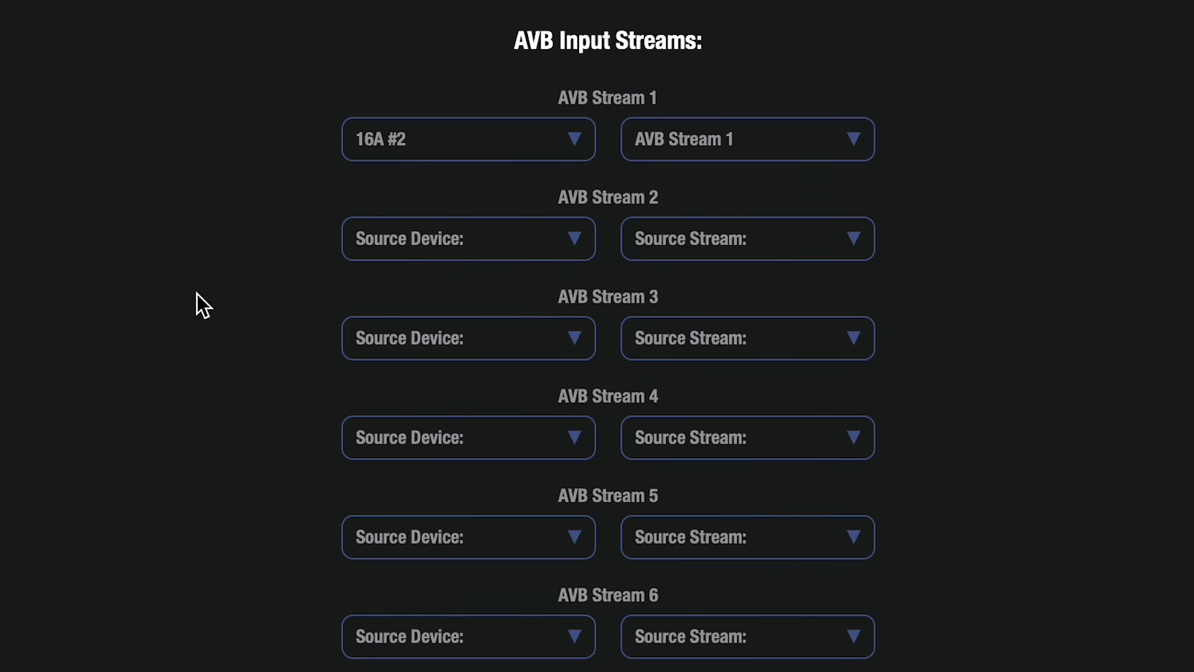
Step: Assign AVB Stream 2 of the source device 16A #2 to the AVB Stream 2 input
{"action": "left_click", "coordinate": [397, 243]}
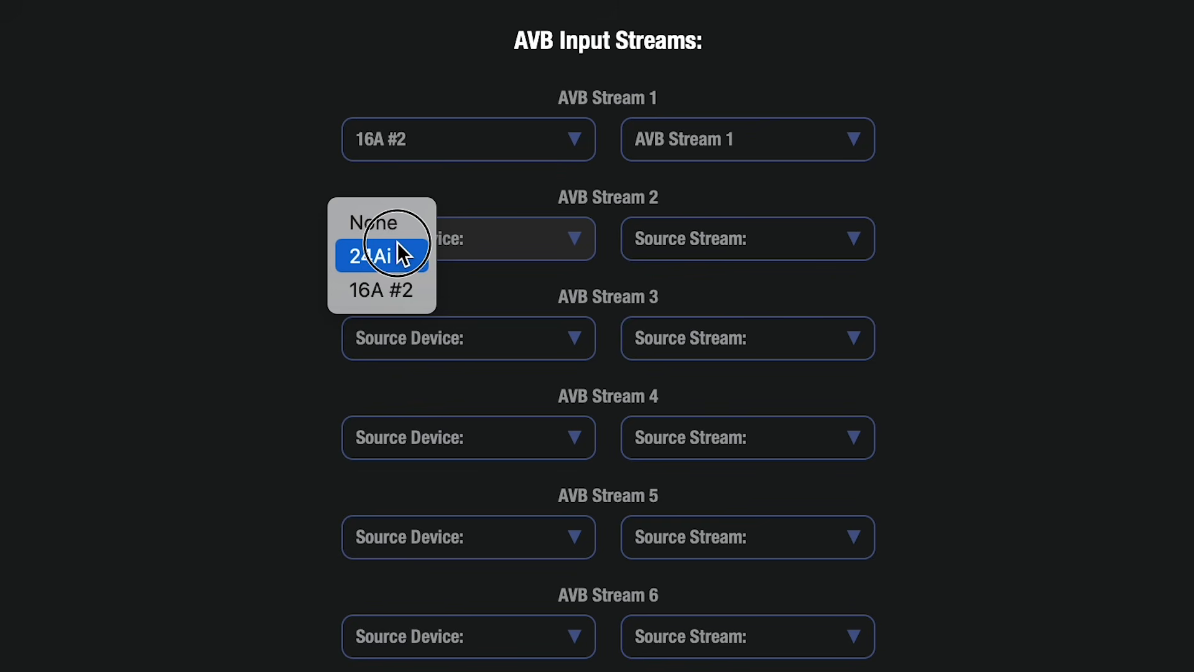
{"action": "left_click", "coordinate": [398, 290]}
{"action": "left_click", "coordinate": [699, 237]}
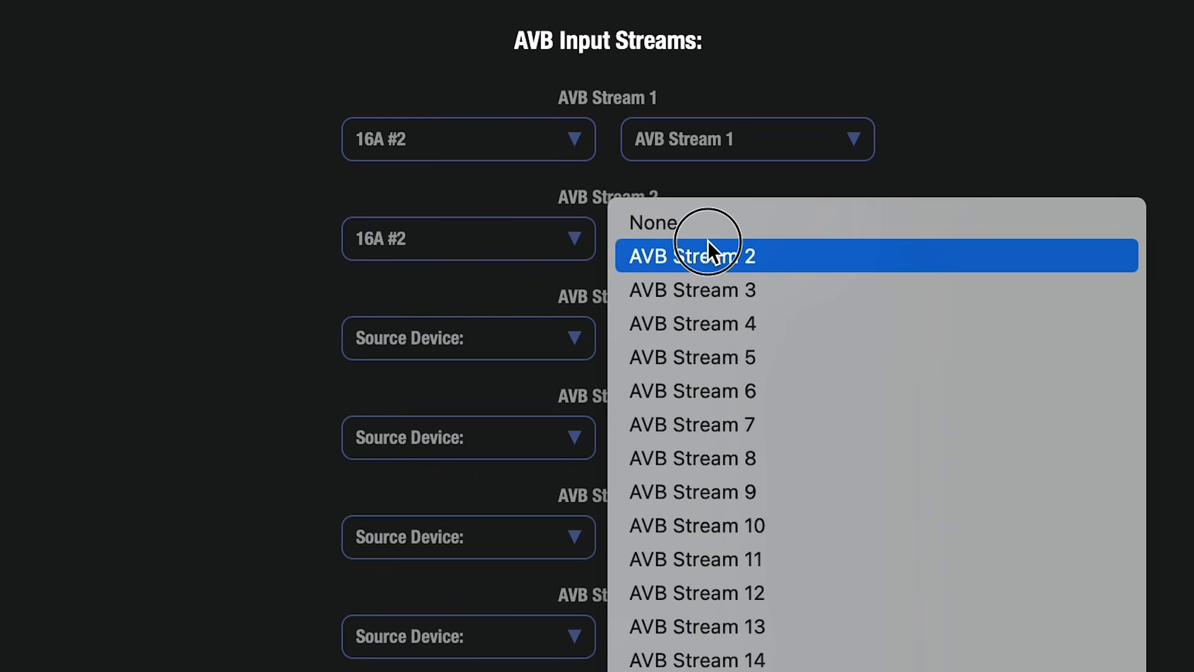
{"action": "left_click", "coordinate": [709, 244]}
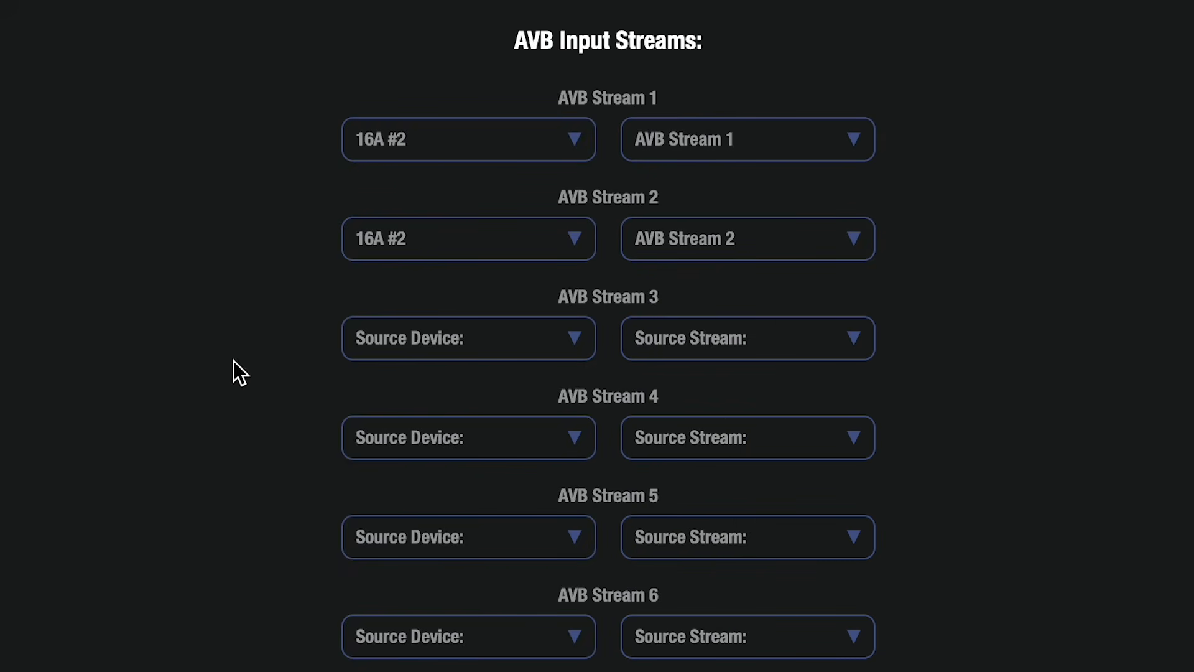
Step: Assign Output Stream 1 of the source device 24Ai to the AVB Stream 3 input
{"action": "left_click", "coordinate": [362, 338]}
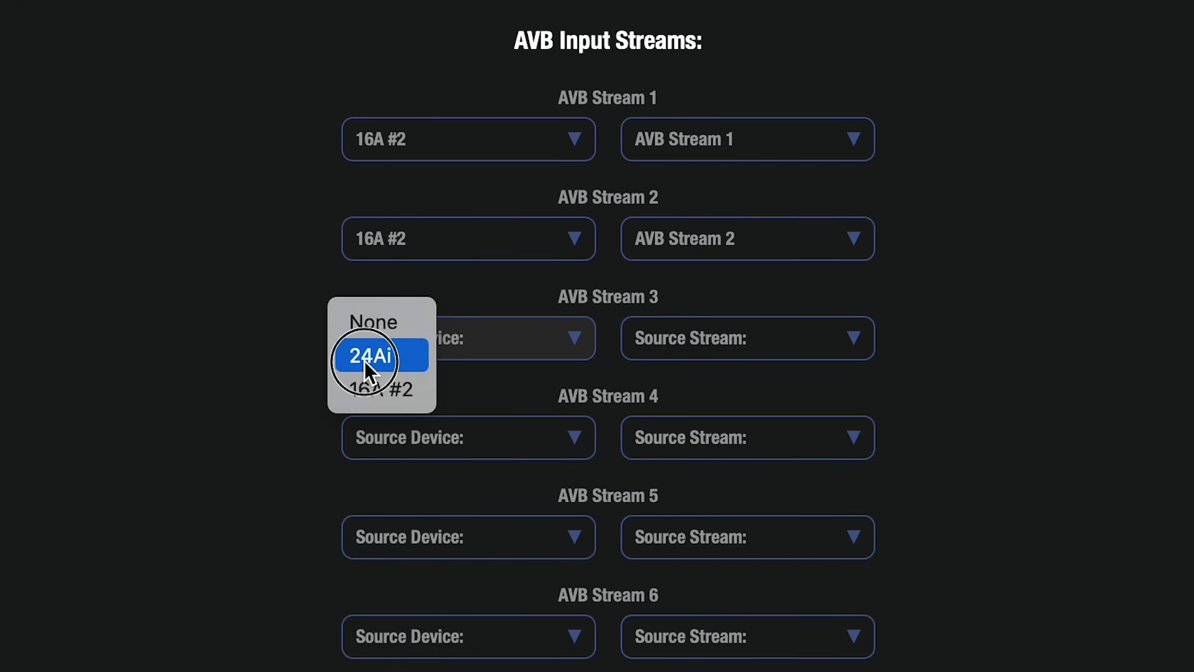
{"action": "left_click", "coordinate": [367, 357]}
{"action": "left_click", "coordinate": [682, 335]}
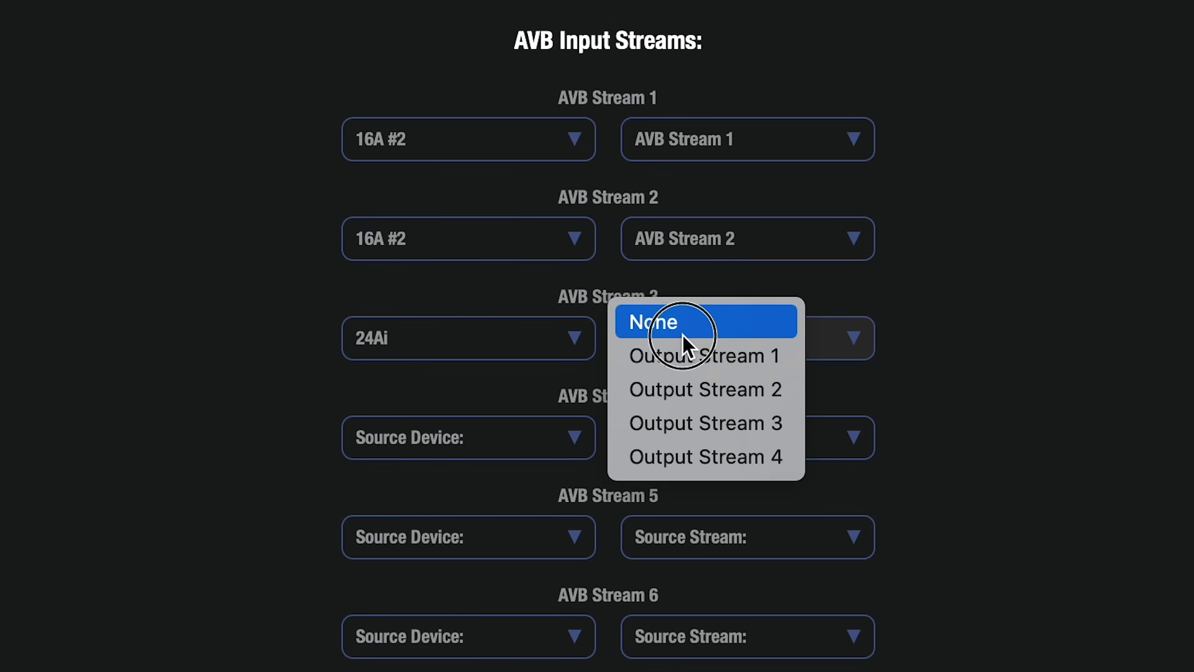
{"action": "left_click", "coordinate": [687, 356]}
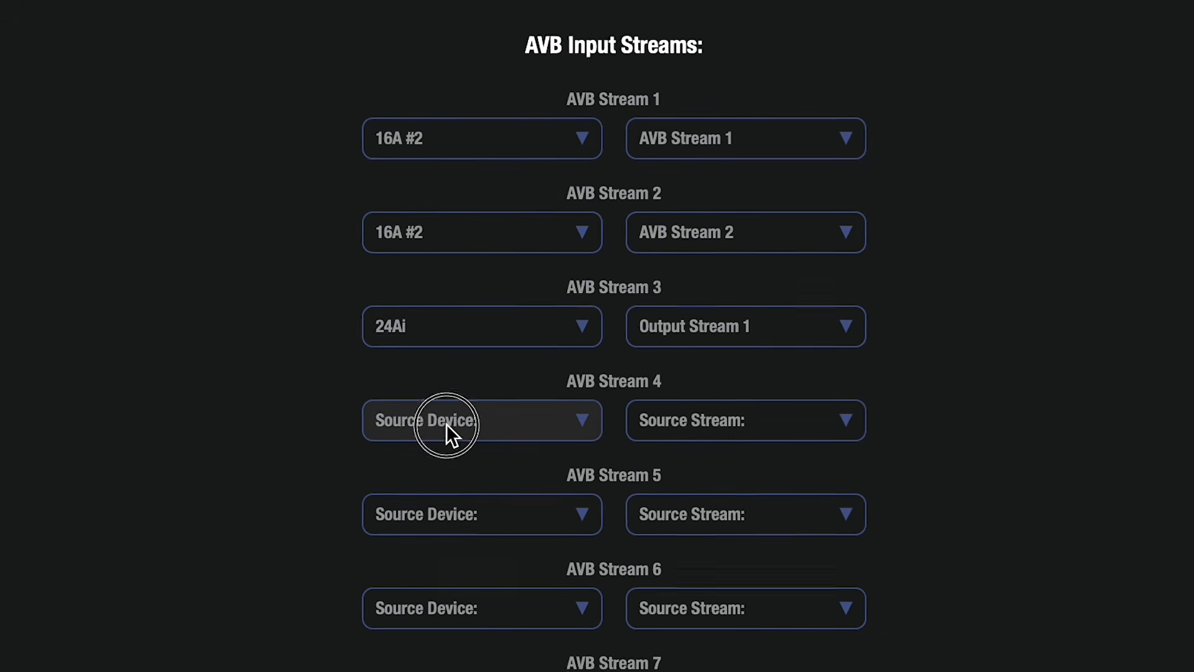
Step: Assign Output Stream 2 of the source device 24Ai to the AVB Stream 4 input
{"action": "left_click", "coordinate": [432, 438]}
{"action": "left_click", "coordinate": [461, 408]}
{"action": "left_click", "coordinate": [734, 404]}
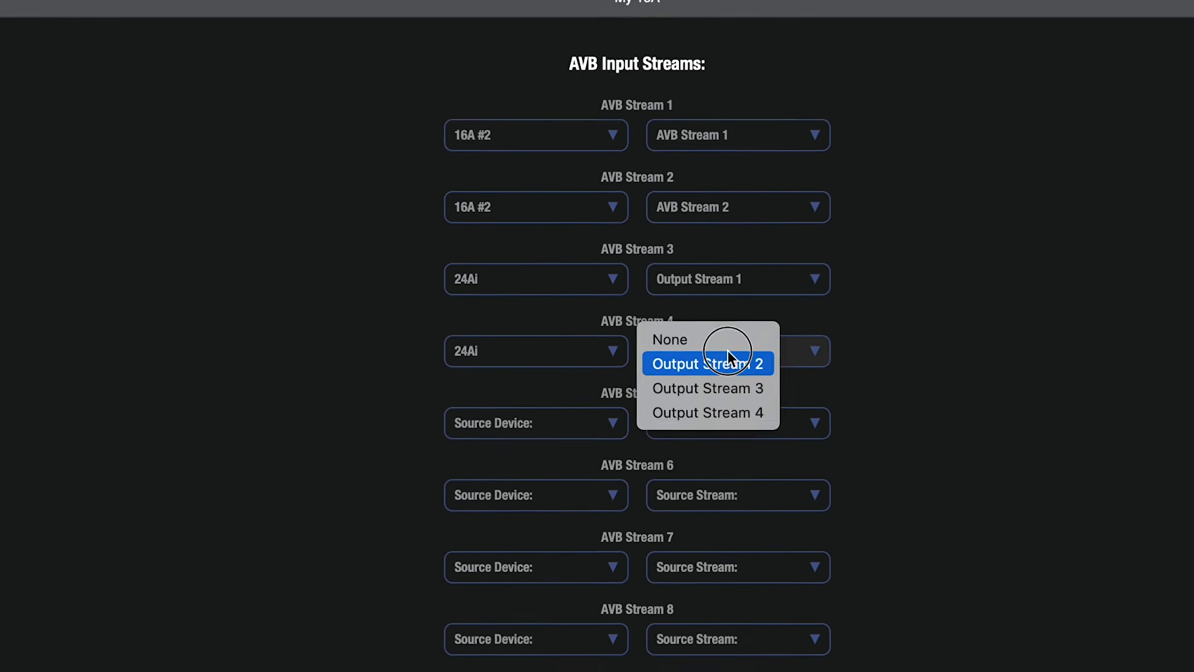
{"action": "left_click", "coordinate": [727, 339]}
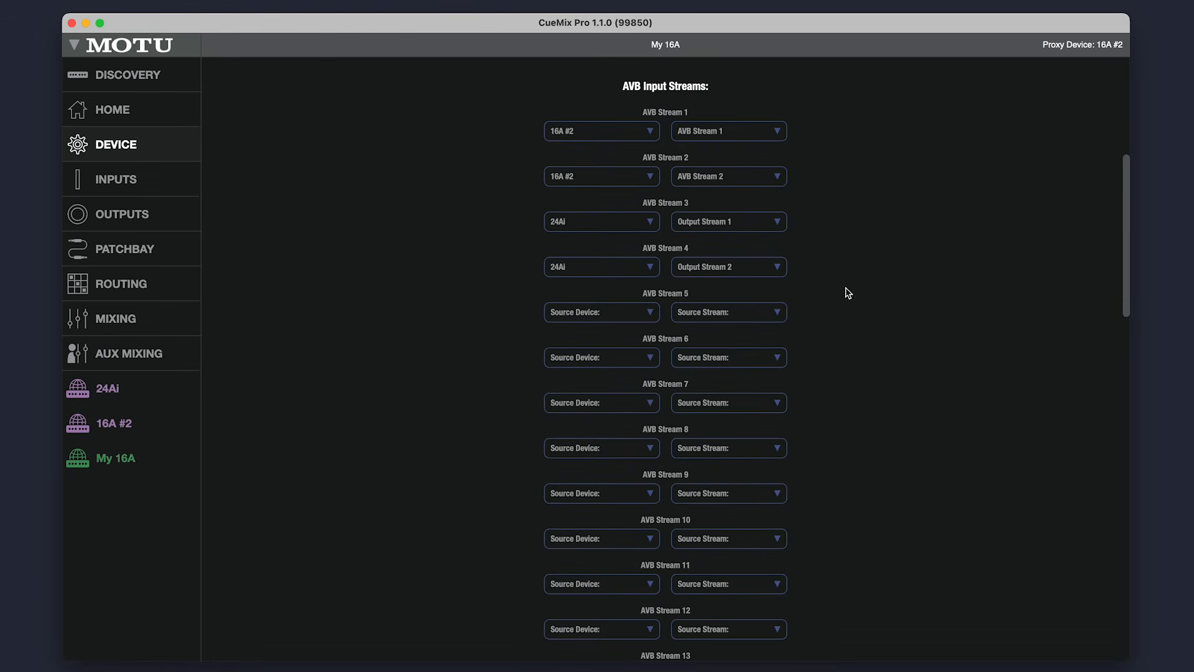
Step: Examine the channel count and format choices available for AVB Stream 2 in the AVB output streams
{"action": "scroll", "coordinate": [847, 292], "scroll_direction": "down", "scroll_amount": 12}
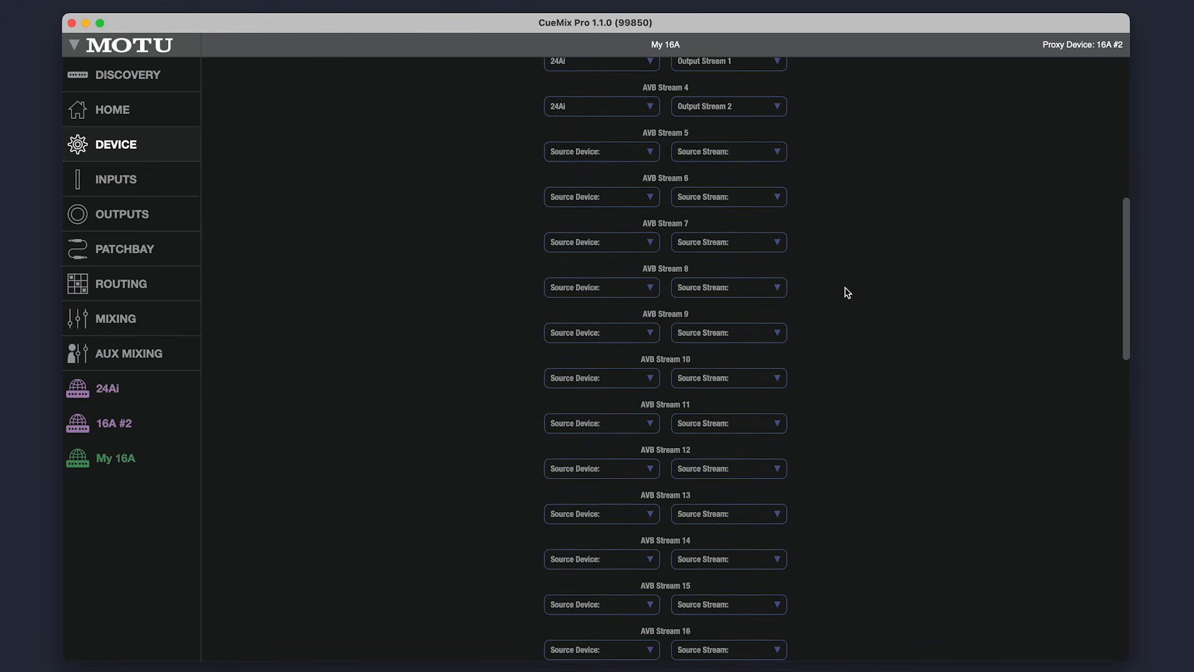
{"action": "scroll", "coordinate": [847, 292], "scroll_direction": "down", "scroll_amount": 3}
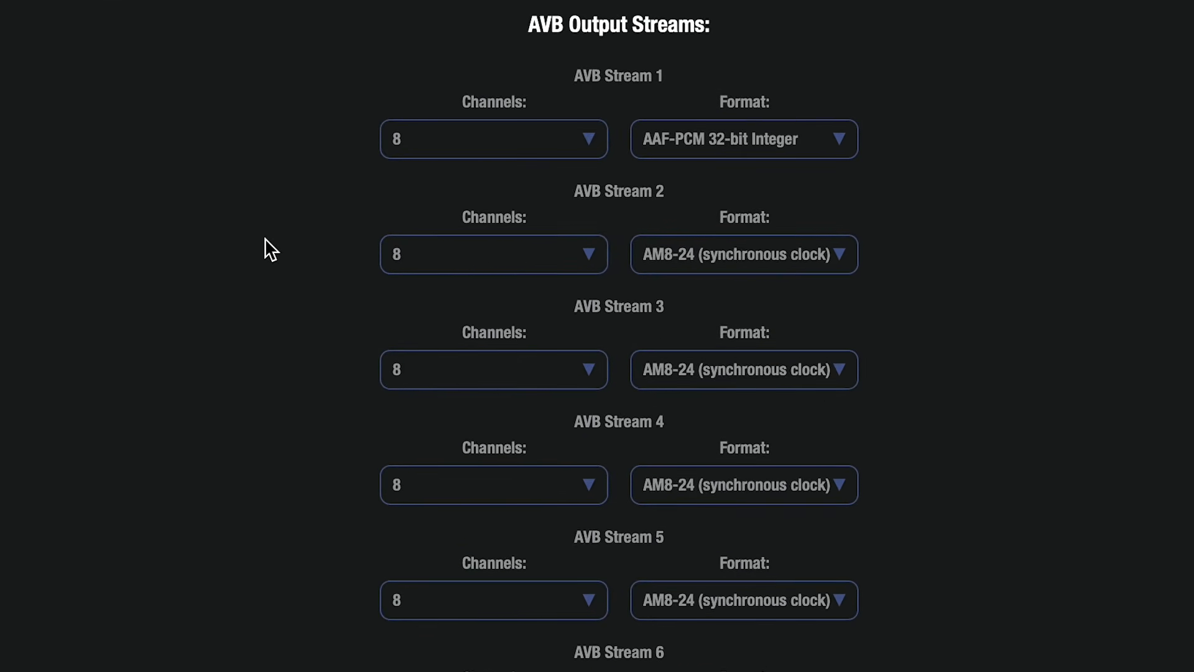
{"action": "left_click", "coordinate": [411, 271]}
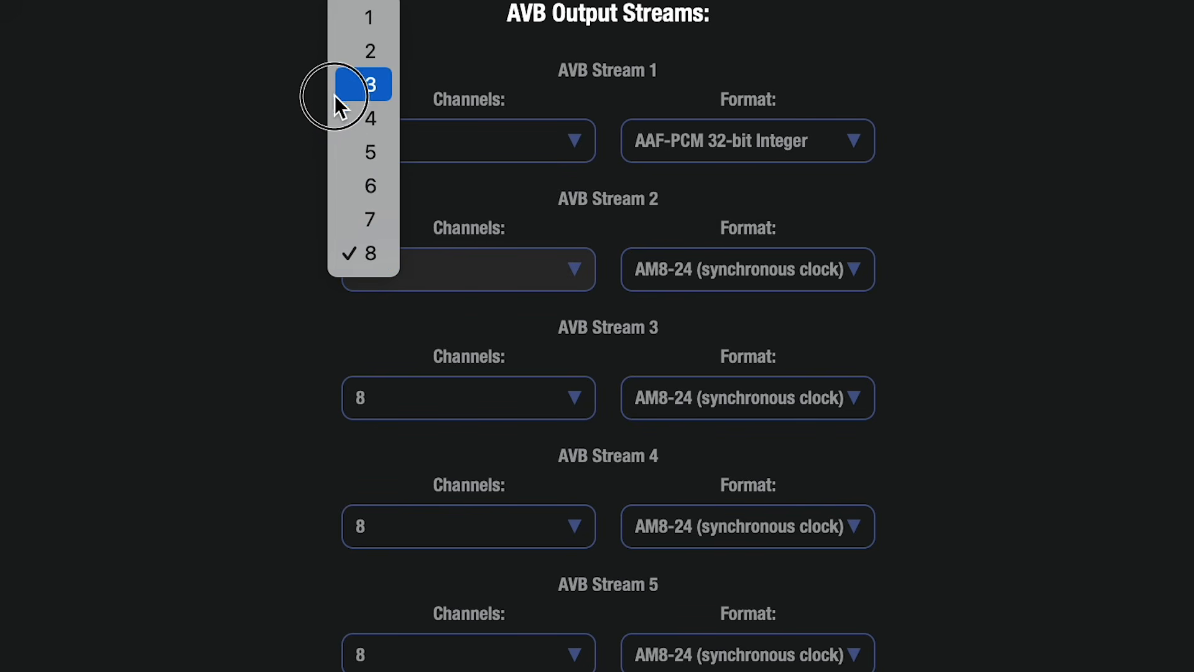
{"action": "left_click", "coordinate": [191, 219]}
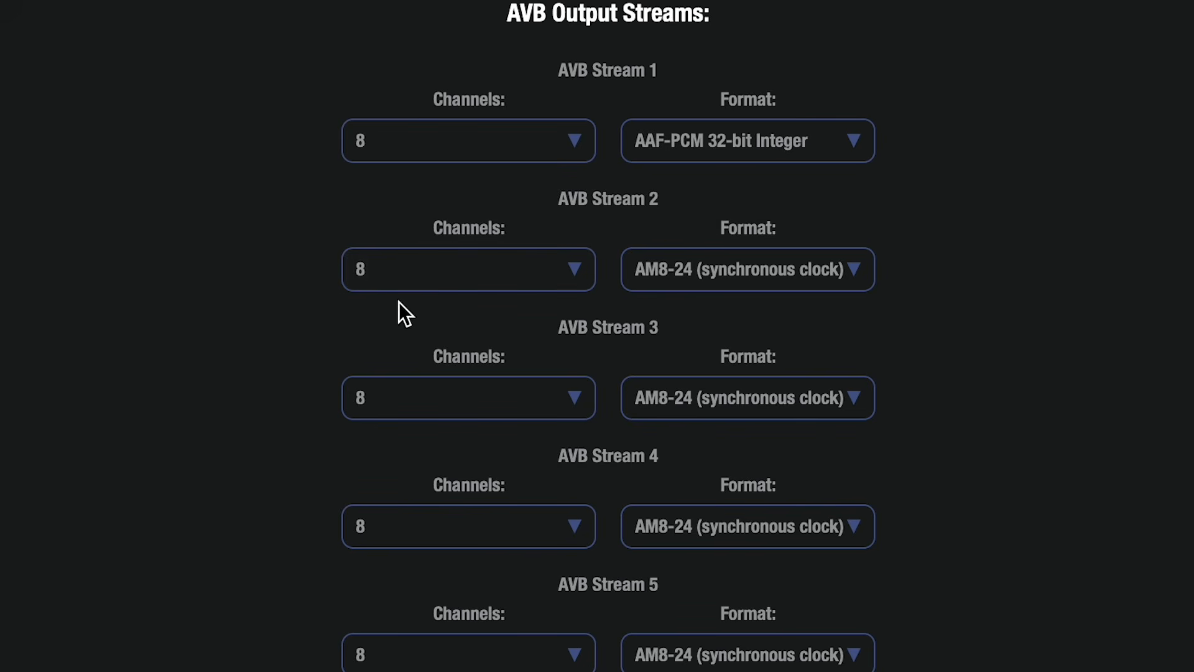
{"action": "left_click", "coordinate": [755, 283]}
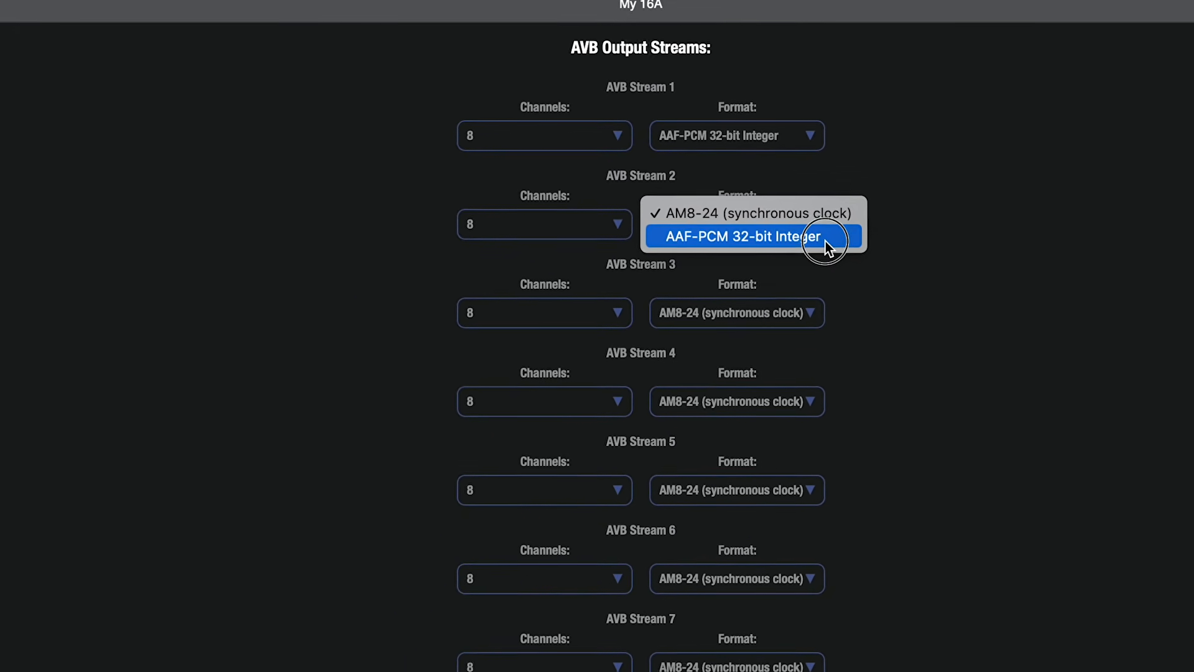
{"action": "left_click", "coordinate": [889, 218]}
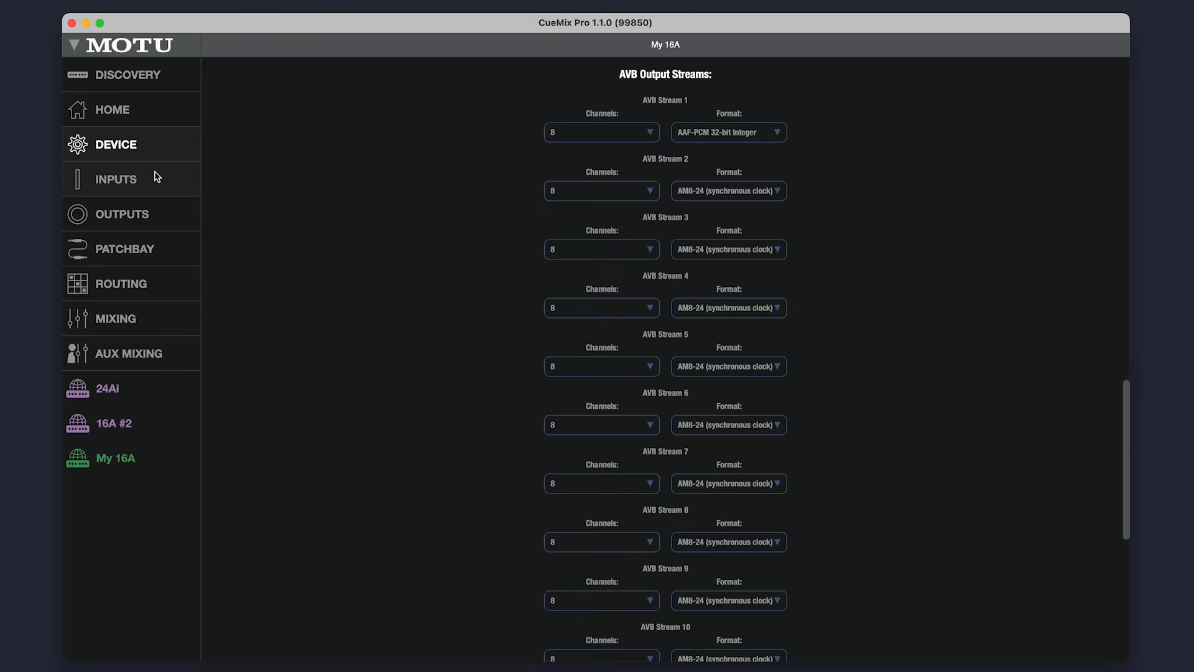
Step: Set the input trim of Line In 1 to 14, Line In 2 to 16, Line In 3 to 12 and Line In 4 to 11
{"action": "left_click", "coordinate": [157, 177]}
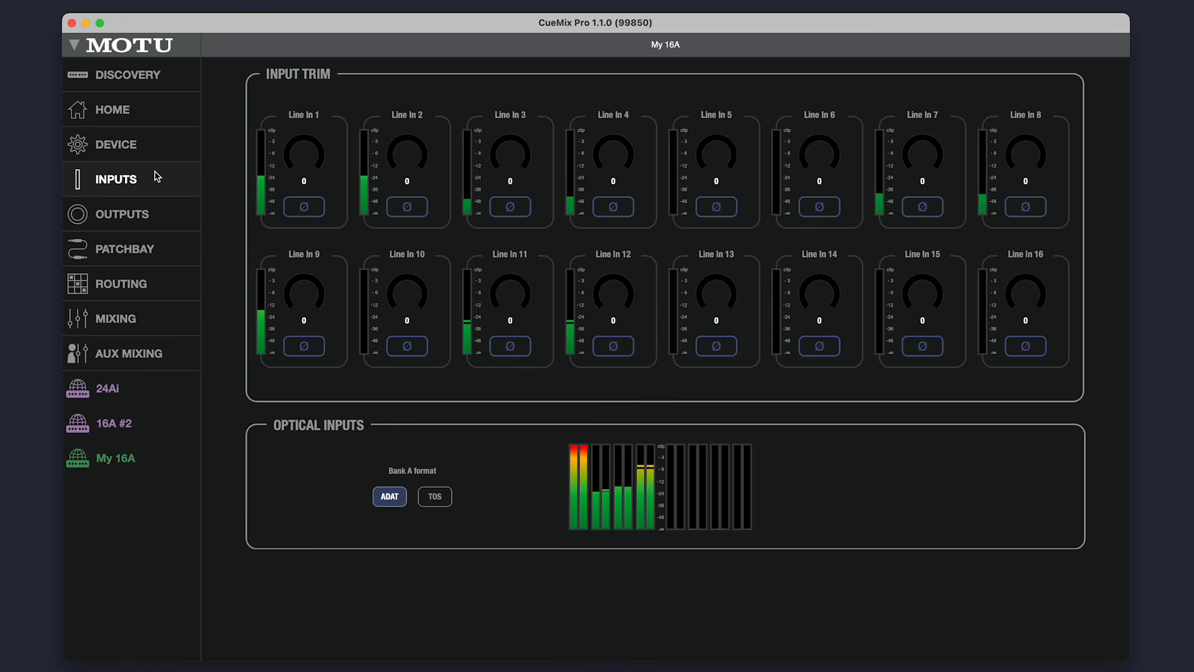
{"action": "left_click_drag", "start_coordinate": [290, 163], "coordinate": [314, 128]}
{"action": "left_click_drag", "start_coordinate": [392, 163], "coordinate": [419, 120]}
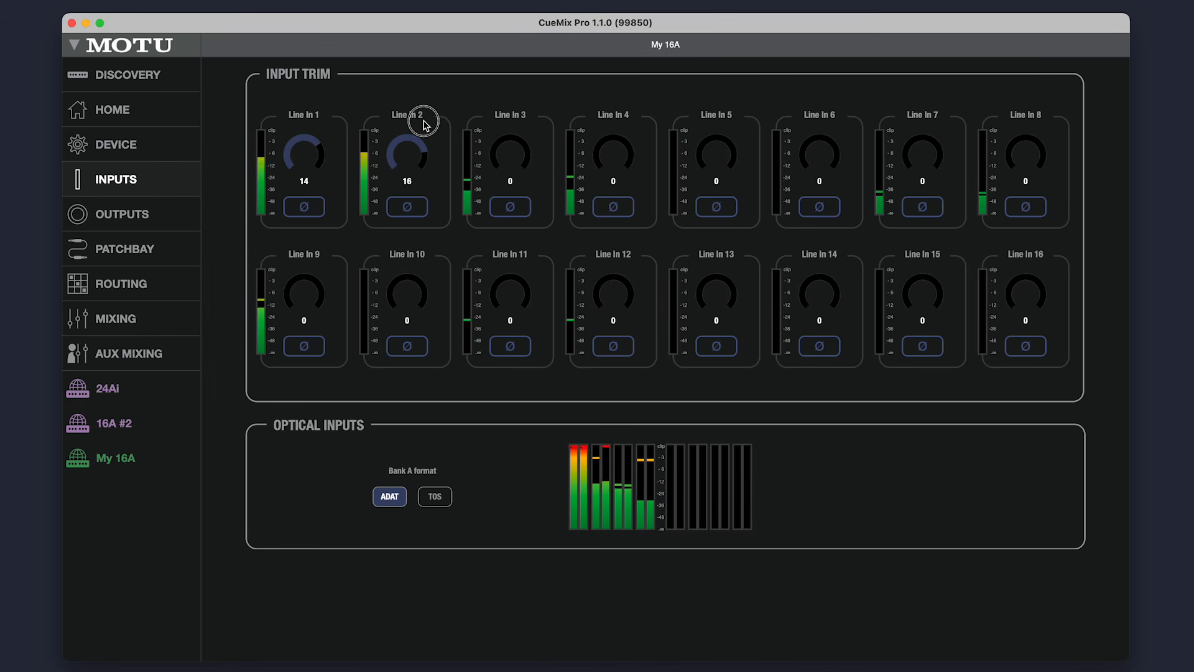
{"action": "left_click_drag", "start_coordinate": [487, 159], "coordinate": [517, 139]}
{"action": "left_click_drag", "start_coordinate": [596, 162], "coordinate": [641, 129]}
Step: Invert the phase of Line In 1 to 4 and choose TOS as the optical inputs' Bank A format
{"action": "left_click", "coordinate": [323, 208]}
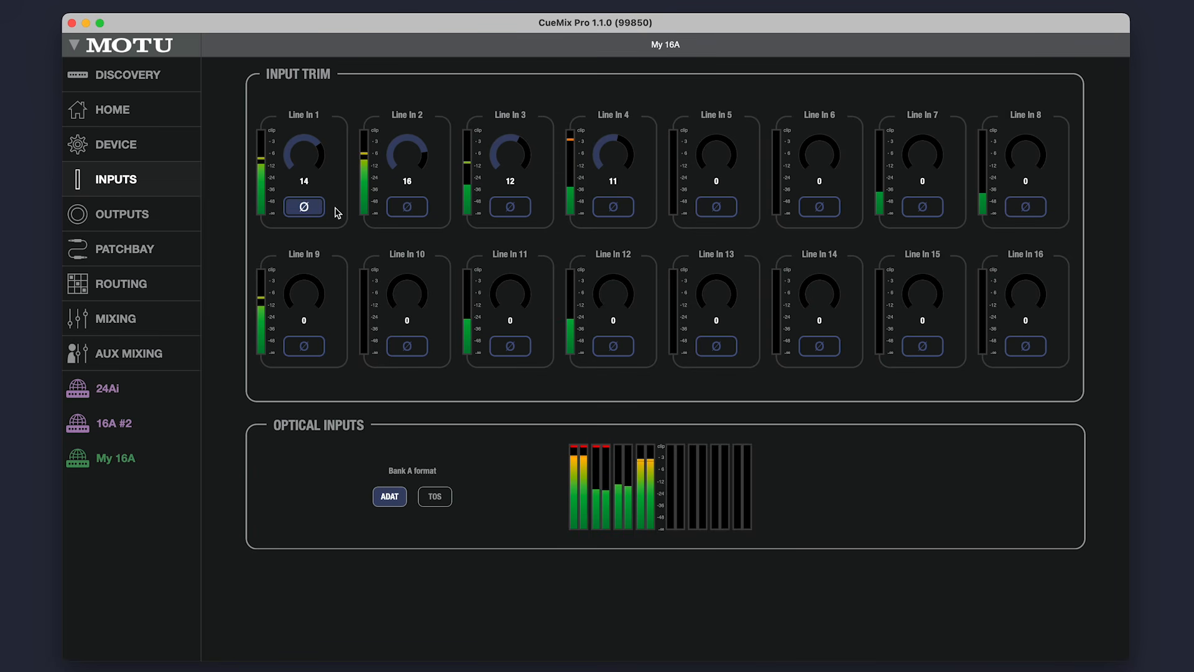
{"action": "left_click", "coordinate": [391, 209]}
{"action": "left_click", "coordinate": [505, 209]}
{"action": "left_click", "coordinate": [603, 210]}
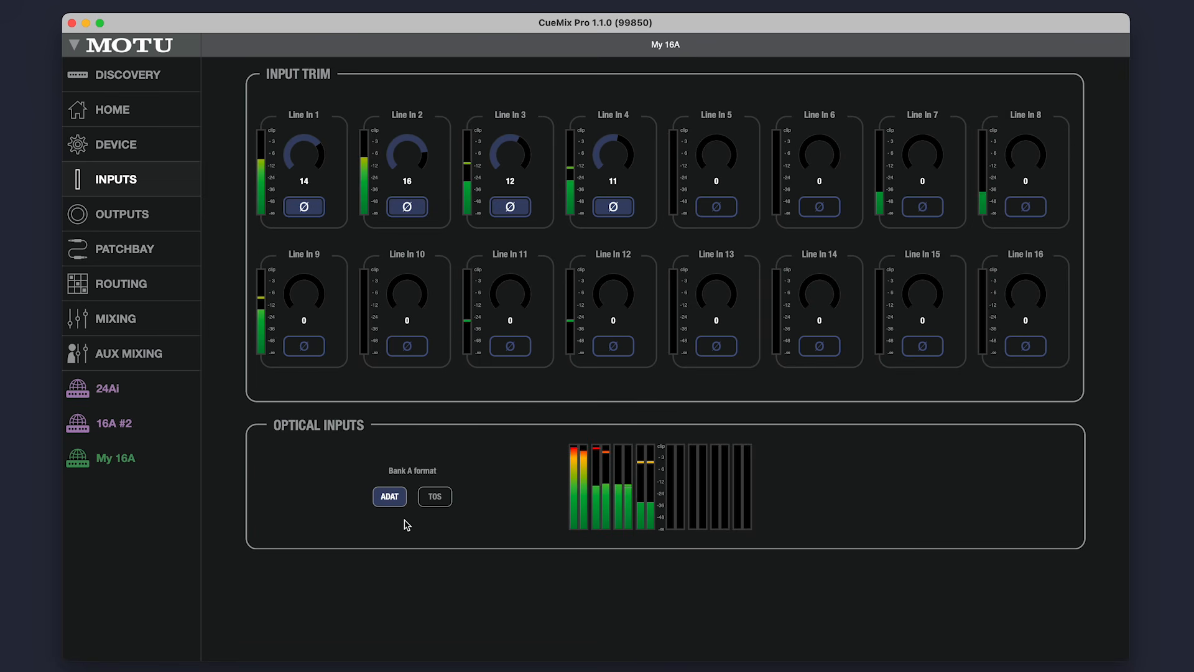
{"action": "left_click", "coordinate": [434, 506]}
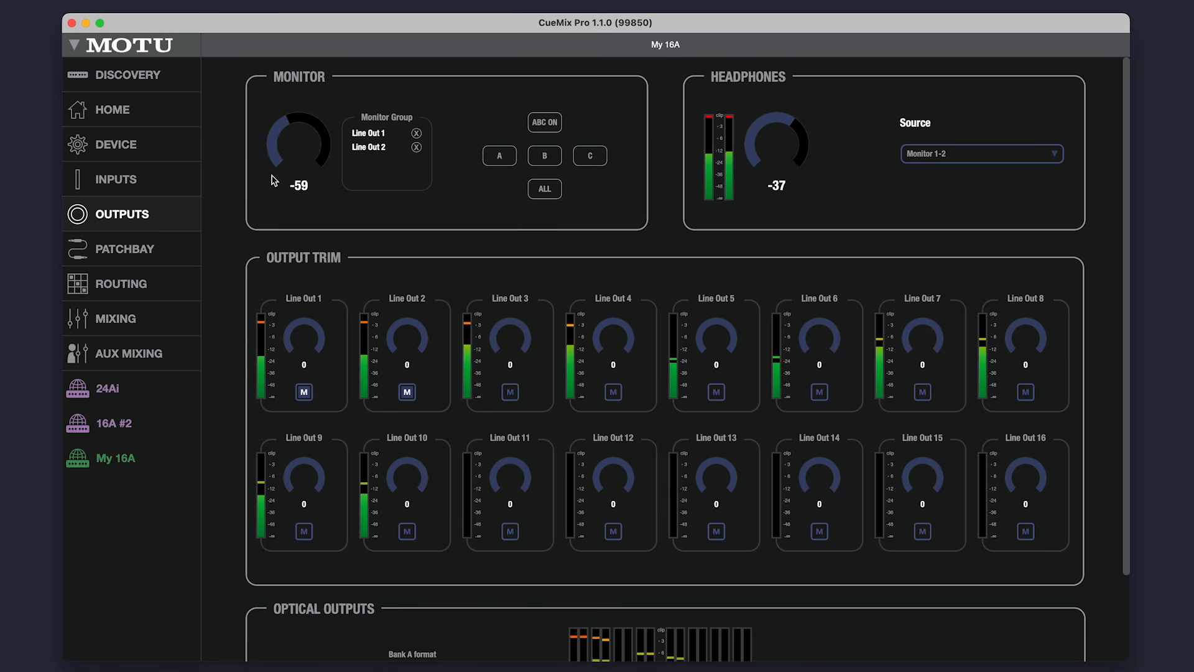
Step: Set the monitor level to -25 and add Line Out 3 to 6 to the monitor group
{"action": "left_click_drag", "start_coordinate": [289, 132], "coordinate": [309, 119]}
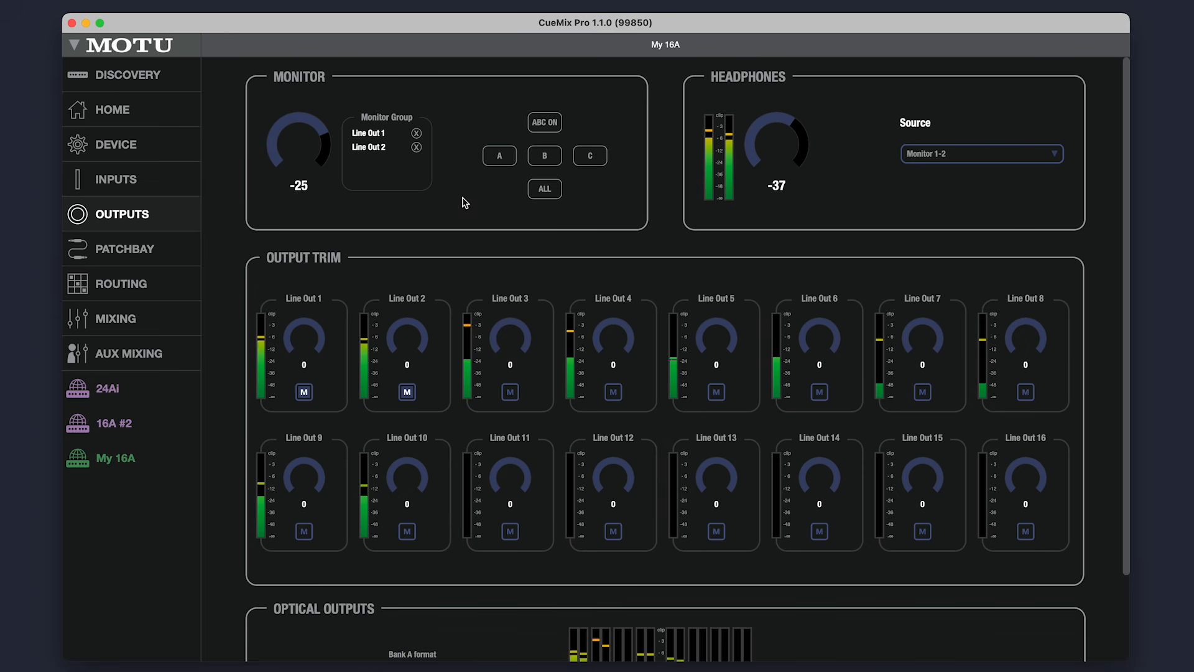
{"action": "left_click", "coordinate": [510, 394]}
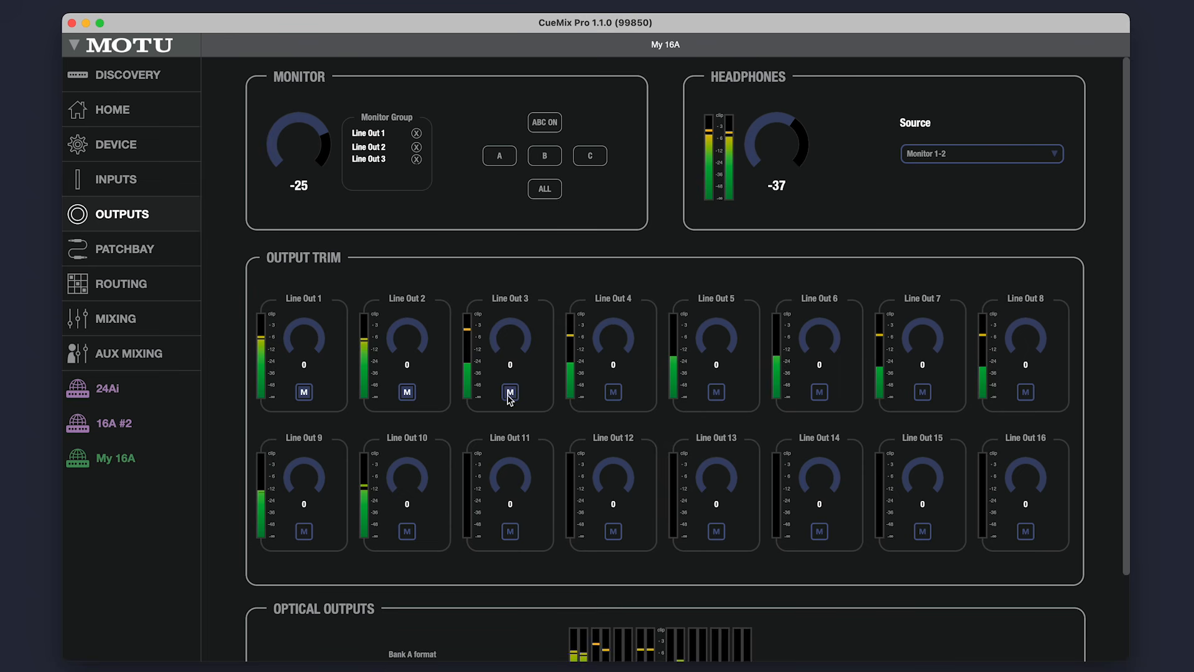
{"action": "left_click", "coordinate": [613, 392]}
{"action": "left_click", "coordinate": [717, 391]}
{"action": "left_click", "coordinate": [819, 392]}
{"action": "left_click", "coordinate": [428, 152]}
{"action": "mouse_move", "coordinate": [428, 150]}
{"action": "left_mouse_down"}
{"action": "mouse_move", "coordinate": [429, 171]}
{"action": "mouse_move", "coordinate": [428, 144]}
{"action": "left_mouse_up"}
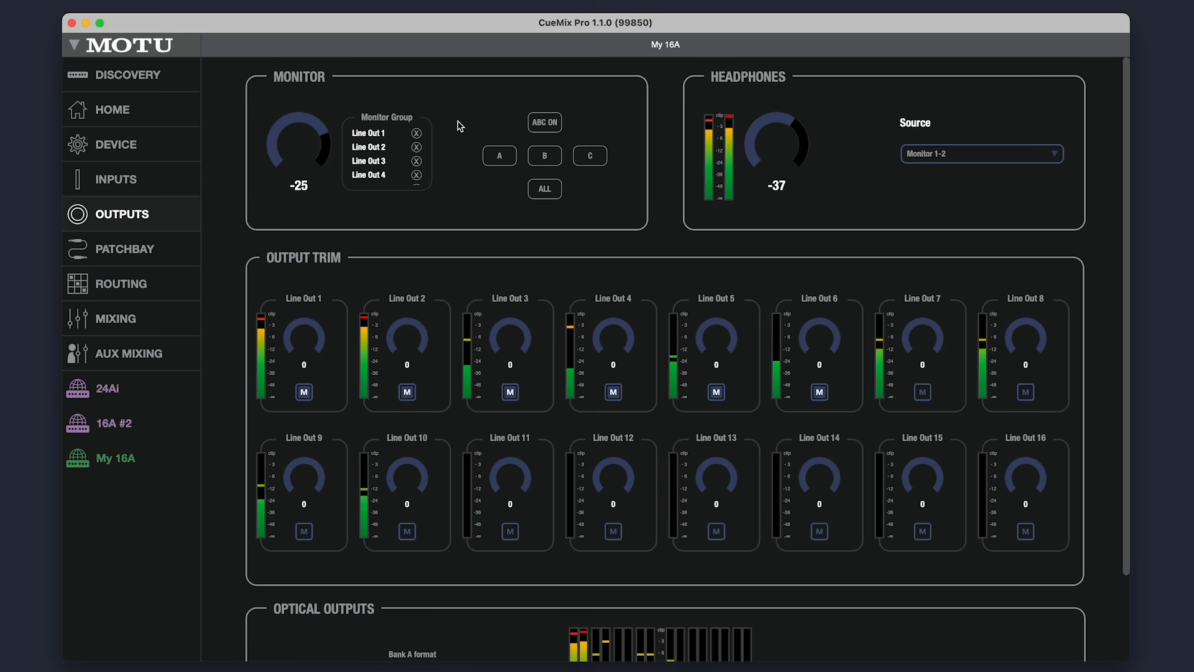
Step: Enable ABC monitoring, switch between the A, B, C and All selections, and turn ABC off again
{"action": "left_click", "coordinate": [542, 127]}
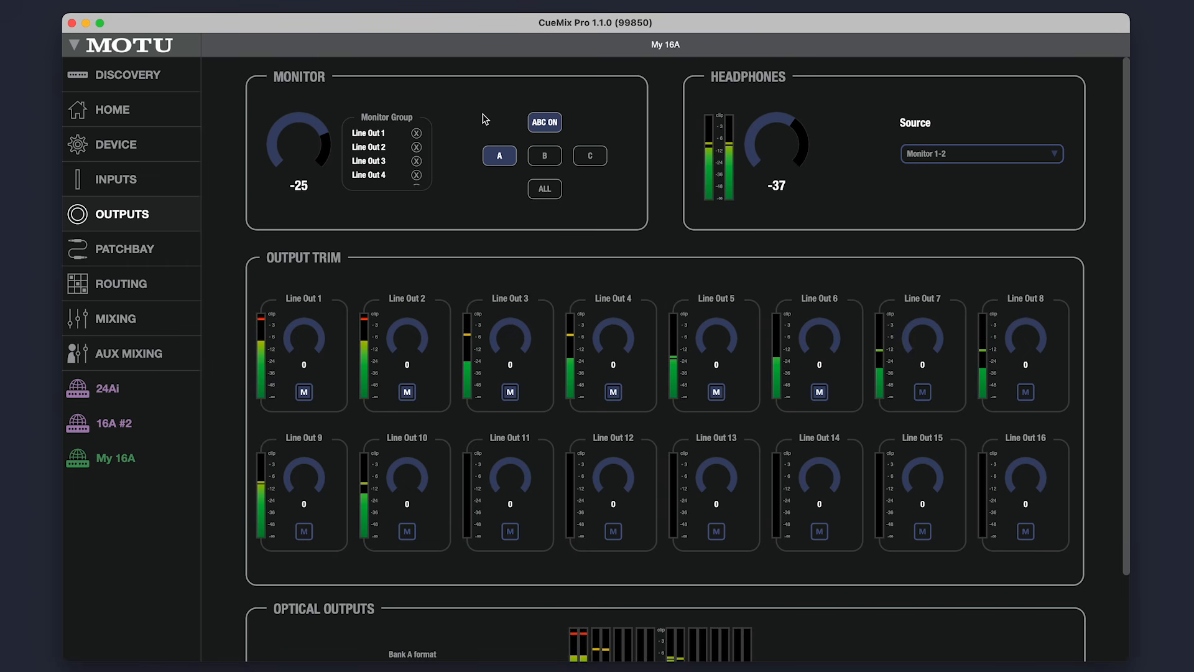
{"action": "left_click", "coordinate": [545, 161]}
{"action": "left_click", "coordinate": [590, 160]}
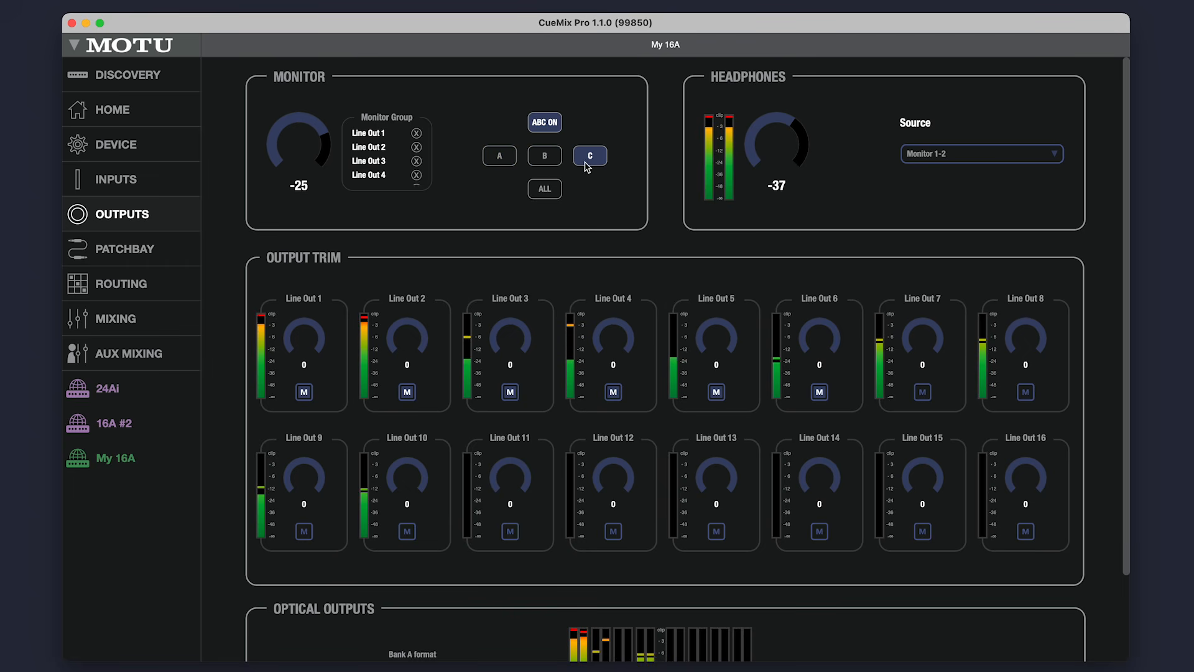
{"action": "left_click", "coordinate": [503, 160]}
{"action": "left_click", "coordinate": [545, 156]}
{"action": "left_click", "coordinate": [590, 157]}
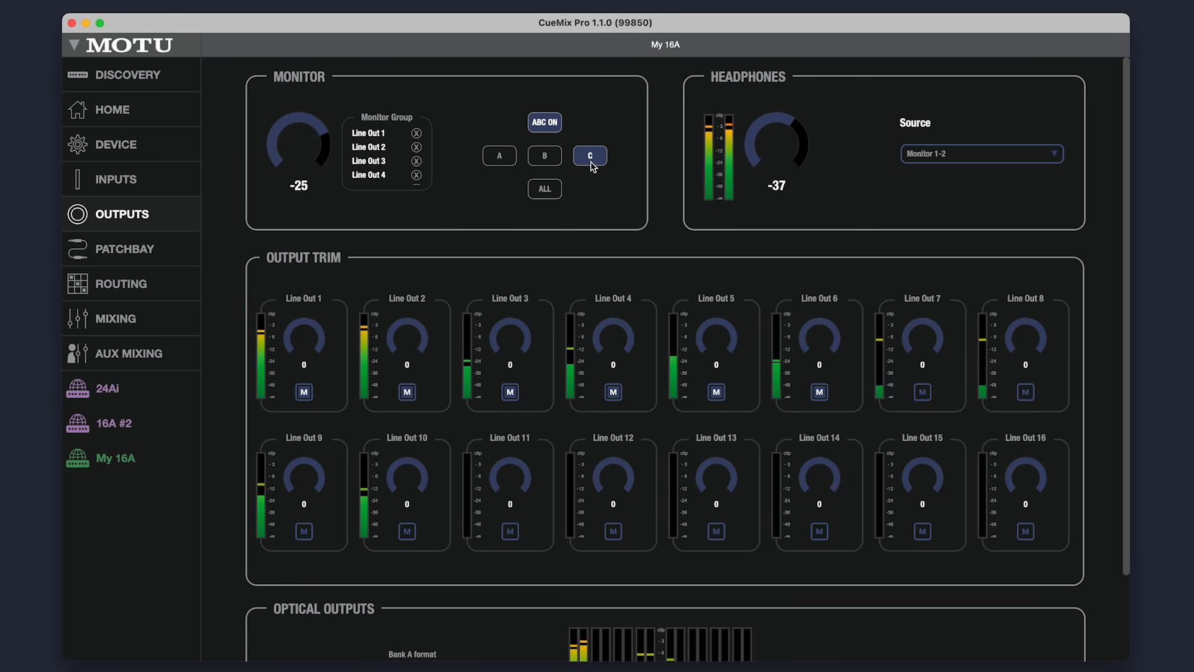
{"action": "left_click", "coordinate": [544, 191]}
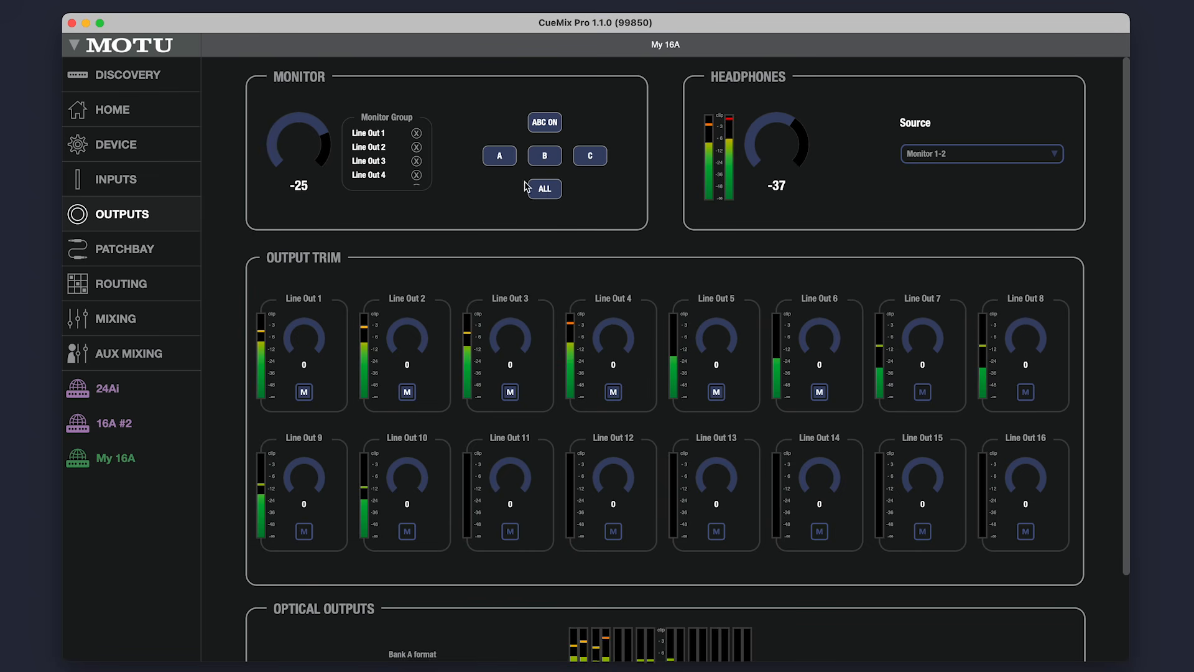
{"action": "left_click", "coordinate": [500, 160]}
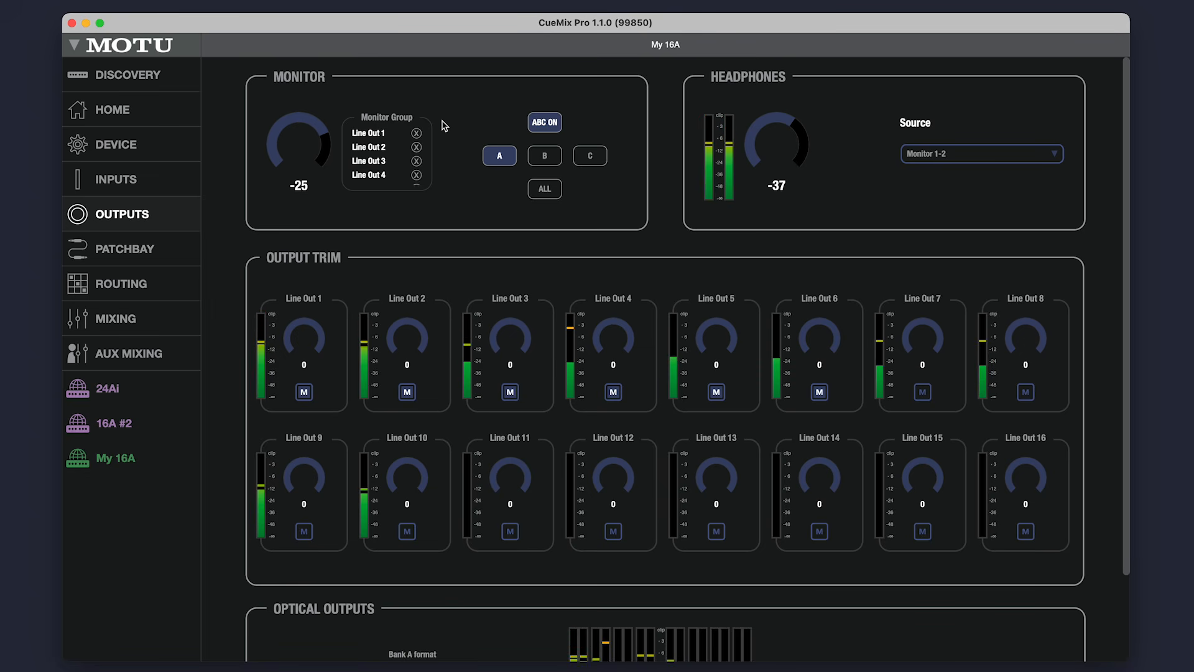
{"action": "left_click", "coordinate": [542, 122]}
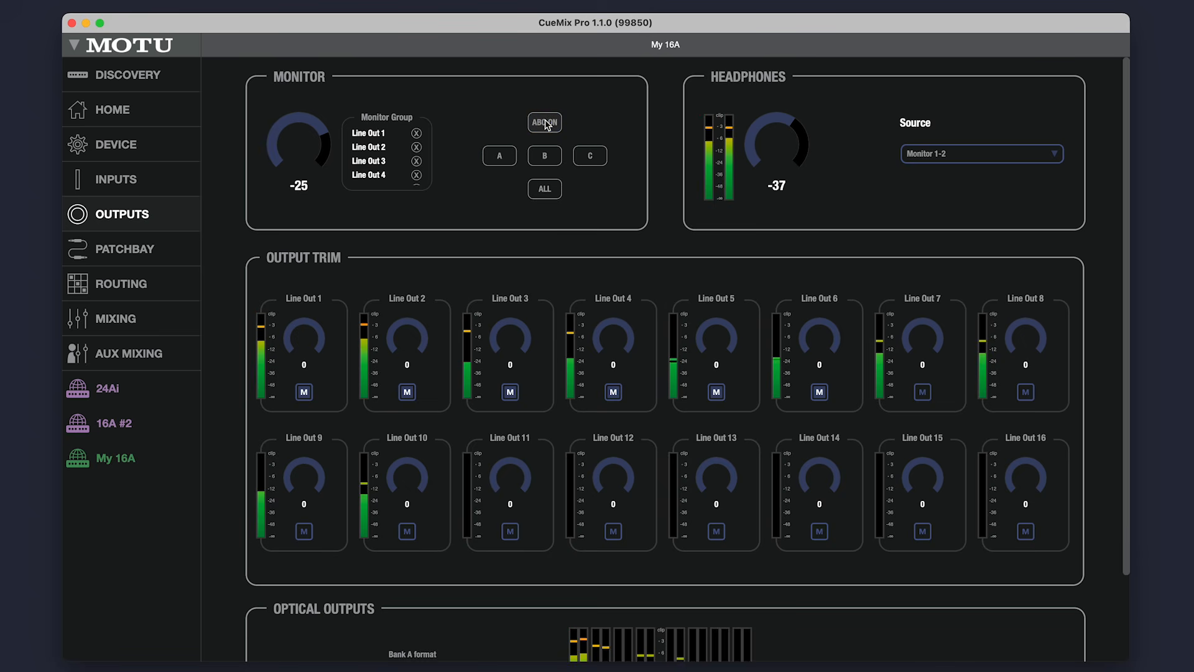
Step: Set the headphone level to -33 and keep Monitor 1-2 as the headphone source
{"action": "mouse_move", "coordinate": [785, 125]}
{"action": "left_mouse_down"}
{"action": "mouse_move", "coordinate": [765, 141]}
{"action": "mouse_move", "coordinate": [785, 117]}
{"action": "left_mouse_up"}
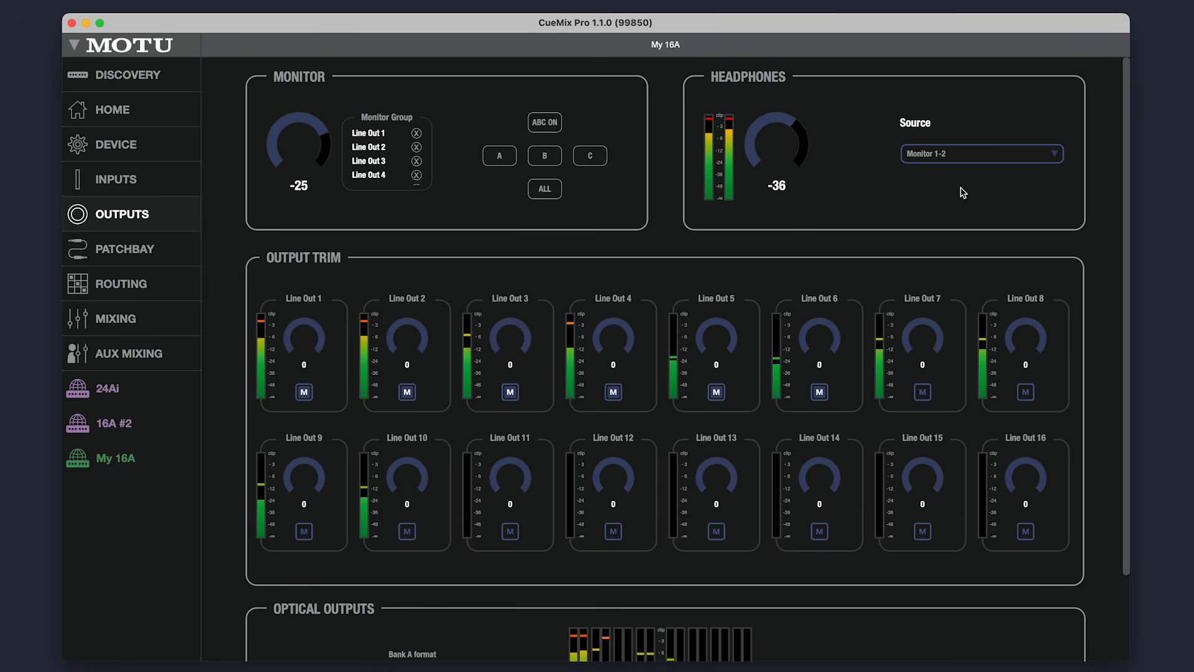
{"action": "mouse_move", "coordinate": [799, 130]}
{"action": "left_mouse_down"}
{"action": "mouse_move", "coordinate": [790, 128]}
{"action": "mouse_move", "coordinate": [800, 128]}
{"action": "left_mouse_up"}
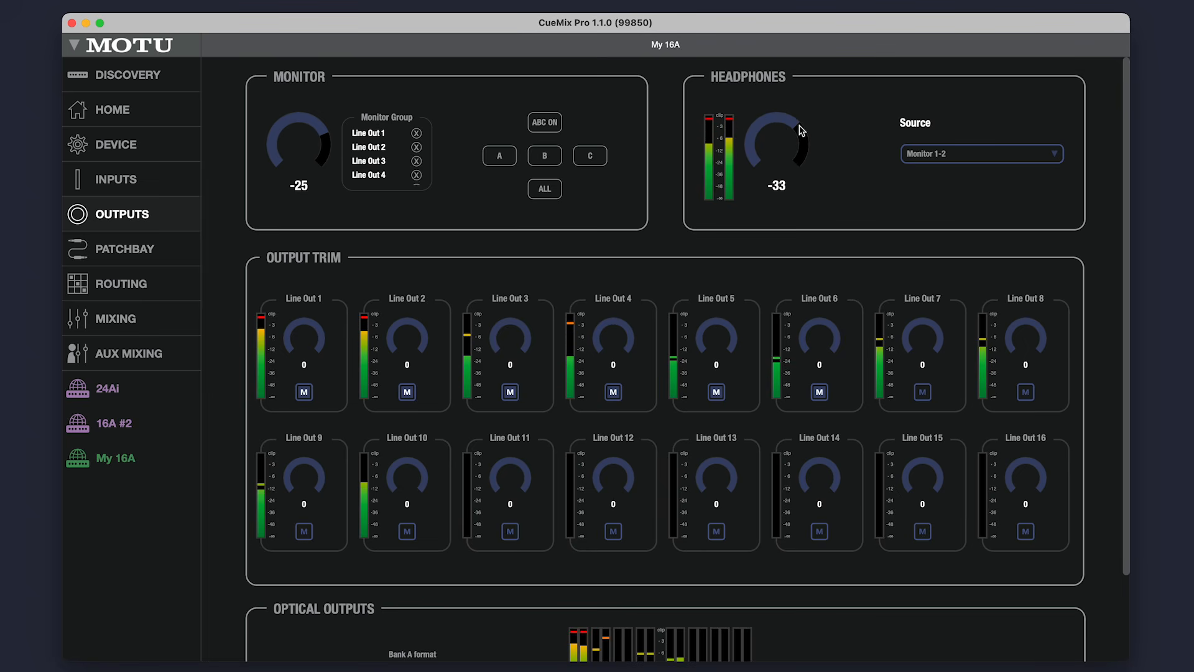
{"action": "left_click", "coordinate": [1052, 160]}
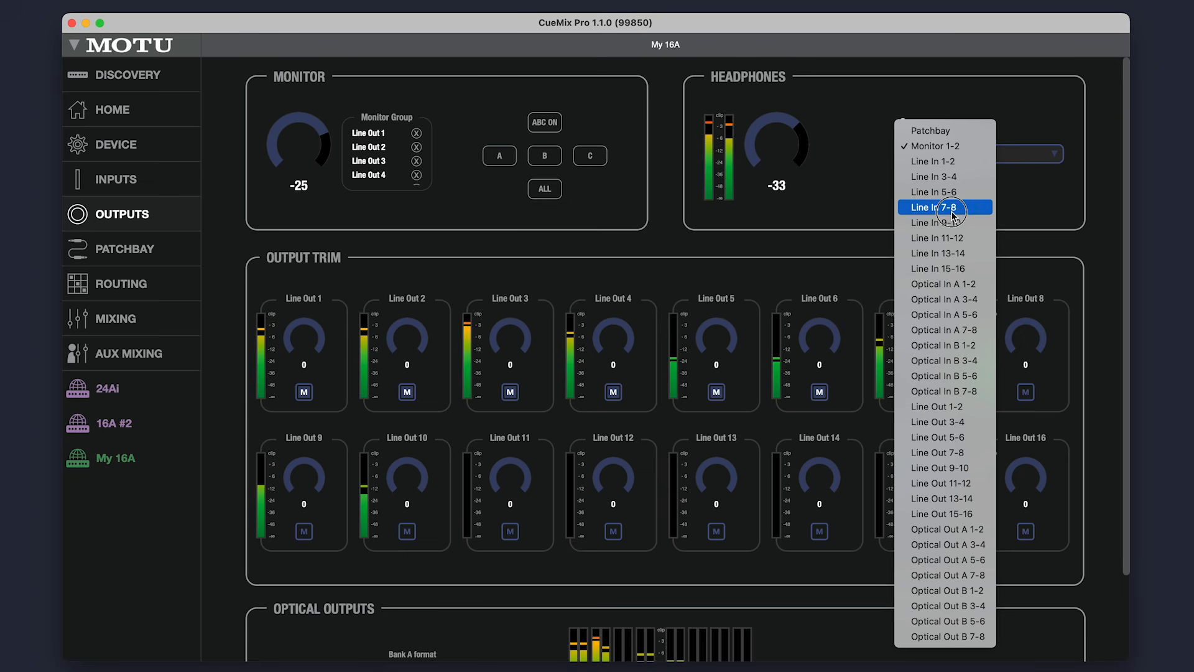
{"action": "left_click", "coordinate": [974, 148]}
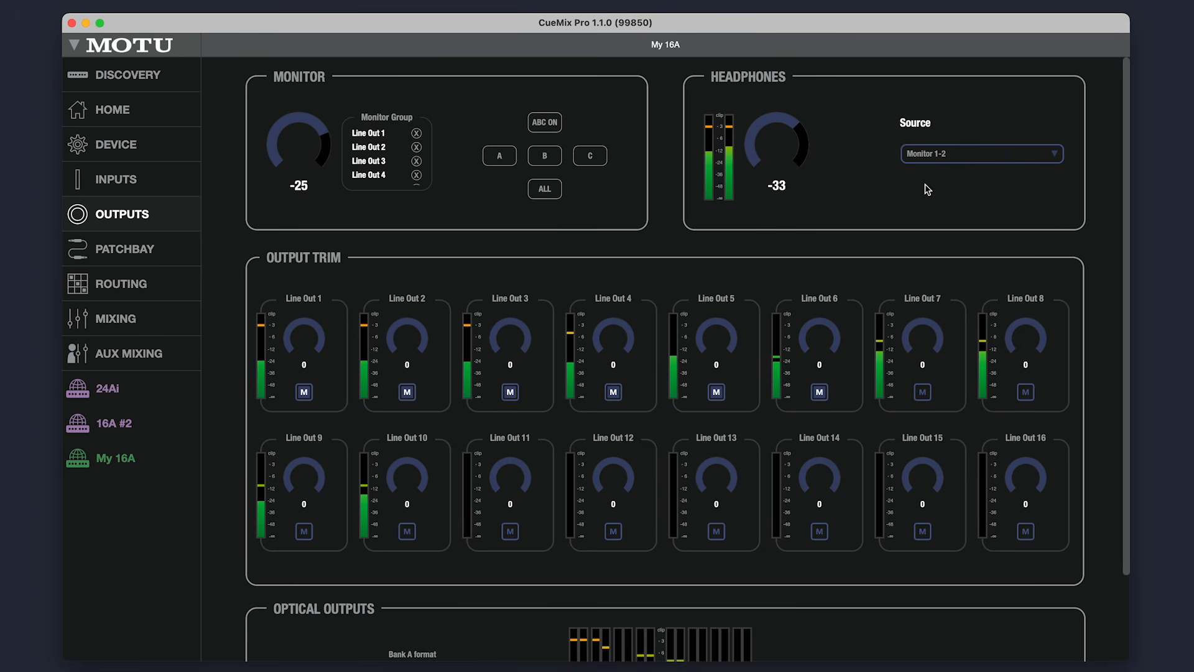
Step: Set the output trims of Line Out 2 to 6 to -17, -18, -40, -43 and -44, leaving Line Out 1 at 0
{"action": "scroll", "coordinate": [228, 407], "scroll_direction": "down", "scroll_amount": 2}
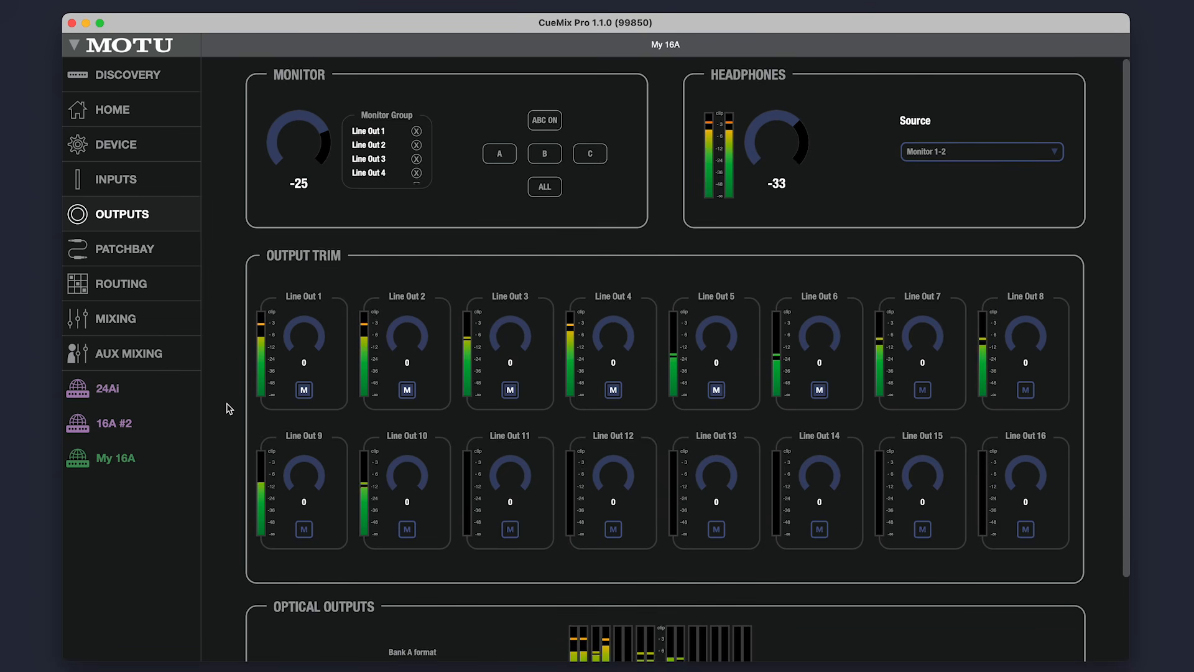
{"action": "scroll", "coordinate": [229, 408], "scroll_direction": "down", "scroll_amount": 1}
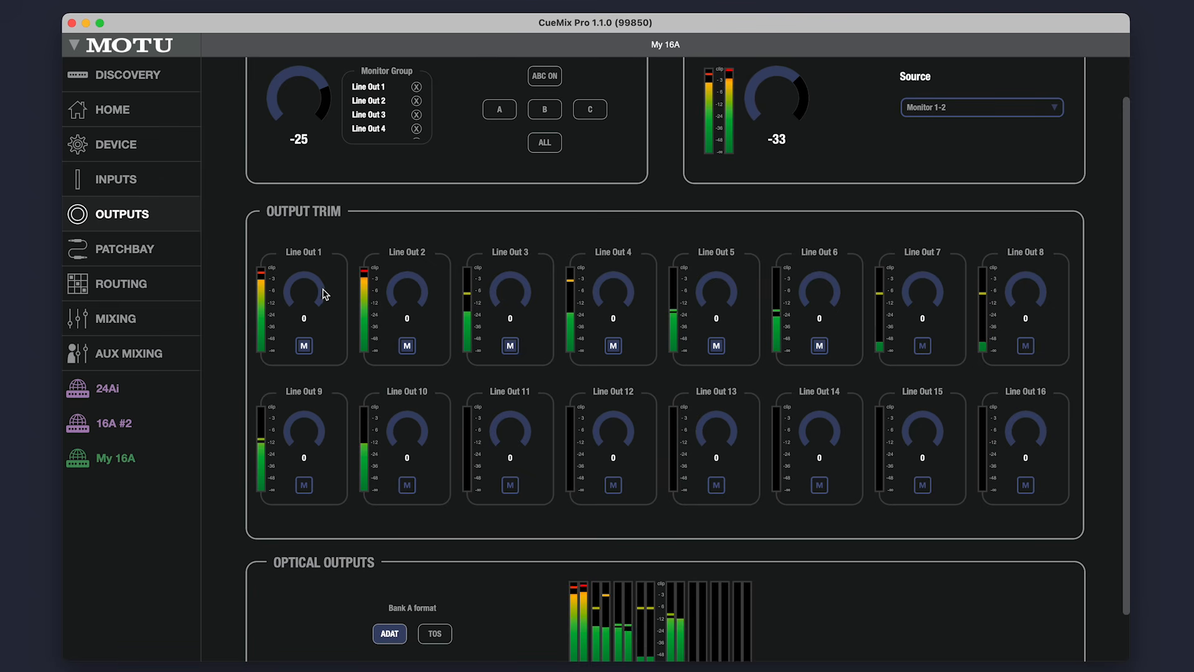
{"action": "mouse_move", "coordinate": [320, 287]}
{"action": "left_mouse_down"}
{"action": "mouse_move", "coordinate": [287, 264]}
{"action": "mouse_move", "coordinate": [301, 311]}
{"action": "mouse_move", "coordinate": [298, 274]}
{"action": "mouse_move", "coordinate": [301, 285]}
{"action": "mouse_move", "coordinate": [315, 266]}
{"action": "left_mouse_up"}
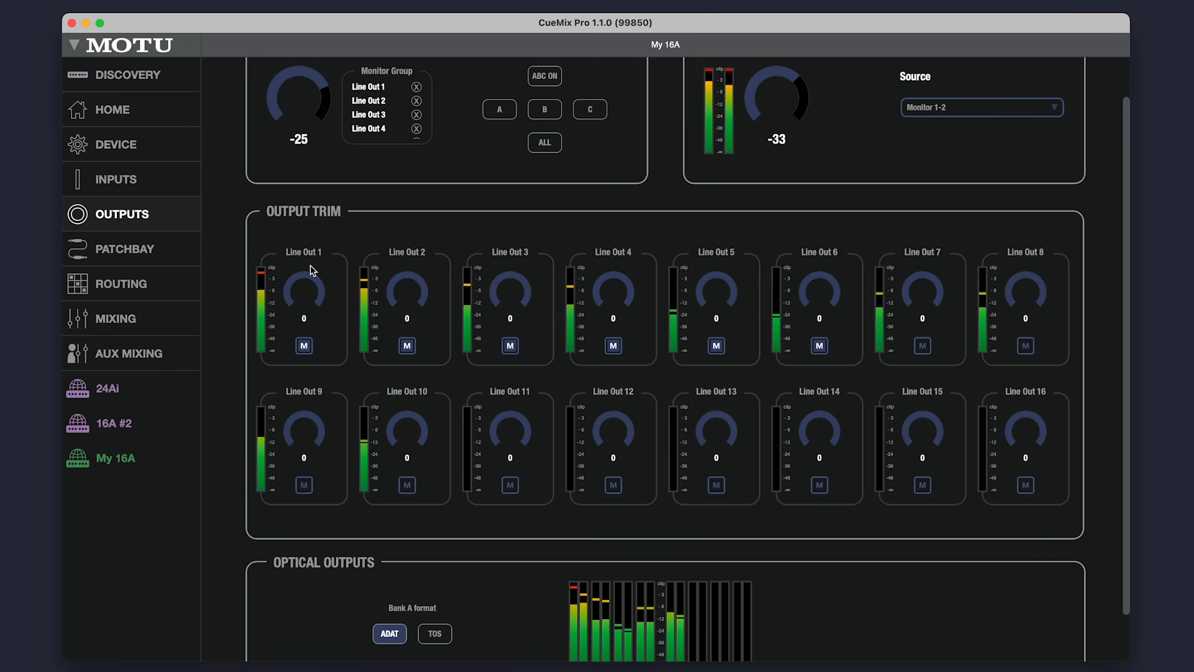
{"action": "mouse_move", "coordinate": [399, 275]}
{"action": "left_mouse_down"}
{"action": "mouse_move", "coordinate": [394, 298]}
{"action": "mouse_move", "coordinate": [403, 282]}
{"action": "left_mouse_up"}
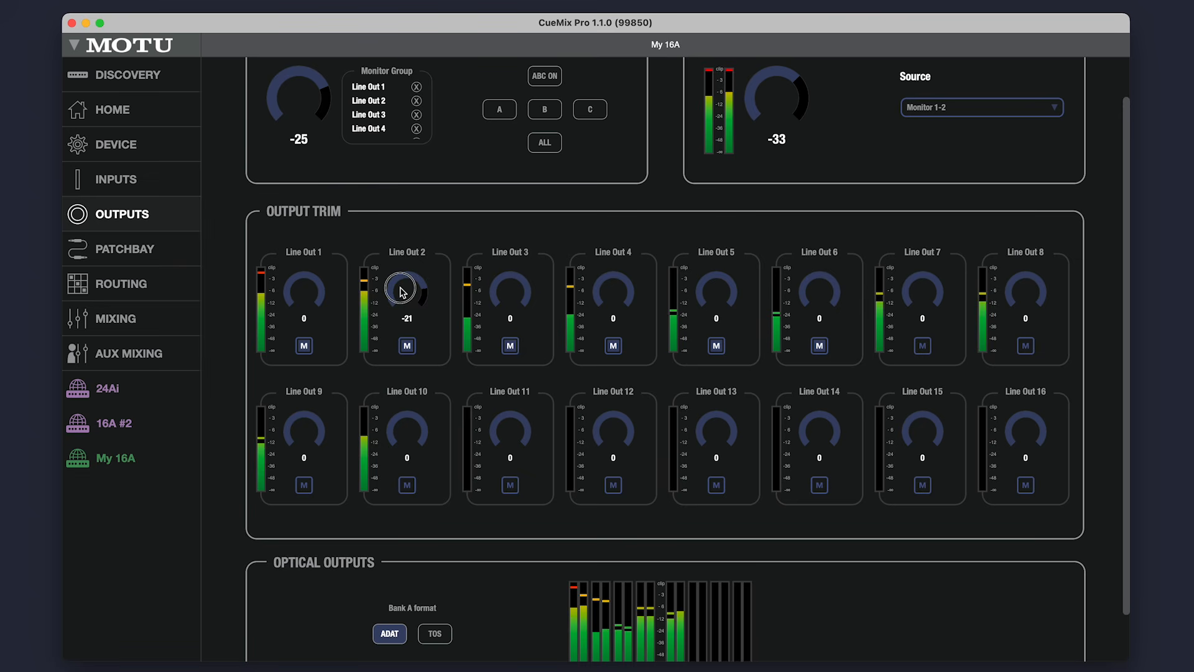
{"action": "mouse_move", "coordinate": [516, 285]}
{"action": "left_mouse_down"}
{"action": "mouse_move", "coordinate": [496, 301]}
{"action": "mouse_move", "coordinate": [508, 287]}
{"action": "left_mouse_up"}
{"action": "left_click_drag", "start_coordinate": [610, 274], "coordinate": [604, 295]}
{"action": "left_click_drag", "start_coordinate": [705, 278], "coordinate": [698, 301]}
{"action": "left_click_drag", "start_coordinate": [803, 287], "coordinate": [796, 315]}
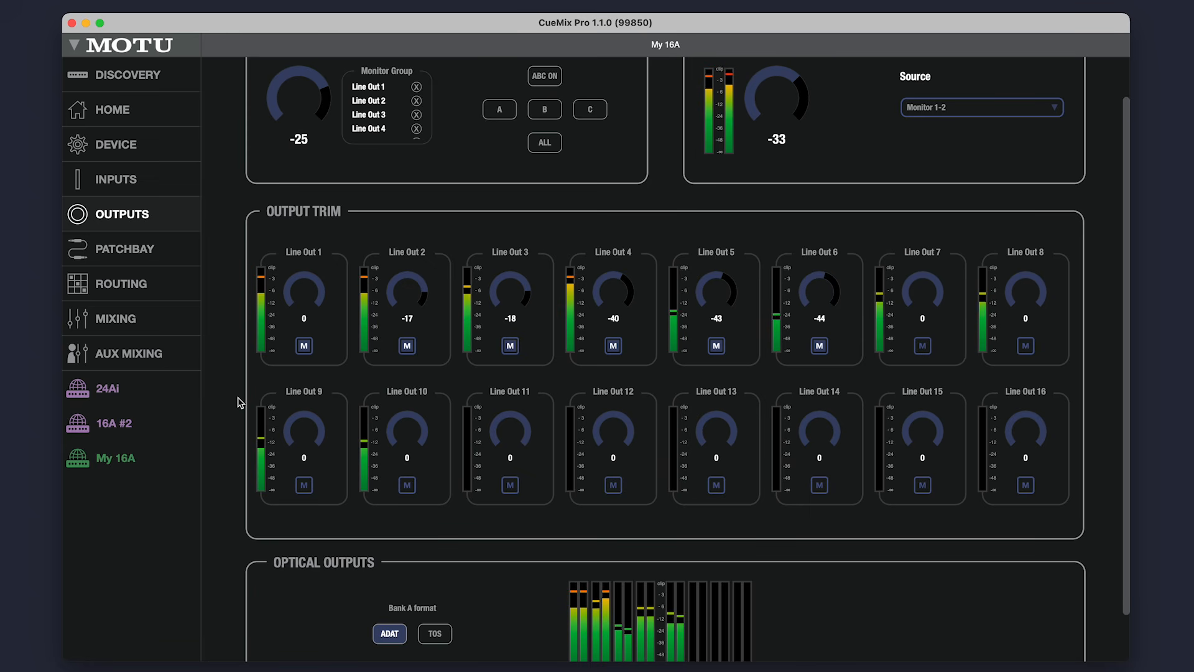
Step: Set the optical outputs' Bank A format to TOS
{"action": "scroll", "coordinate": [239, 402], "scroll_direction": "down", "scroll_amount": 1}
{"action": "scroll", "coordinate": [238, 402], "scroll_direction": "down", "scroll_amount": 3}
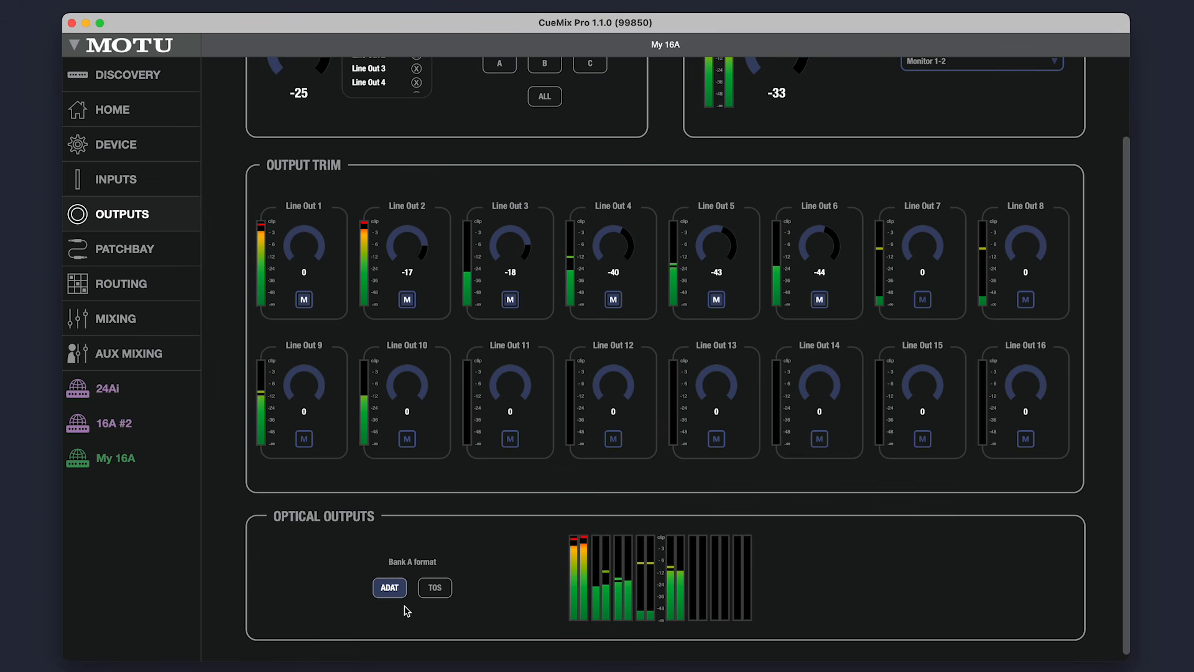
{"action": "left_click", "coordinate": [437, 591]}
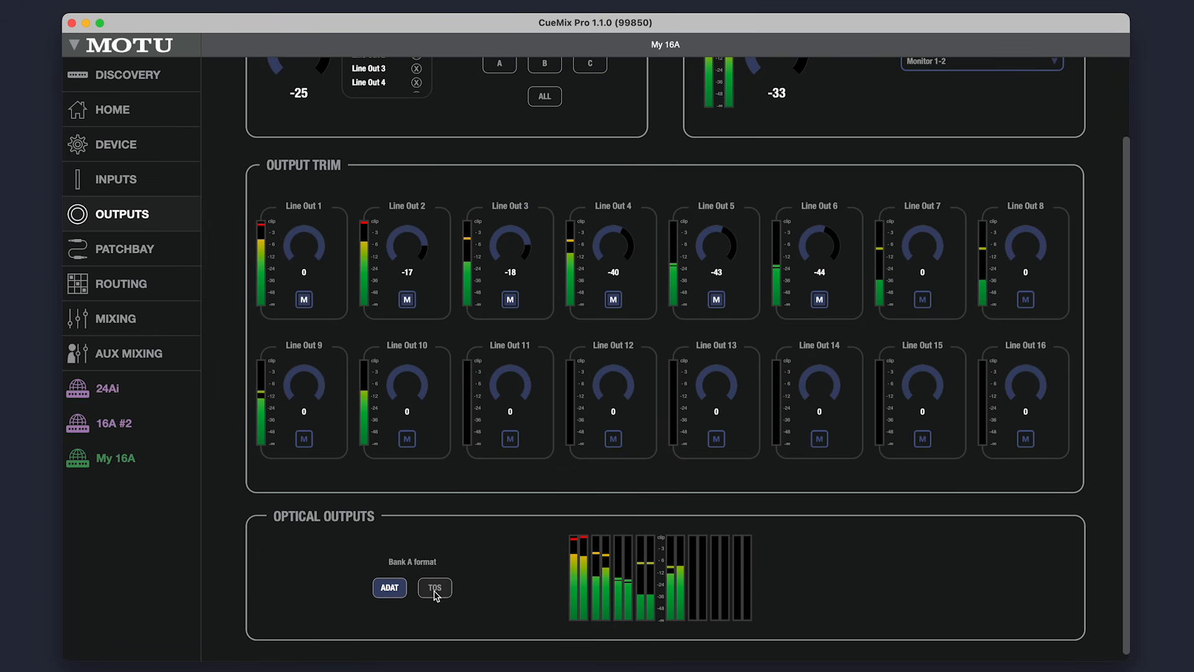
{"action": "left_click", "coordinate": [393, 594]}
{"action": "left_click", "coordinate": [435, 594]}
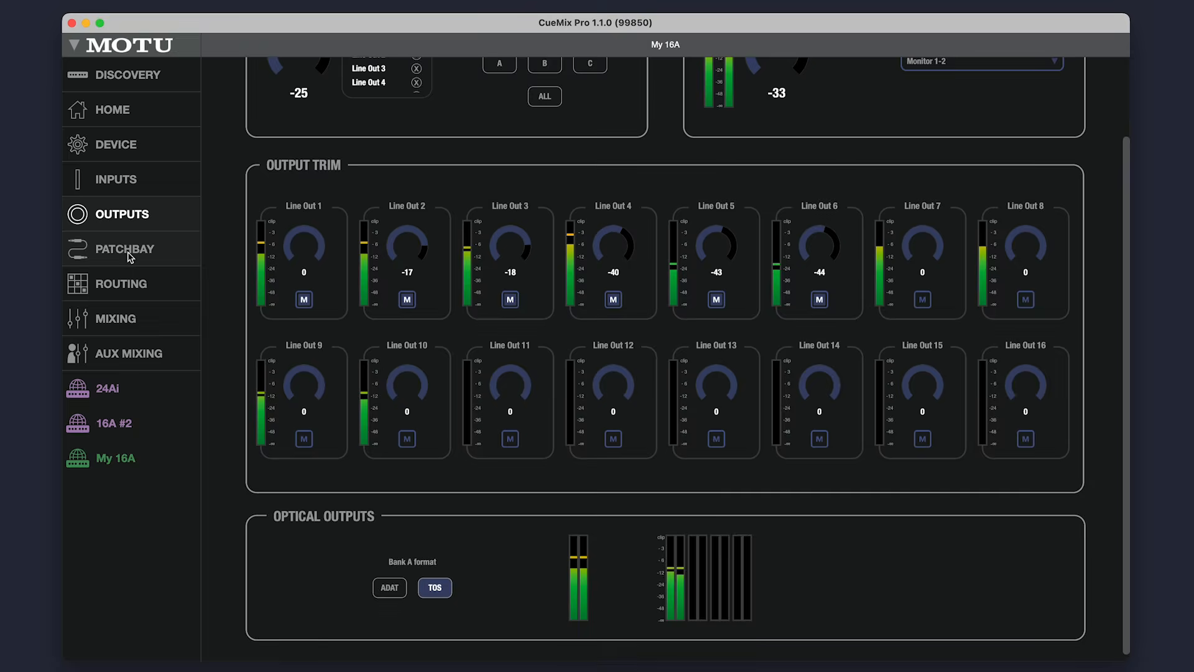
Step: Open the patchbay and examine the device sources under Line Inputs and Optical Inputs A, leaving Line Inputs expanded
{"action": "left_click", "coordinate": [129, 252]}
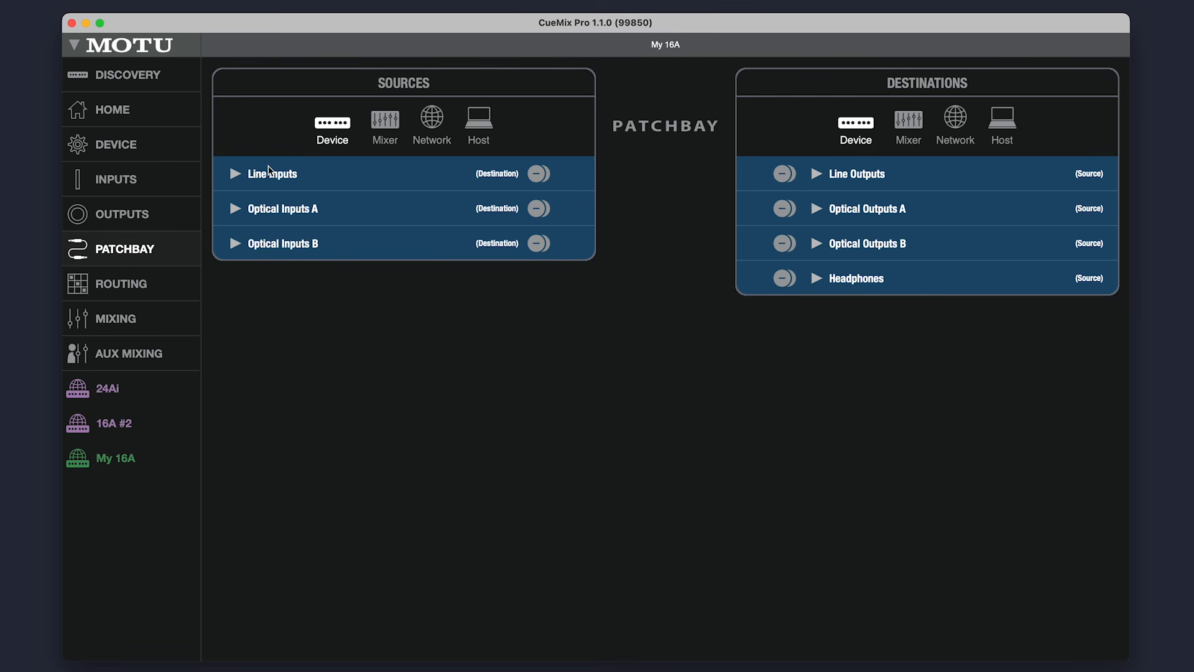
{"action": "left_click", "coordinate": [235, 174]}
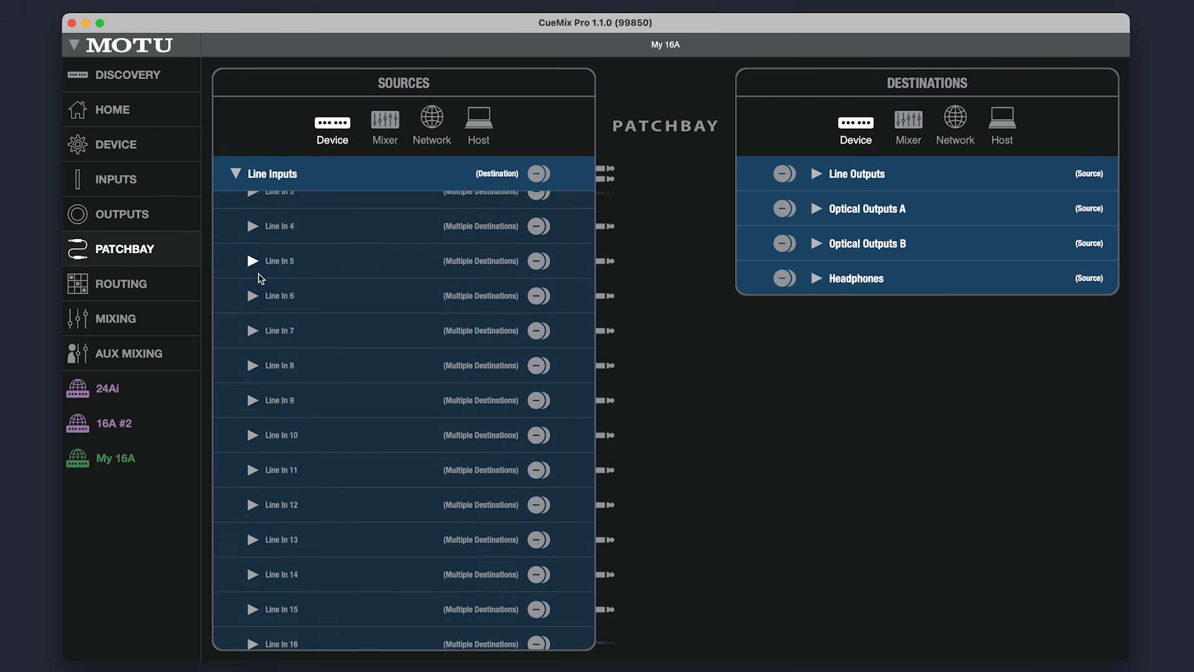
{"action": "left_click", "coordinate": [237, 175]}
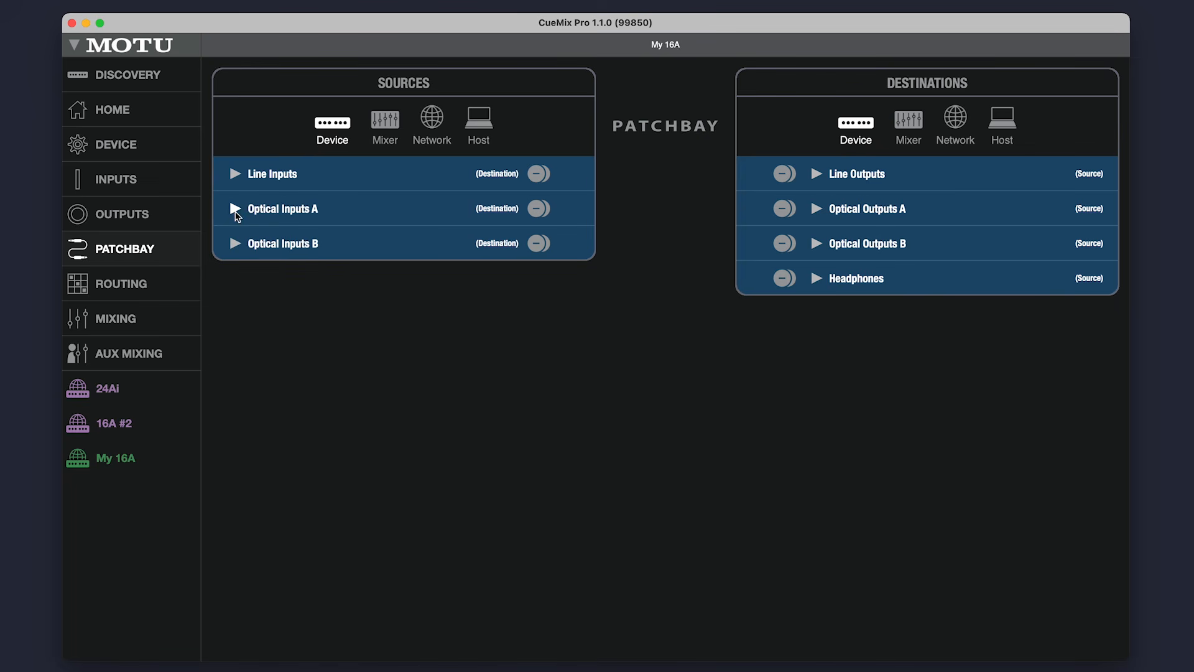
{"action": "left_click", "coordinate": [236, 210]}
{"action": "left_click", "coordinate": [236, 209]}
{"action": "left_click", "coordinate": [235, 174]}
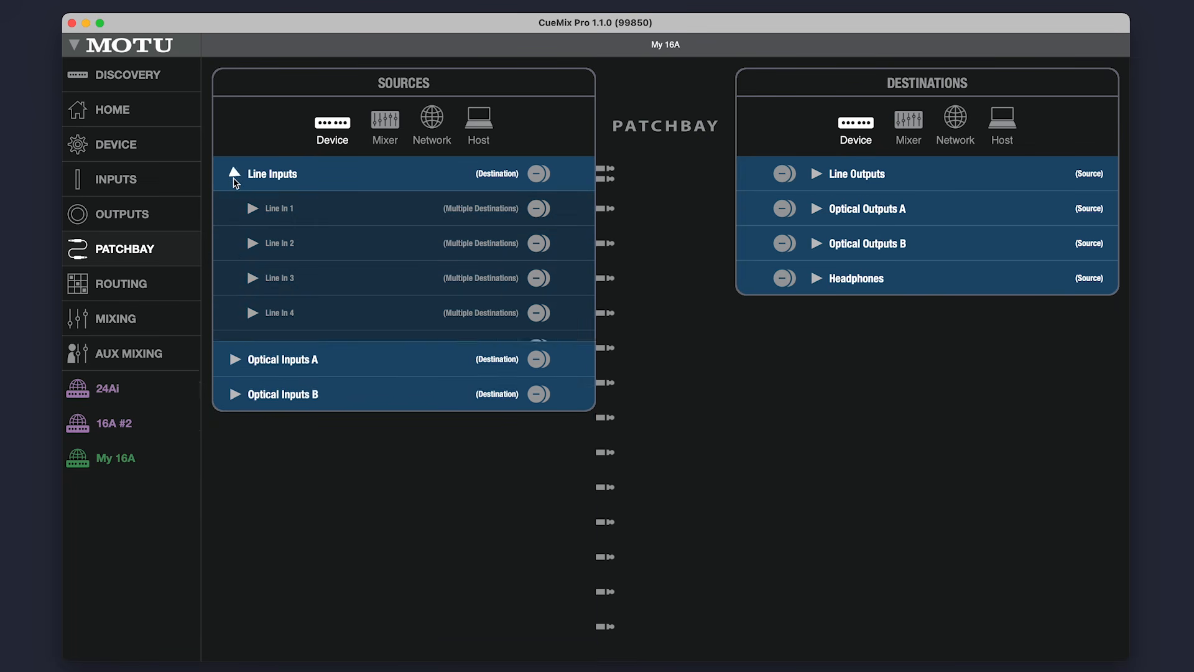
Step: Examine the mixer sources in the patchbay: Main Mix, Monitor Mix, Aux Mix, Reverb Mix and Post FX Out channels
{"action": "left_click", "coordinate": [391, 123]}
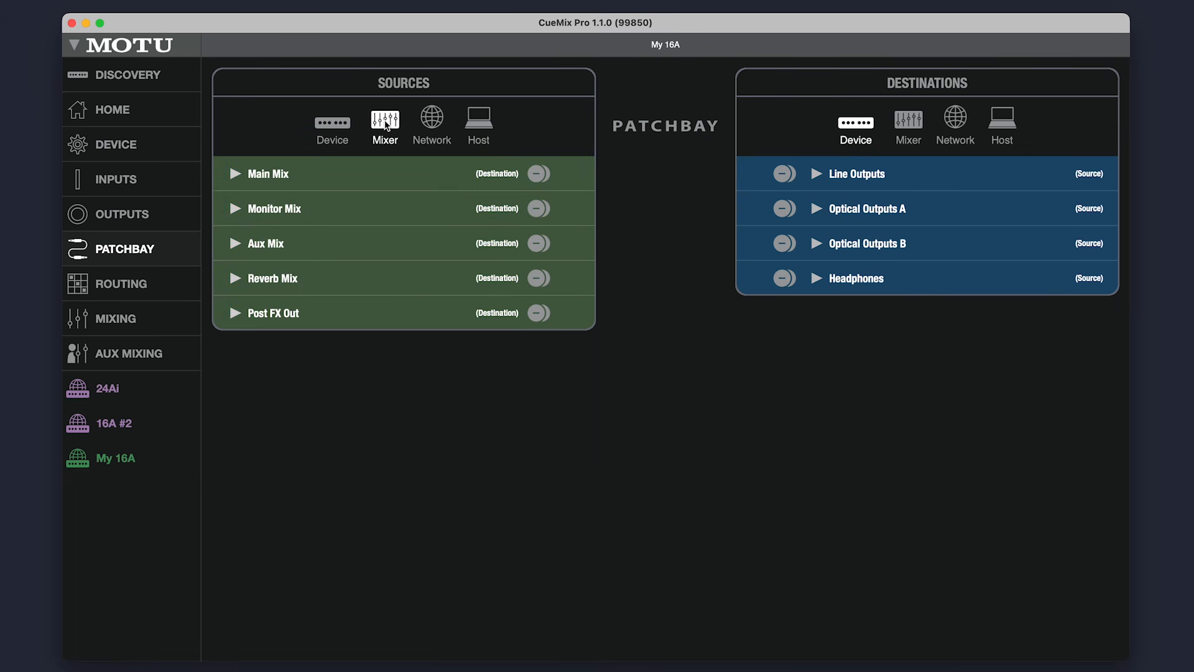
{"action": "left_click", "coordinate": [236, 174]}
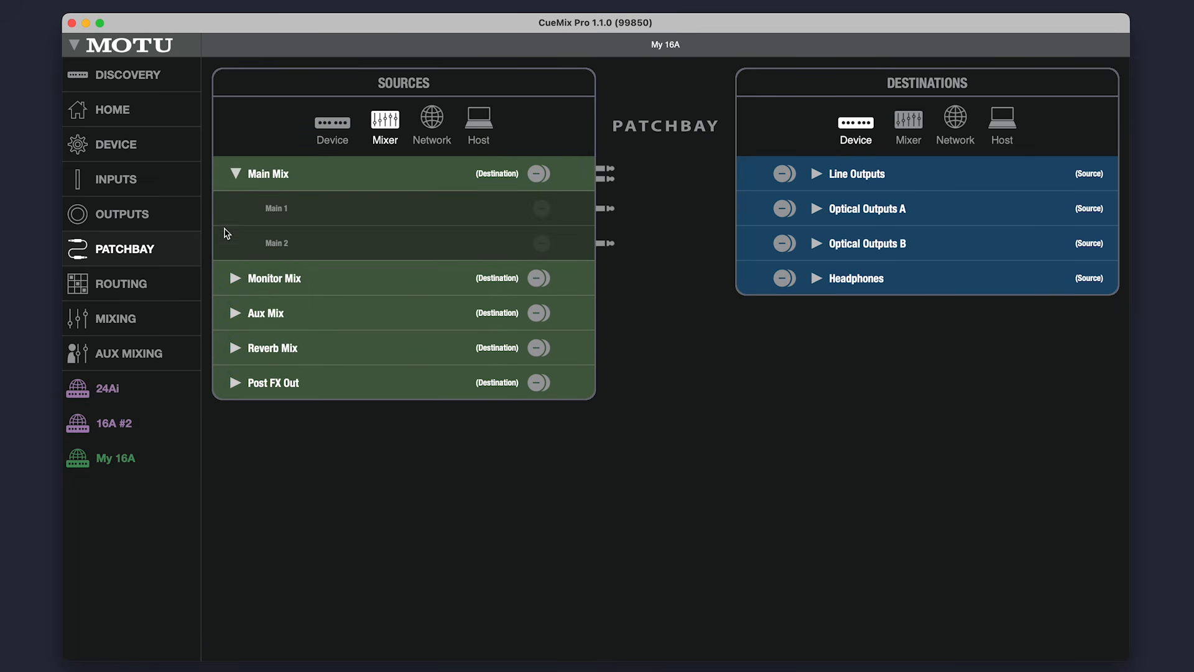
{"action": "left_click", "coordinate": [234, 279]}
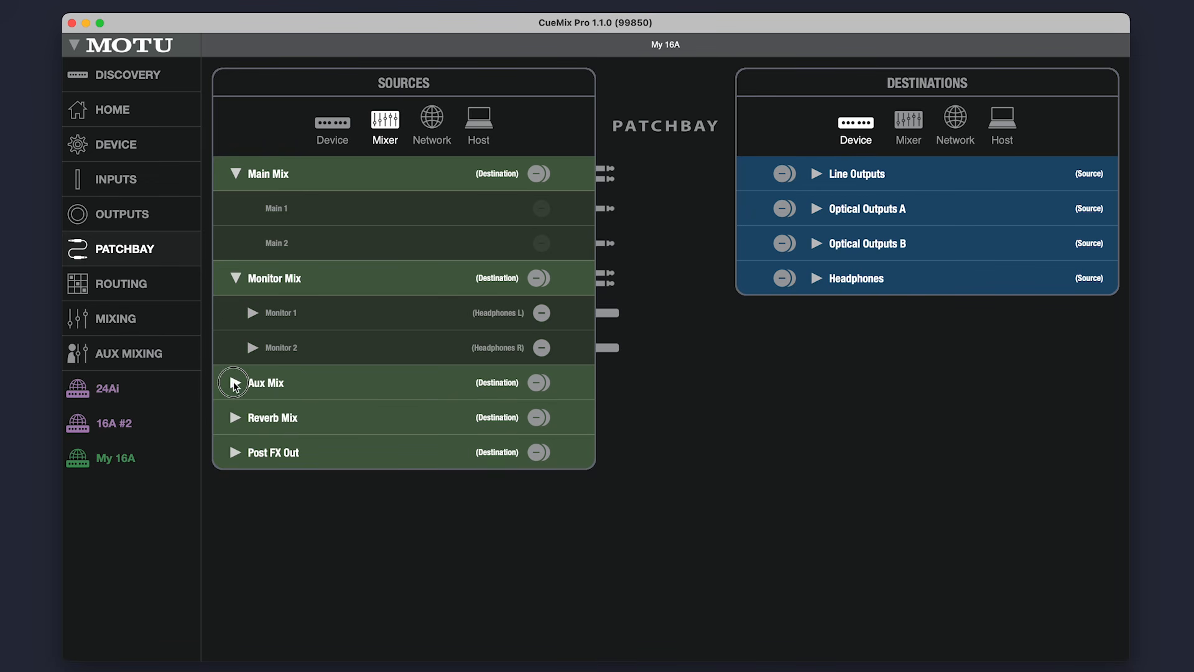
{"action": "left_click", "coordinate": [234, 382]}
{"action": "scroll", "coordinate": [268, 446], "scroll_direction": "down", "scroll_amount": 5}
{"action": "scroll", "coordinate": [268, 442], "scroll_direction": "up", "scroll_amount": 5}
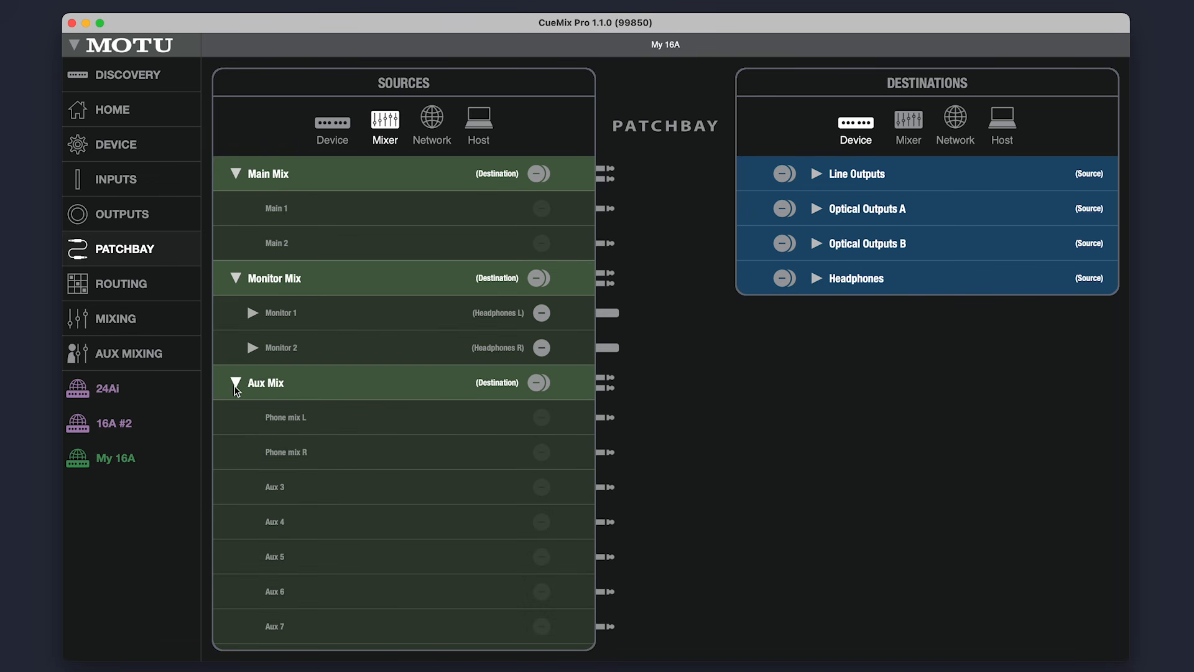
{"action": "left_click", "coordinate": [235, 386]}
{"action": "left_click", "coordinate": [236, 418]}
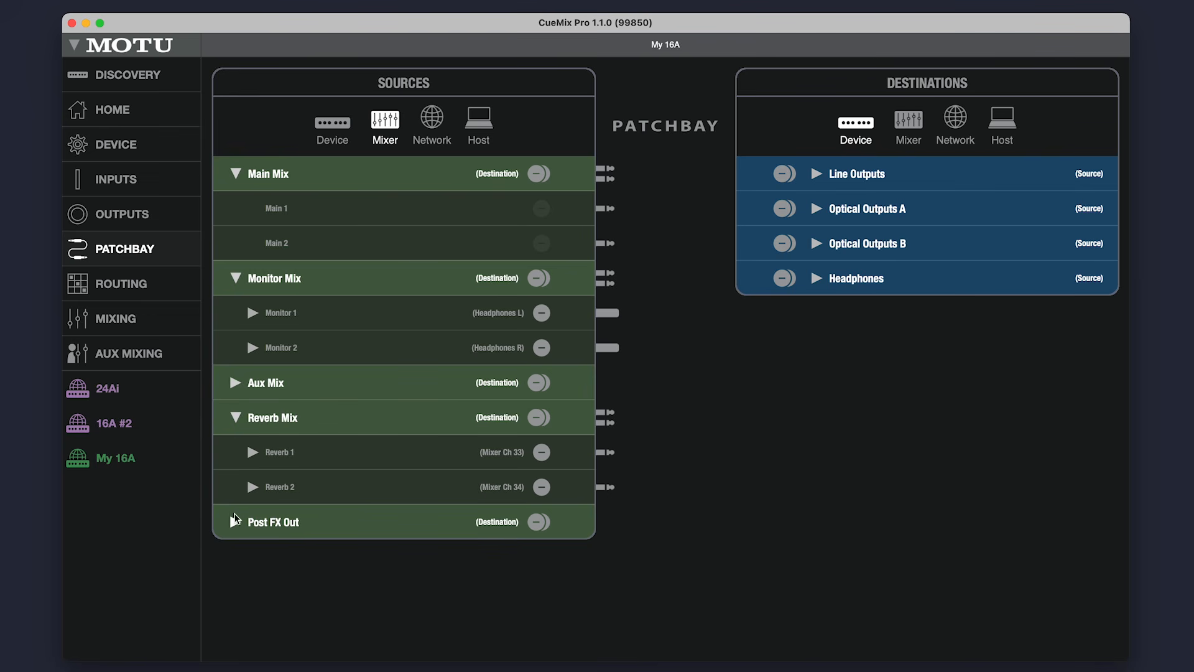
{"action": "left_click", "coordinate": [235, 522]}
{"action": "scroll", "coordinate": [255, 492], "scroll_direction": "down", "scroll_amount": 5}
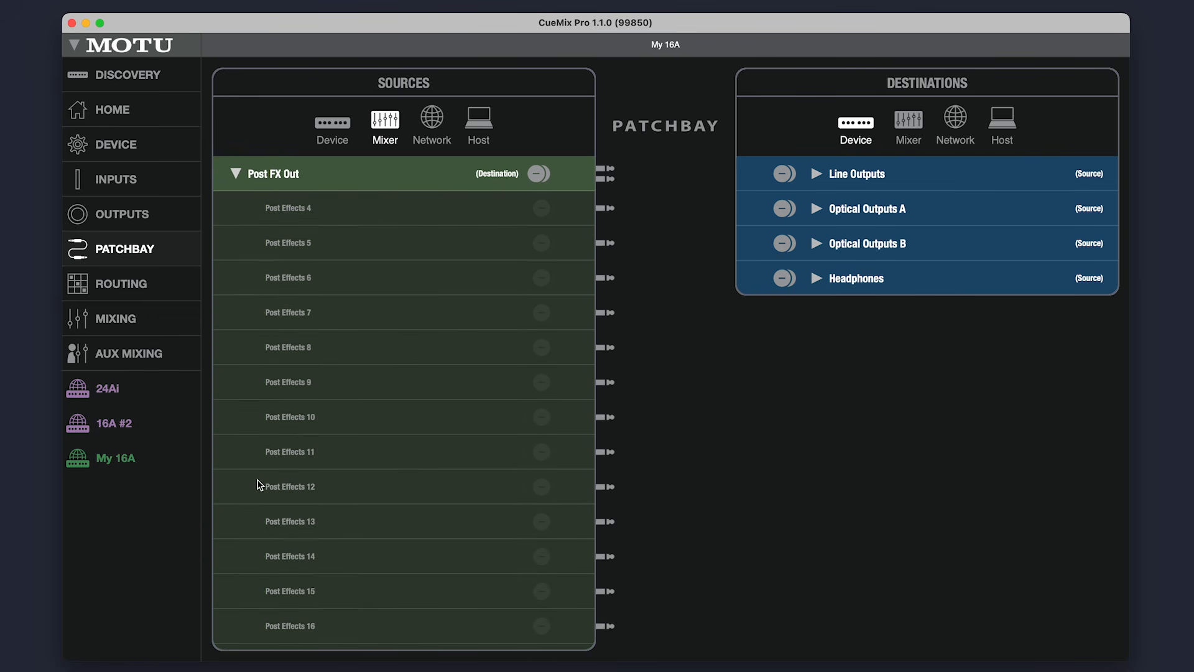
{"action": "scroll", "coordinate": [259, 485], "scroll_direction": "up", "scroll_amount": 3}
{"action": "scroll", "coordinate": [260, 485], "scroll_direction": "up", "scroll_amount": 3}
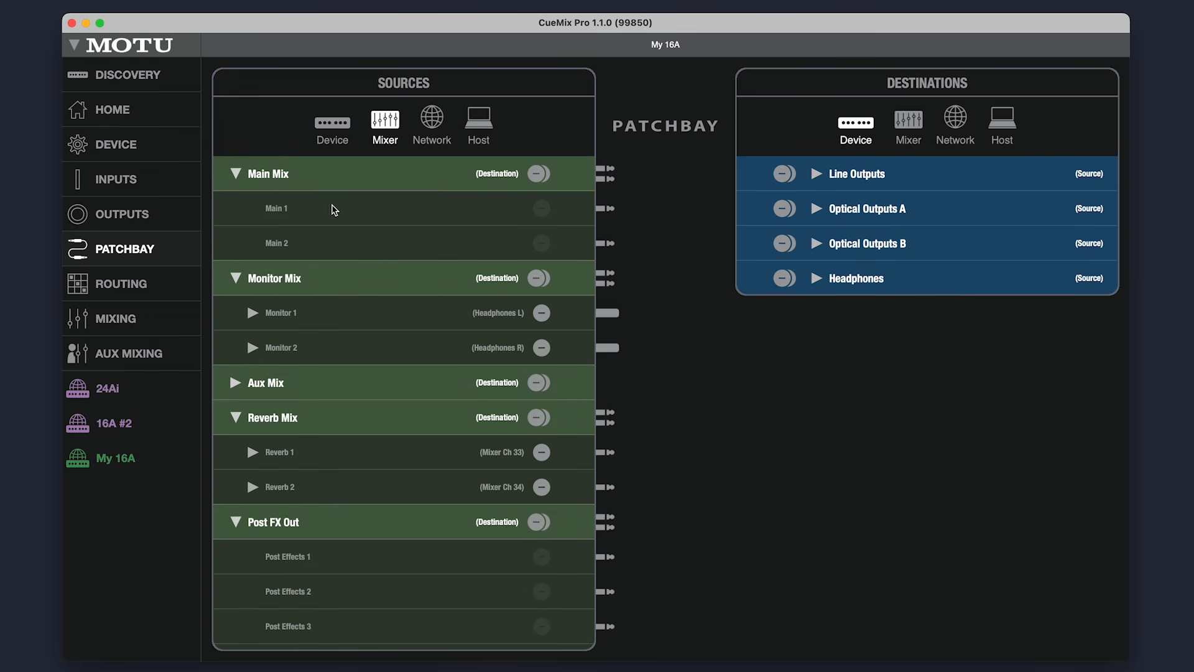
Step: Examine the network sources AVB Stream 1 and 2, including the stream settings of AVB Stream 1, and collapse both streams
{"action": "left_click", "coordinate": [432, 119]}
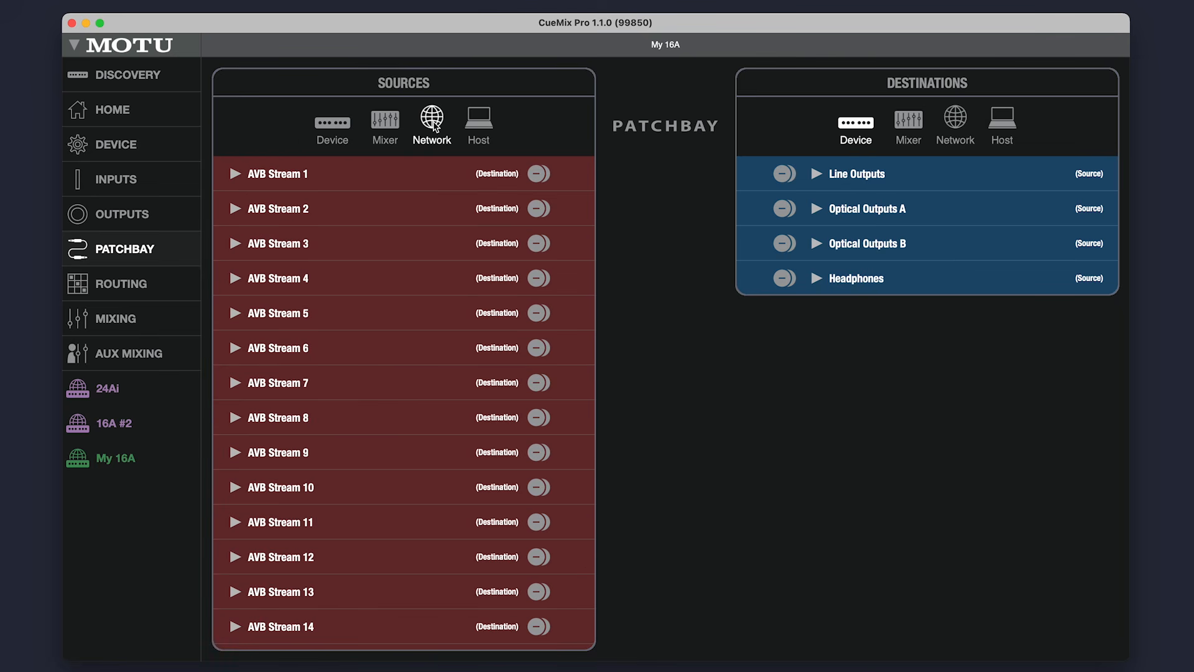
{"action": "left_click", "coordinate": [235, 175]}
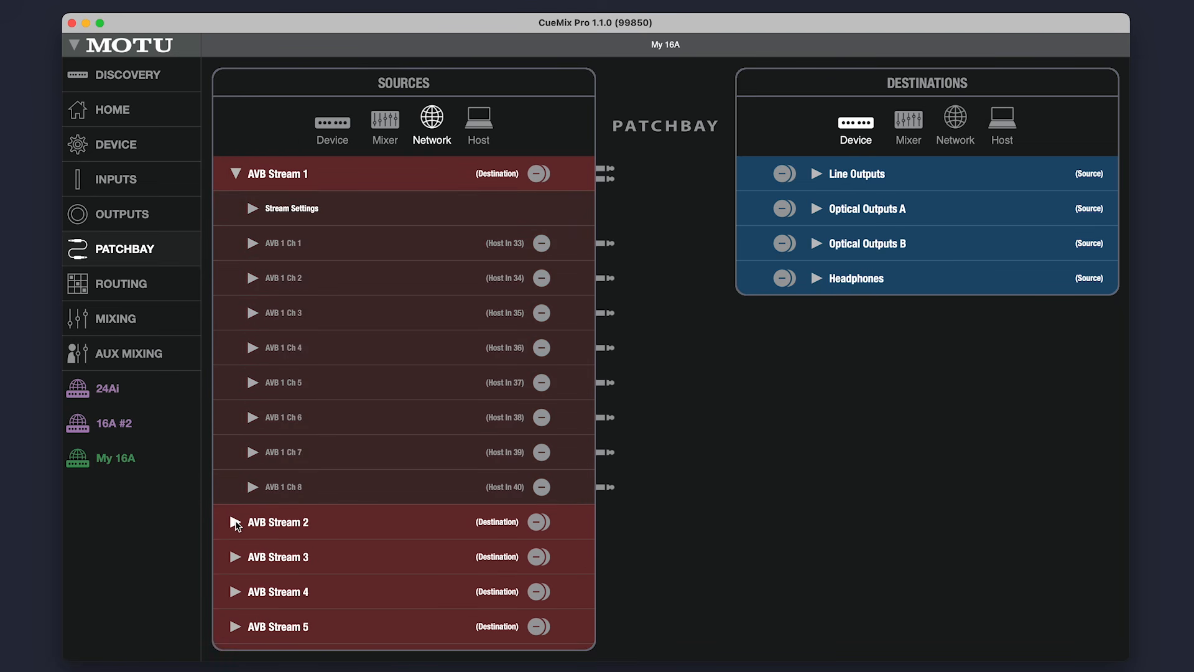
{"action": "left_click", "coordinate": [236, 523]}
{"action": "scroll", "coordinate": [267, 493], "scroll_direction": "down", "scroll_amount": 2}
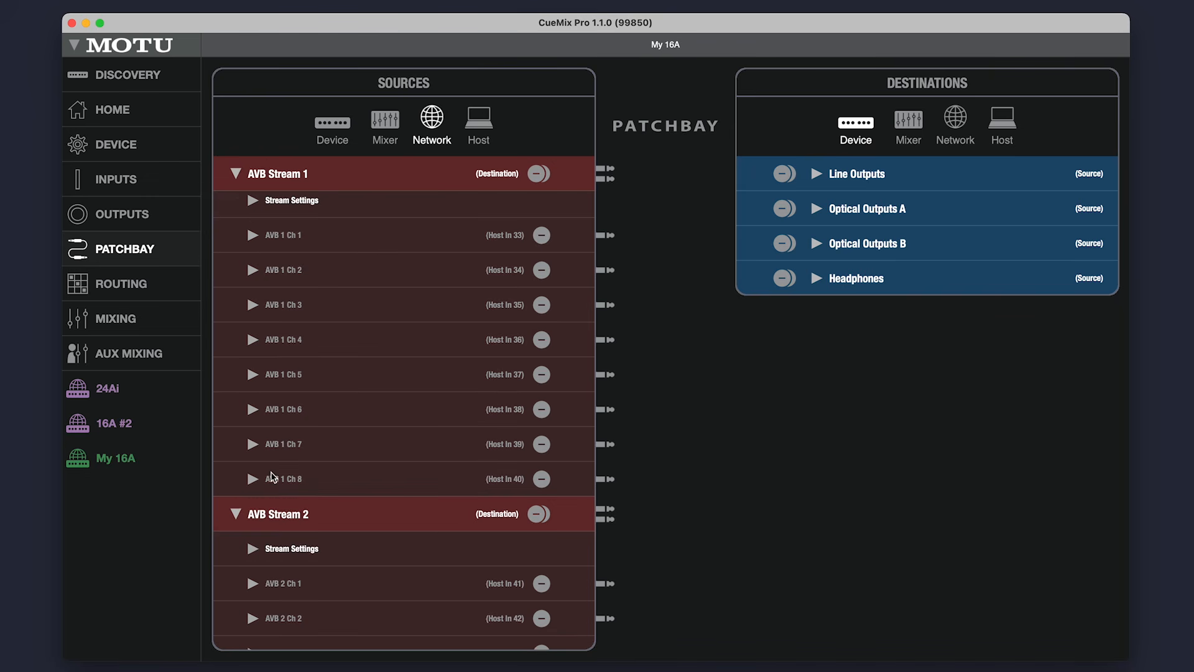
{"action": "scroll", "coordinate": [278, 470], "scroll_direction": "up", "scroll_amount": 2}
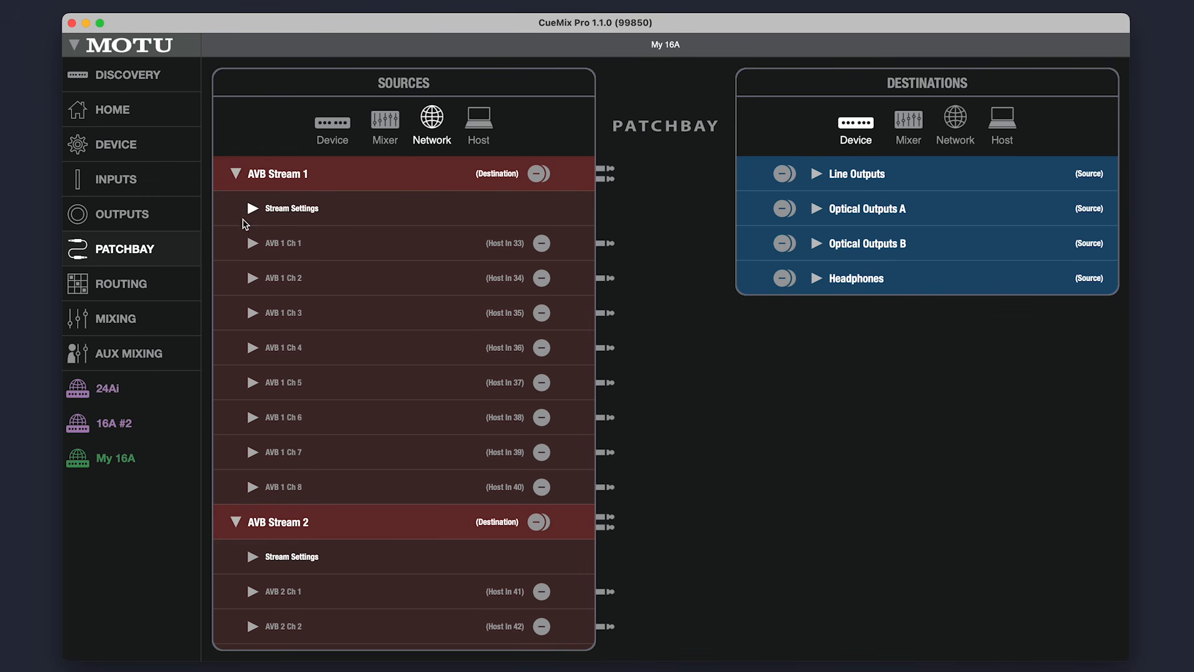
{"action": "left_click", "coordinate": [253, 209]}
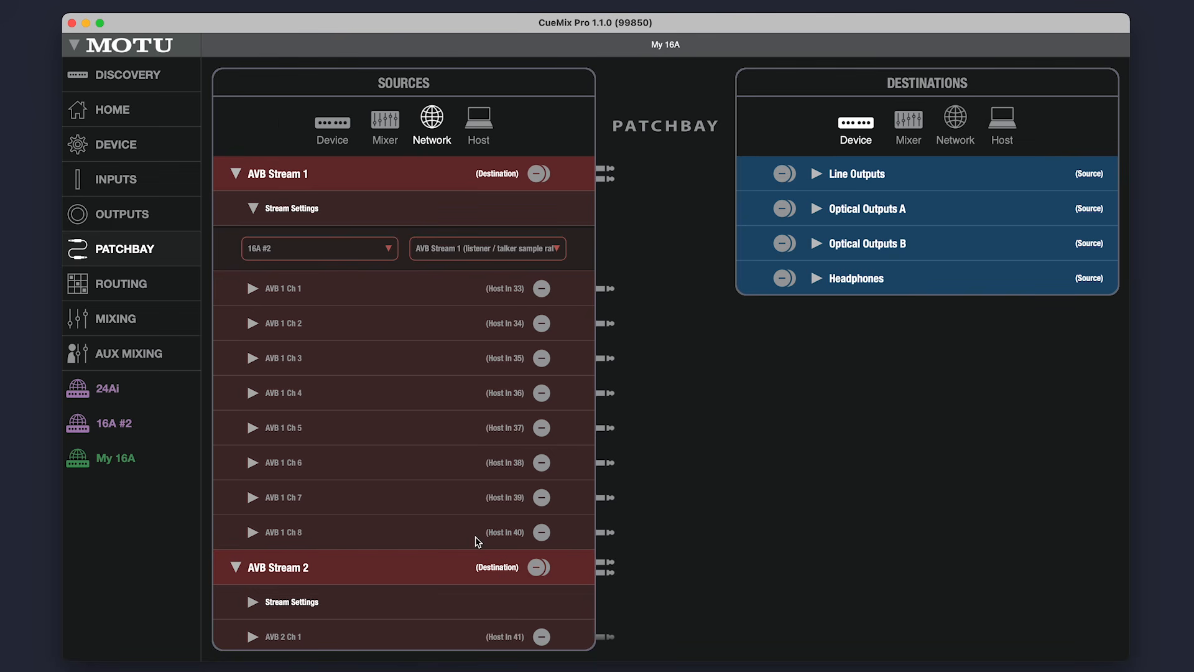
{"action": "left_click", "coordinate": [236, 174]}
{"action": "left_click", "coordinate": [236, 208]}
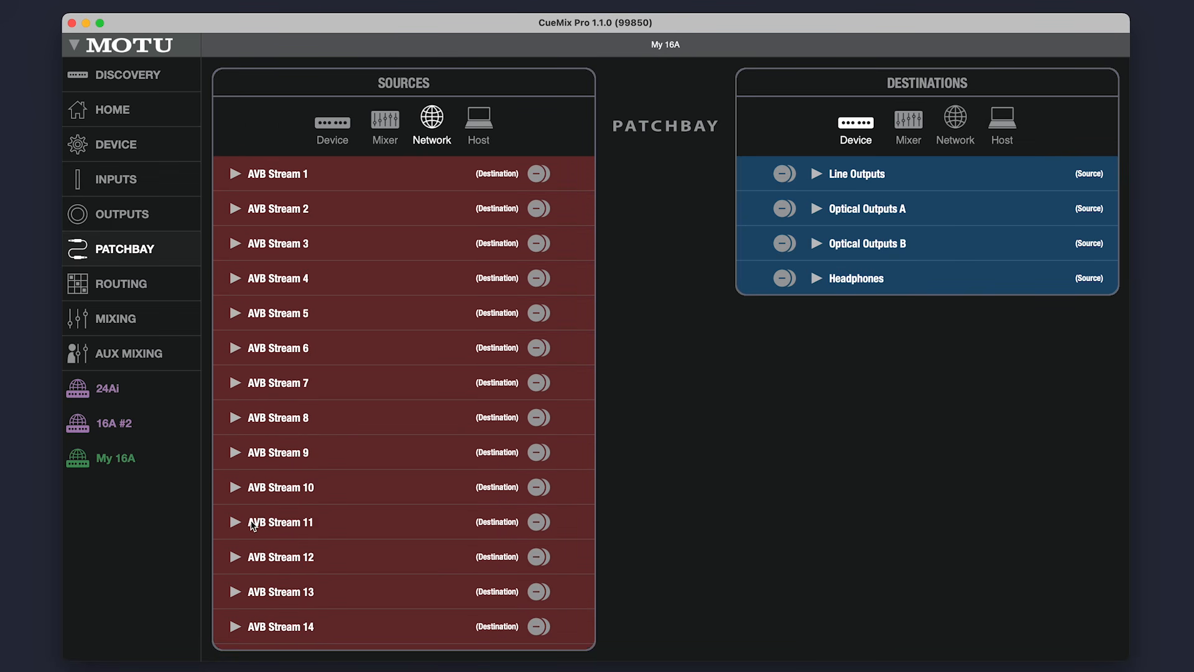
Step: Look through the Host Outputs channels among the patchbay sources and compare them with the mixer and network sources
{"action": "left_click", "coordinate": [477, 125]}
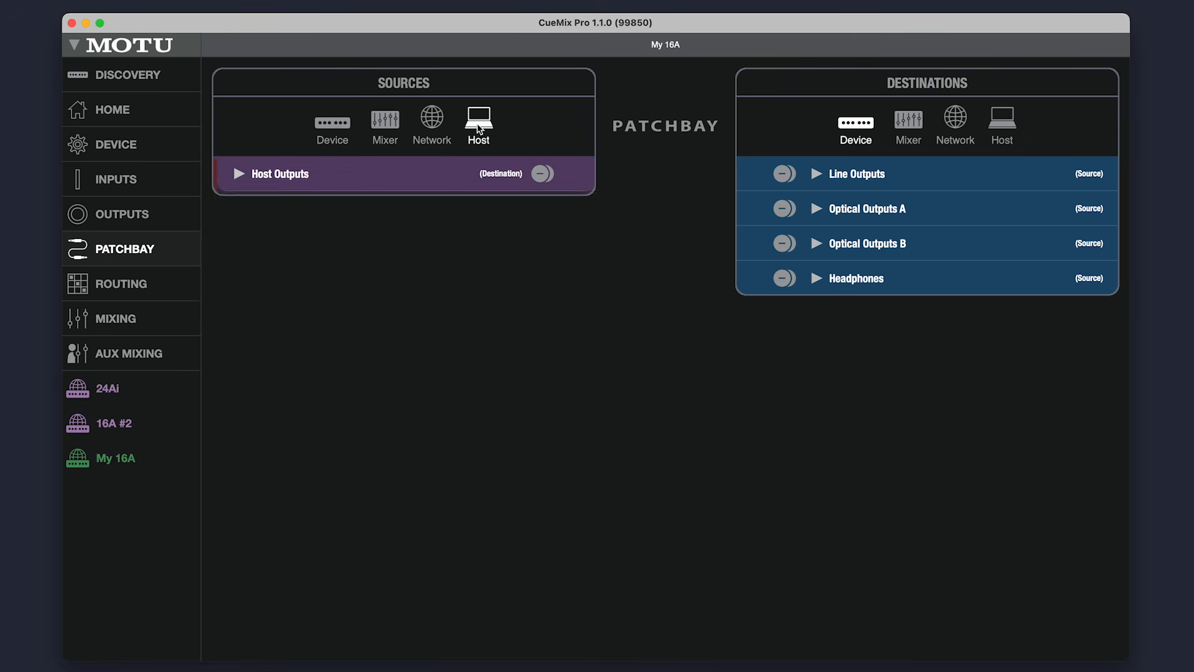
{"action": "left_click", "coordinate": [234, 175]}
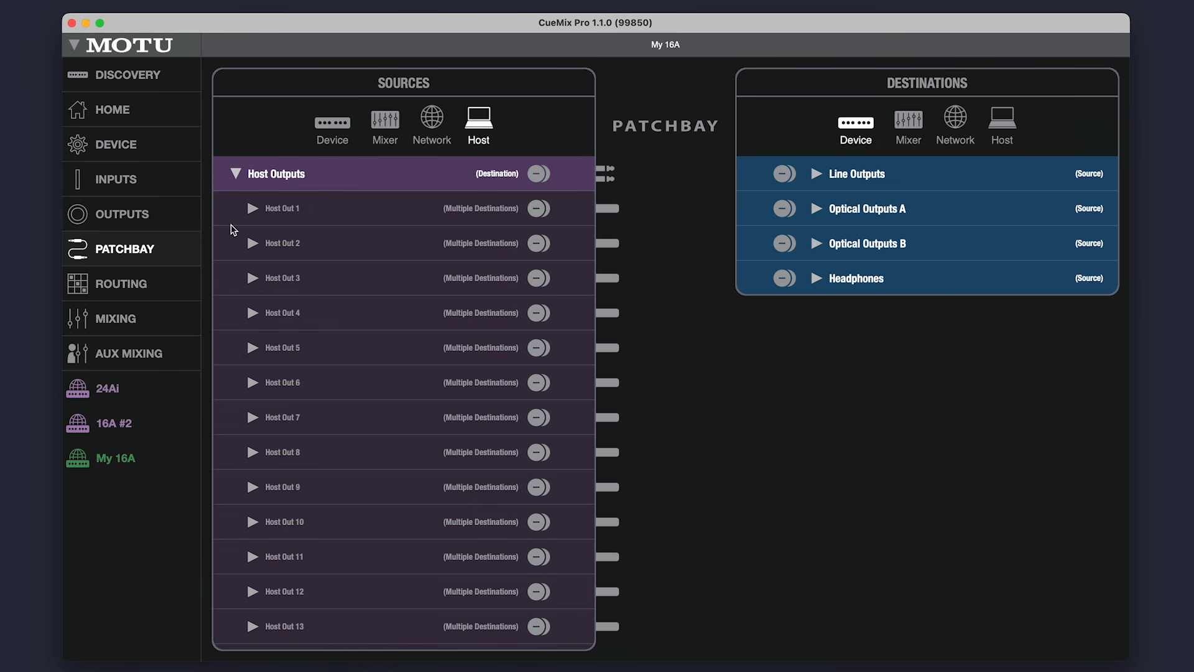
{"action": "scroll", "coordinate": [375, 403], "scroll_direction": "down", "scroll_amount": 20}
{"action": "scroll", "coordinate": [374, 399], "scroll_direction": "down", "scroll_amount": 20}
{"action": "scroll", "coordinate": [374, 394], "scroll_direction": "up", "scroll_amount": 20}
{"action": "left_click", "coordinate": [385, 119]}
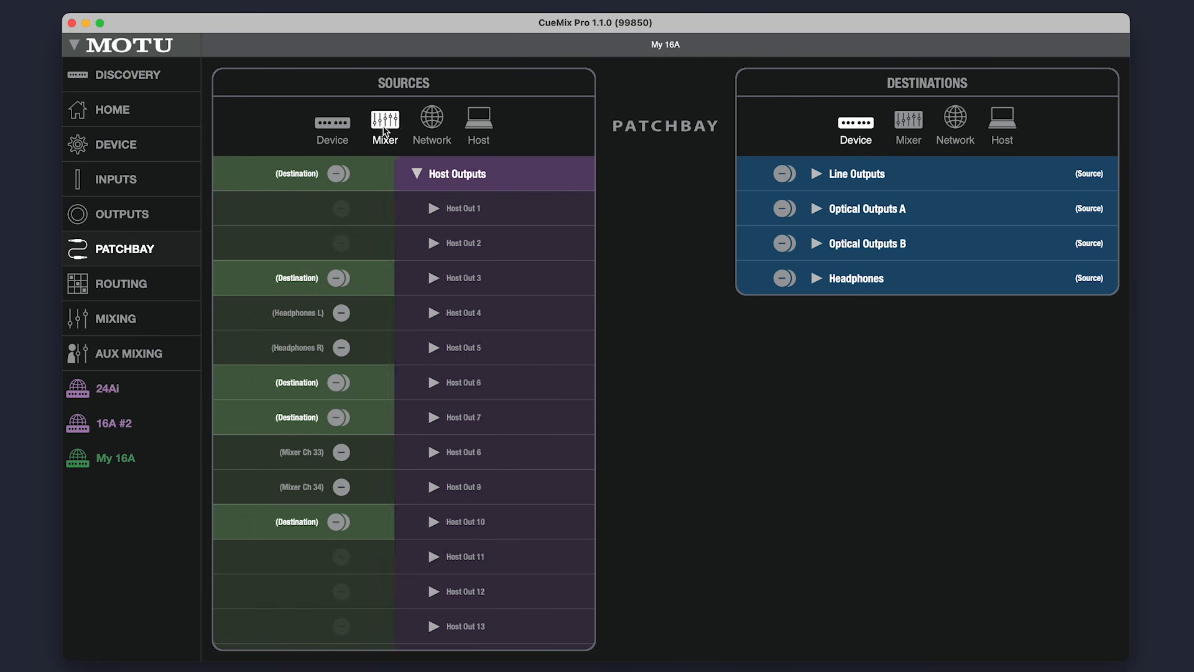
{"action": "left_click", "coordinate": [431, 118]}
{"action": "left_click", "coordinate": [478, 124]}
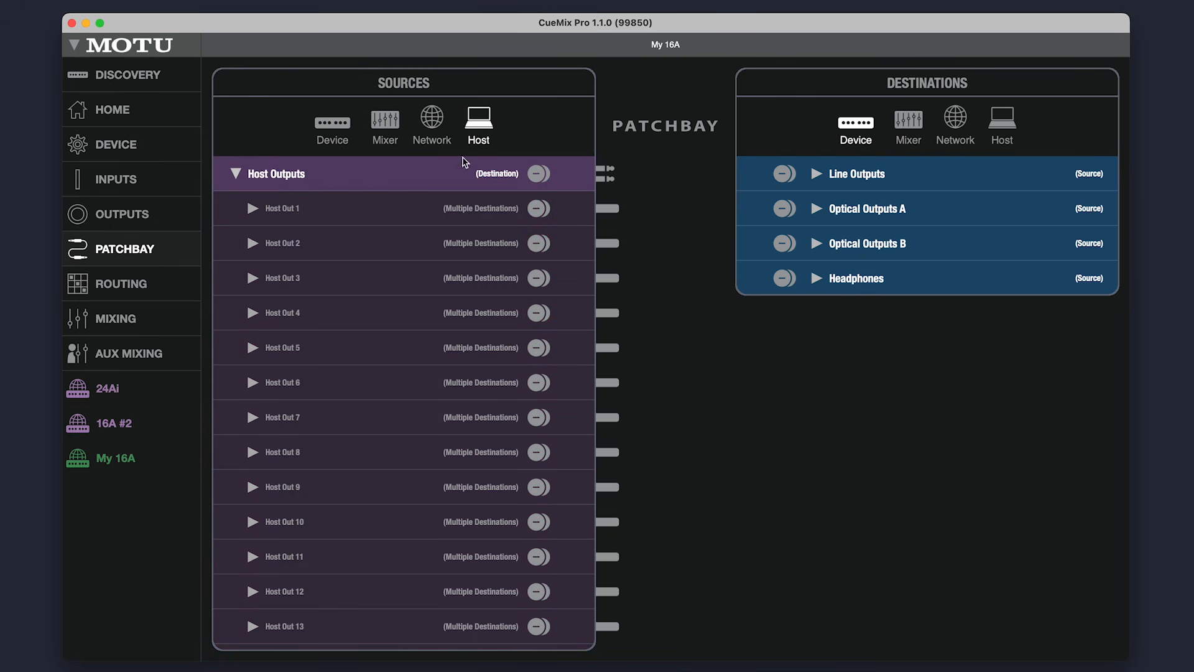
Step: Show the device sources again and examine the Line Outputs, Optical Outputs A and Headphones destinations, collapsing each one
{"action": "left_click", "coordinate": [322, 125]}
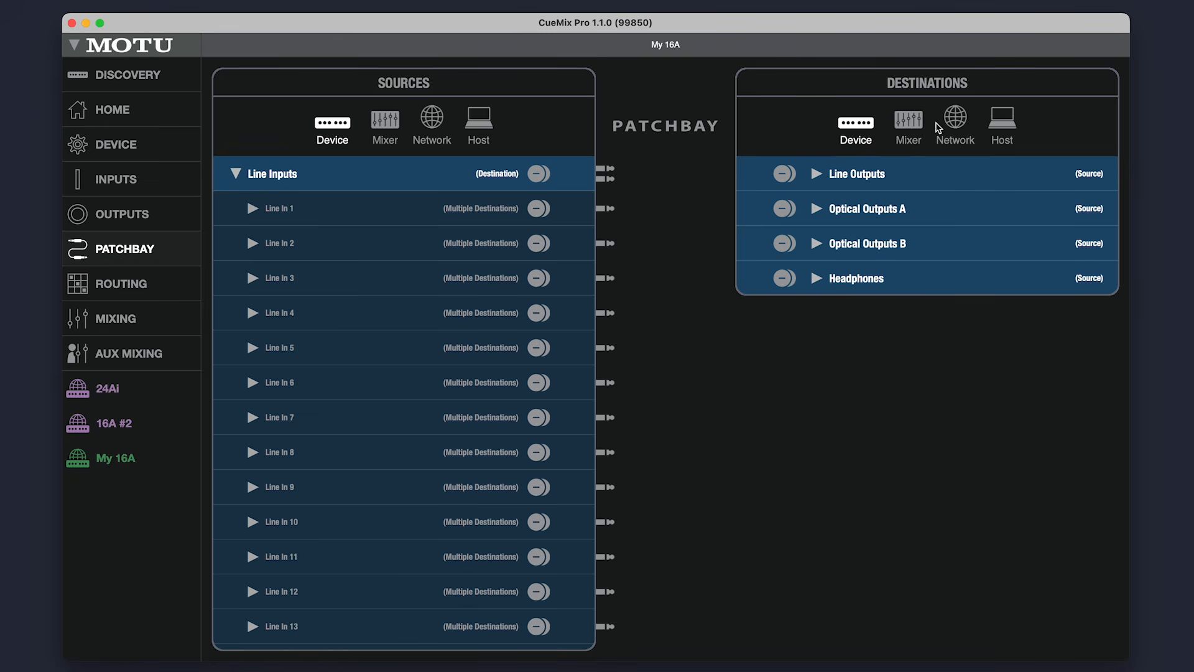
{"action": "left_click", "coordinate": [817, 175]}
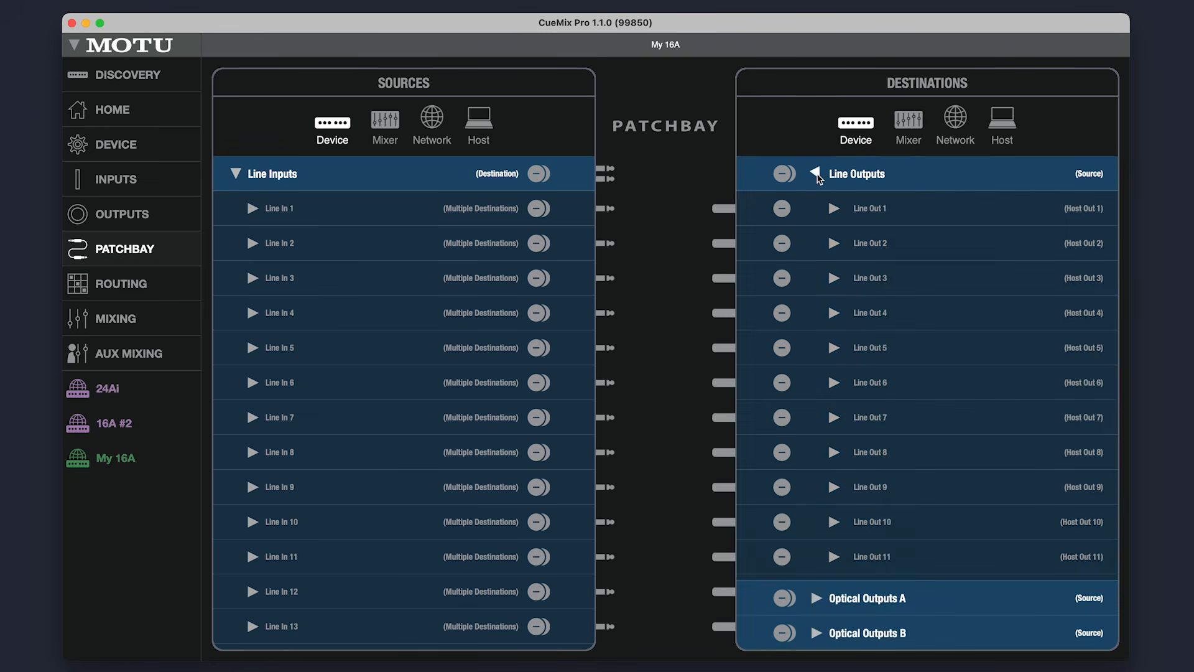
{"action": "left_click", "coordinate": [817, 175]}
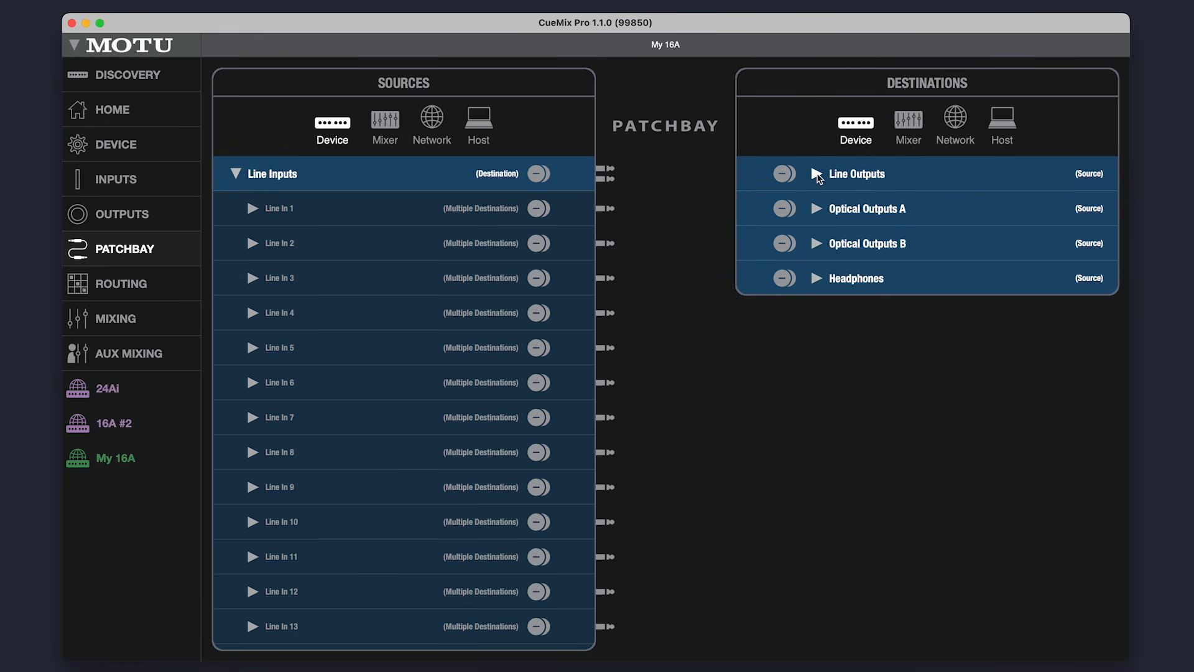
{"action": "left_click", "coordinate": [816, 210]}
{"action": "left_click", "coordinate": [817, 210]}
{"action": "left_click", "coordinate": [817, 279]}
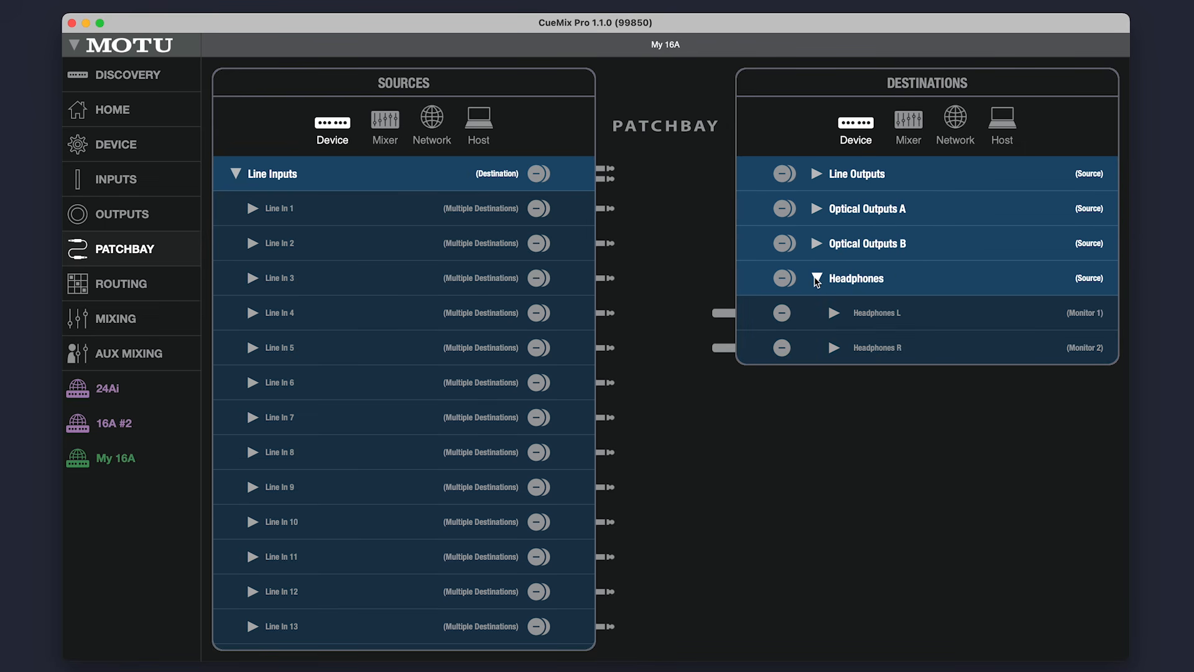
{"action": "left_click", "coordinate": [817, 279]}
Step: Expand the Mixer Input Channels among the patchbay destinations and look through the channel list
{"action": "left_click", "coordinate": [908, 122]}
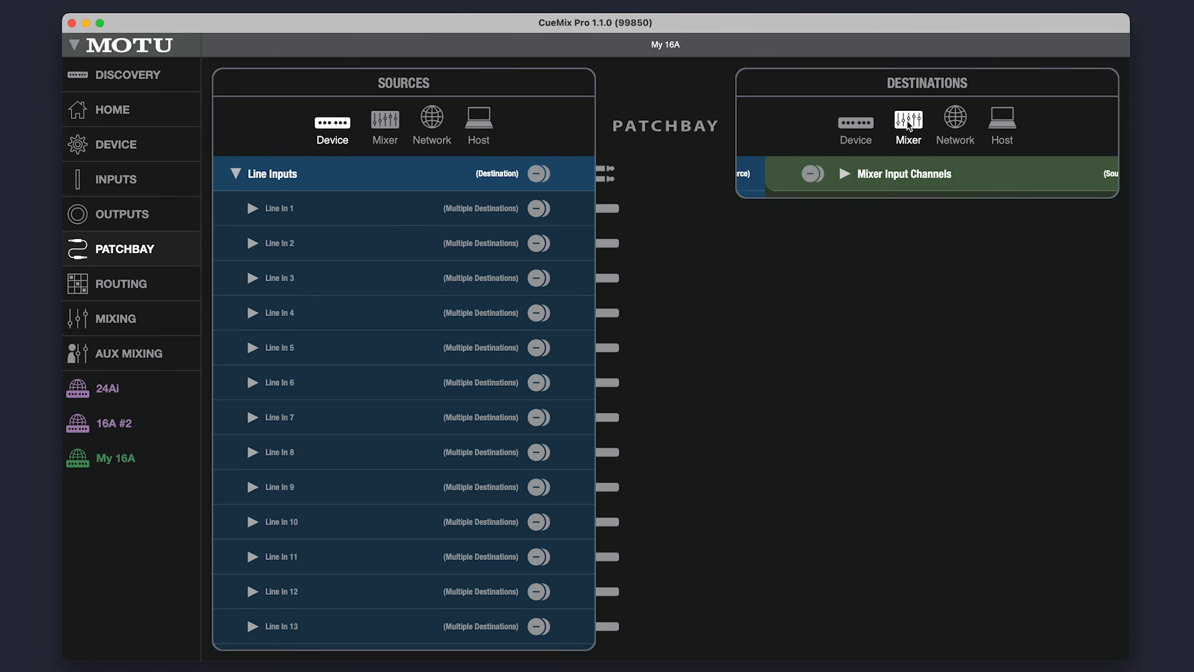
{"action": "left_click", "coordinate": [817, 174]}
{"action": "scroll", "coordinate": [909, 405], "scroll_direction": "down", "scroll_amount": 10}
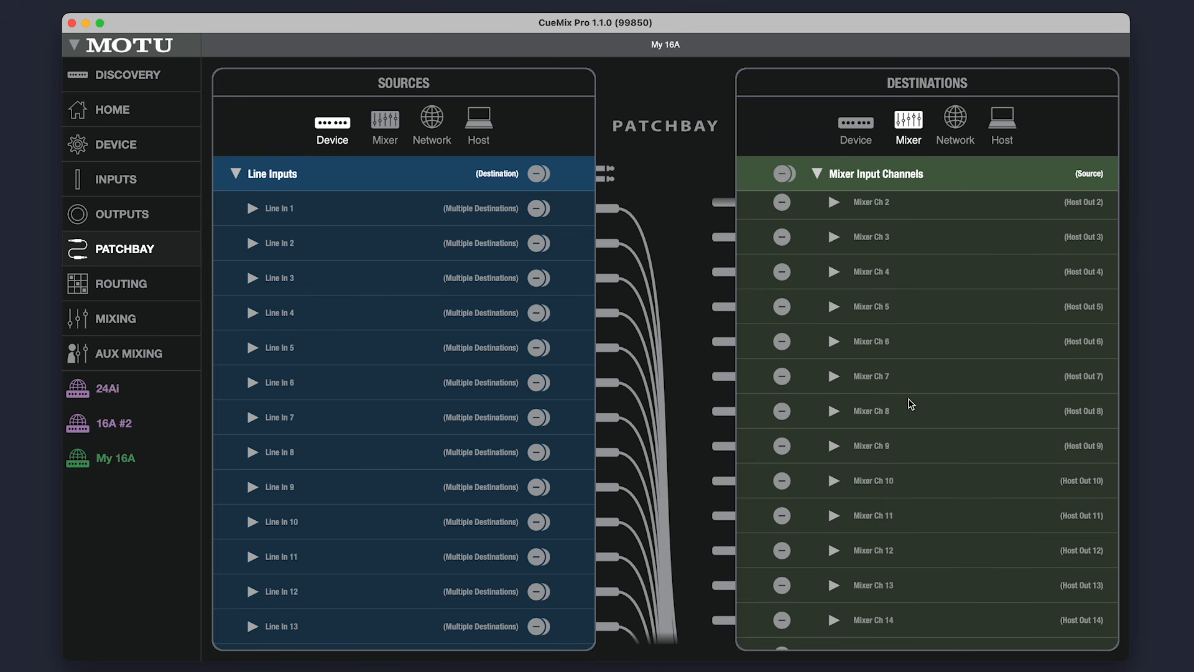
{"action": "scroll", "coordinate": [911, 398], "scroll_direction": "up", "scroll_amount": 10}
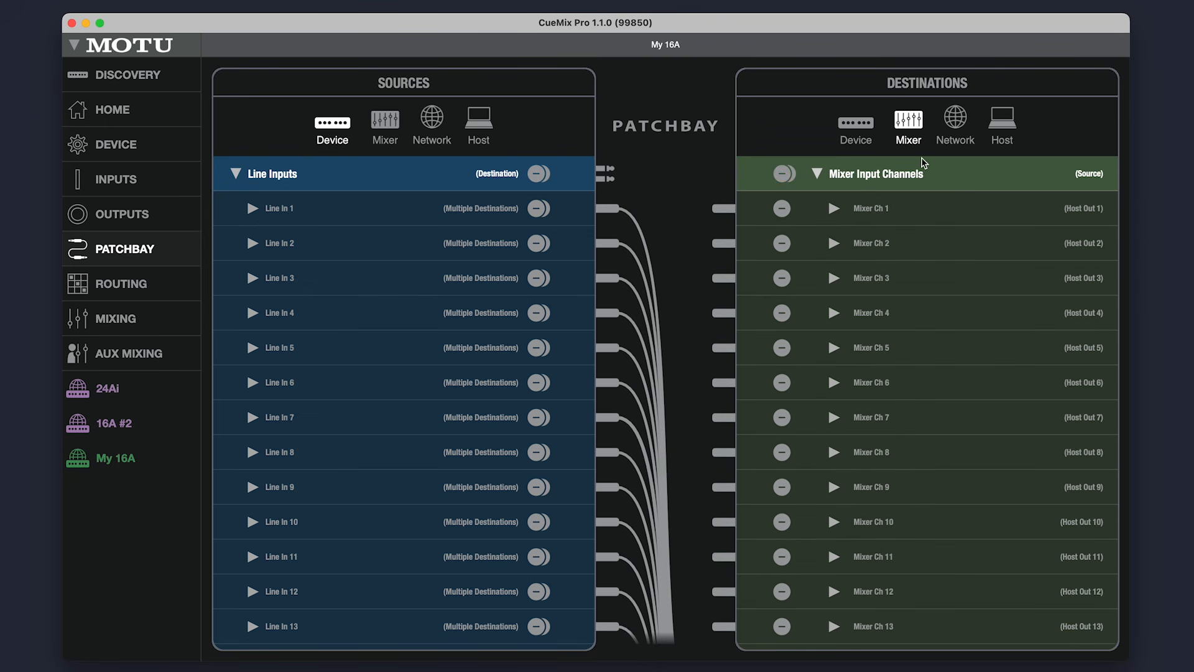
Step: Examine the AVB Stream 1 and 2 network destinations and bring up the Host Inputs destinations
{"action": "left_click", "coordinate": [953, 124]}
{"action": "left_click_drag", "start_coordinate": [977, 410], "coordinate": [992, 382]}
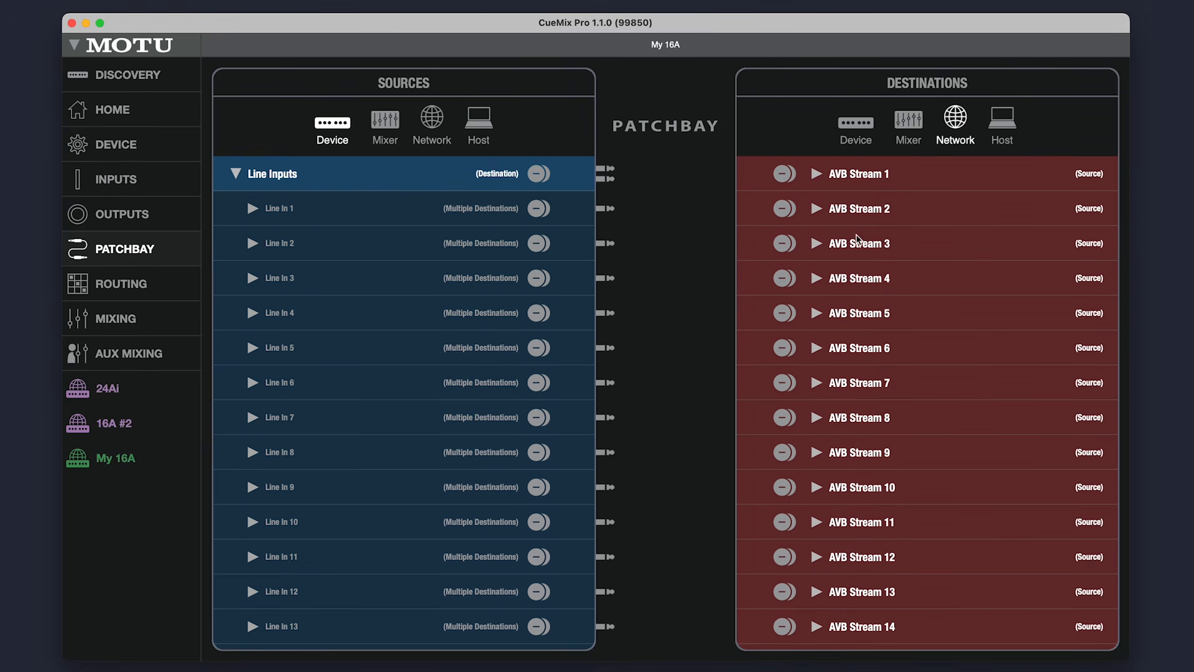
{"action": "left_click", "coordinate": [816, 175]}
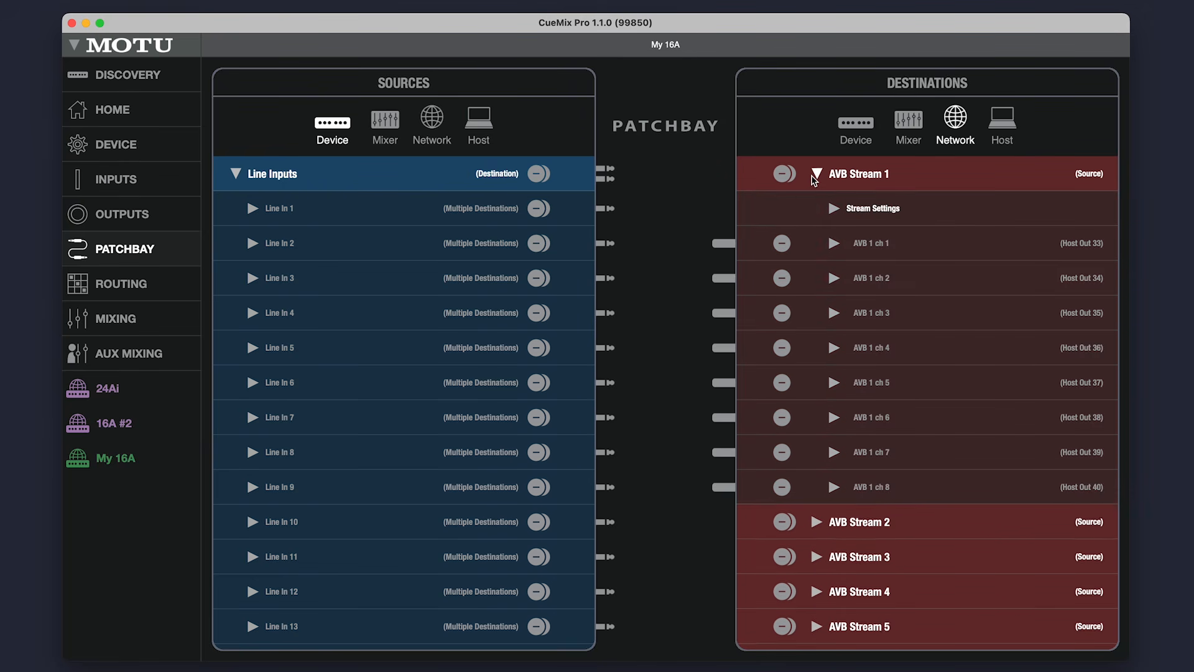
{"action": "left_click", "coordinate": [815, 524]}
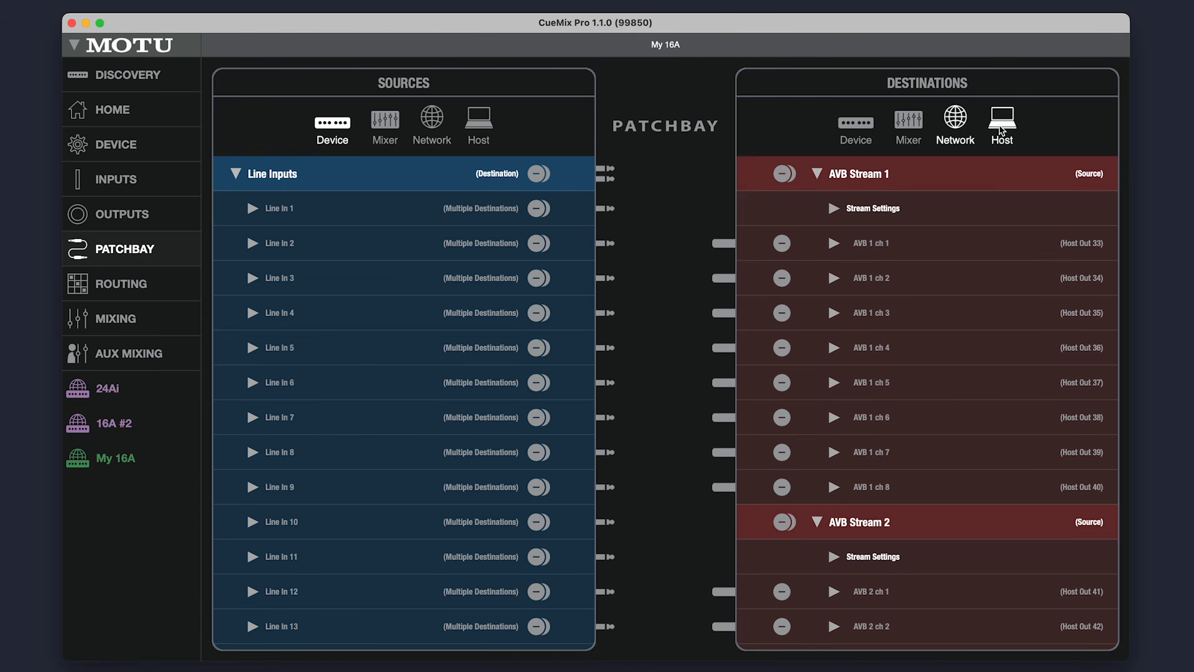
{"action": "left_click", "coordinate": [1001, 127]}
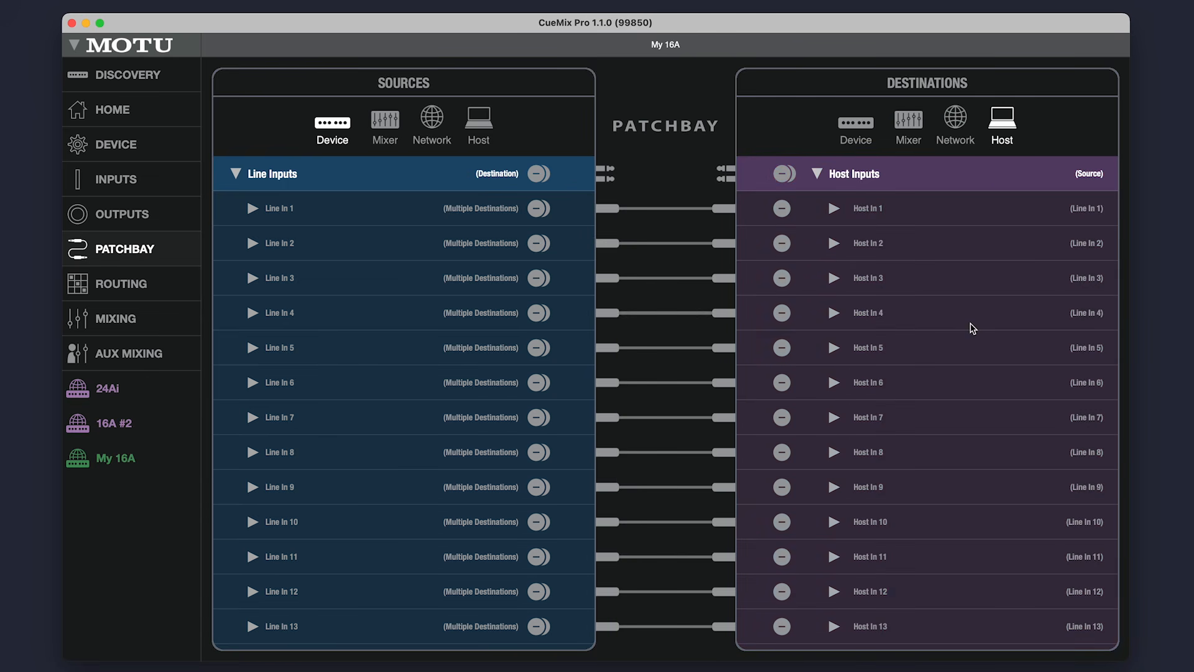
Step: Look through the Host Inputs destinations and examine the individual destinations of Line In 1 in the patchbay
{"action": "scroll", "coordinate": [987, 280], "scroll_direction": "down", "scroll_amount": 5}
{"action": "scroll", "coordinate": [991, 395], "scroll_direction": "down", "scroll_amount": 15}
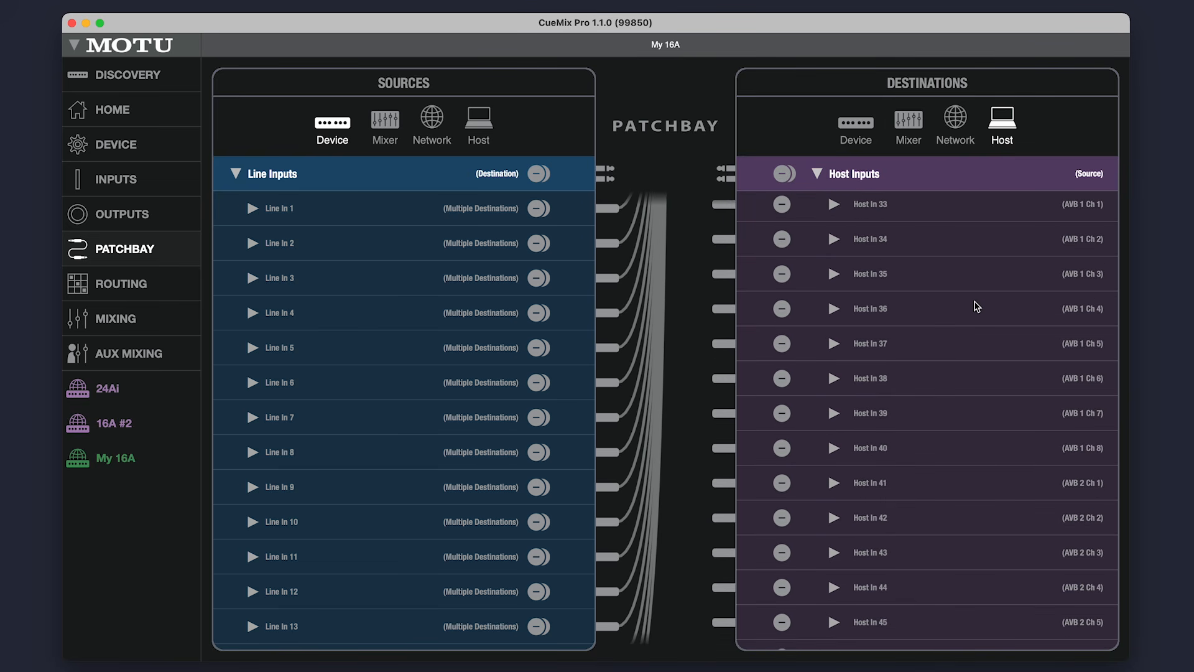
{"action": "scroll", "coordinate": [978, 308], "scroll_direction": "up", "scroll_amount": 20}
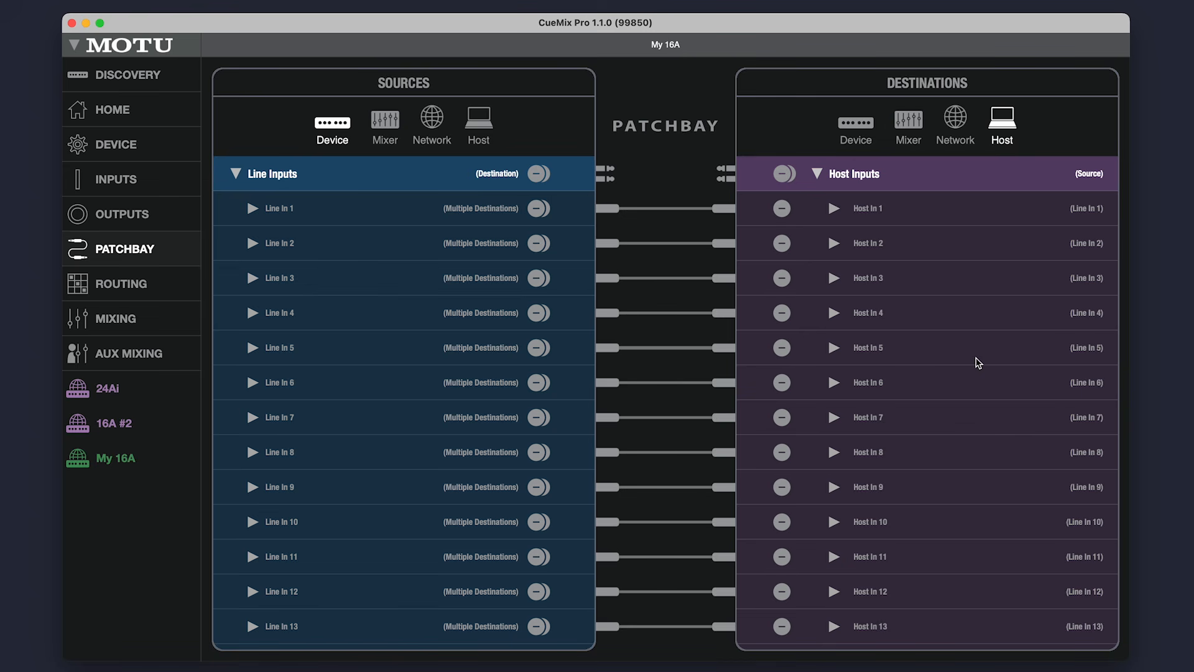
{"action": "left_click", "coordinate": [252, 208]}
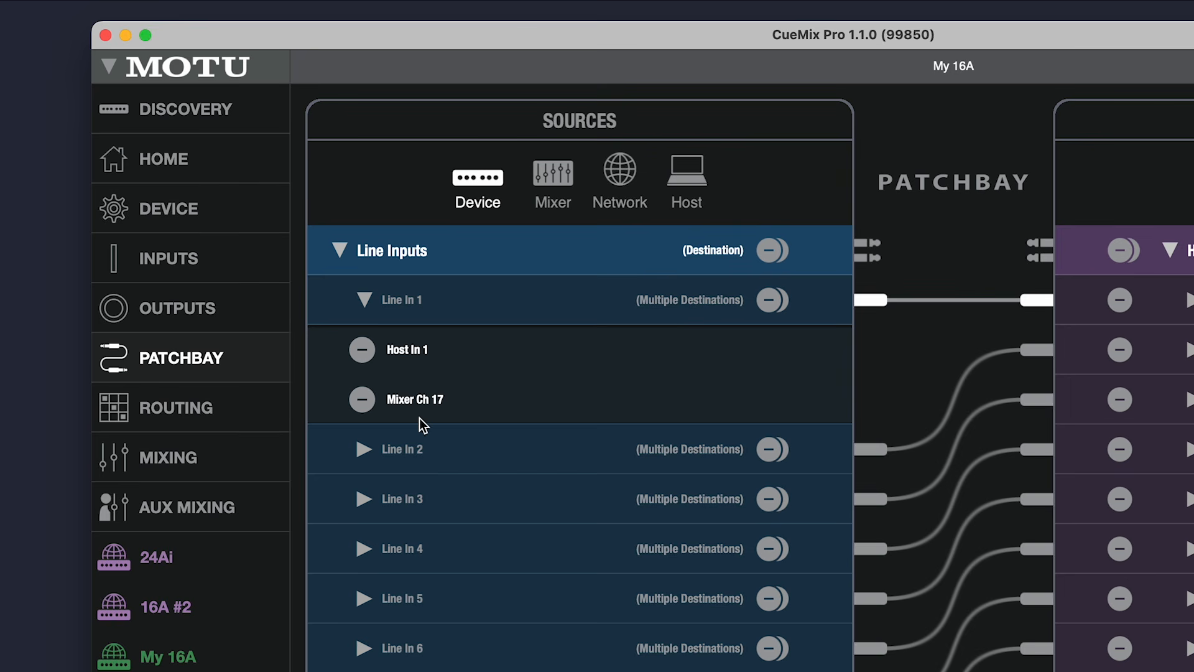
{"action": "left_click", "coordinate": [364, 300]}
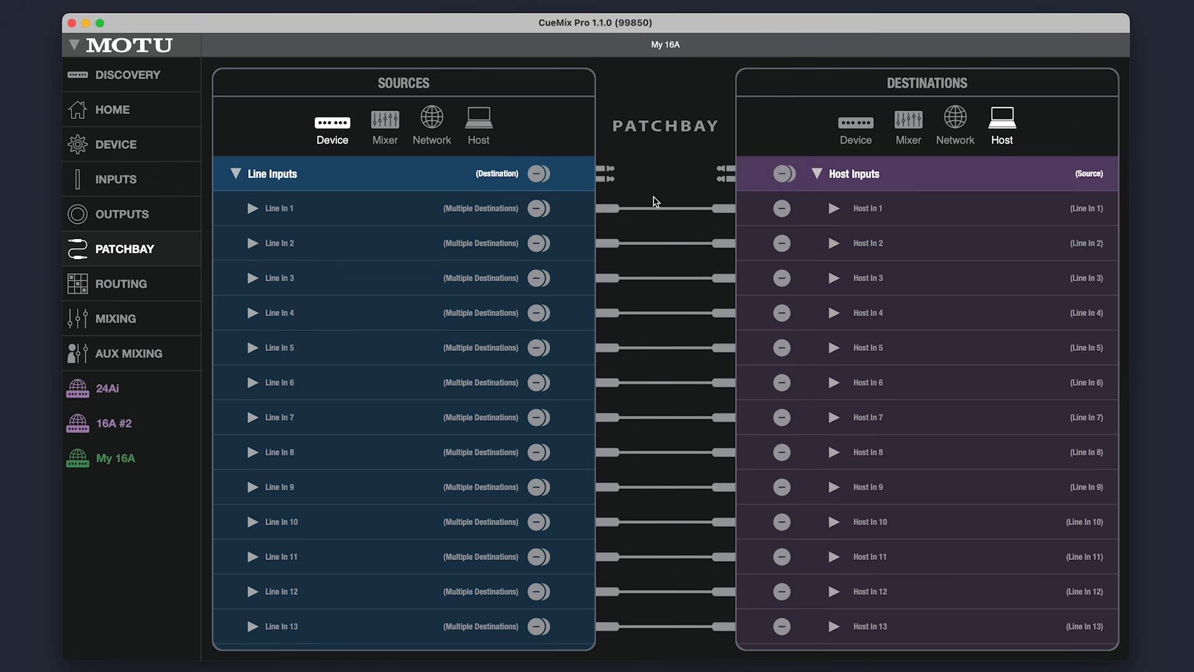
Step: Remove the cable between Line In 1 and Host In 1, and patch the two together again
{"action": "left_click", "coordinate": [657, 214]}
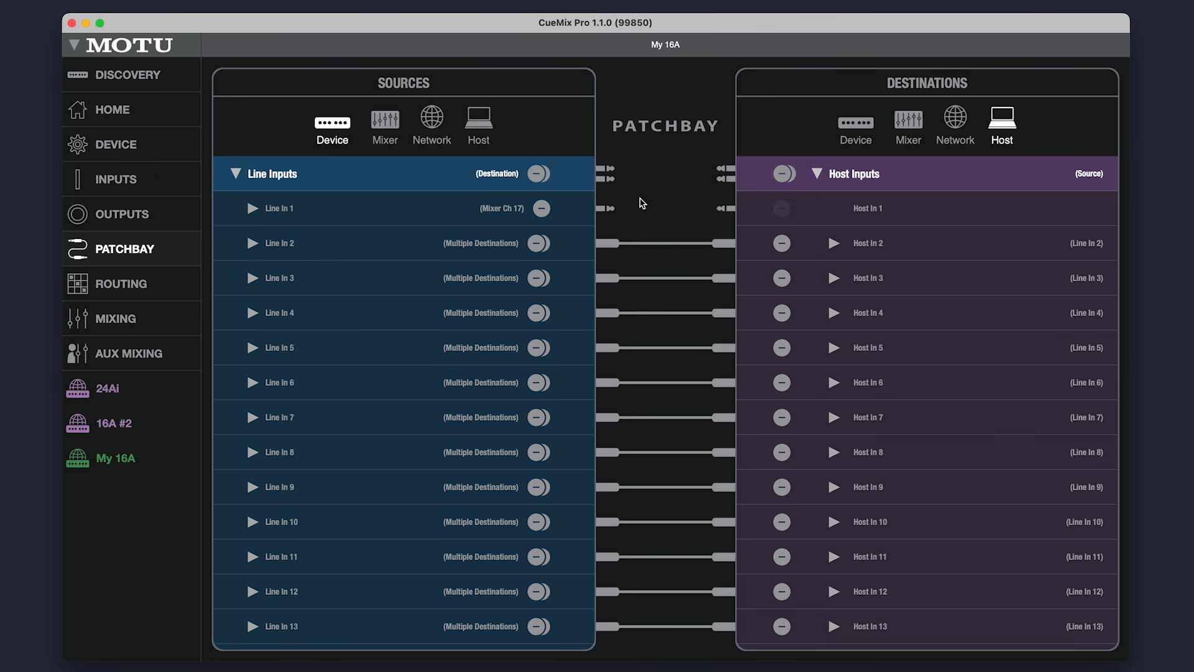
{"action": "left_click_drag", "start_coordinate": [605, 209], "coordinate": [697, 213]}
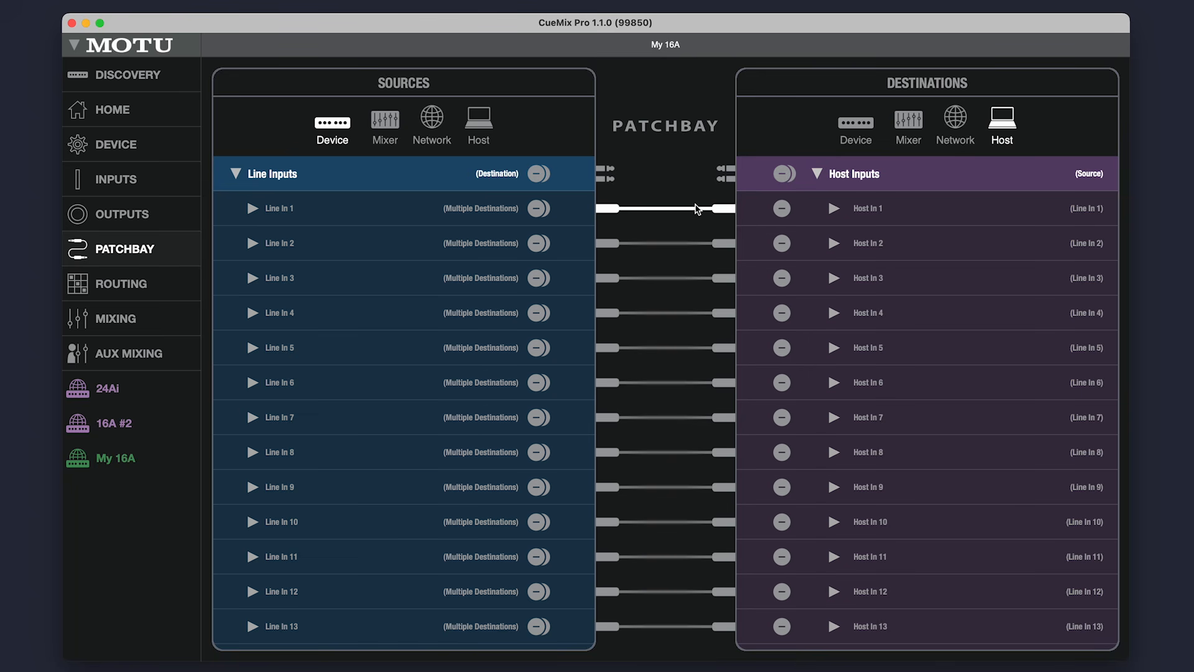
Step: Delete all cables between the Line Inputs and Host Inputs, and try patching Line In 1 and 2 to Host In 5 and 6
{"action": "left_click_drag", "start_coordinate": [641, 187], "coordinate": [697, 639]}
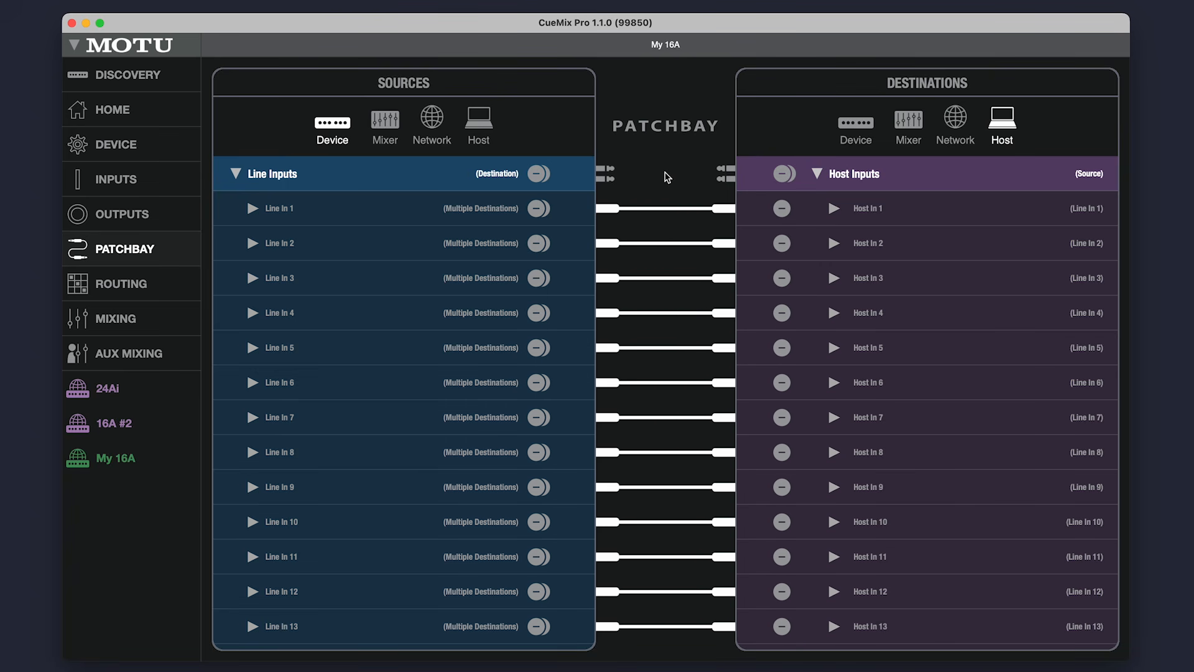
{"action": "key", "text": "Delete"}
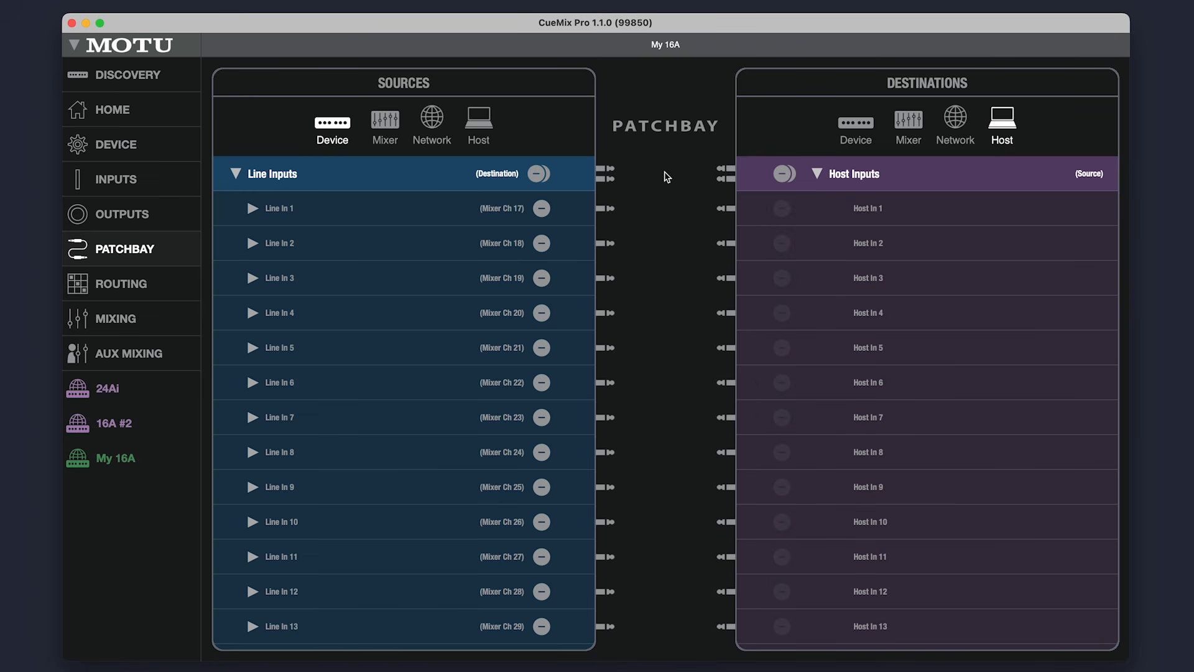
{"action": "left_click_drag", "start_coordinate": [603, 210], "coordinate": [693, 348]}
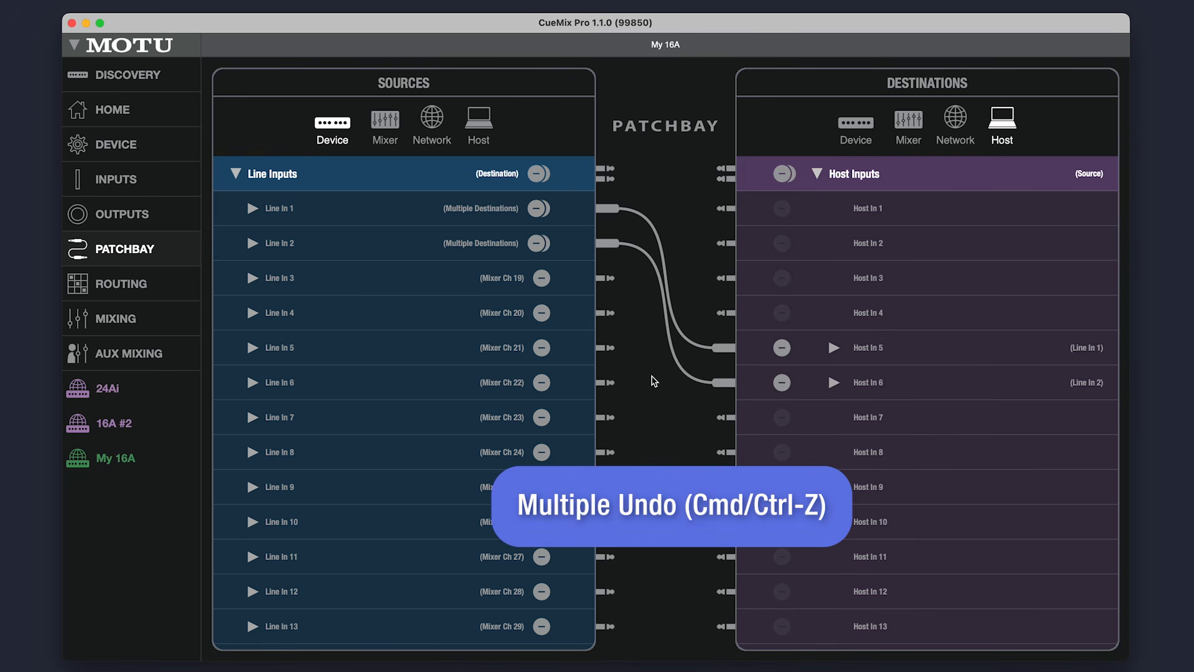
{"action": "key", "text": "super+z"}
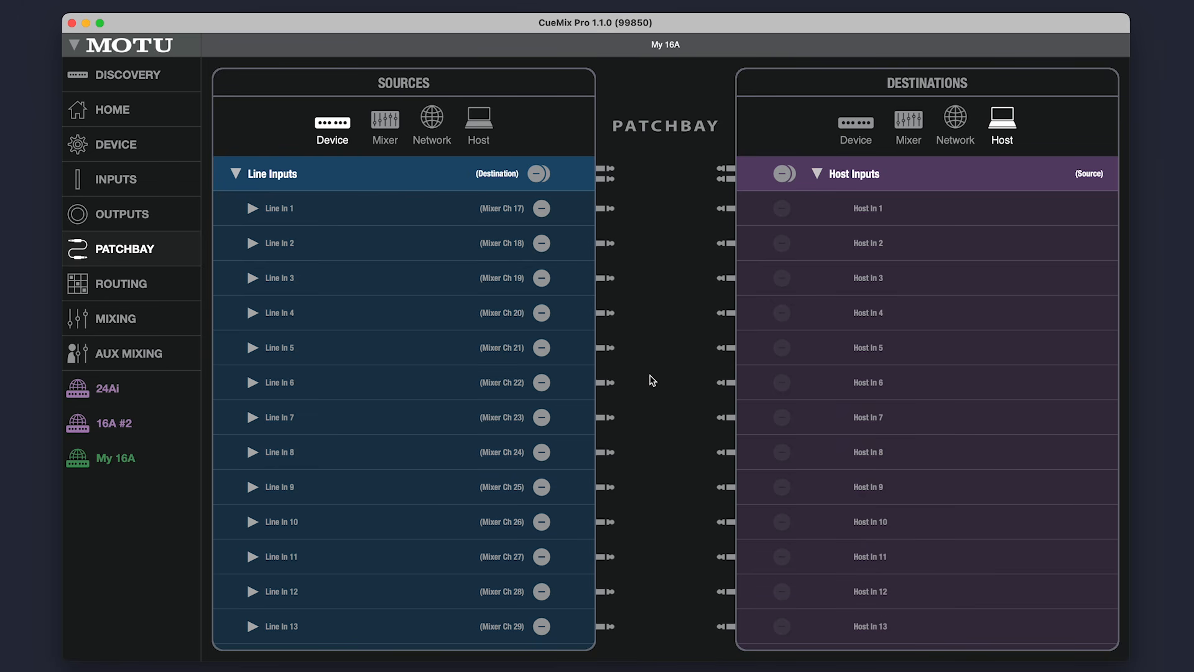
Step: Patch Line In 1–8 to Host In 4–11, and replace that by connecting all Line Inputs to the Host Inputs one-to-one from Host In 1
{"action": "left_click_drag", "start_coordinate": [600, 208], "coordinate": [691, 317]}
{"action": "left_click", "coordinate": [682, 218]}
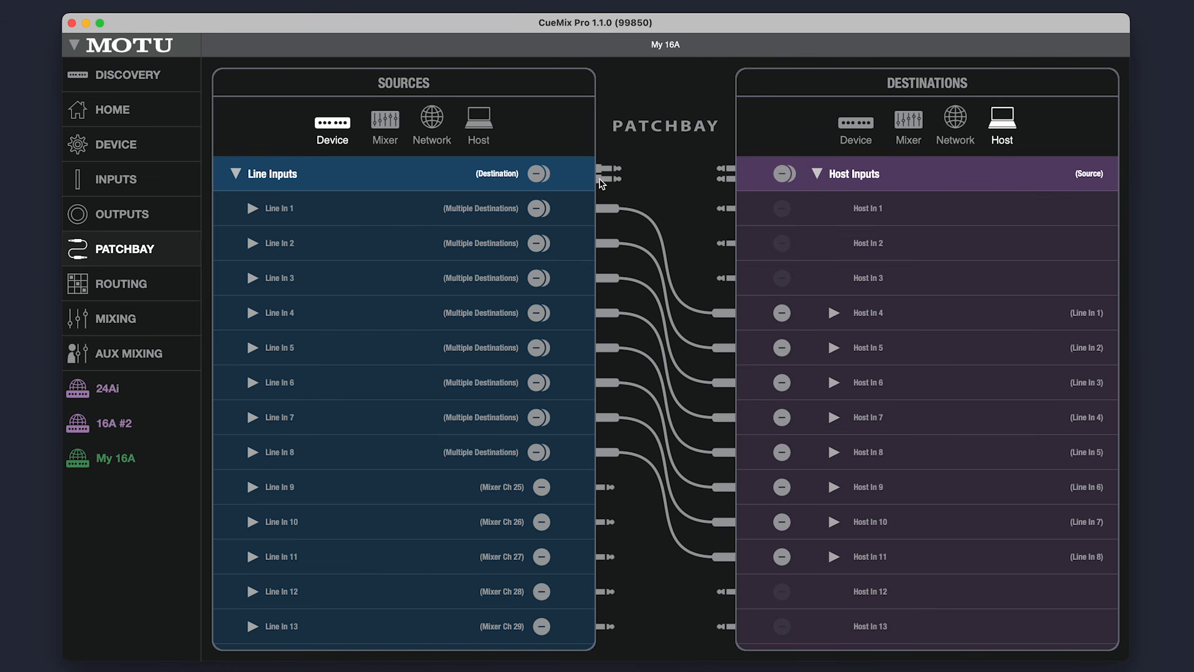
{"action": "left_click_drag", "start_coordinate": [601, 184], "coordinate": [694, 214]}
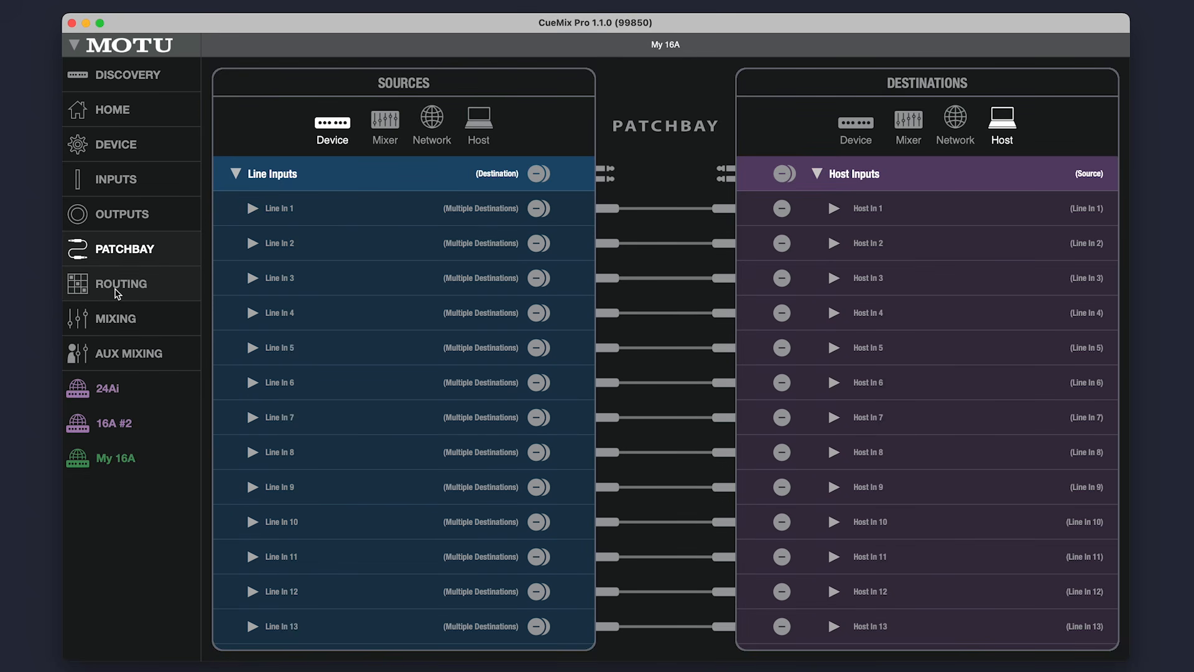
Step: Show the routing grid and route Line In 9 to Optical Out A 1
{"action": "left_click", "coordinate": [118, 290]}
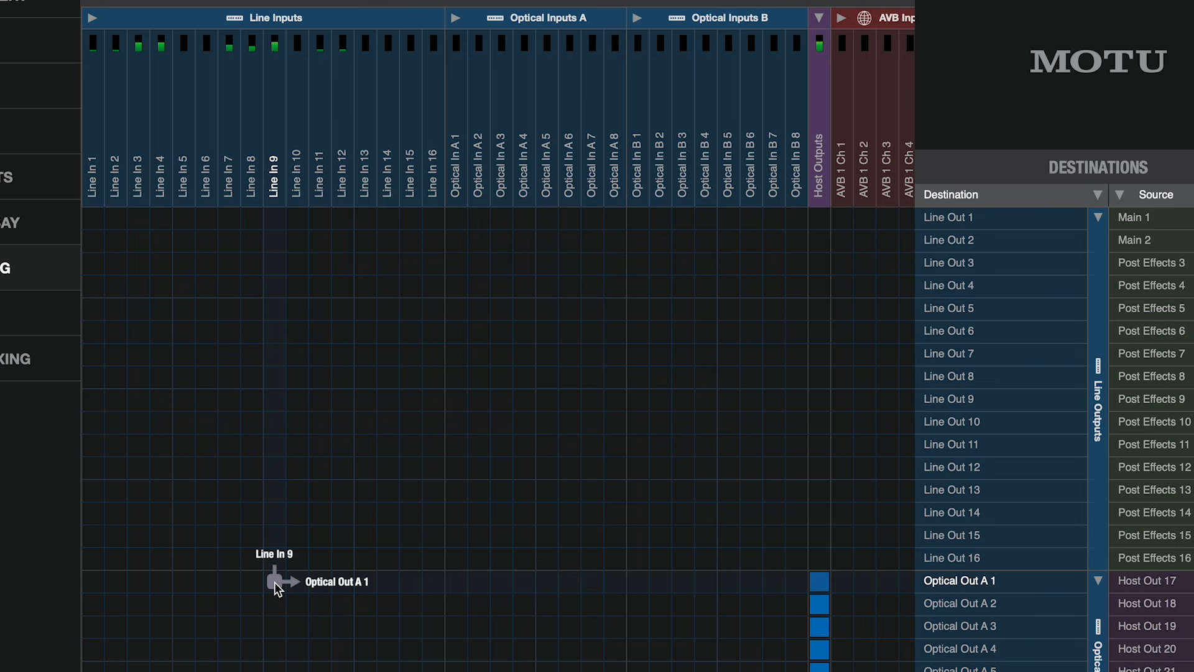
{"action": "left_click", "coordinate": [275, 581]}
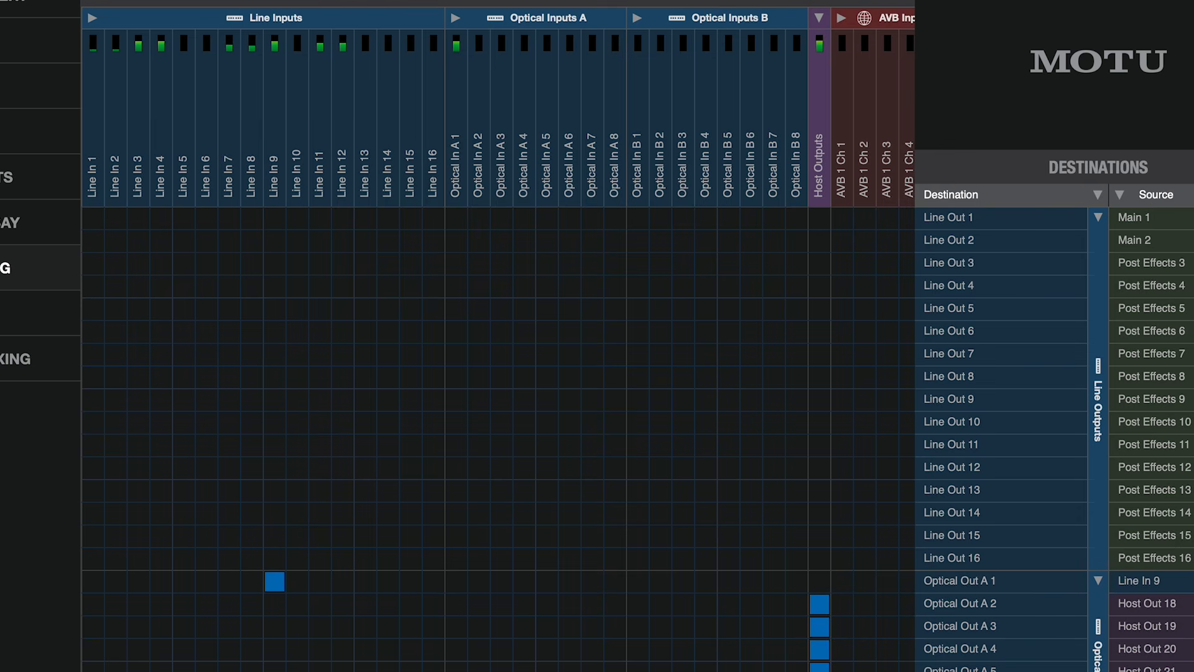
Step: Collapse and re-expand the Optical Inputs A and Optical Inputs B source groups in the routing grid
{"action": "left_click", "coordinate": [456, 19]}
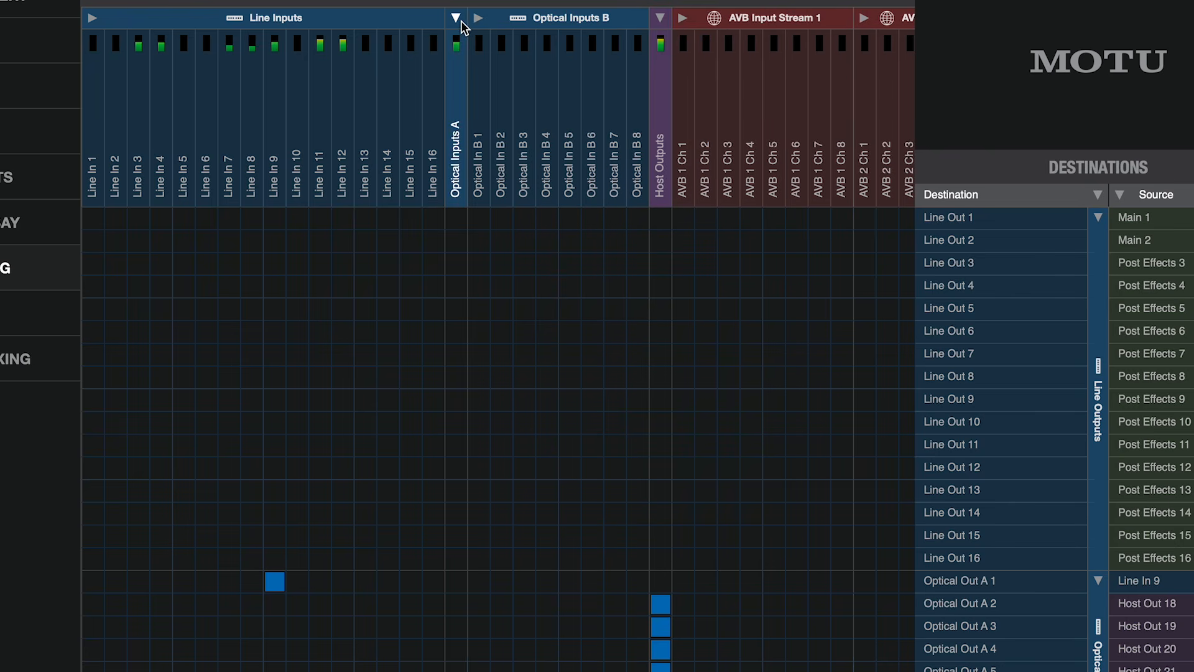
{"action": "left_click", "coordinate": [478, 18]}
{"action": "left_click", "coordinate": [477, 18]}
{"action": "left_click", "coordinate": [456, 18]}
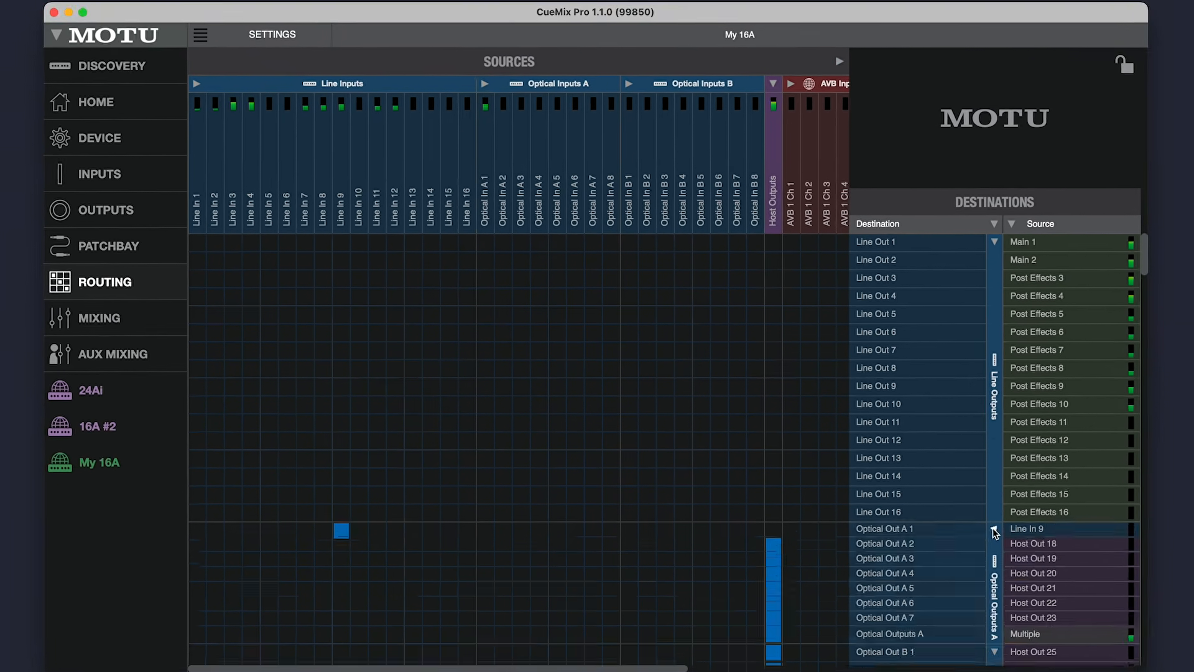
Step: Collapse the Optical Outputs A and B destination groups, and collapse and re-expand Host Inputs
{"action": "left_click", "coordinate": [996, 532]}
{"action": "left_click", "coordinate": [997, 548]}
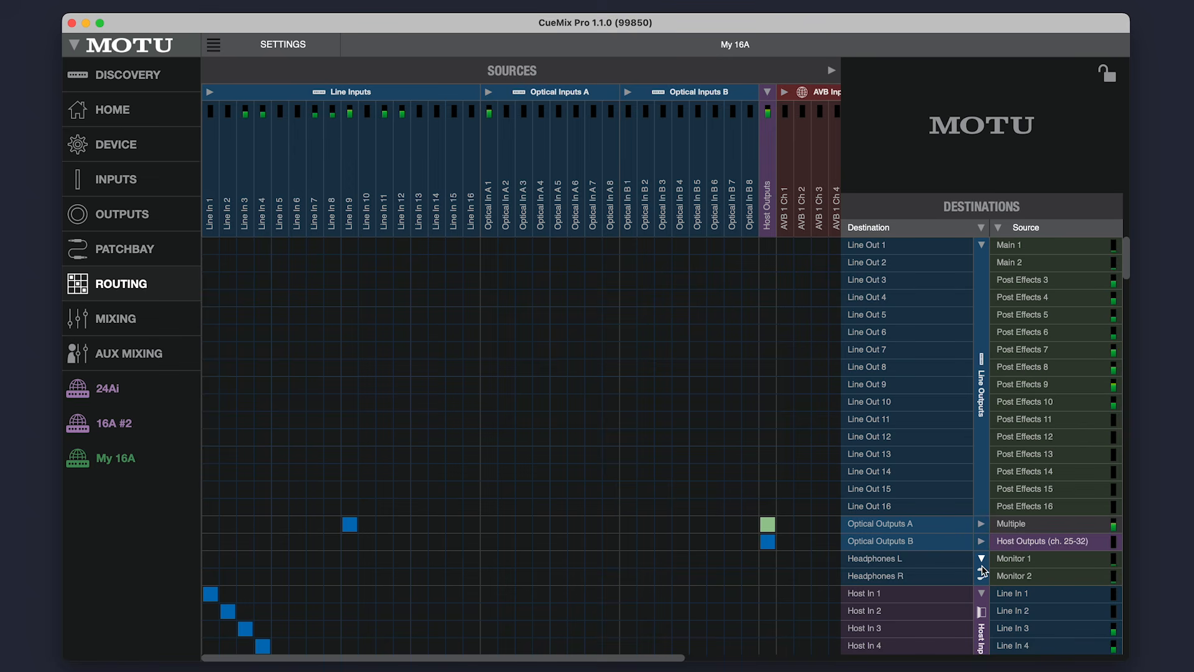
{"action": "left_click", "coordinate": [983, 594]}
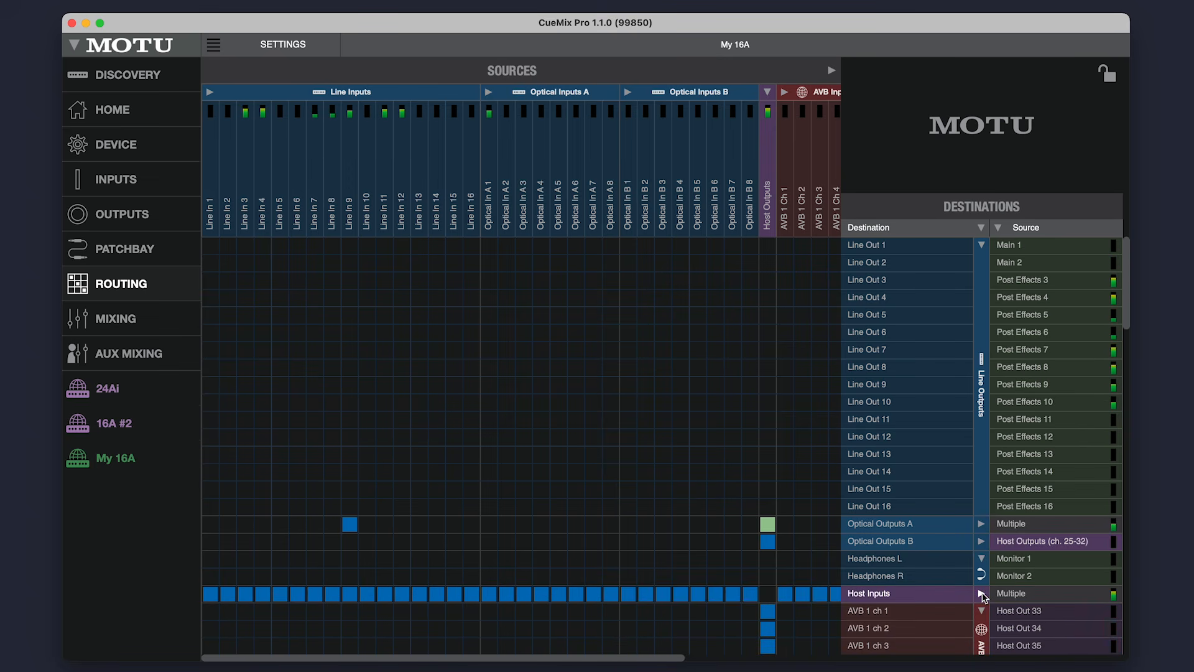
{"action": "left_click", "coordinate": [982, 594]}
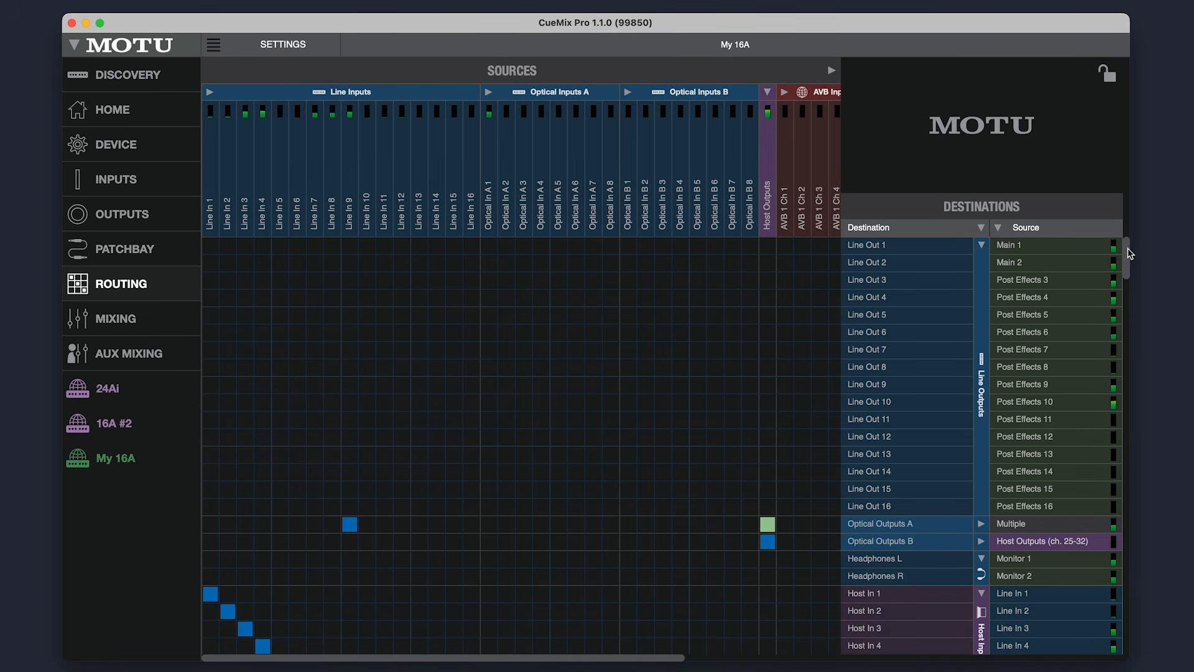
Step: Look through the Host Inputs routings and collapse the Host Inputs destination group
{"action": "left_click_drag", "start_coordinate": [1125, 248], "coordinate": [1134, 286]}
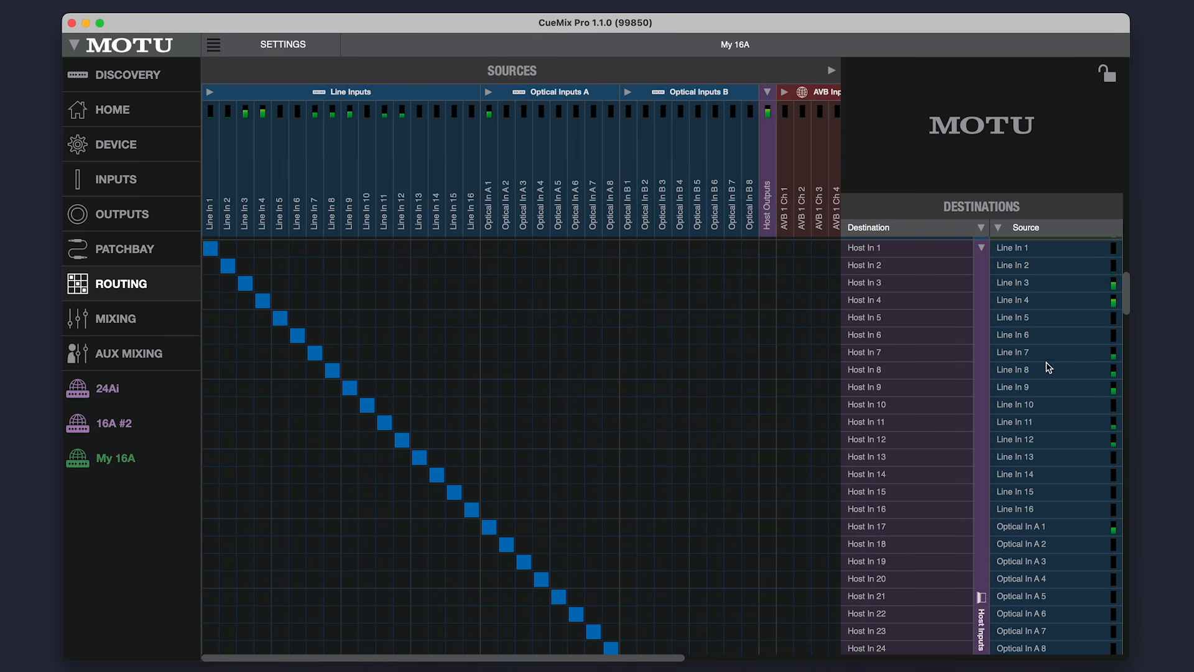
{"action": "mouse_move", "coordinate": [1125, 298]}
{"action": "left_mouse_down"}
{"action": "mouse_move", "coordinate": [1127, 326]}
{"action": "mouse_move", "coordinate": [1128, 297]}
{"action": "left_mouse_up"}
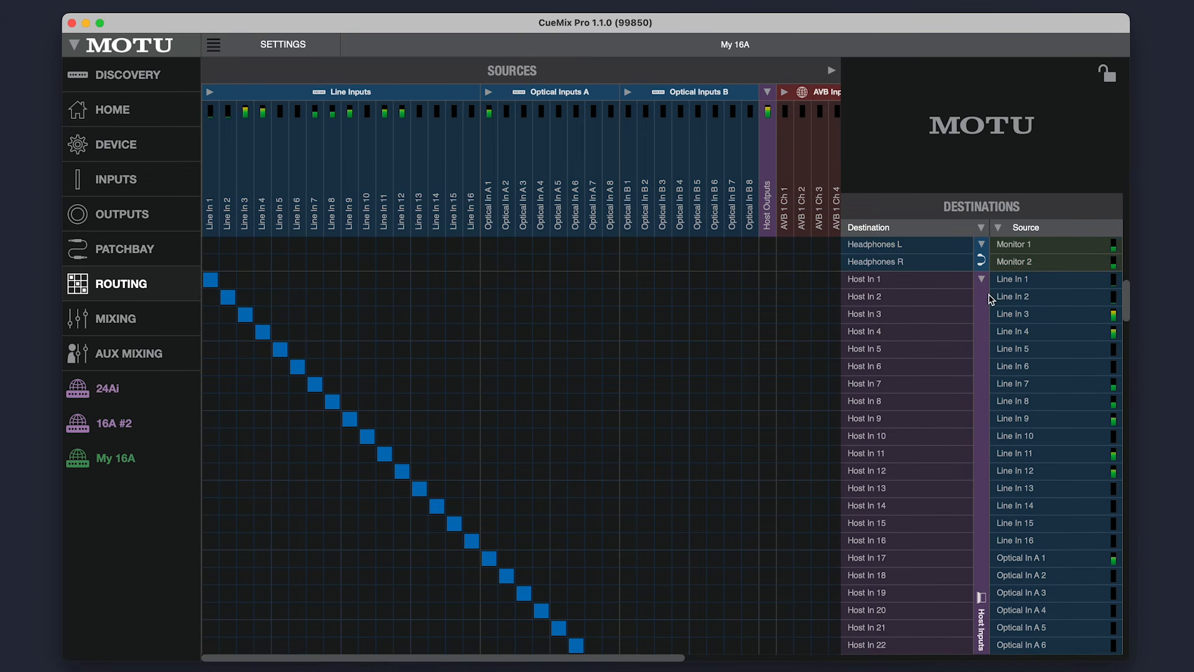
{"action": "left_click", "coordinate": [982, 279]}
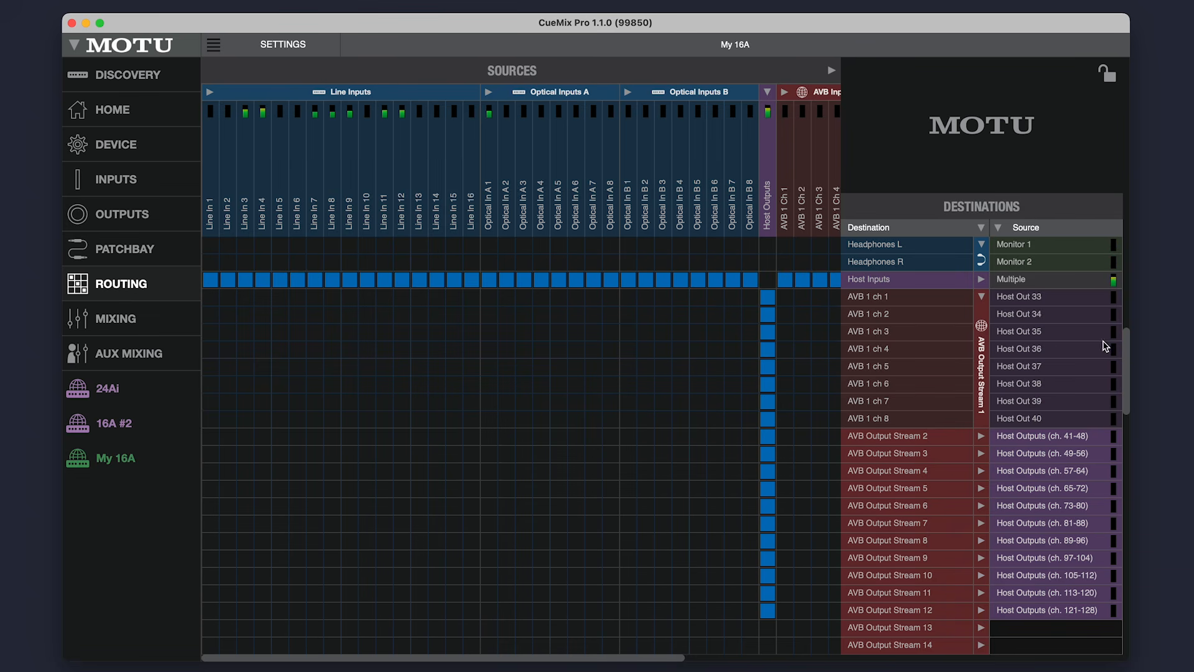
Step: Expand the Optical Outputs A destinations and clear the route from Line In 9 to Optical Out A 1
{"action": "left_click_drag", "start_coordinate": [1129, 367], "coordinate": [1128, 320]}
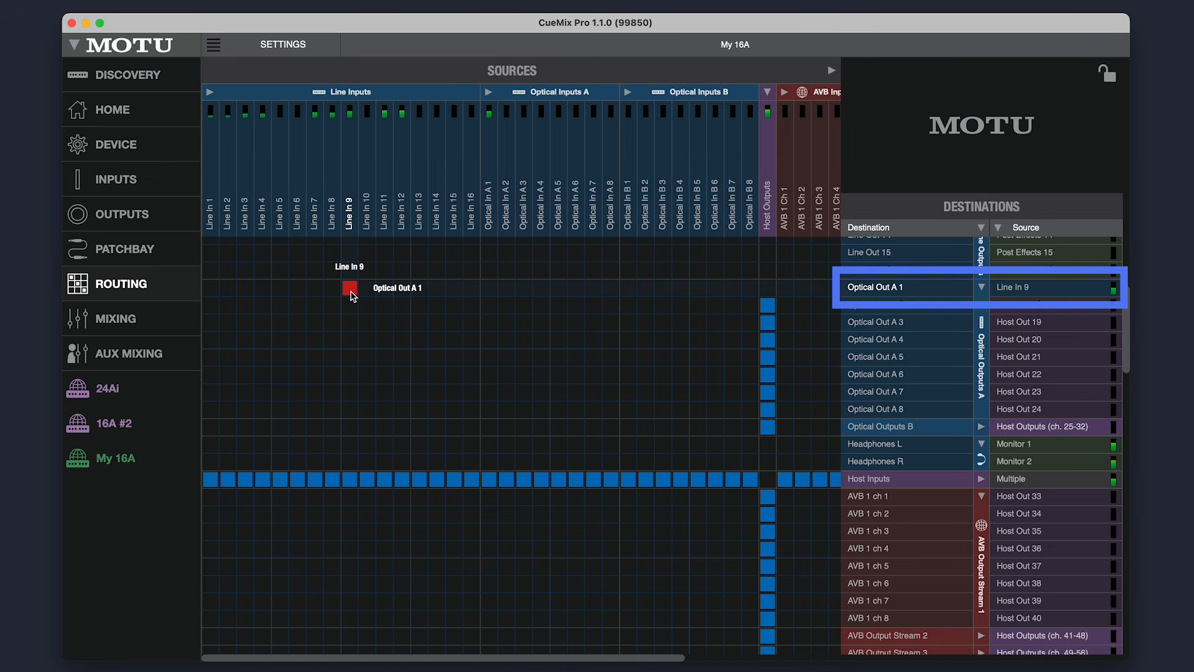
{"action": "left_click", "coordinate": [350, 288]}
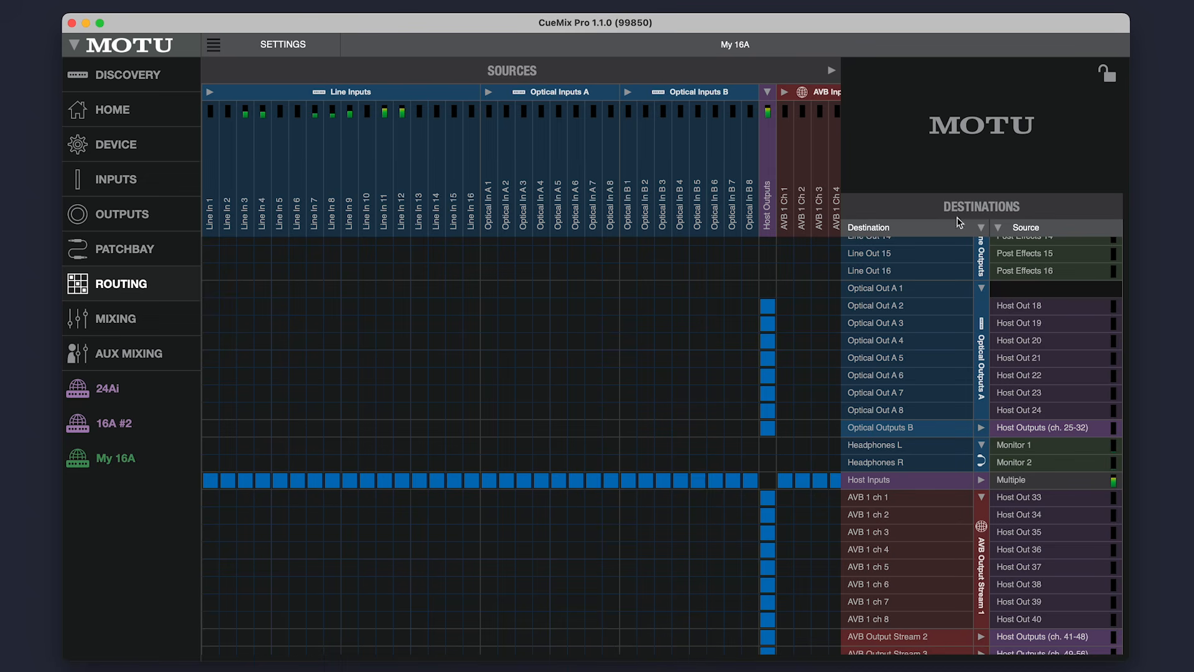
Step: Expand the Host Outputs sources and examine their routings to the Mixer Input Channels
{"action": "left_click_drag", "start_coordinate": [1125, 339], "coordinate": [1140, 467]}
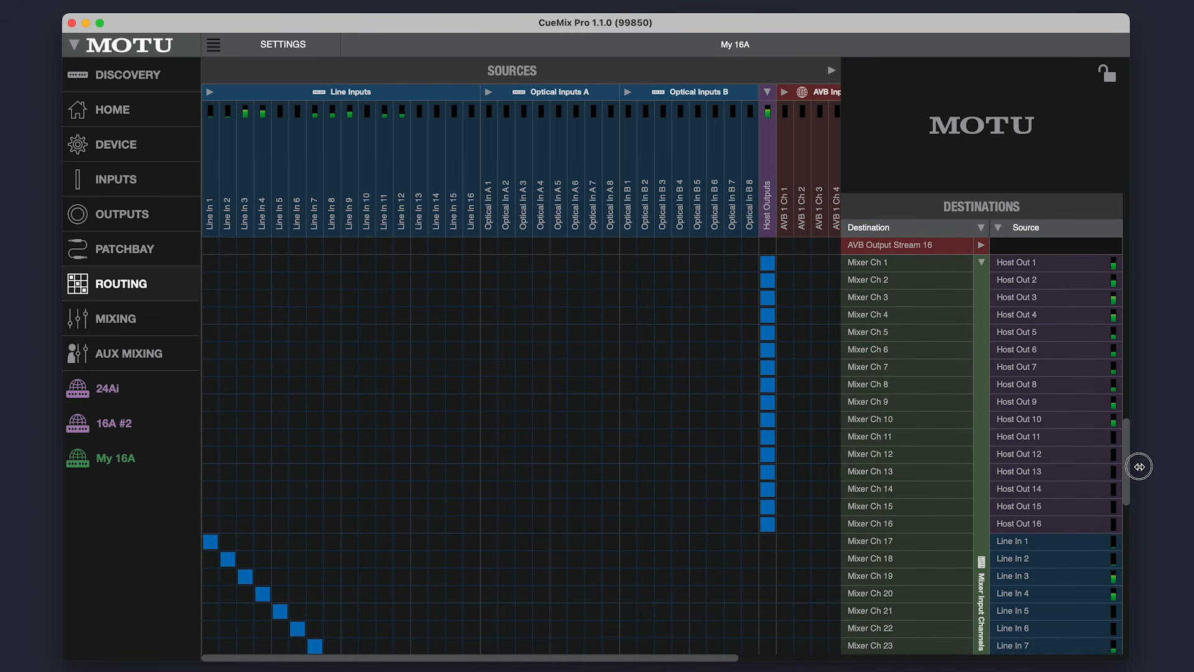
{"action": "left_click_drag", "start_coordinate": [653, 660], "coordinate": [853, 641]}
{"action": "left_click", "coordinate": [523, 93]}
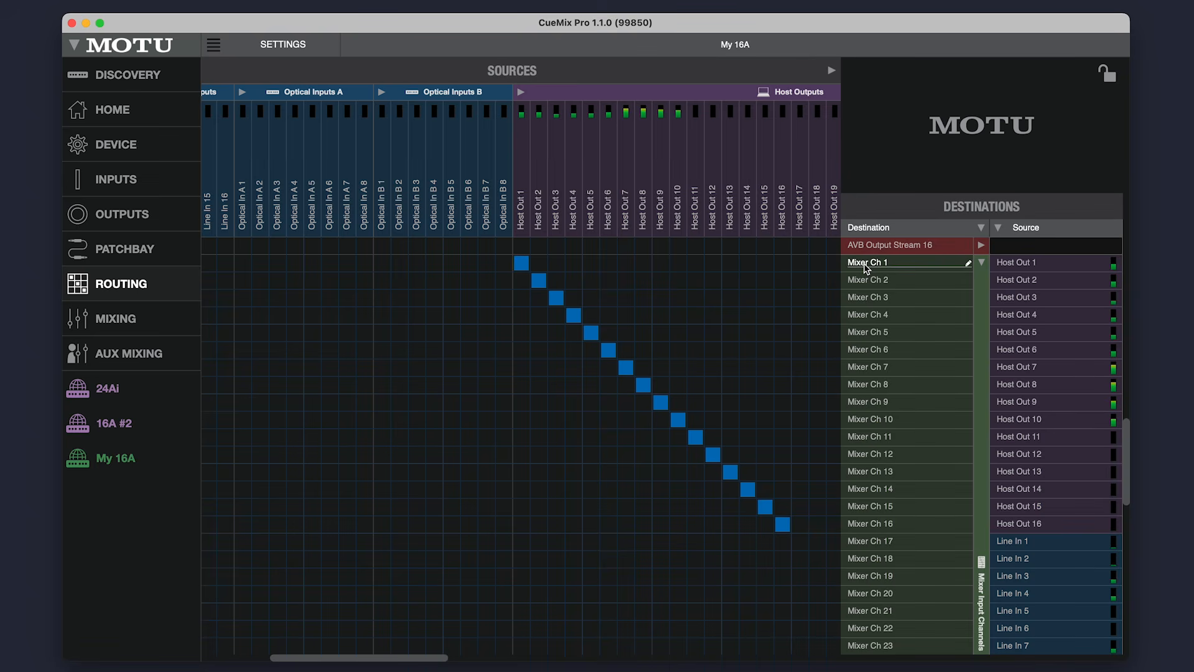
Step: Collapse the Host Outputs sources and examine the Main Mix and Post FX Out routings to the Line Outputs
{"action": "left_click_drag", "start_coordinate": [1126, 474], "coordinate": [1122, 167]}
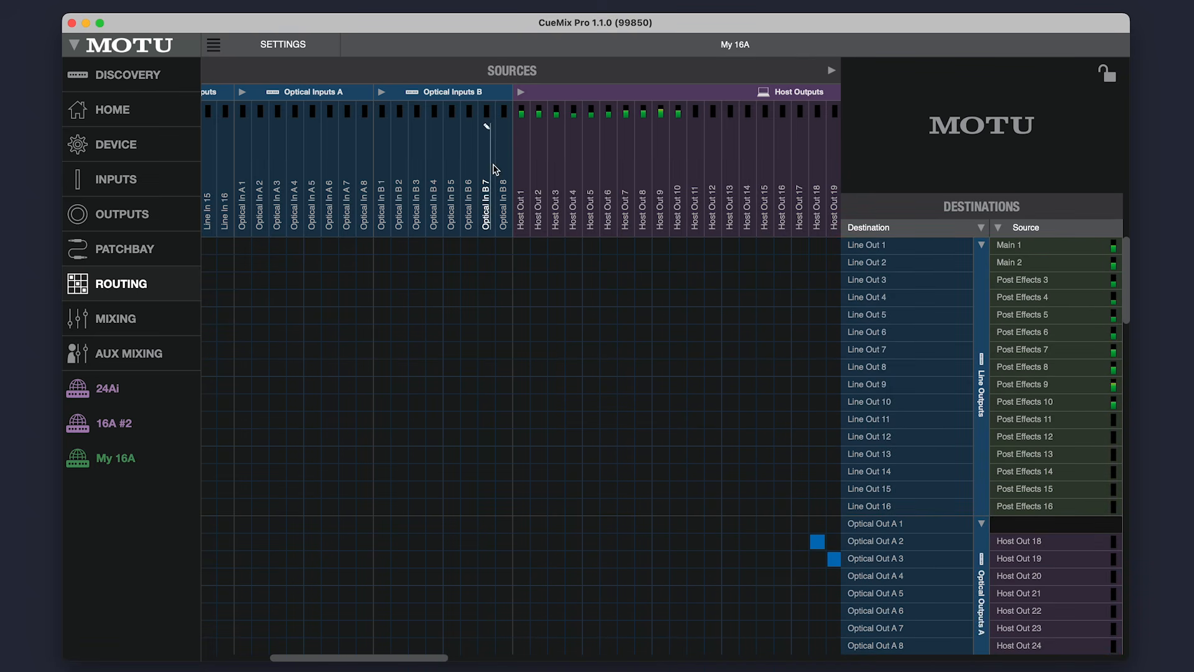
{"action": "left_click", "coordinate": [520, 91]}
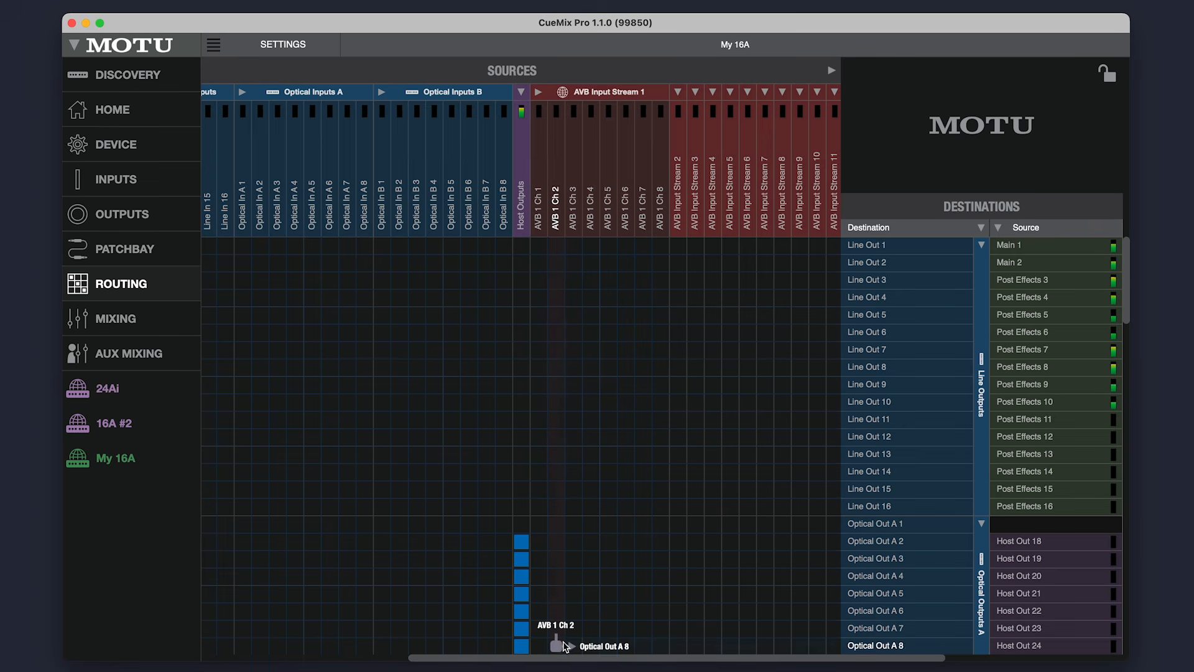
{"action": "left_click_drag", "start_coordinate": [568, 657], "coordinate": [759, 642]}
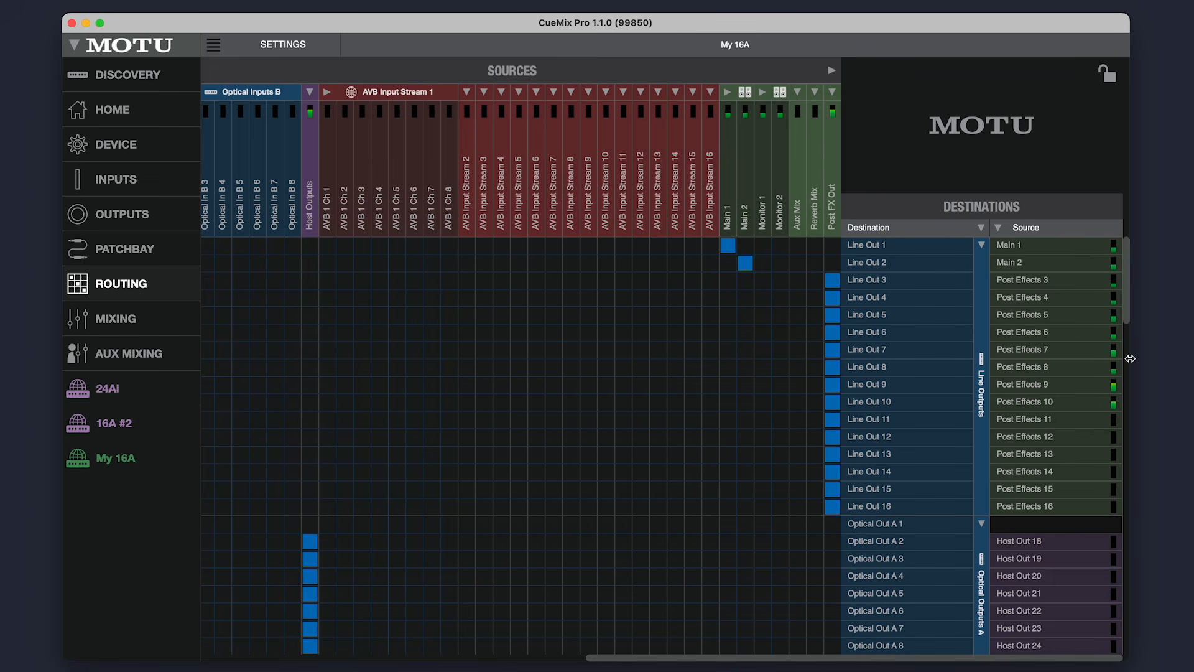
Step: Examine the headphone and AVB output routings, and expand Host Inputs to inspect the line and optical inputs feeding it
{"action": "left_click_drag", "start_coordinate": [1129, 317], "coordinate": [1133, 394]}
{"action": "scroll", "coordinate": [1132, 402], "scroll_direction": "down", "scroll_amount": 1}
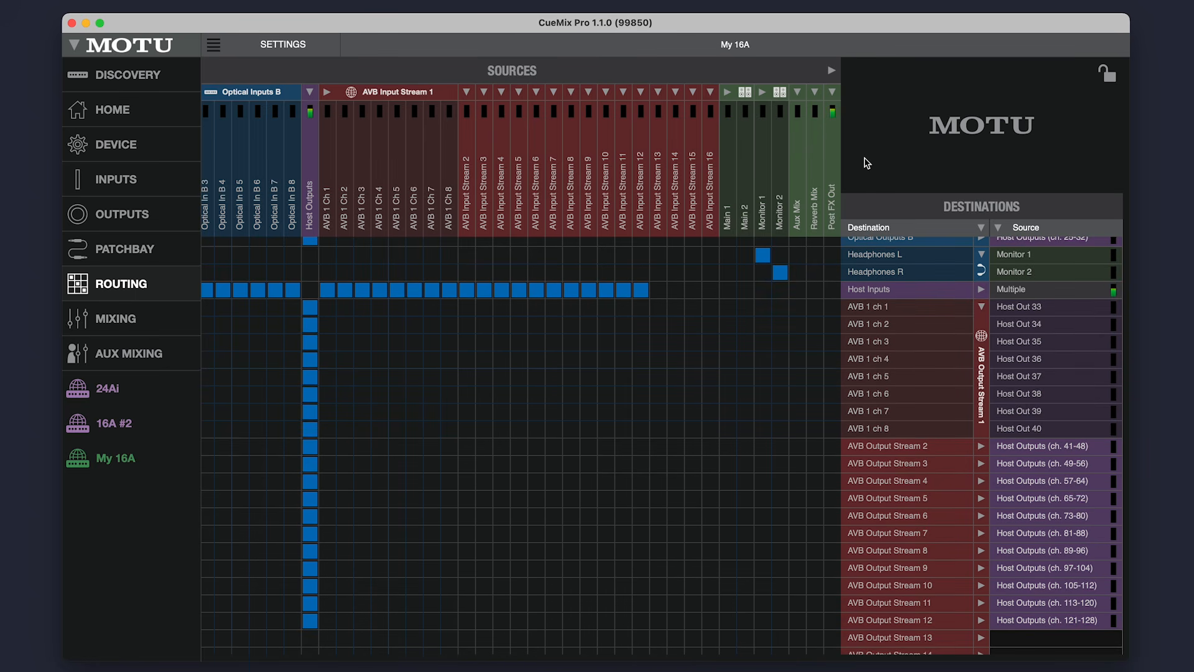
{"action": "left_click", "coordinate": [981, 289]}
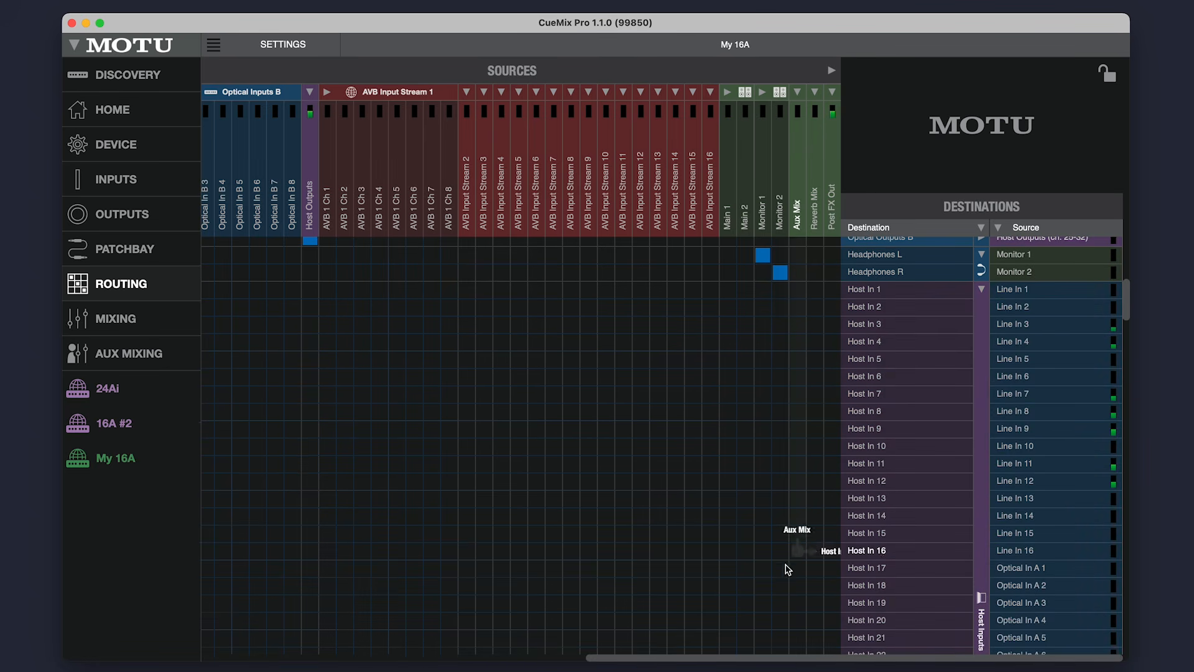
{"action": "left_click_drag", "start_coordinate": [733, 662], "coordinate": [301, 643]}
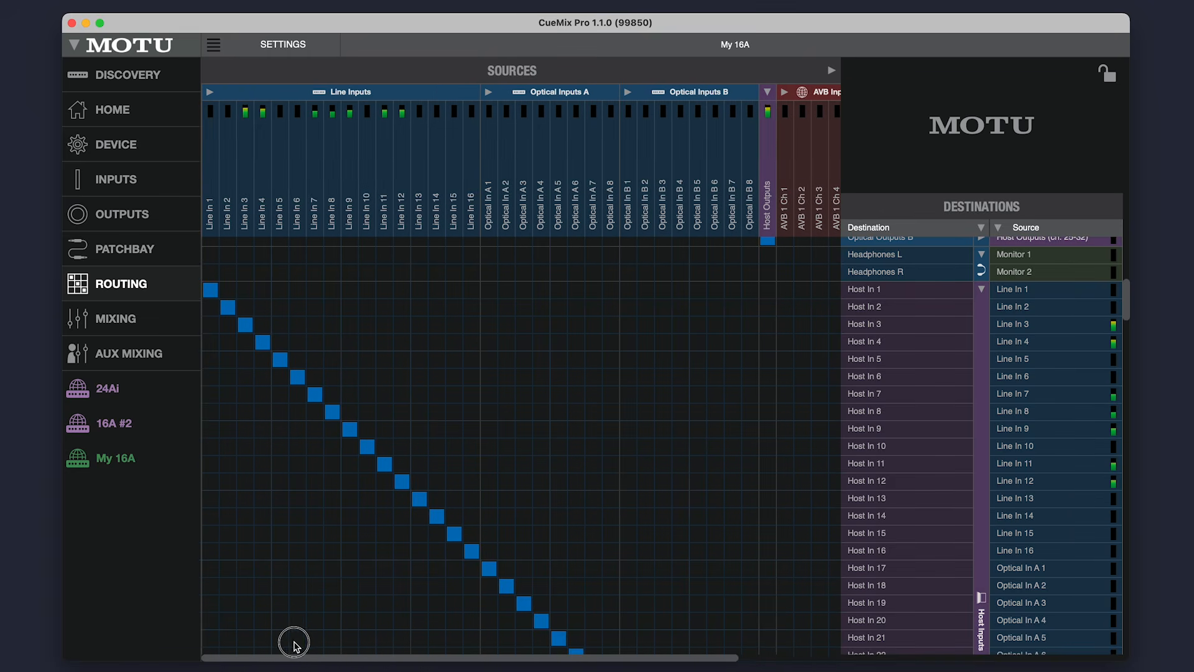
{"action": "scroll", "coordinate": [278, 585], "scroll_direction": "down", "scroll_amount": 2}
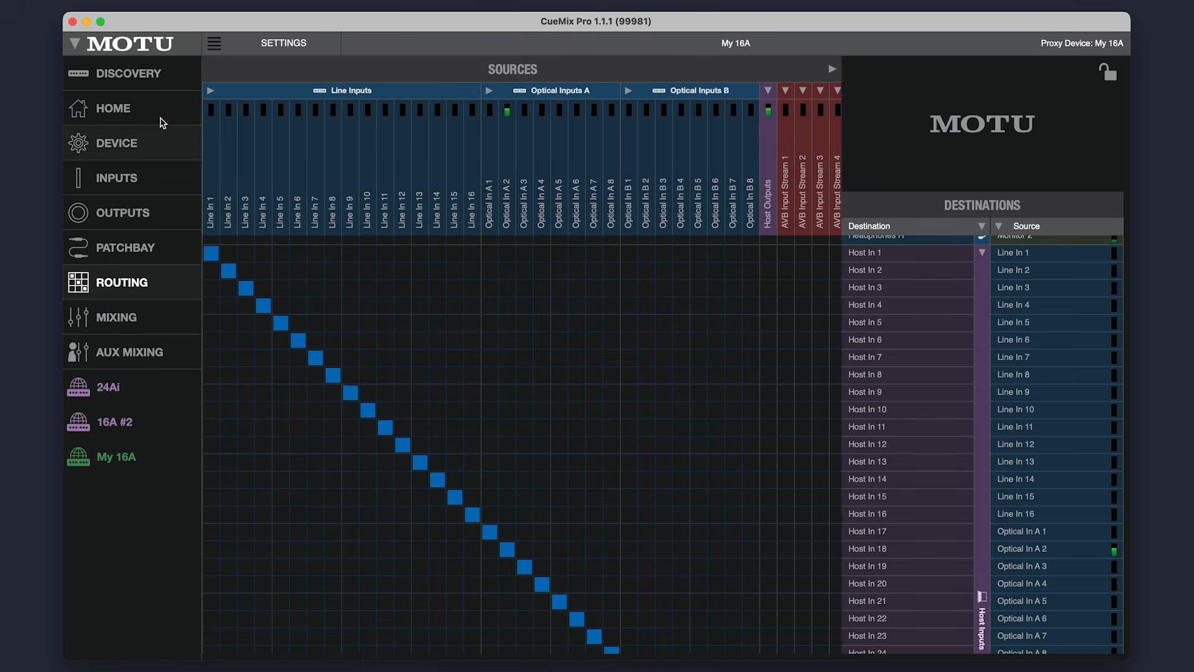
Step: Show the routing grid's layout settings and collapse all source groups at once
{"action": "left_click", "coordinate": [214, 45]}
{"action": "left_click", "coordinate": [215, 45]}
{"action": "left_click", "coordinate": [215, 45]}
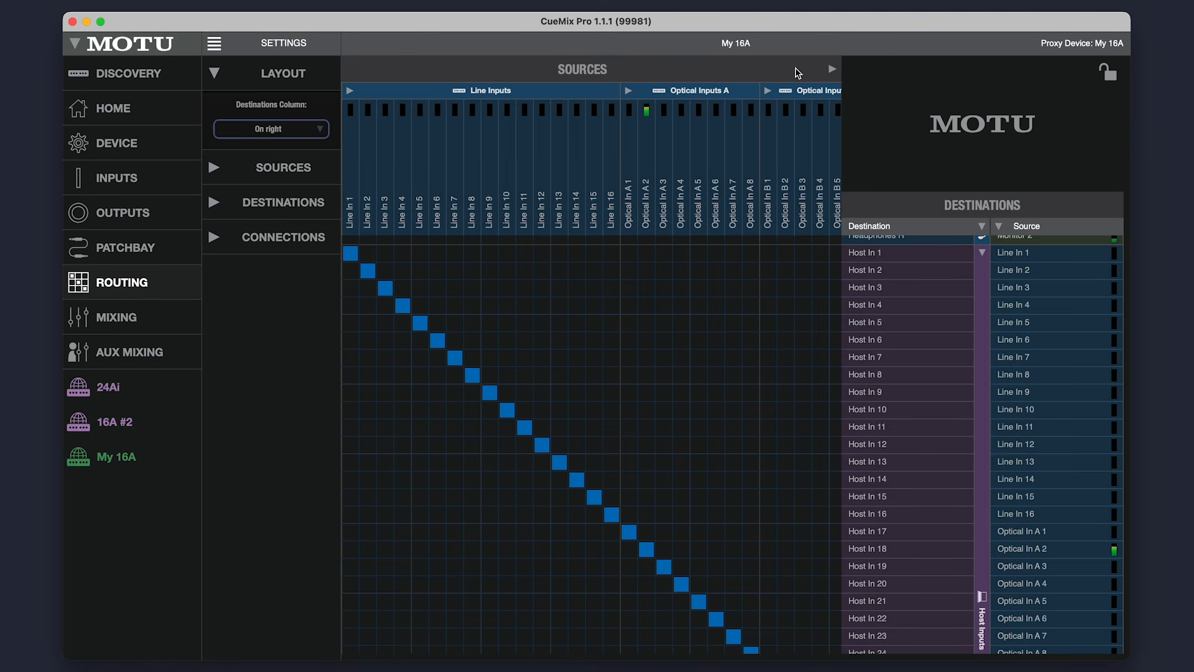
{"action": "left_click", "coordinate": [833, 69]}
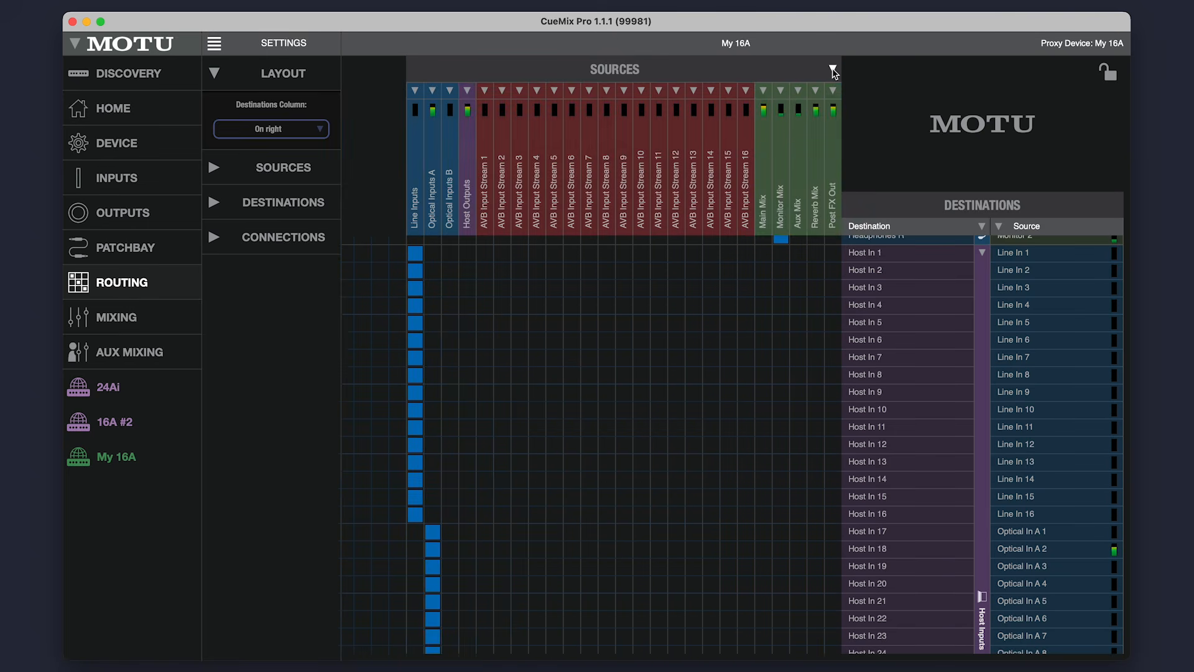
Step: Collapse all destination groups in the routing grid and set the Destinations Column to On left
{"action": "left_click", "coordinate": [982, 227]}
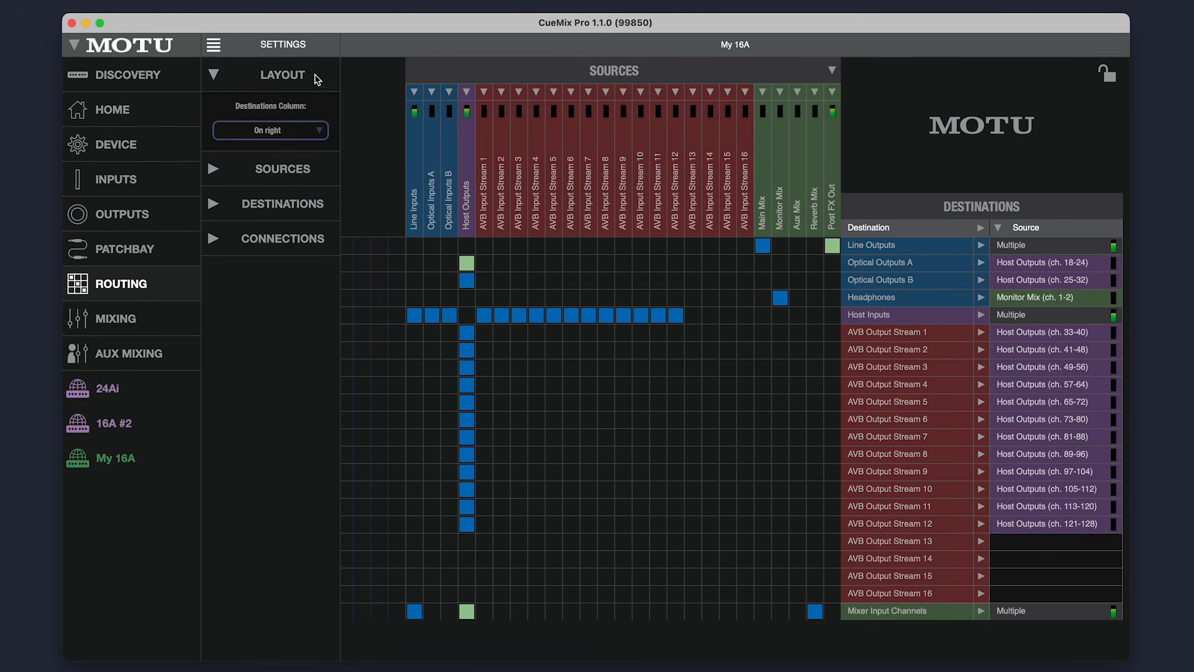
{"action": "left_click", "coordinate": [319, 130]}
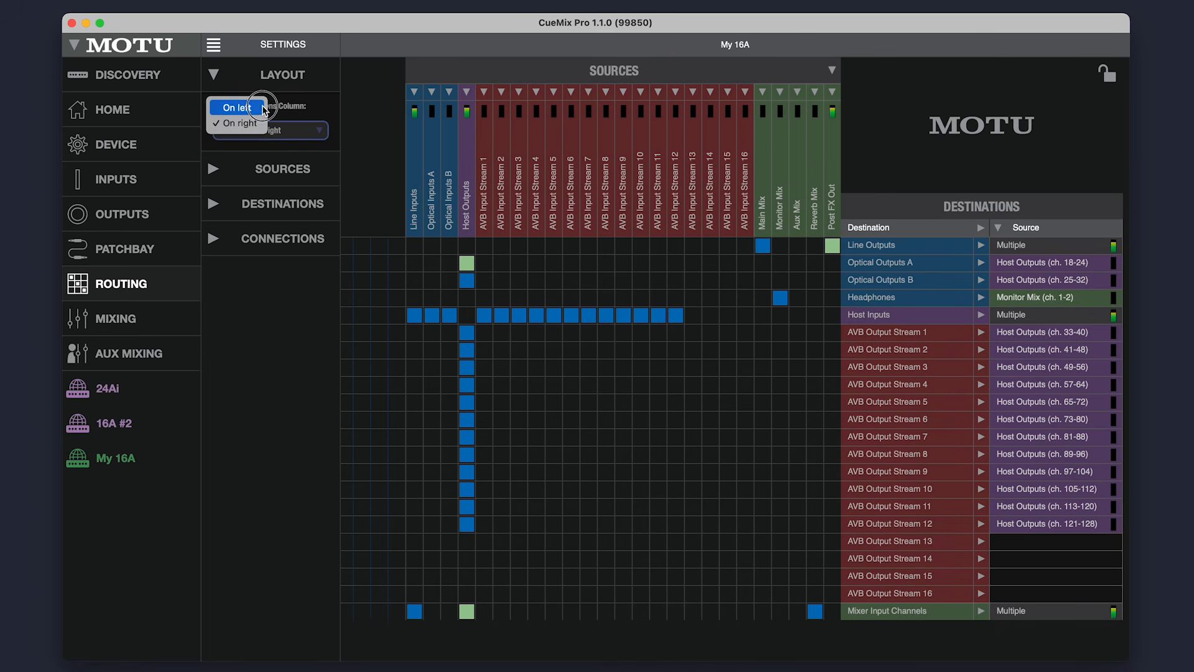
{"action": "left_click", "coordinate": [237, 107]}
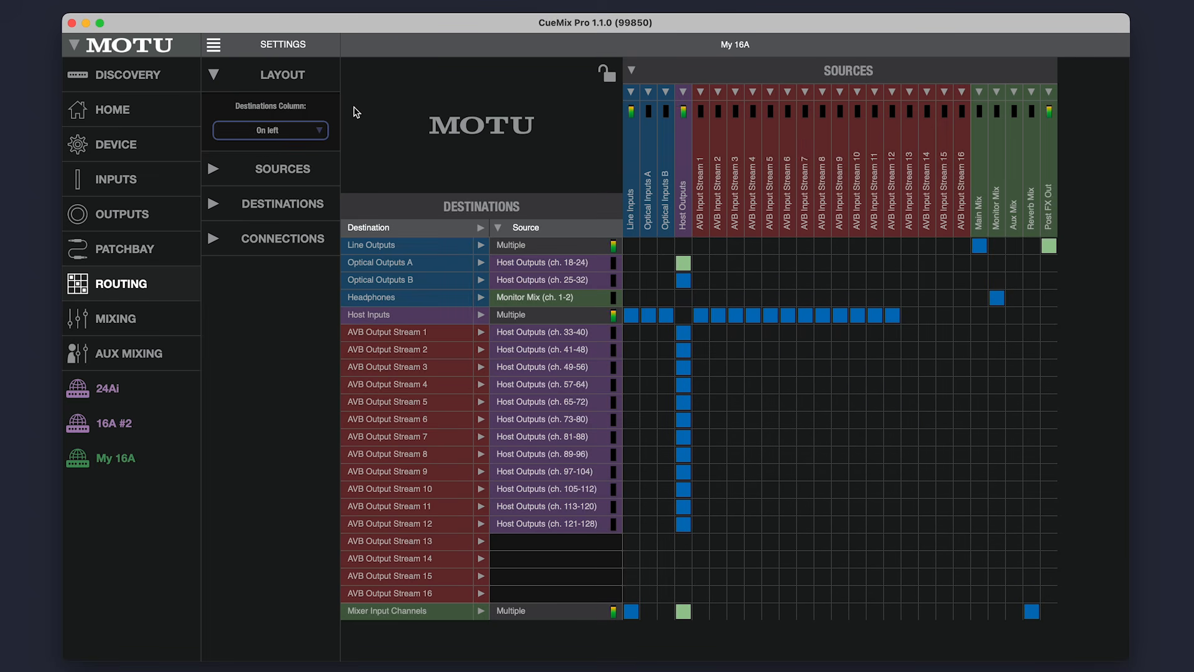
Step: Hide Optical Inputs B and AVB Input Streams 5 to 16 from the grid's sources, and close the sources list
{"action": "left_click", "coordinate": [214, 169]}
{"action": "left_click", "coordinate": [257, 250]}
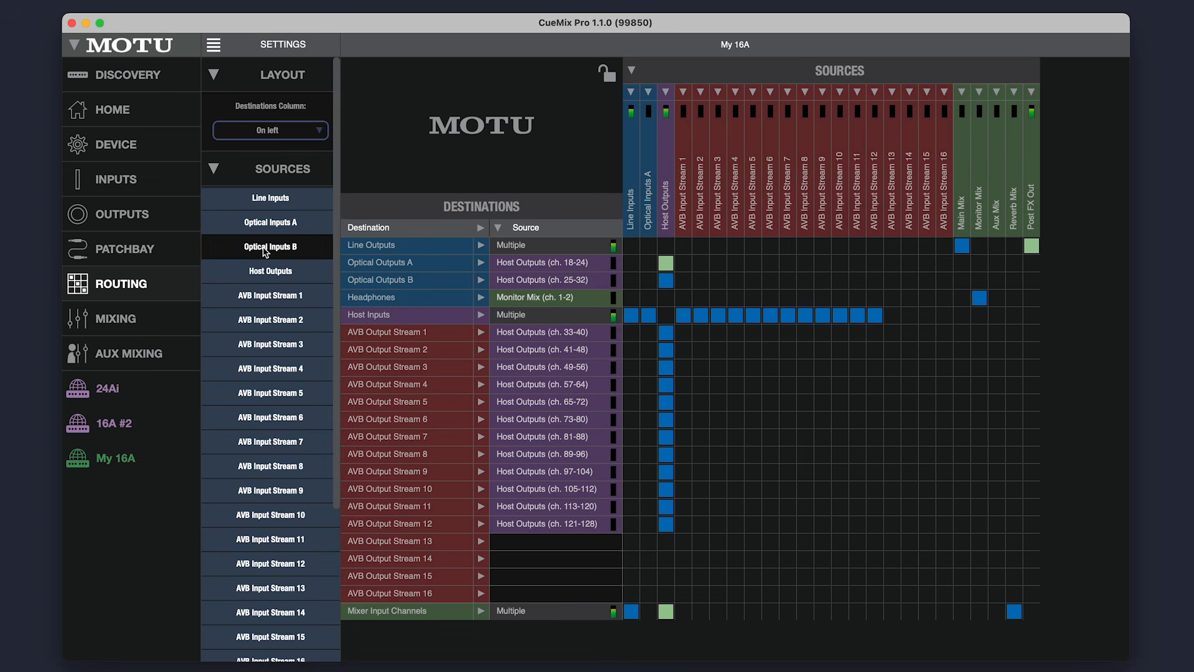
{"action": "scroll", "coordinate": [336, 311], "scroll_direction": "down", "scroll_amount": 3}
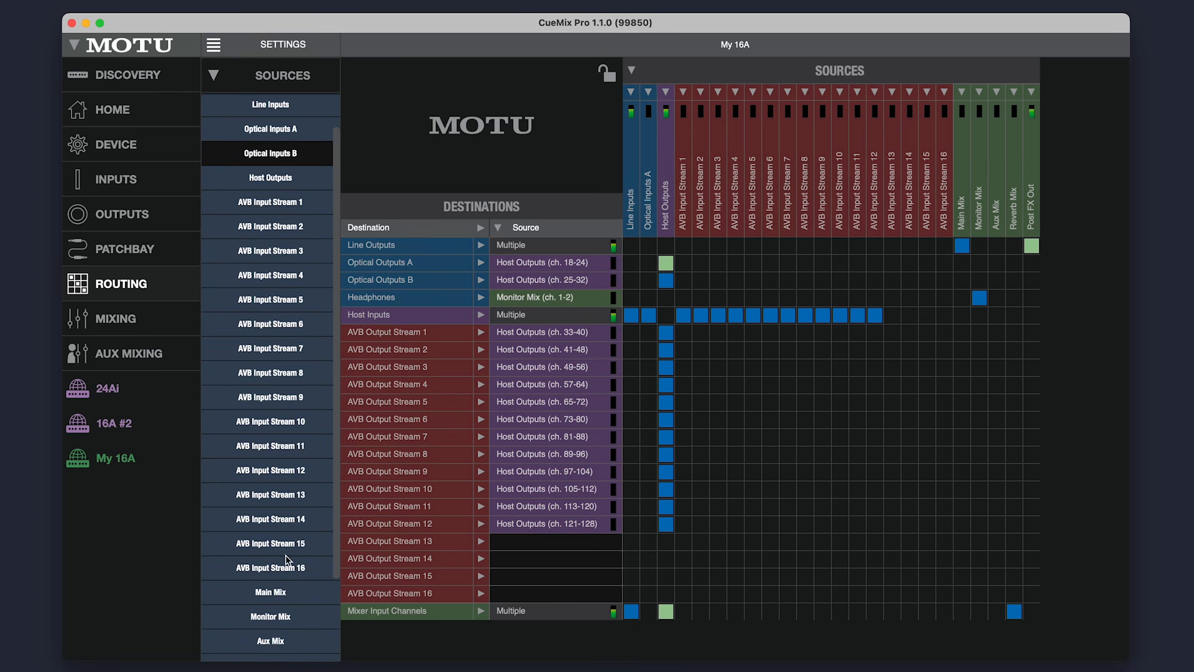
{"action": "left_click_drag", "start_coordinate": [281, 569], "coordinate": [283, 298]}
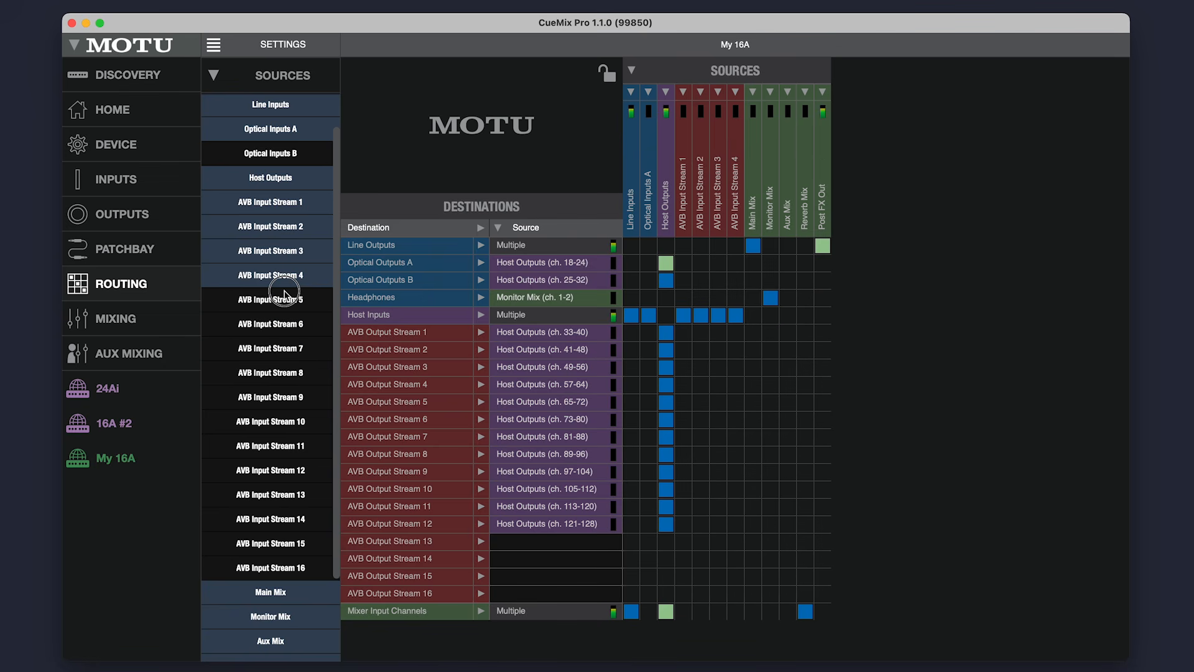
{"action": "left_click", "coordinate": [215, 76]}
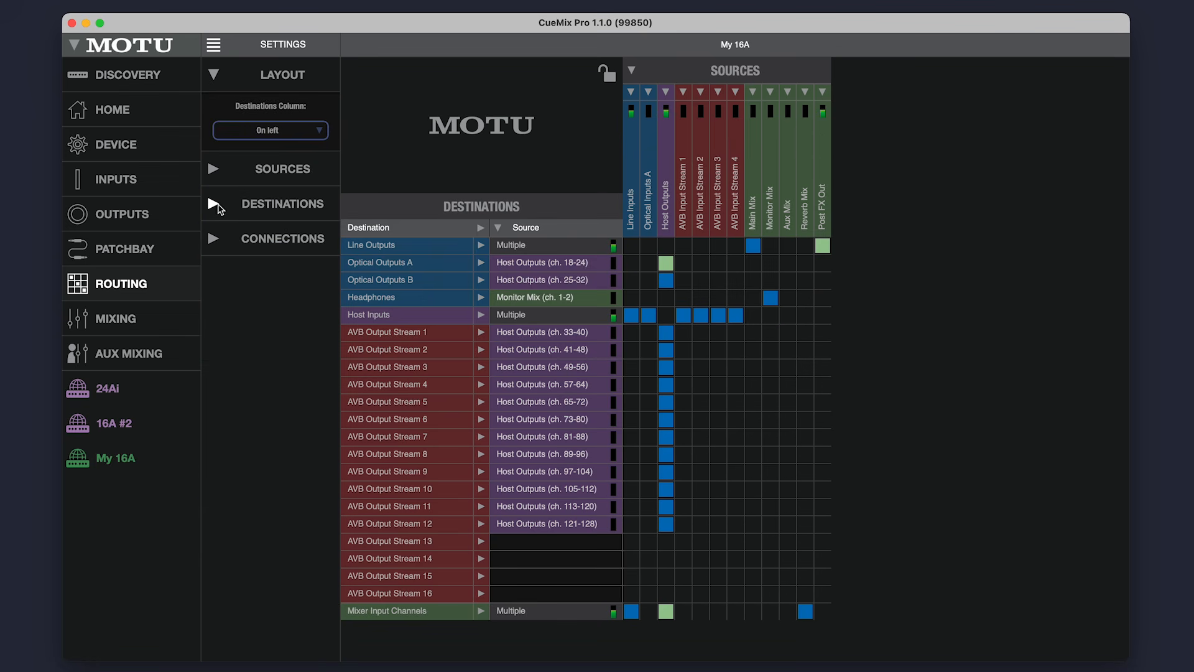
Step: Hide Optical Outputs B and AVB Output Streams 5 to 16 from the grid's destinations
{"action": "left_click", "coordinate": [215, 205]}
{"action": "left_click", "coordinate": [277, 285]}
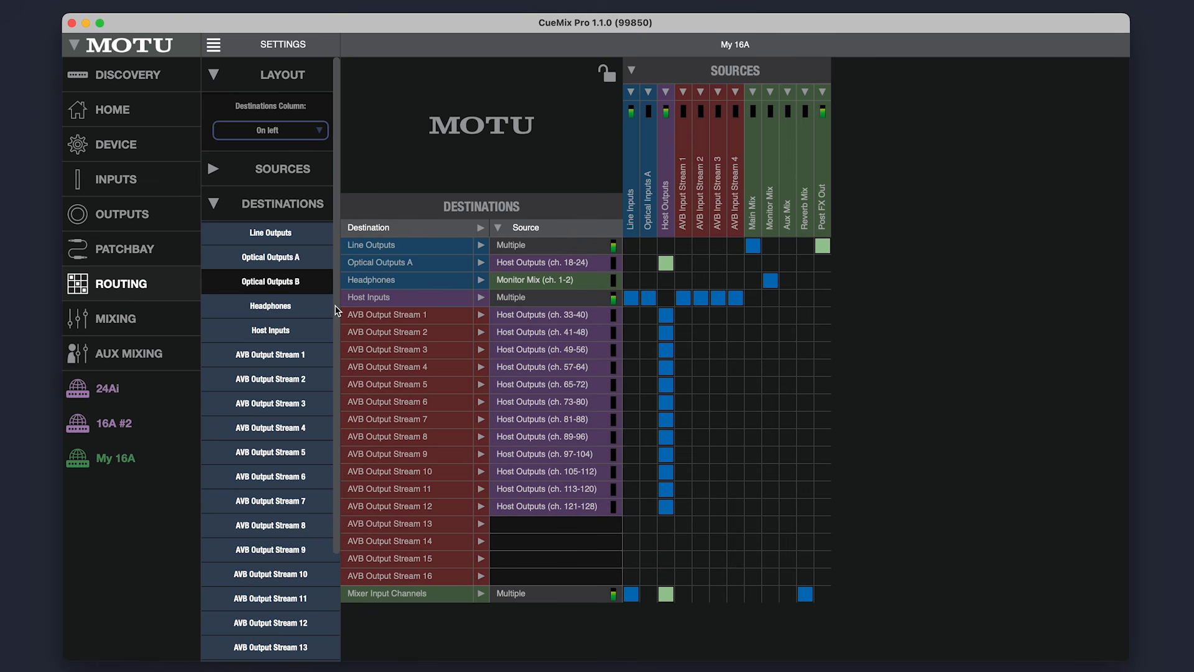
{"action": "scroll", "coordinate": [336, 311], "scroll_direction": "down", "scroll_amount": 4}
{"action": "left_click_drag", "start_coordinate": [276, 613], "coordinate": [271, 355]}
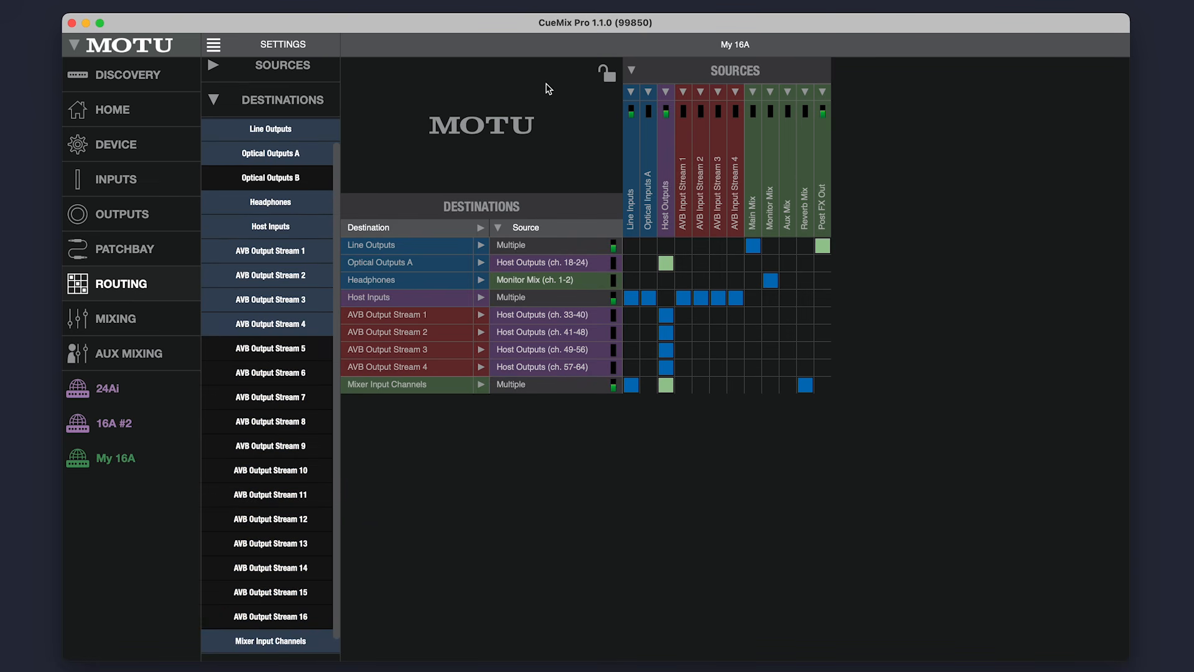
Step: Expand the Line Inputs sources and Line Outputs destinations in the grid, and close the destinations visibility list
{"action": "left_click", "coordinate": [631, 92]}
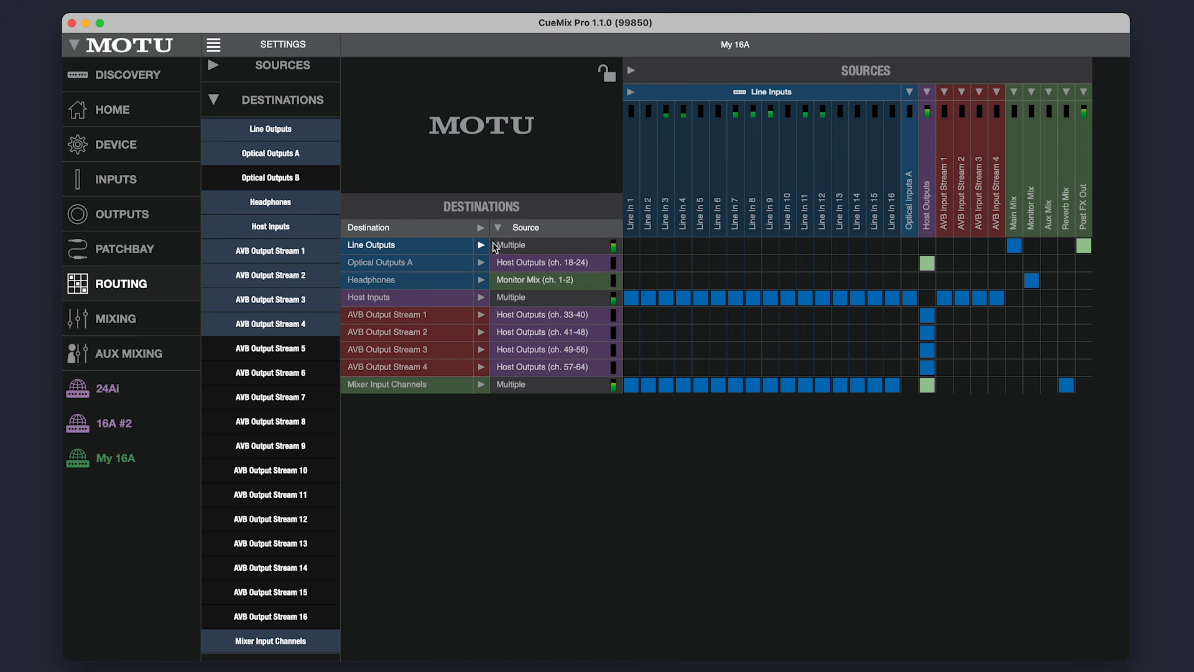
{"action": "left_click", "coordinate": [482, 245]}
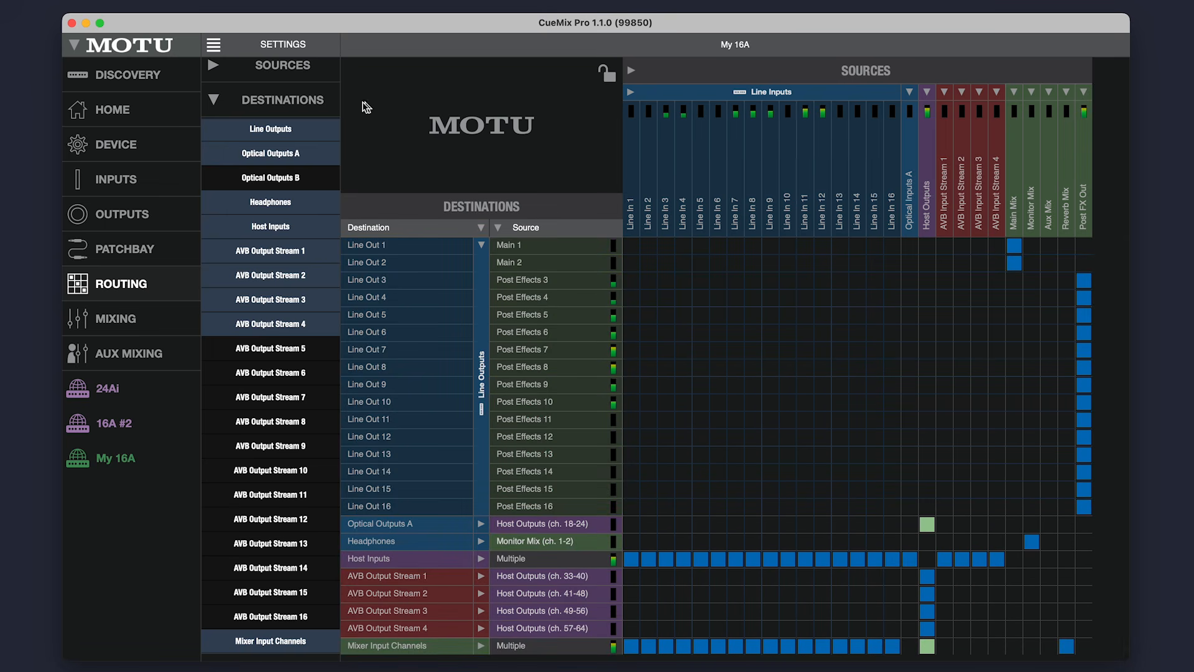
{"action": "left_click", "coordinate": [214, 101]}
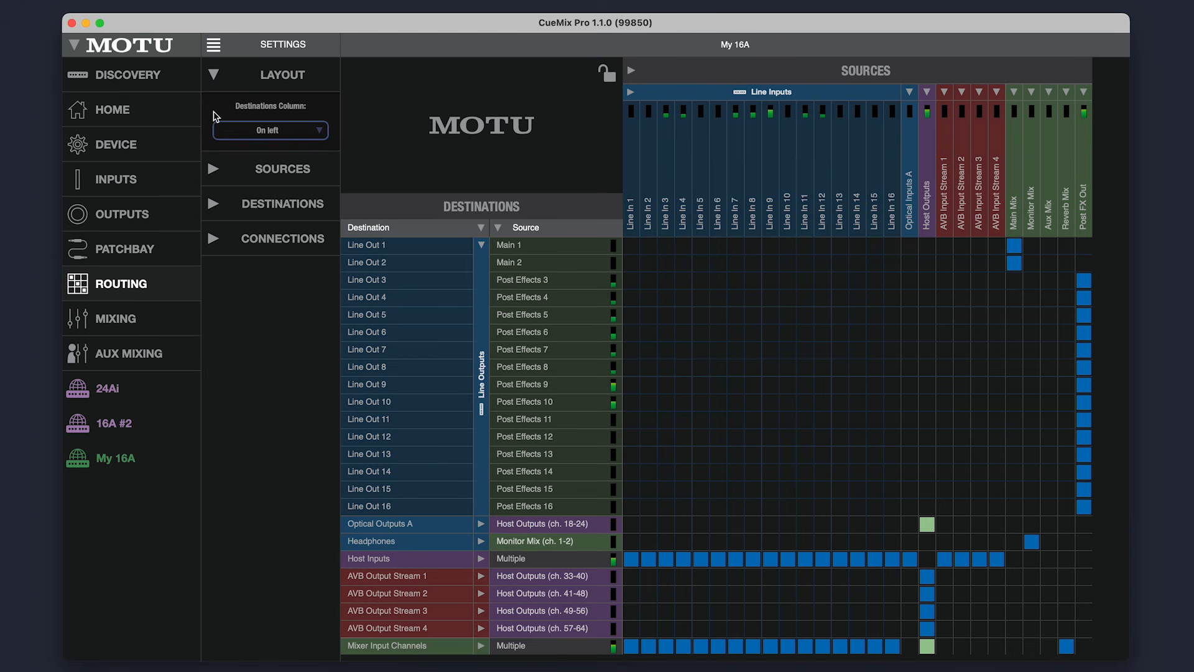
Step: Show the AVB stream connection settings and inspect the source devices offered for the first streams without assigning one
{"action": "left_click", "coordinate": [214, 240]}
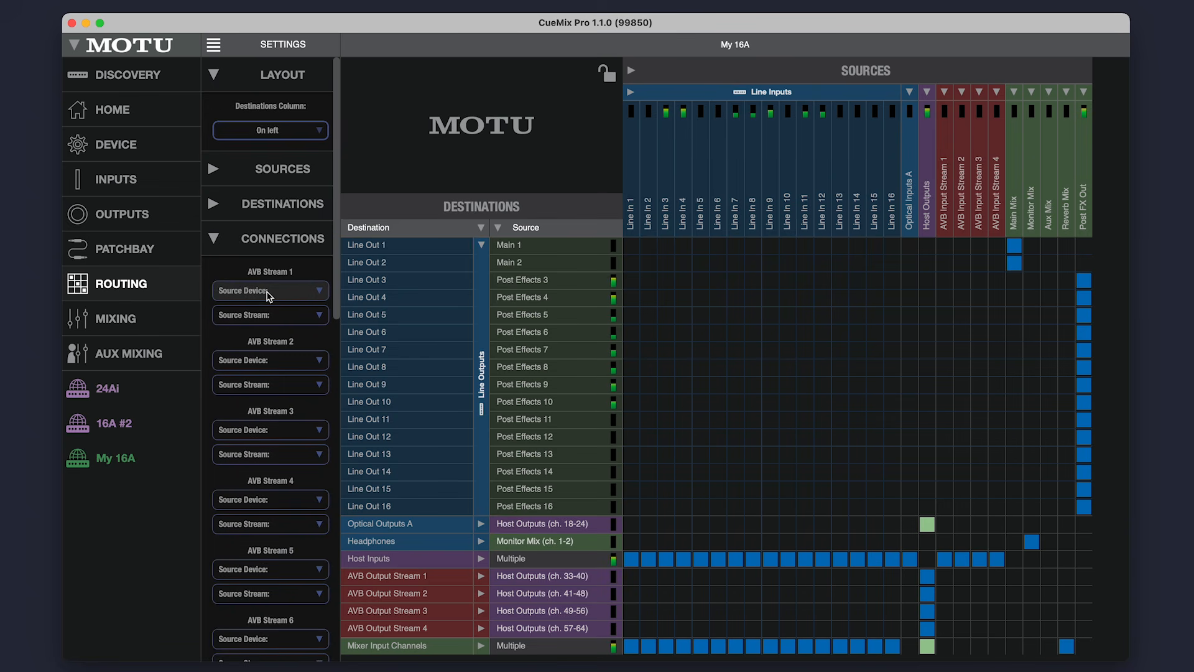
{"action": "left_click", "coordinate": [288, 291]}
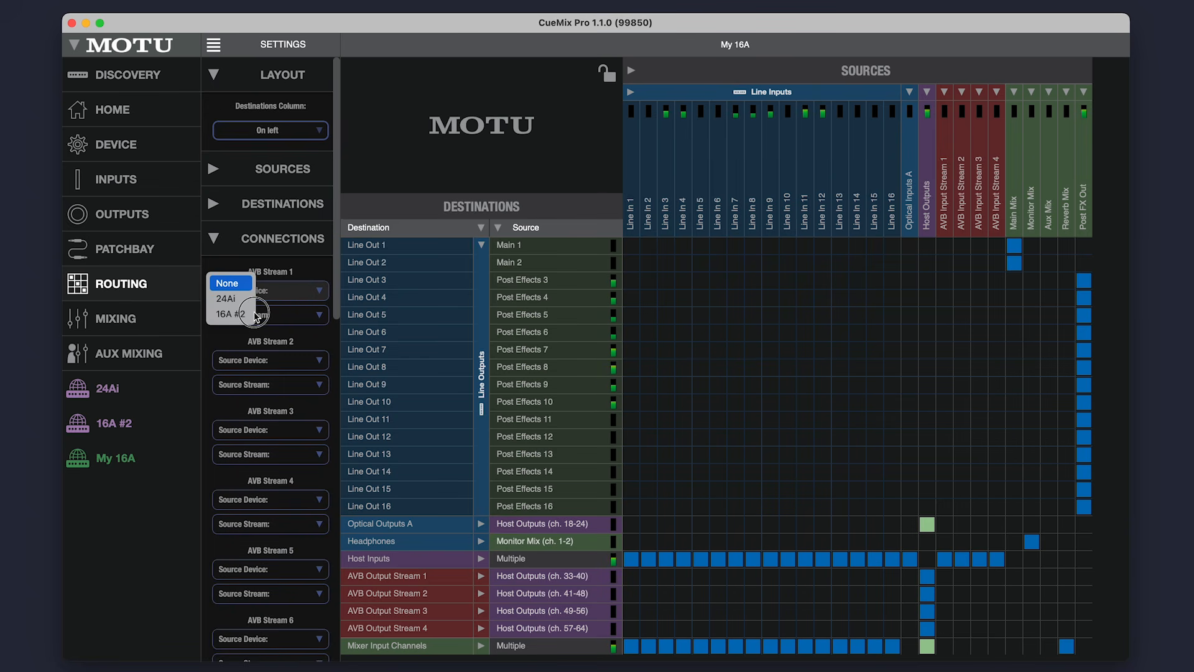
{"action": "left_click", "coordinate": [273, 367]}
{"action": "left_click", "coordinate": [245, 369]}
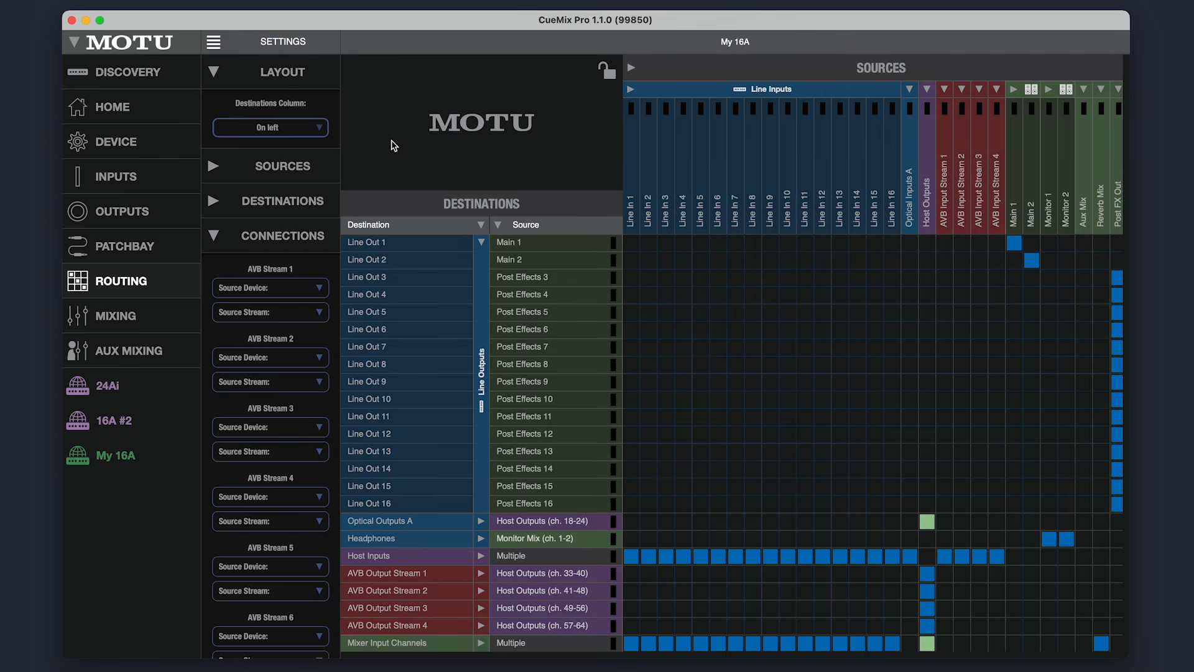
Step: Open the mixer, review the input, reverb, aux, monitor and main strips, and inspect the Monitor 1-2 source choices
{"action": "left_click", "coordinate": [136, 317]}
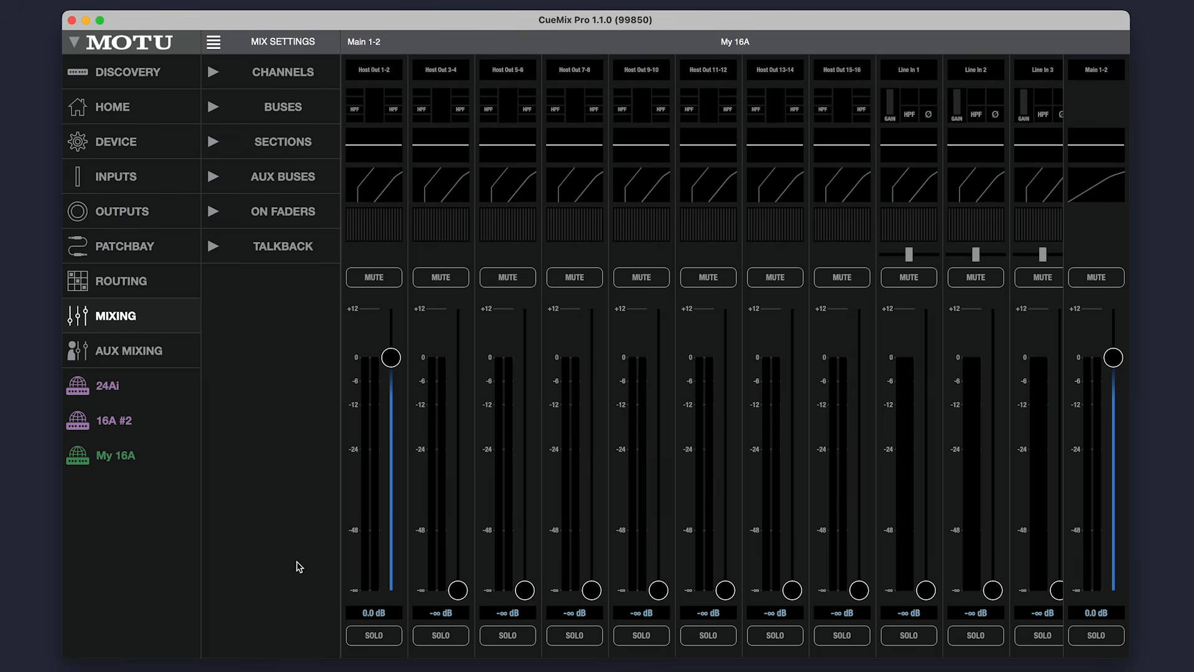
{"action": "left_click_drag", "start_coordinate": [381, 658], "coordinate": [886, 660]}
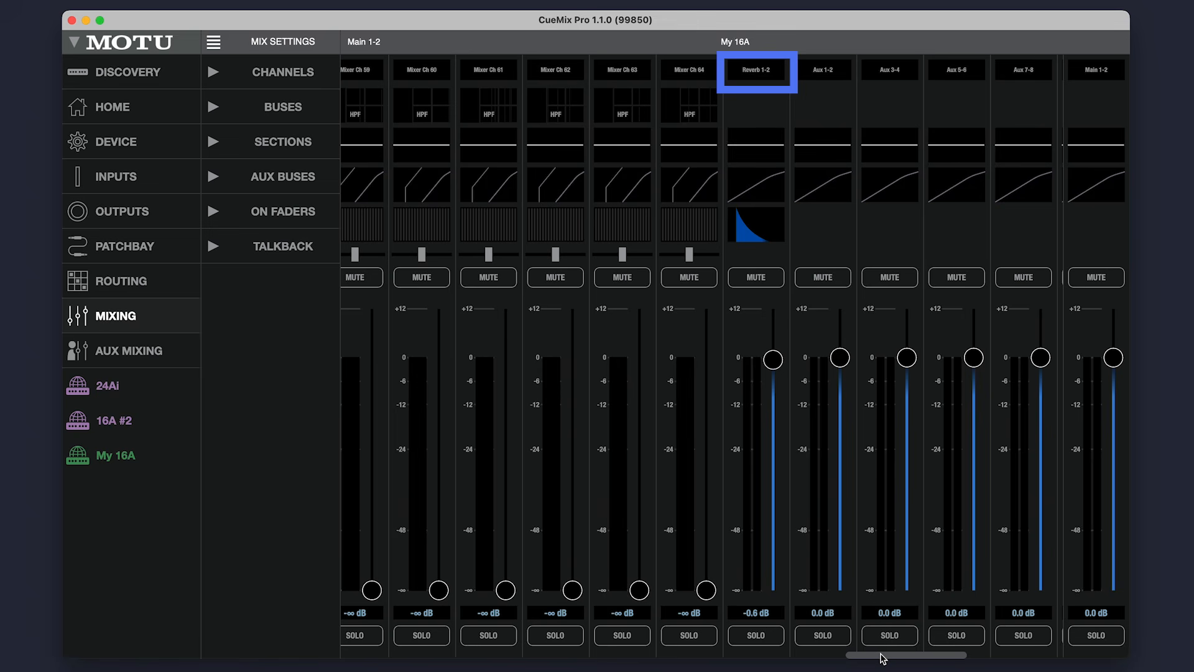
{"action": "left_click_drag", "start_coordinate": [883, 659], "coordinate": [1115, 655]}
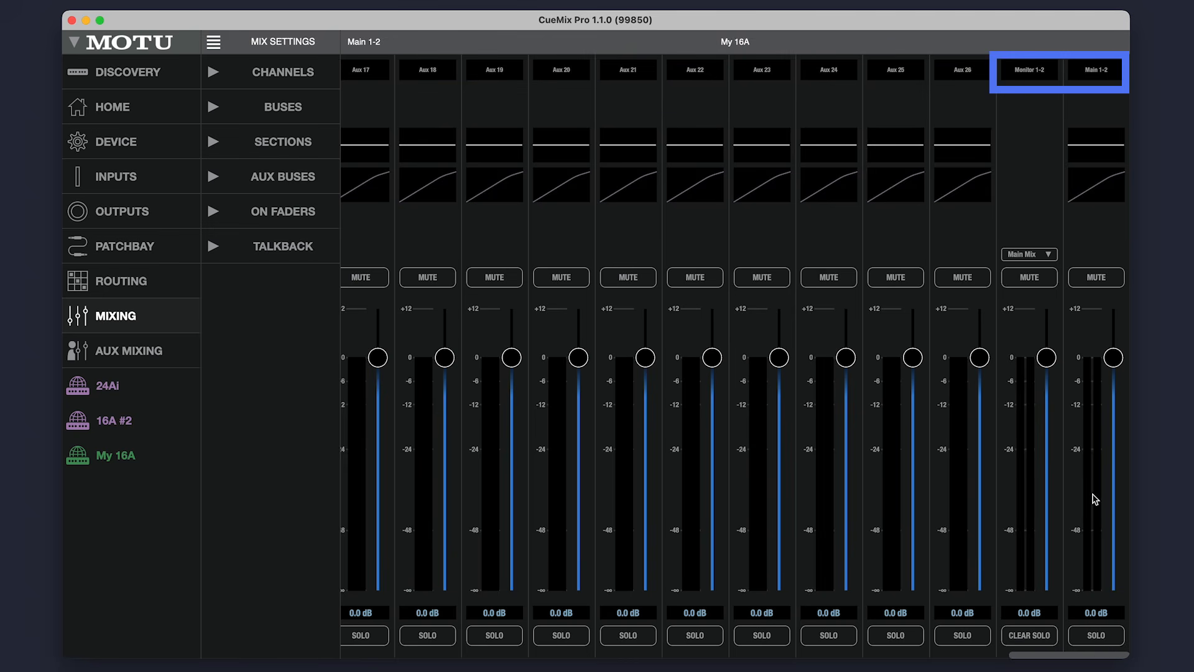
{"action": "left_click", "coordinate": [1050, 256]}
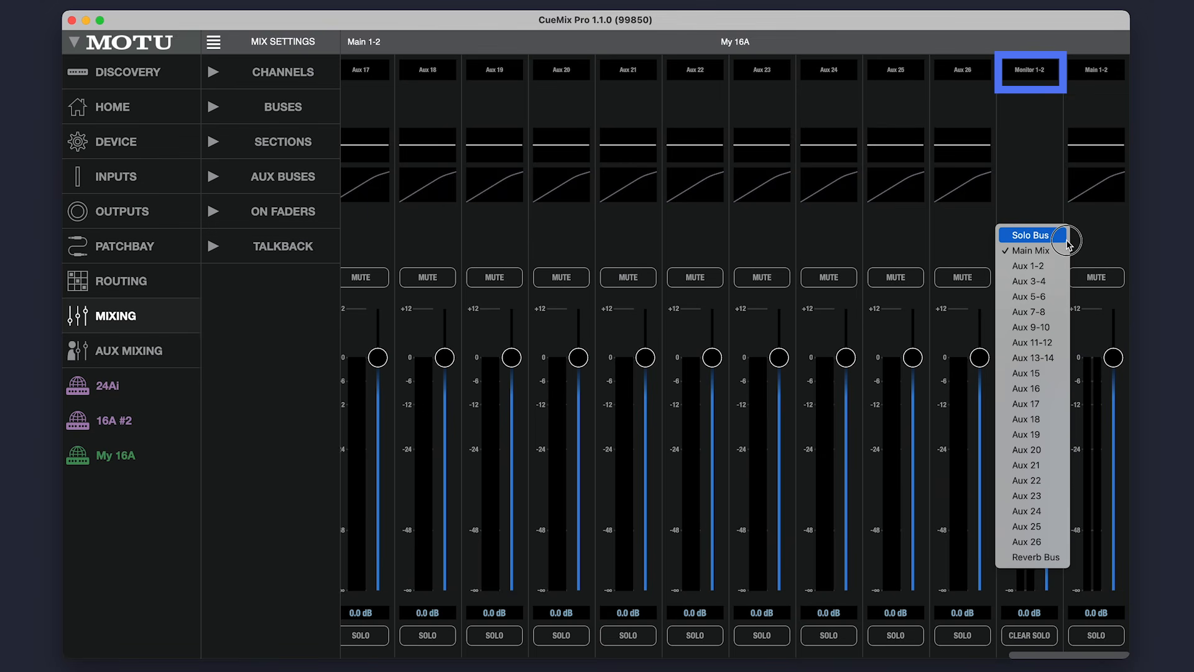
{"action": "left_click", "coordinate": [1068, 250]}
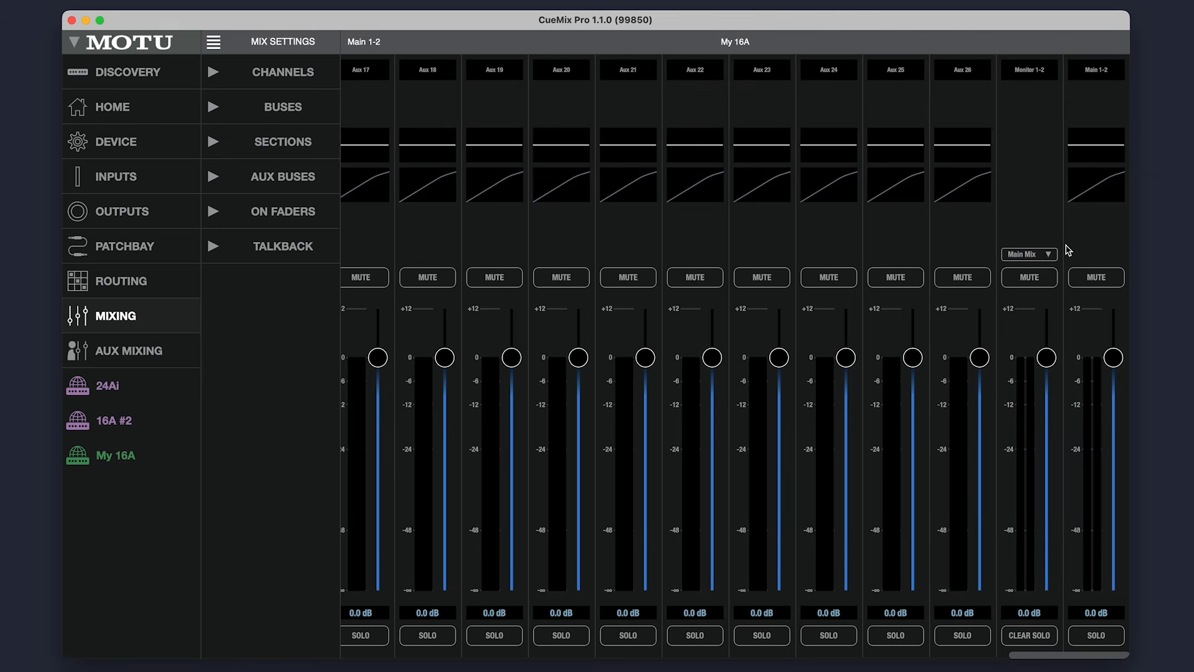
Step: Raise the Host Out 3-4 fader to about +1.1 dB, Host Out 13-14 to +0.7 dB and Host Out 11-12 to +1.2 dB
{"action": "left_click_drag", "start_coordinate": [1038, 656], "coordinate": [352, 669]}
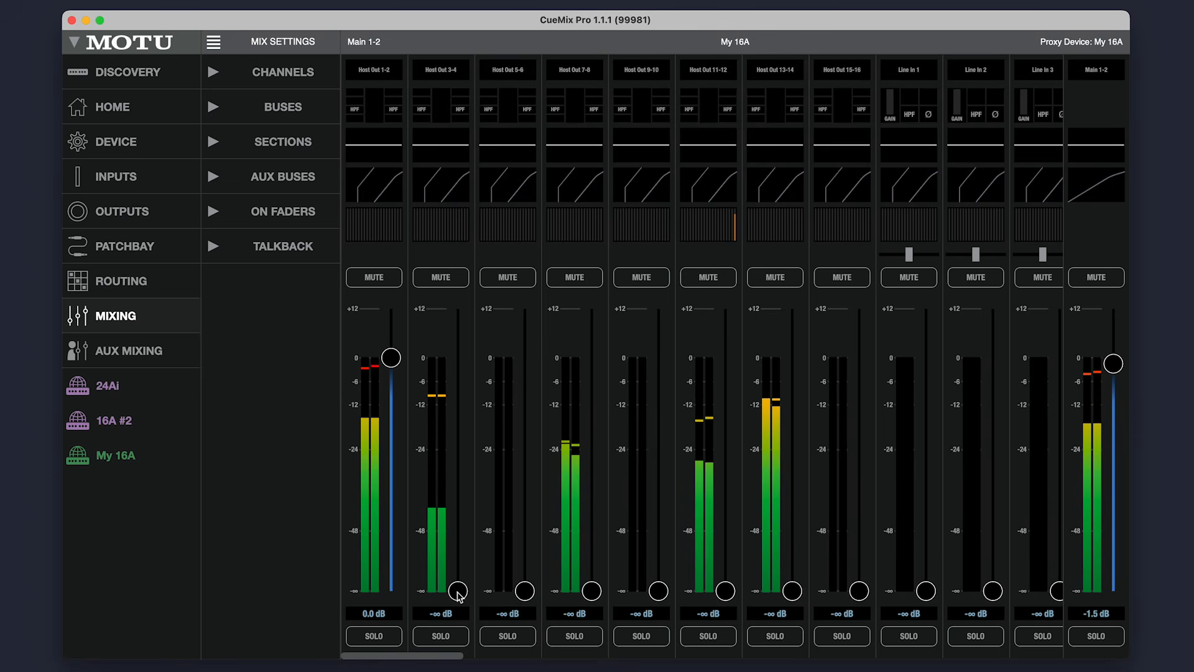
{"action": "left_click_drag", "start_coordinate": [458, 589], "coordinate": [469, 348]}
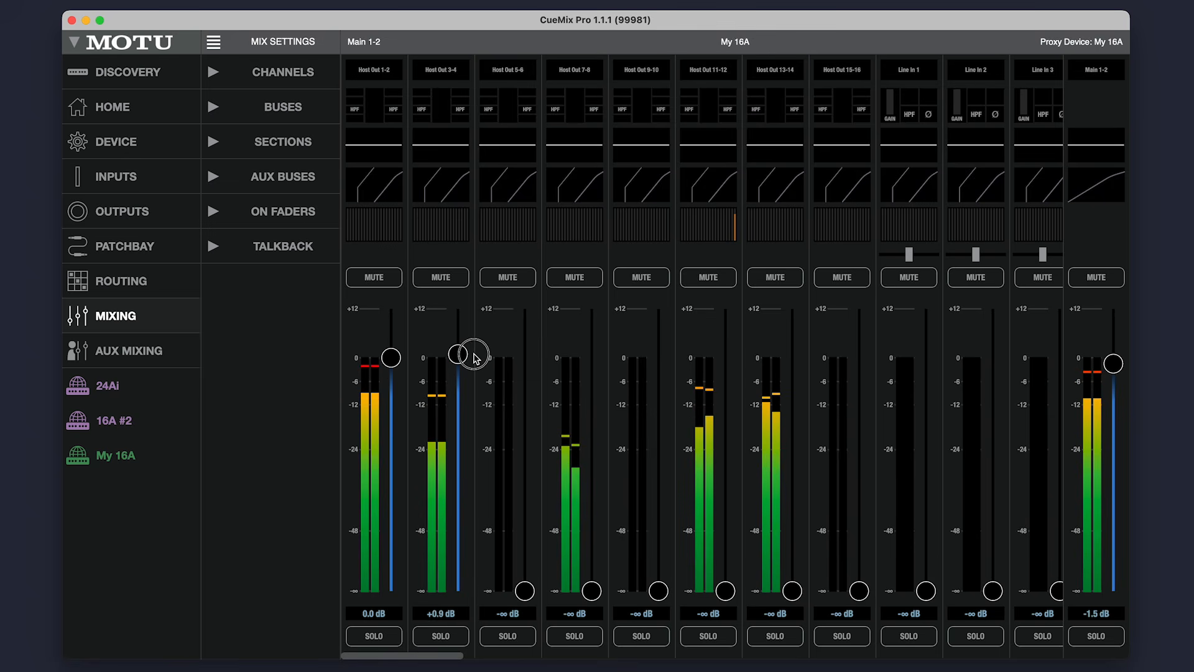
{"action": "left_click_drag", "start_coordinate": [792, 591], "coordinate": [794, 355]}
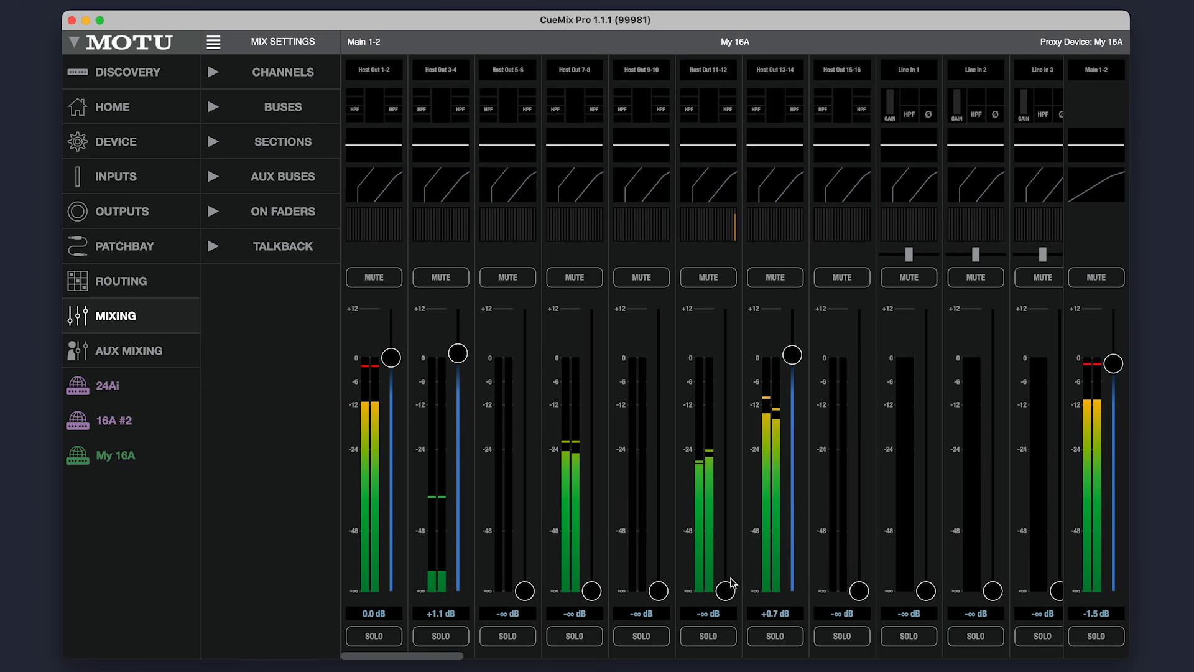
{"action": "left_click_drag", "start_coordinate": [726, 590], "coordinate": [731, 356]}
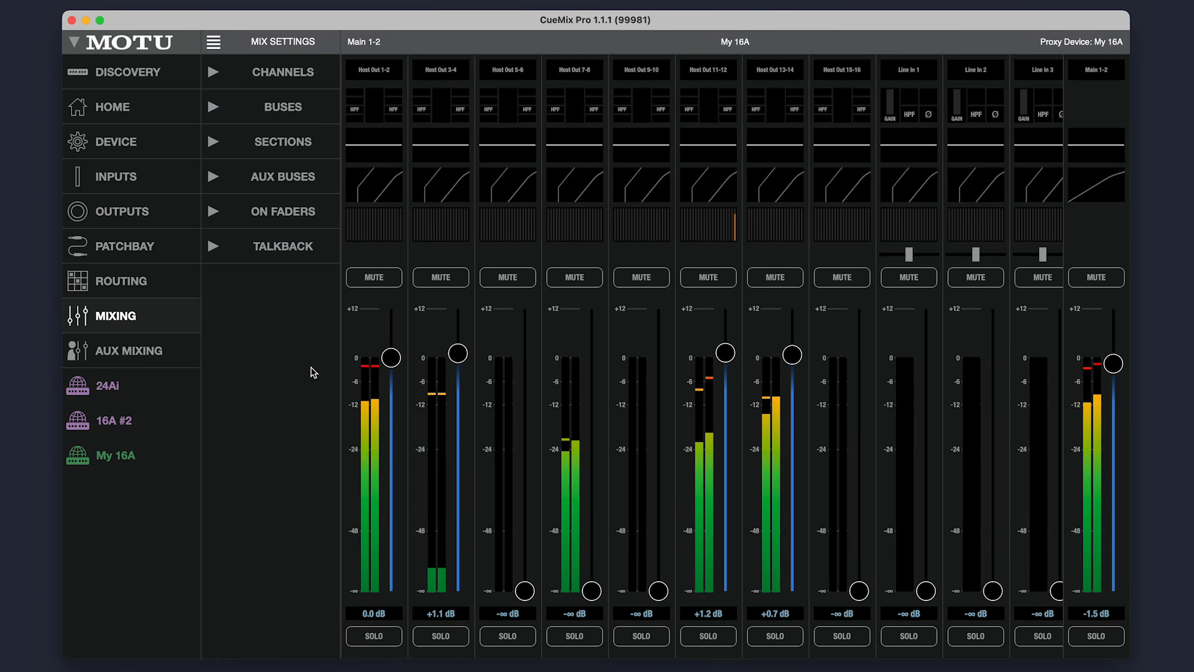
Step: Drop the Host Out 1-2 and Host Out 3-4 faders to -∞ dB and bring both back to 0.0 dB
{"action": "double_click", "coordinate": [393, 359]}
{"action": "double_click", "coordinate": [460, 355]}
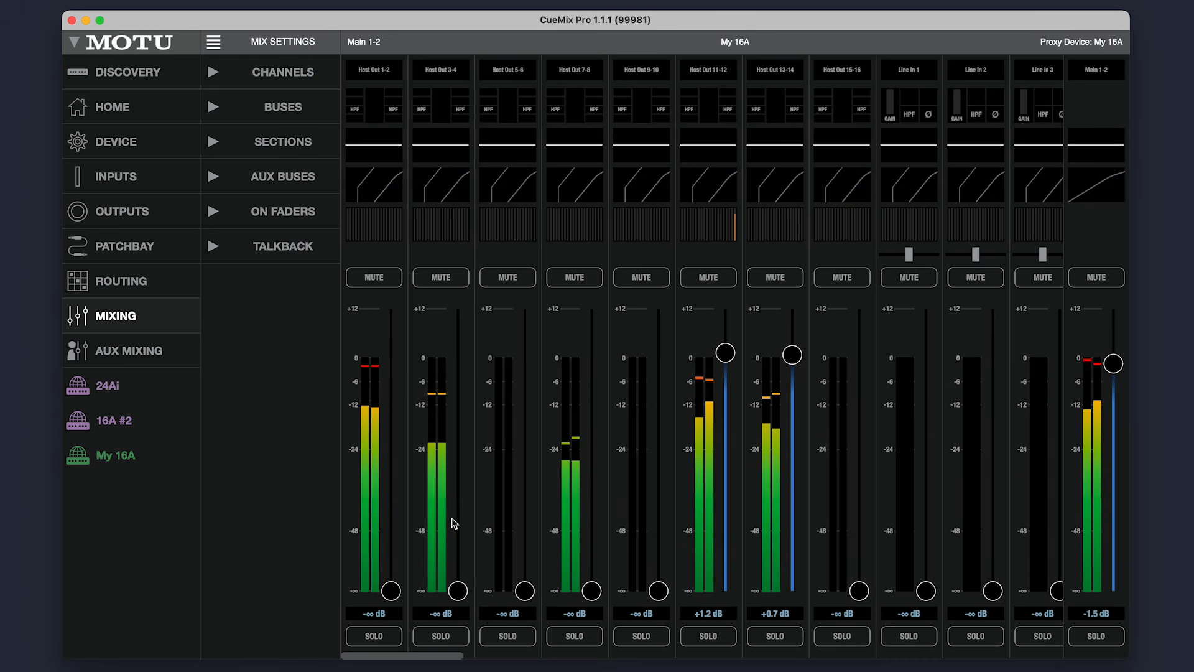
{"action": "double_click", "coordinate": [459, 590]}
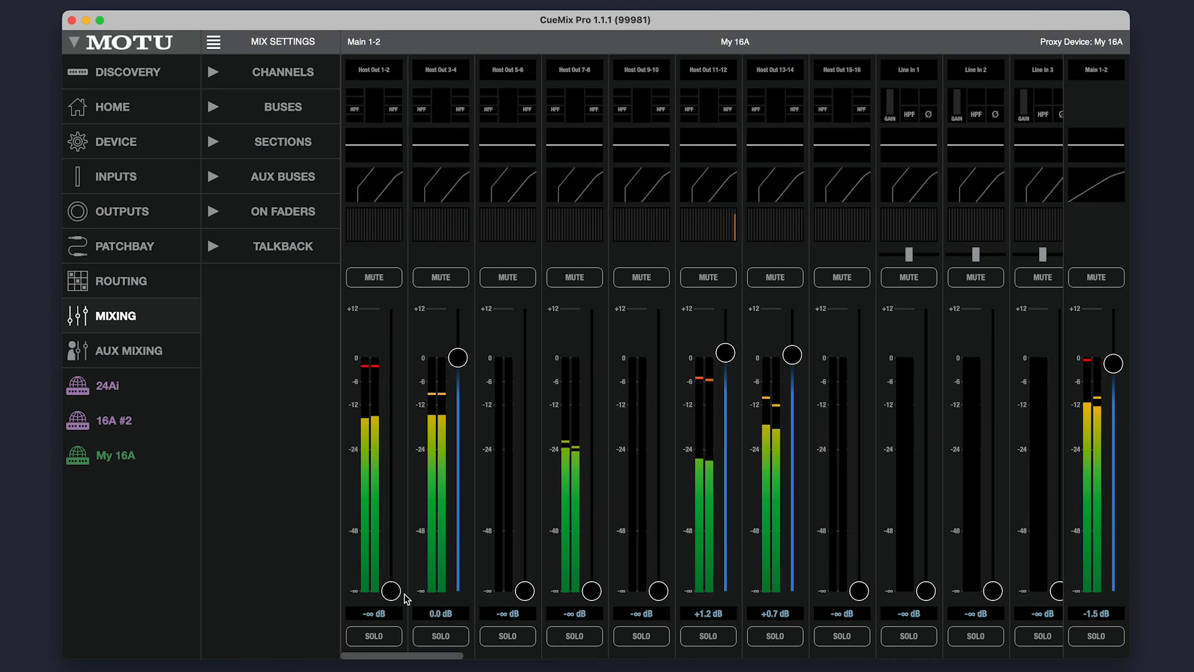
{"action": "double_click", "coordinate": [392, 591]}
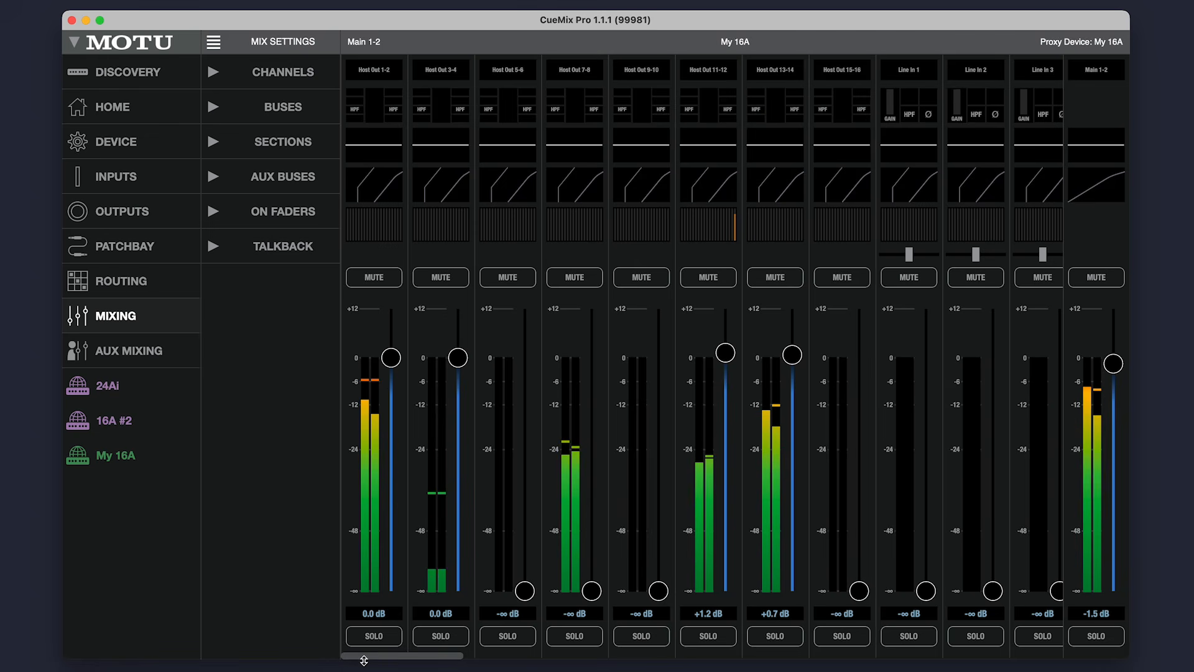
Step: Raise the Line In 7-8 fader to about +0.9 dB and inspect the Reverb 1-2 and remaining mixer channels
{"action": "left_click_drag", "start_coordinate": [368, 657], "coordinate": [449, 658]}
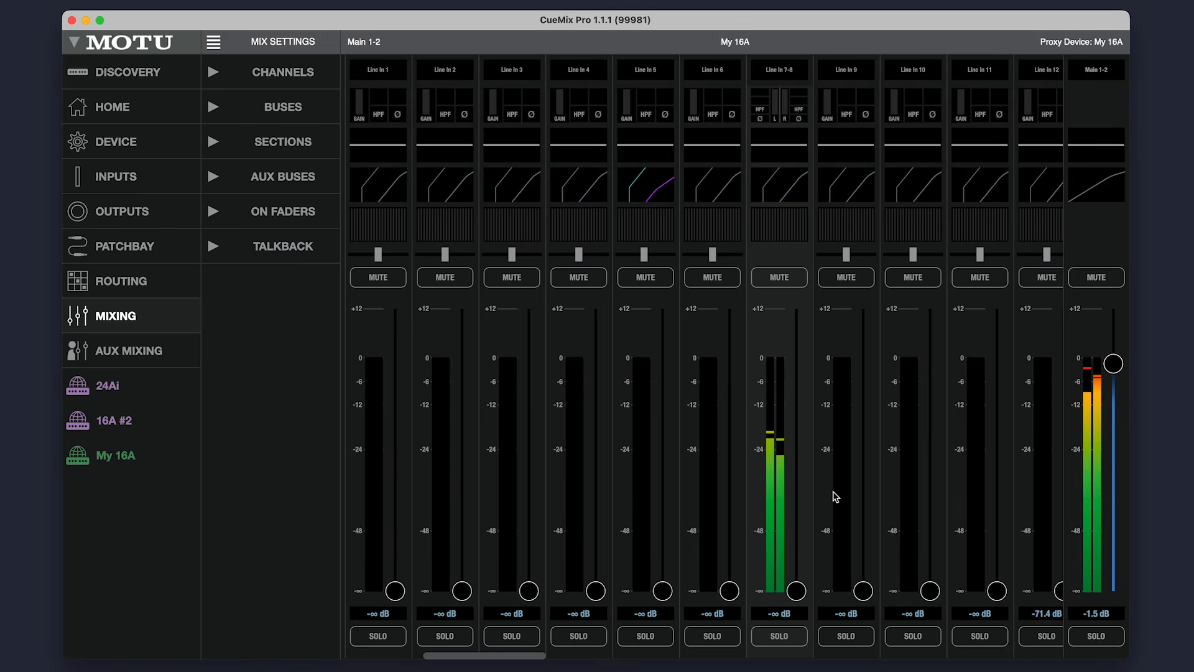
{"action": "left_click_drag", "start_coordinate": [799, 596], "coordinate": [810, 360]}
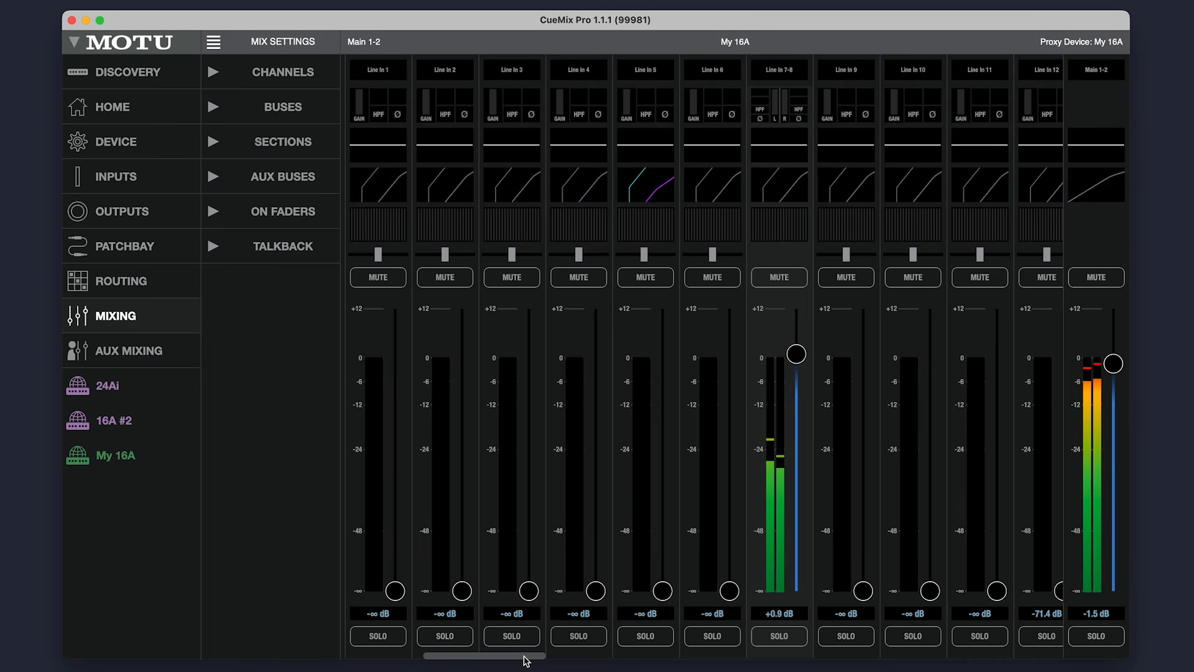
{"action": "left_click_drag", "start_coordinate": [523, 660], "coordinate": [667, 659]}
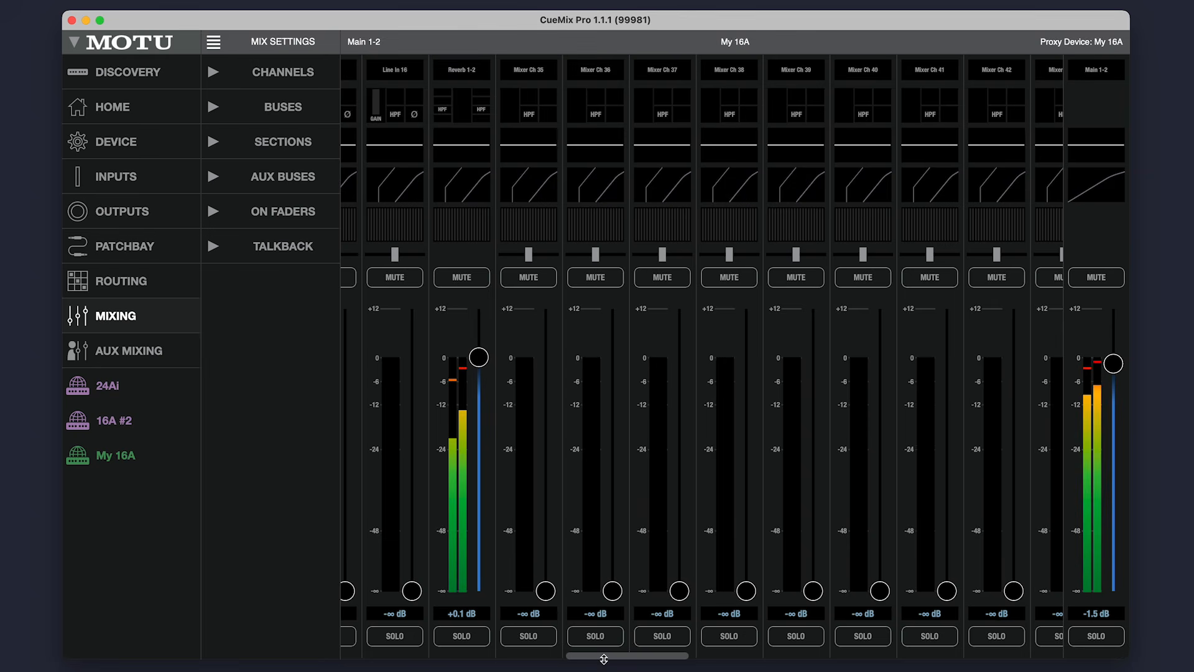
{"action": "left_click_drag", "start_coordinate": [603, 657], "coordinate": [365, 665]}
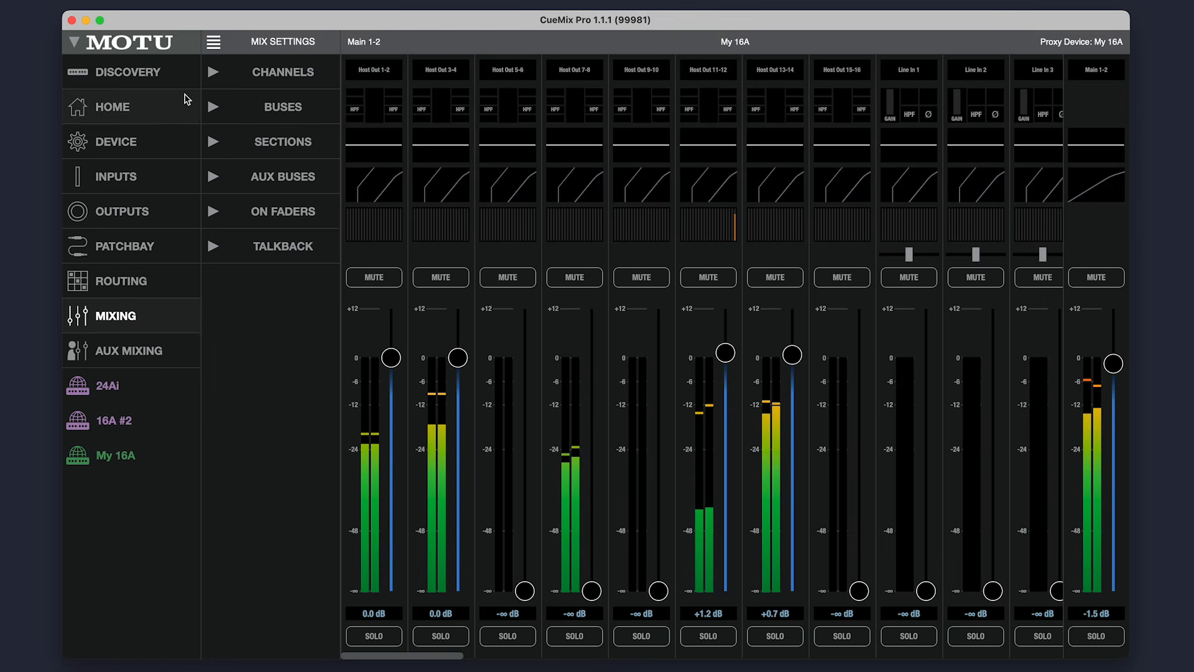
Step: Toggle the mix settings sidebar off and on, and expand its list of mixer channels to examine the visibility options
{"action": "left_click", "coordinate": [213, 48]}
{"action": "left_click", "coordinate": [213, 48]}
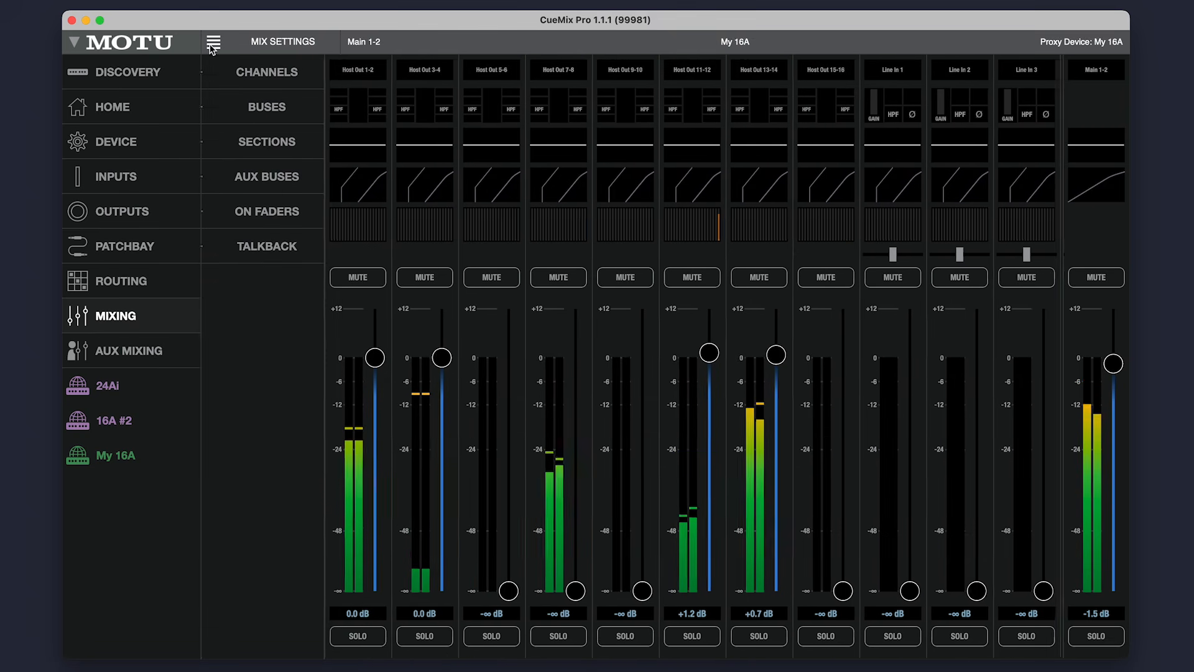
{"action": "left_click", "coordinate": [211, 48]}
{"action": "left_click", "coordinate": [210, 48]}
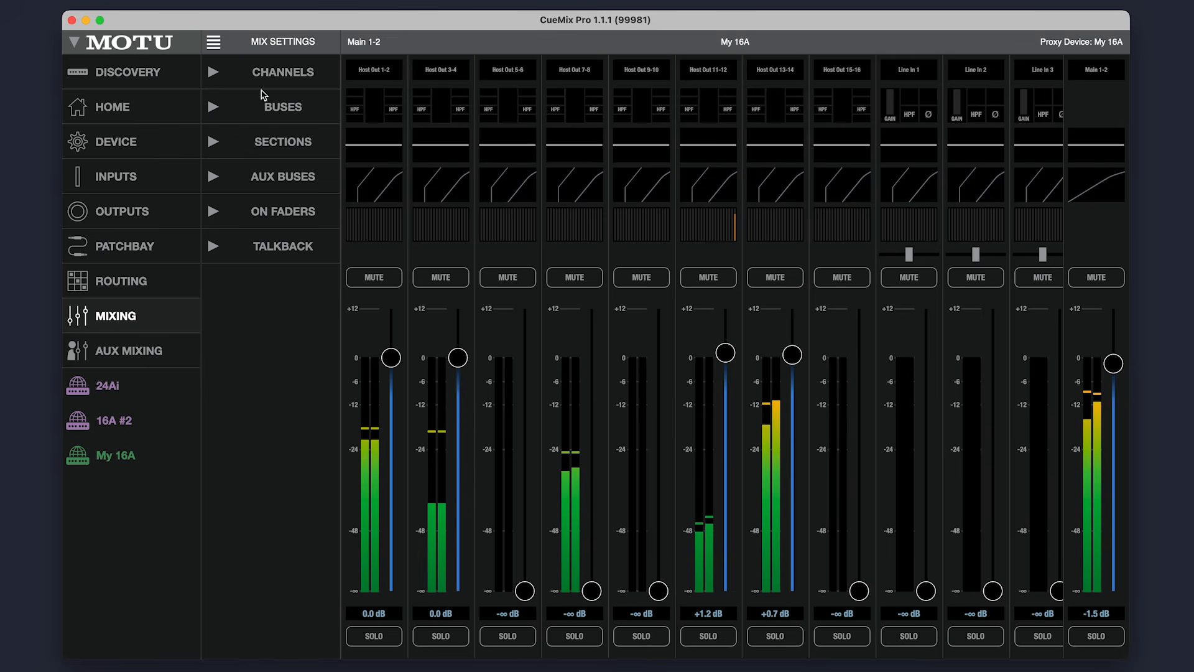
{"action": "left_click", "coordinate": [214, 73]}
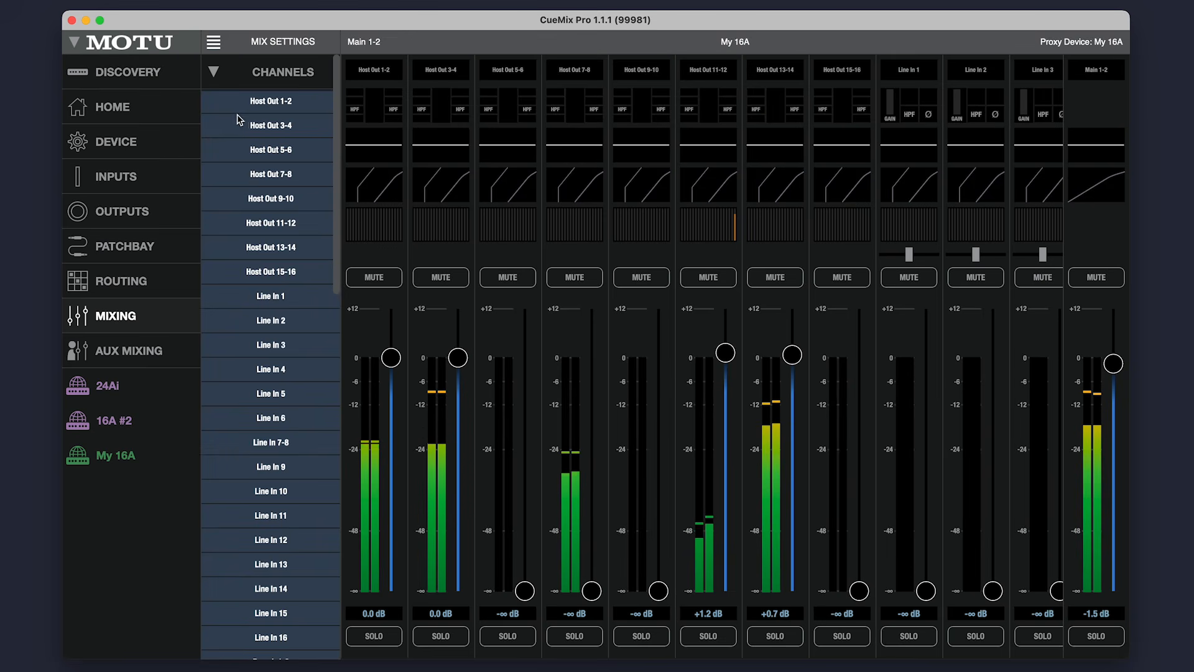
{"action": "left_click_drag", "start_coordinate": [257, 104], "coordinate": [226, 104]}
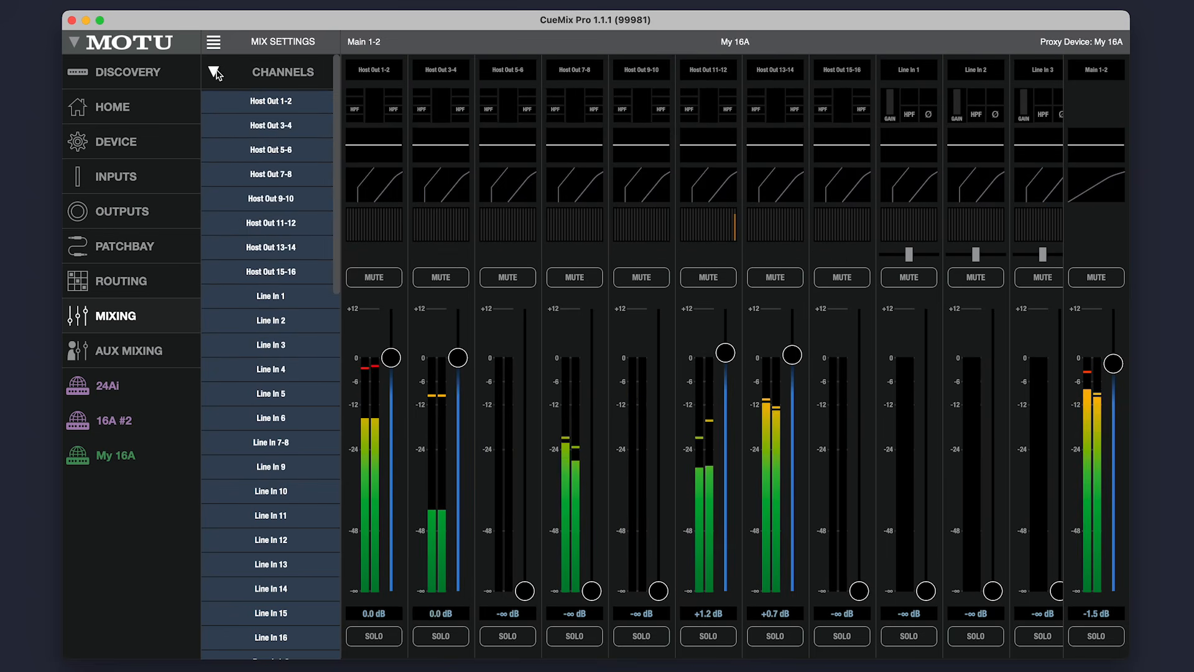
Step: Examine the list of mixer buses and look through the aux bus channels in the mixer
{"action": "left_click", "coordinate": [212, 72]}
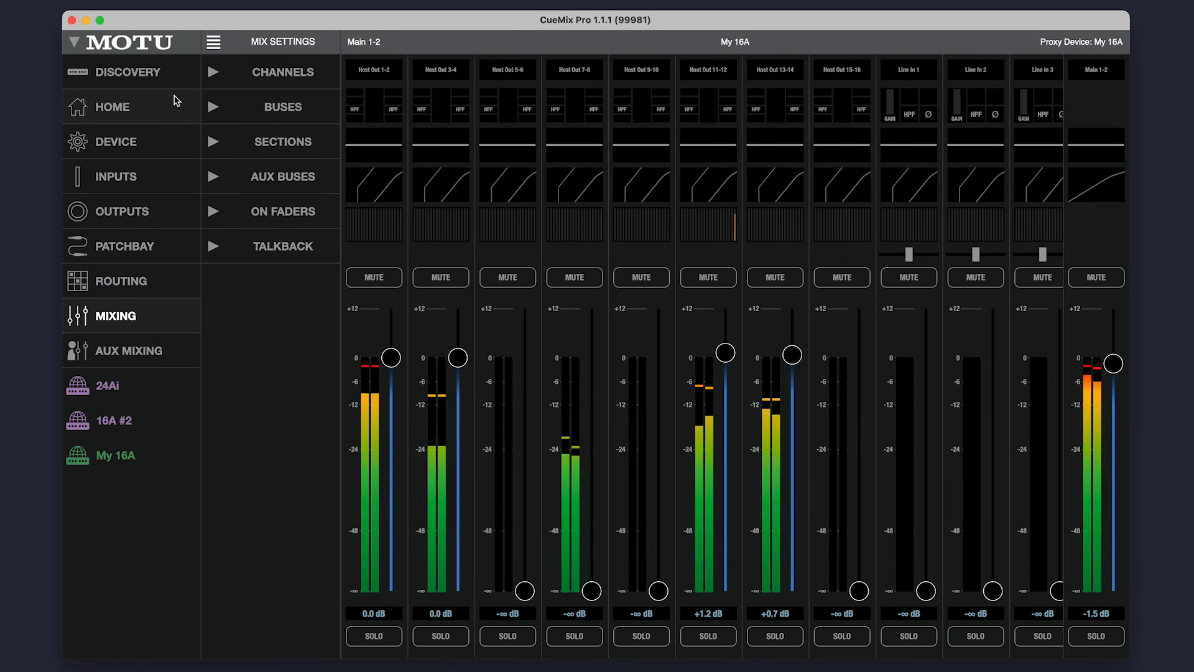
{"action": "left_click", "coordinate": [212, 108]}
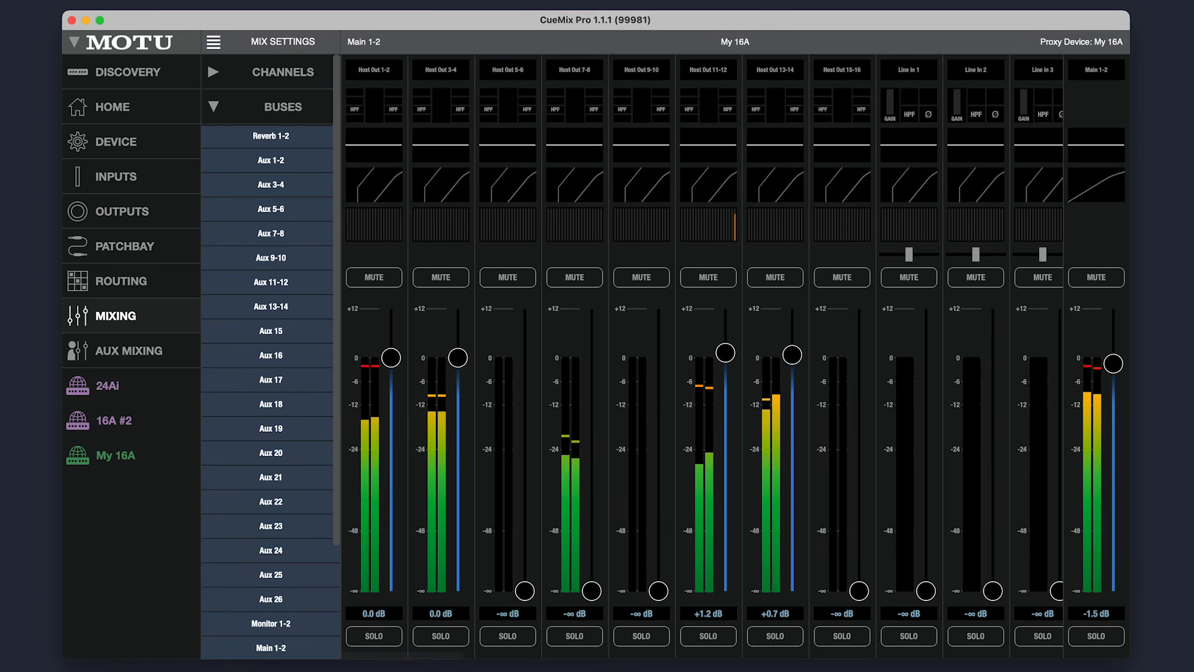
{"action": "left_click_drag", "start_coordinate": [444, 659], "coordinate": [1086, 661]}
{"action": "left_click_drag", "start_coordinate": [283, 143], "coordinate": [226, 96]}
{"action": "left_click", "coordinate": [215, 107]}
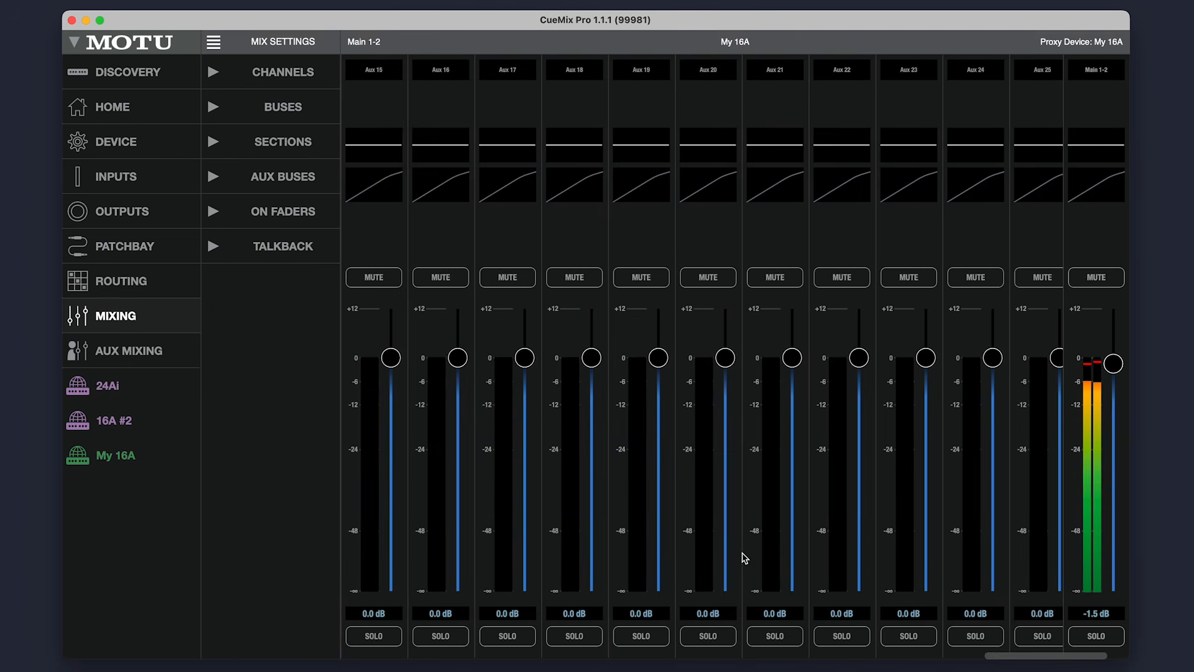
{"action": "left_click_drag", "start_coordinate": [1005, 657], "coordinate": [317, 648]}
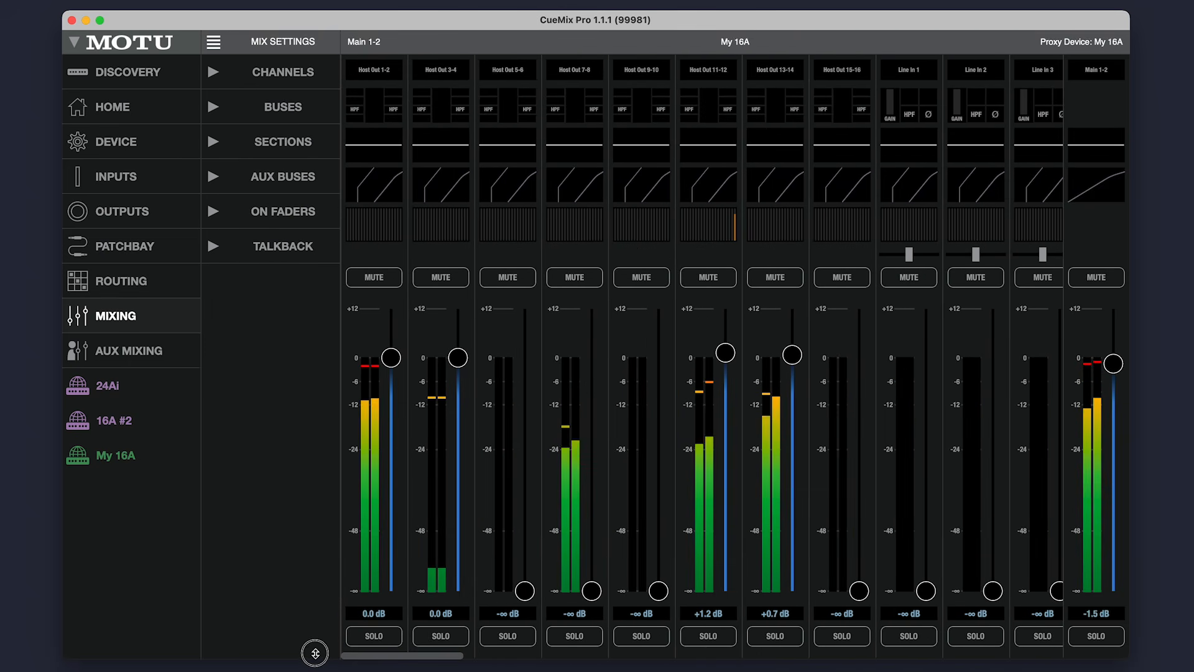
Step: Hide the Settings, EQ, Comp / Leveler, Sends and Pan sections of the mixer channels, and show them all again
{"action": "left_click", "coordinate": [214, 145]}
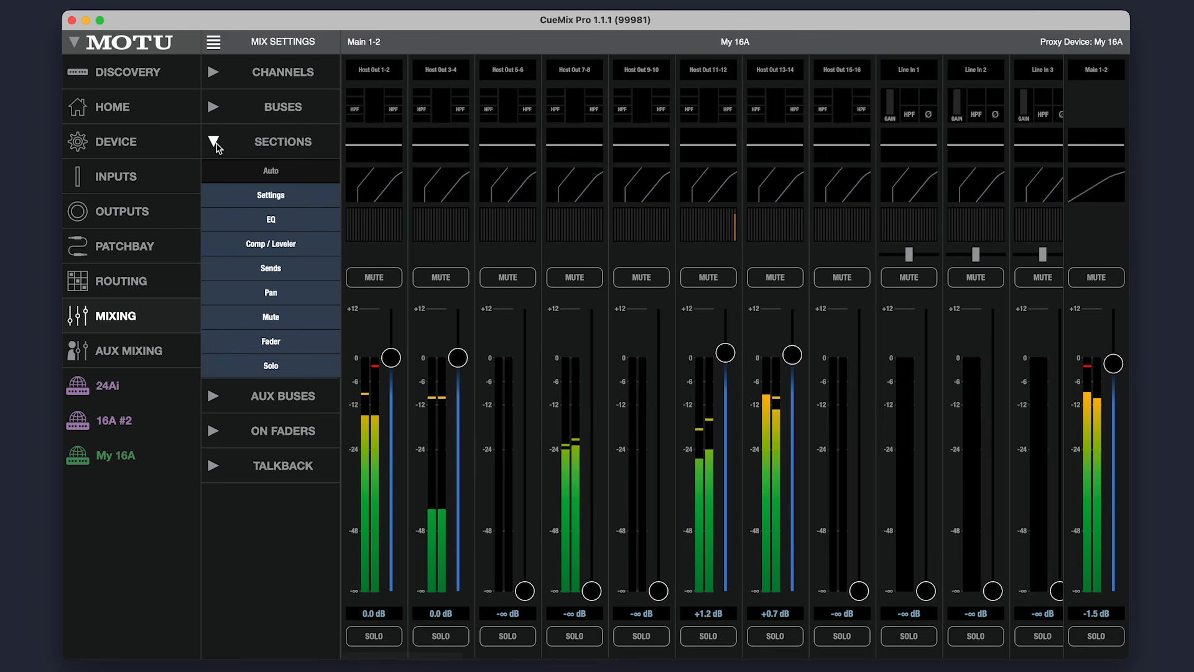
{"action": "left_click", "coordinate": [266, 197]}
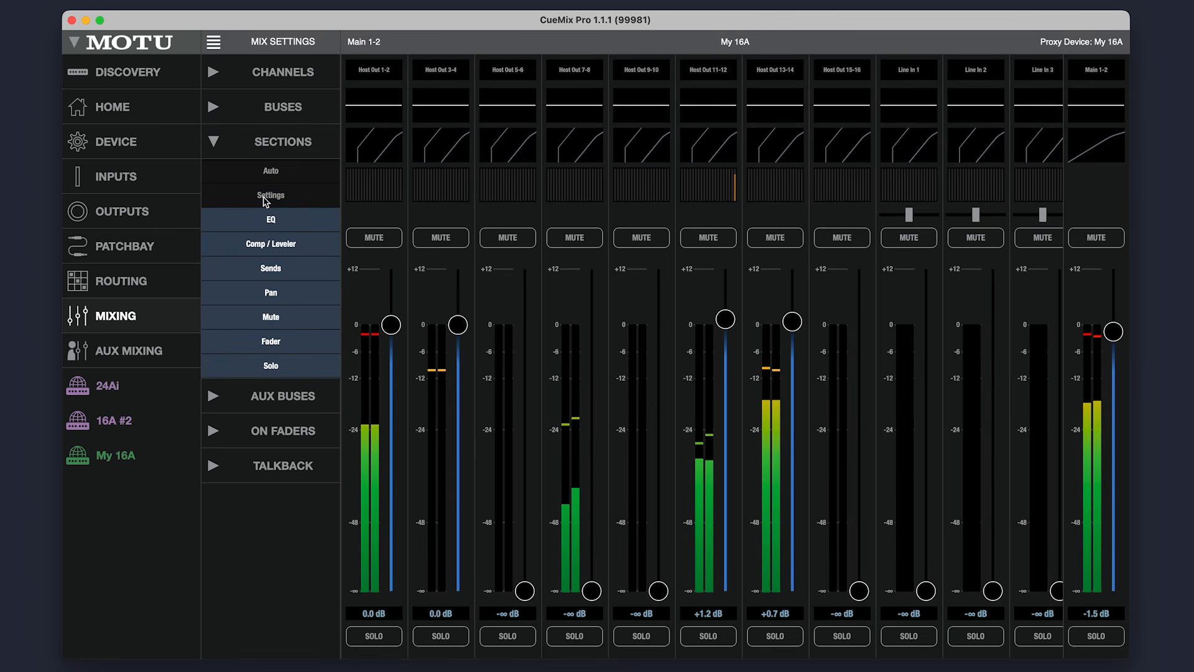
{"action": "left_click", "coordinate": [271, 220]}
{"action": "left_click", "coordinate": [271, 243]}
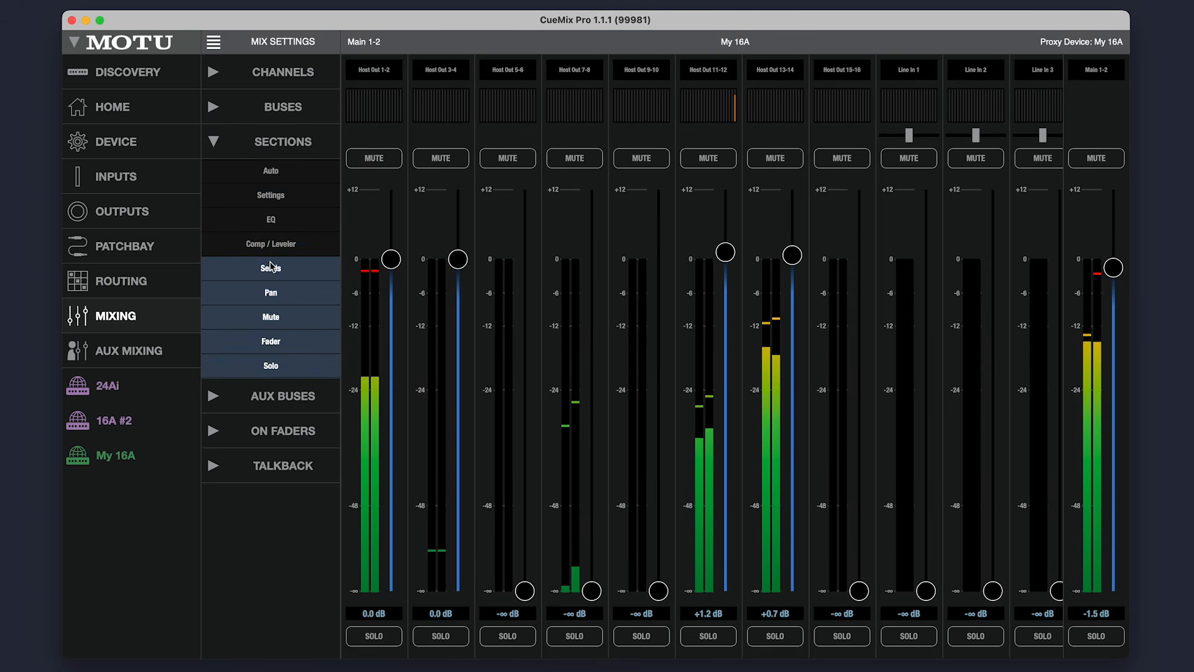
{"action": "left_click", "coordinate": [269, 268]}
{"action": "left_click", "coordinate": [273, 293]}
{"action": "left_click_drag", "start_coordinate": [273, 295], "coordinate": [266, 205]}
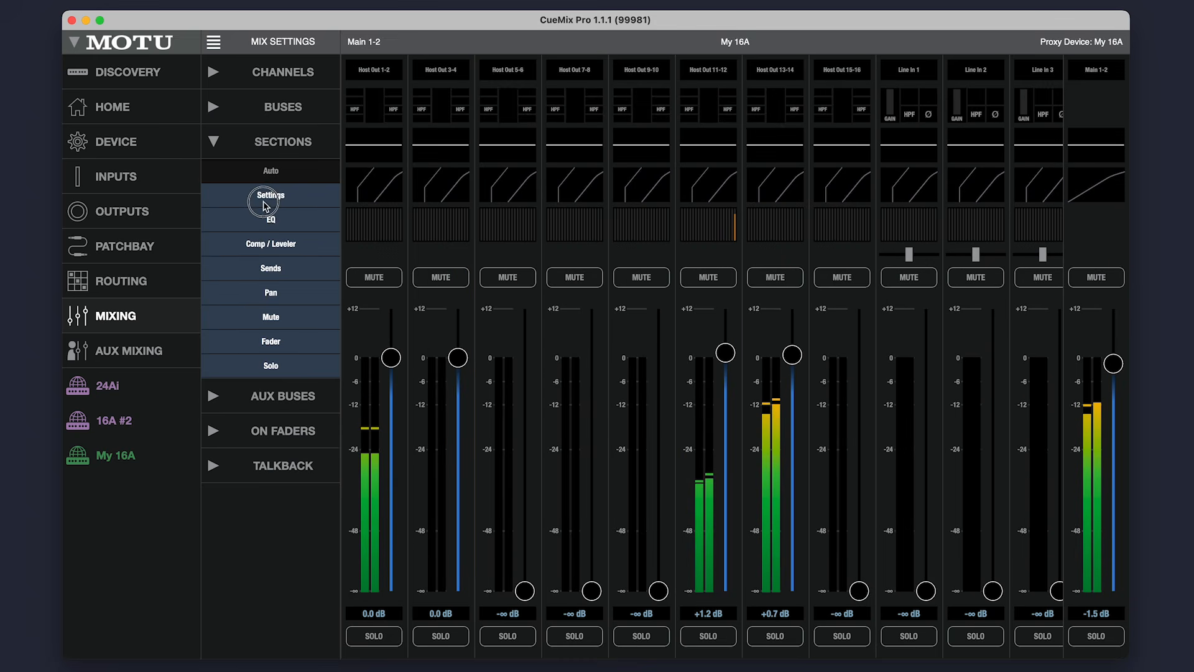
{"action": "left_click", "coordinate": [215, 143]}
Step: Split the Aux 1-2 bus into two mono buses and link them as a stereo pair again
{"action": "left_click", "coordinate": [213, 177]}
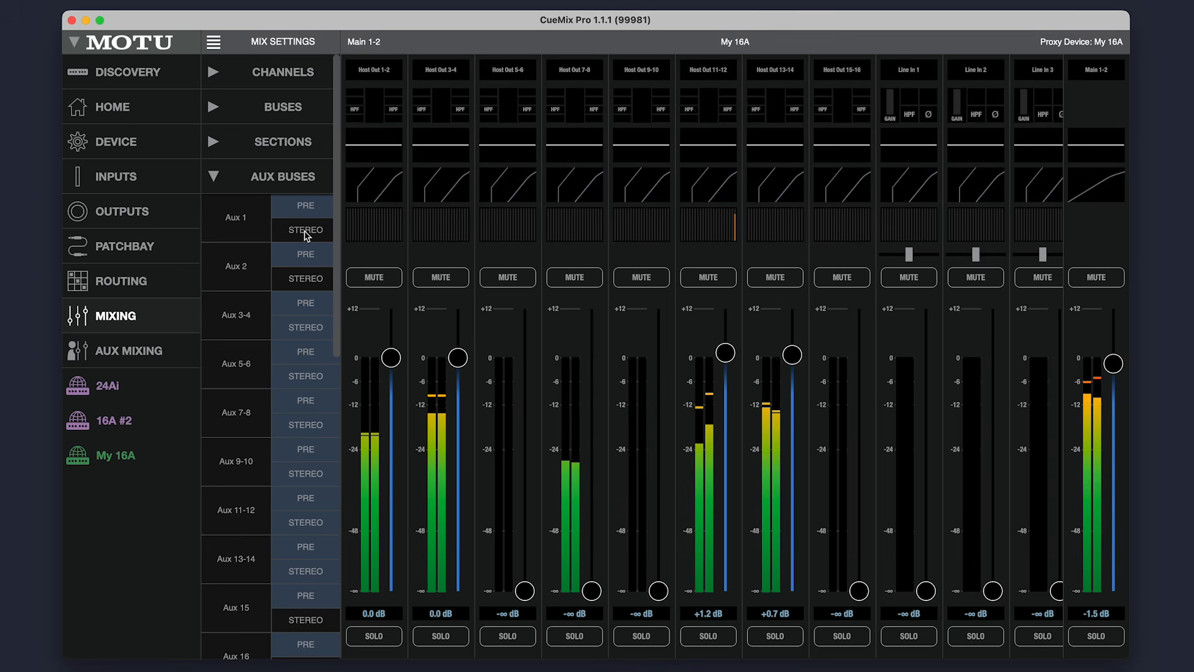
{"action": "left_click", "coordinate": [293, 327]}
{"action": "left_click", "coordinate": [293, 327]}
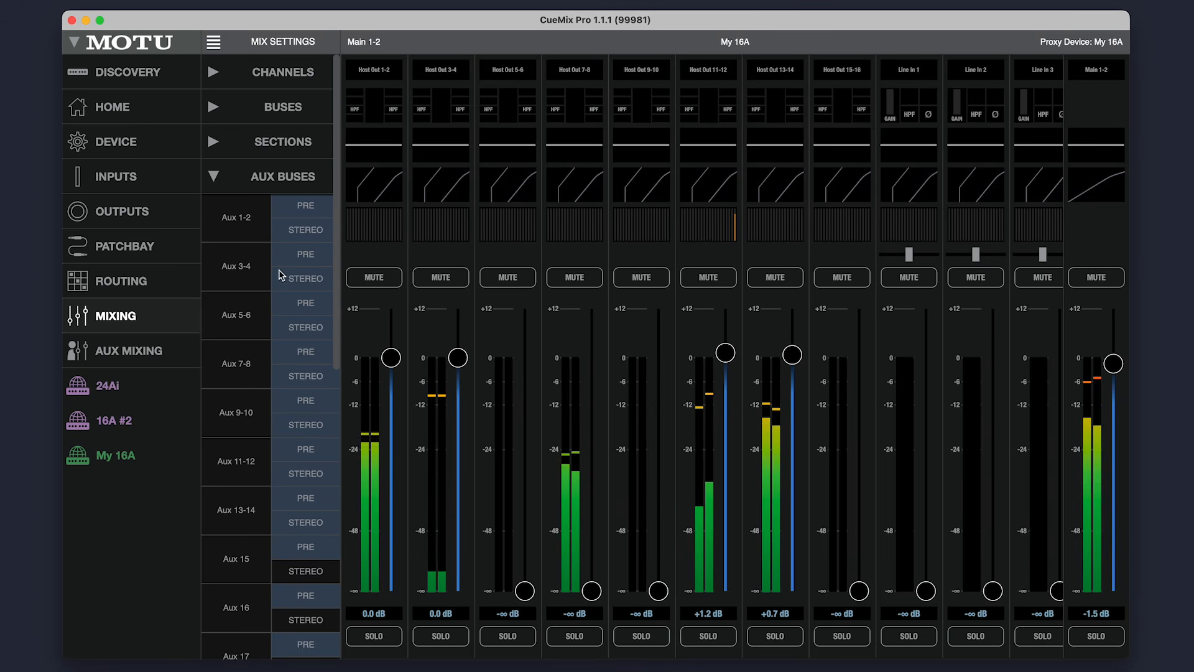
Step: Turn off the PRE option for Aux 1-2, 3-4, 5-6 and 7-8, and turn it back on for all four
{"action": "left_click", "coordinate": [301, 209]}
{"action": "left_click", "coordinate": [306, 256]}
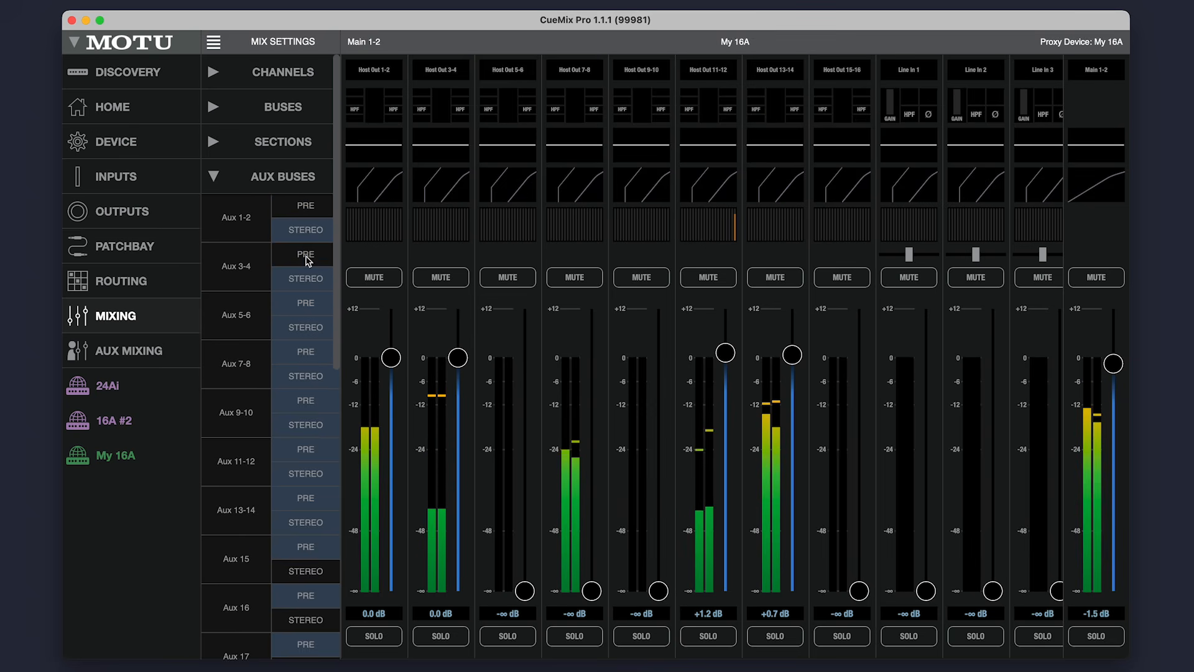
{"action": "left_click", "coordinate": [306, 311]}
{"action": "left_click", "coordinate": [307, 365]}
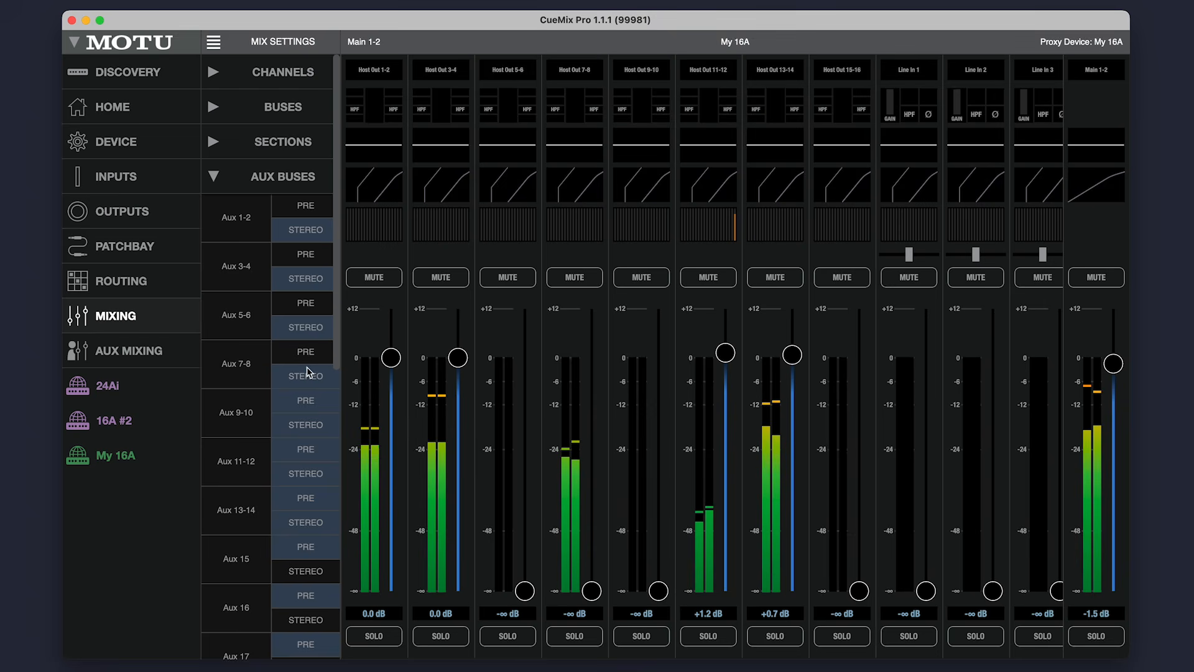
{"action": "left_click", "coordinate": [304, 355]}
{"action": "left_click", "coordinate": [304, 306]}
{"action": "left_click", "coordinate": [304, 257]}
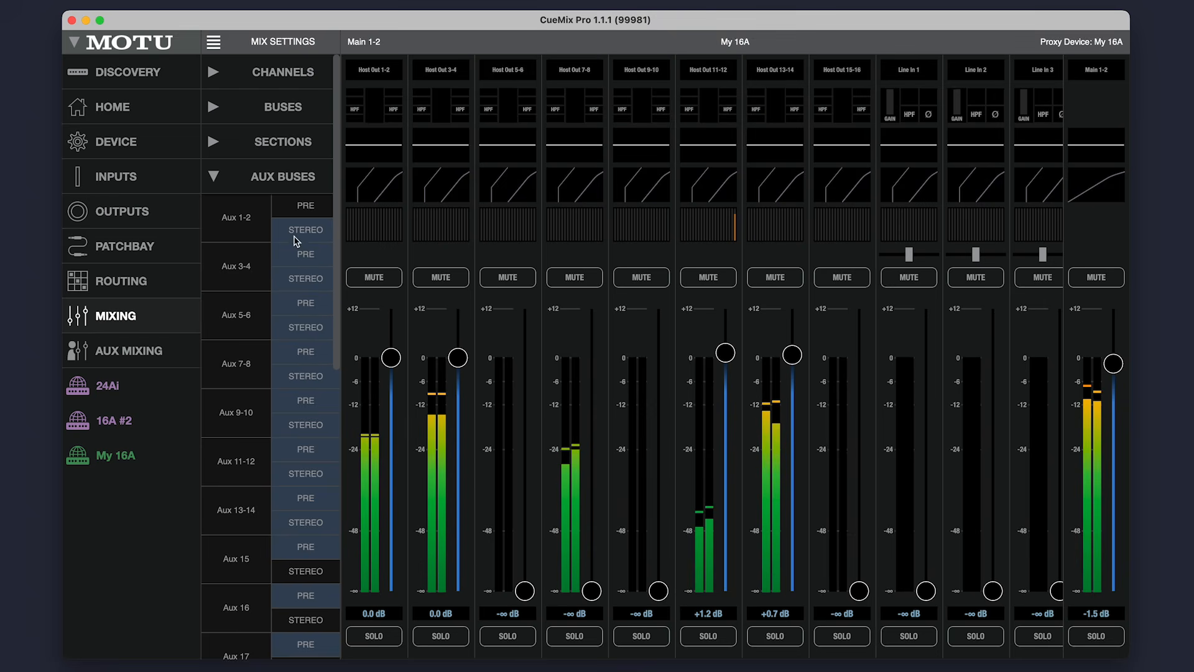
{"action": "left_click", "coordinate": [294, 209]}
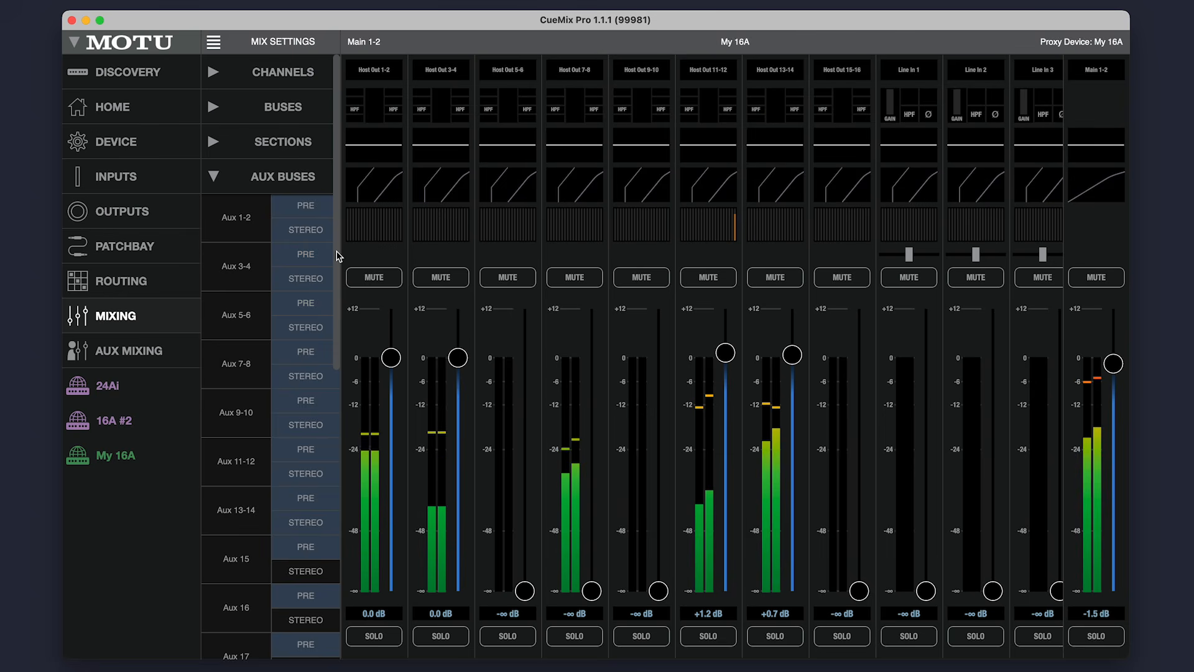
{"action": "left_click", "coordinate": [302, 210]}
{"action": "left_click", "coordinate": [303, 211]}
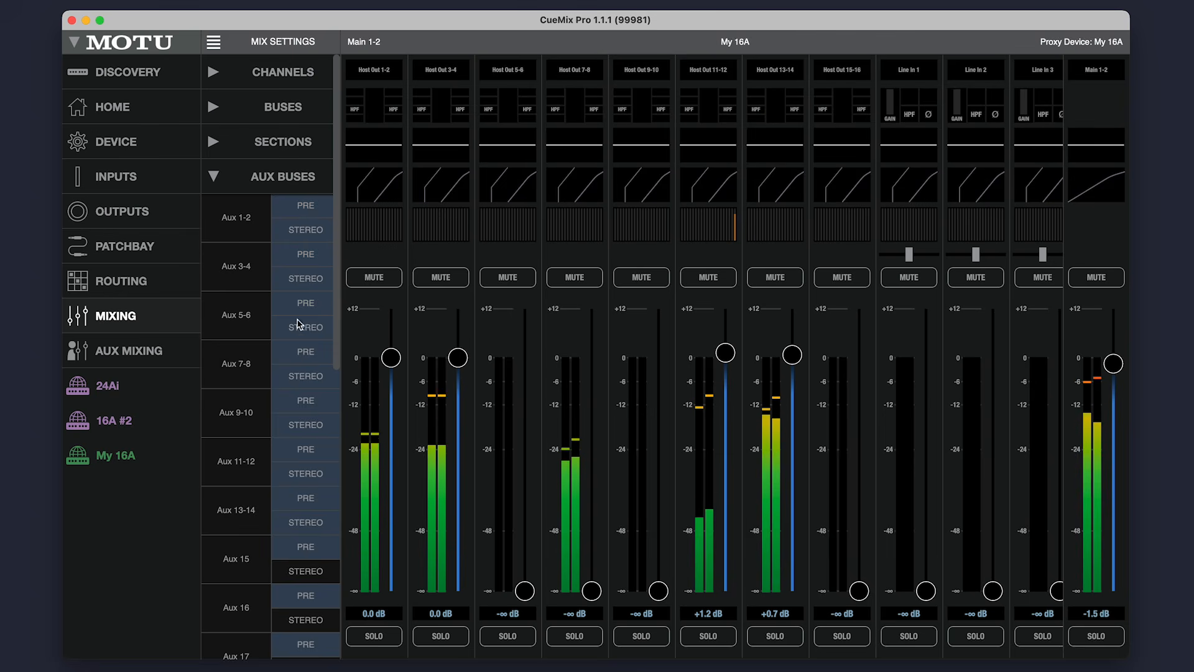
{"action": "left_click", "coordinate": [213, 178]}
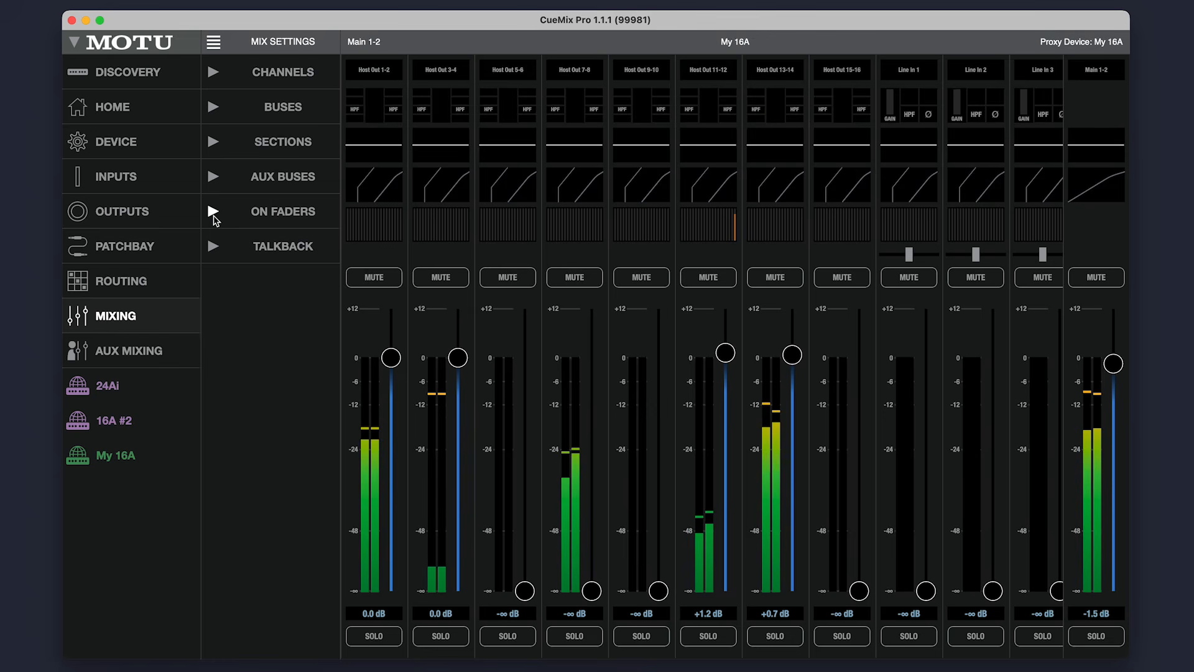
Step: Put the aux mixes from Aux 1-2 through Aux 11-12 on the faders one after another to compare their send levels
{"action": "left_click", "coordinate": [212, 212]}
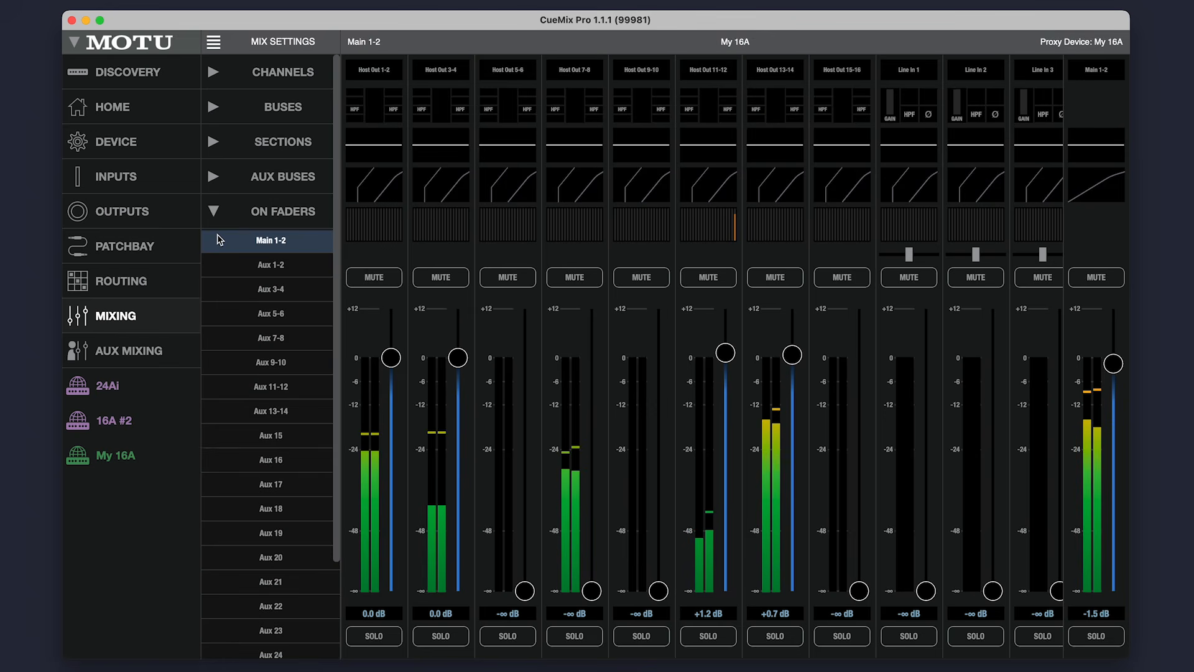
{"action": "left_click", "coordinate": [269, 273]}
{"action": "left_click", "coordinate": [269, 292]}
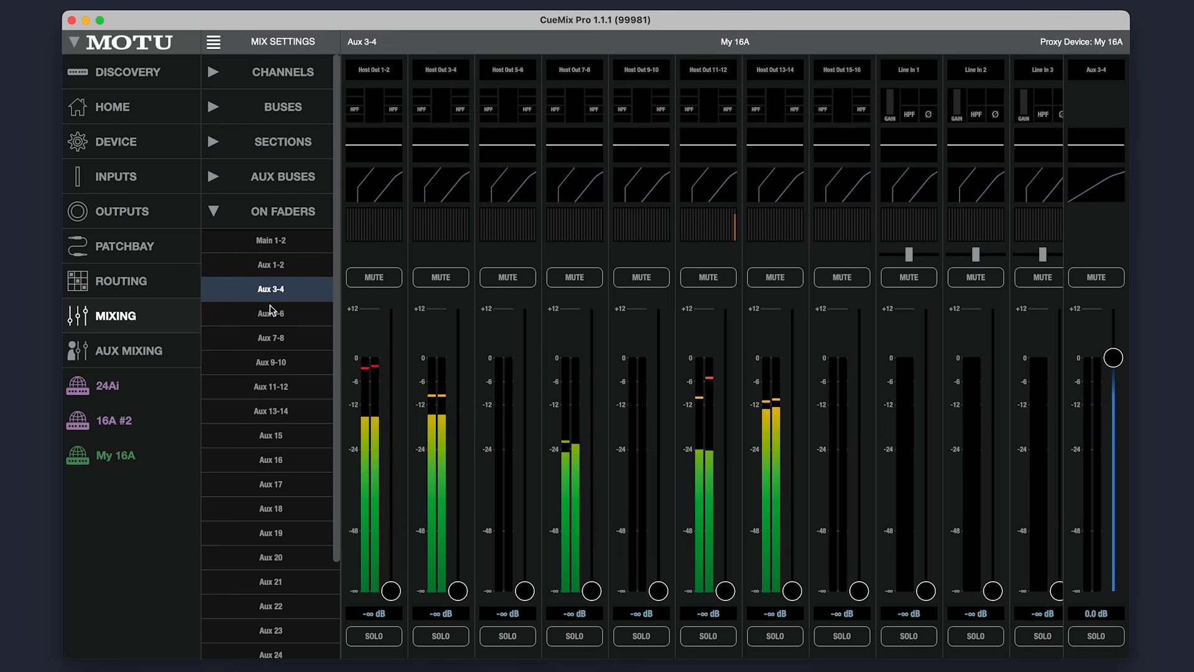
{"action": "left_click", "coordinate": [272, 314]}
{"action": "left_click", "coordinate": [274, 340]}
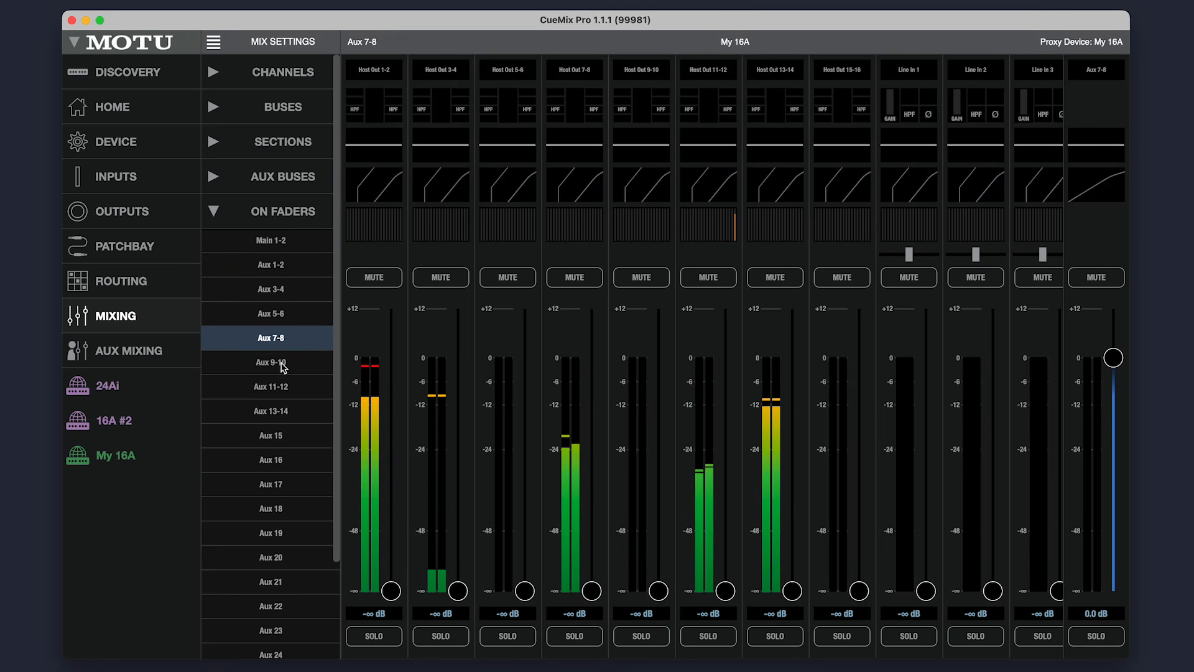
{"action": "left_click", "coordinate": [283, 366]}
{"action": "left_click", "coordinate": [282, 390]}
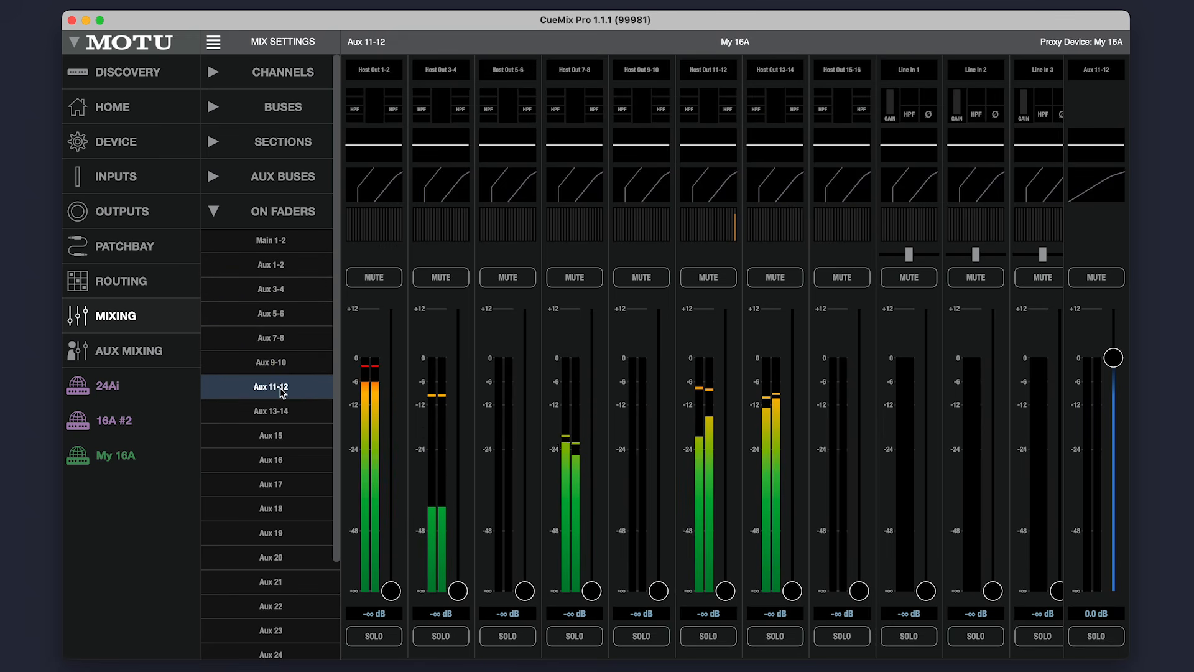
Step: Put Reverb 1-2 on the faders and raise Host Out 5-6 to about -13.4 dB, Host Out 15-16 to -12.0 and Line In 1 to -8.1
{"action": "scroll", "coordinate": [333, 467], "scroll_direction": "down", "scroll_amount": 5}
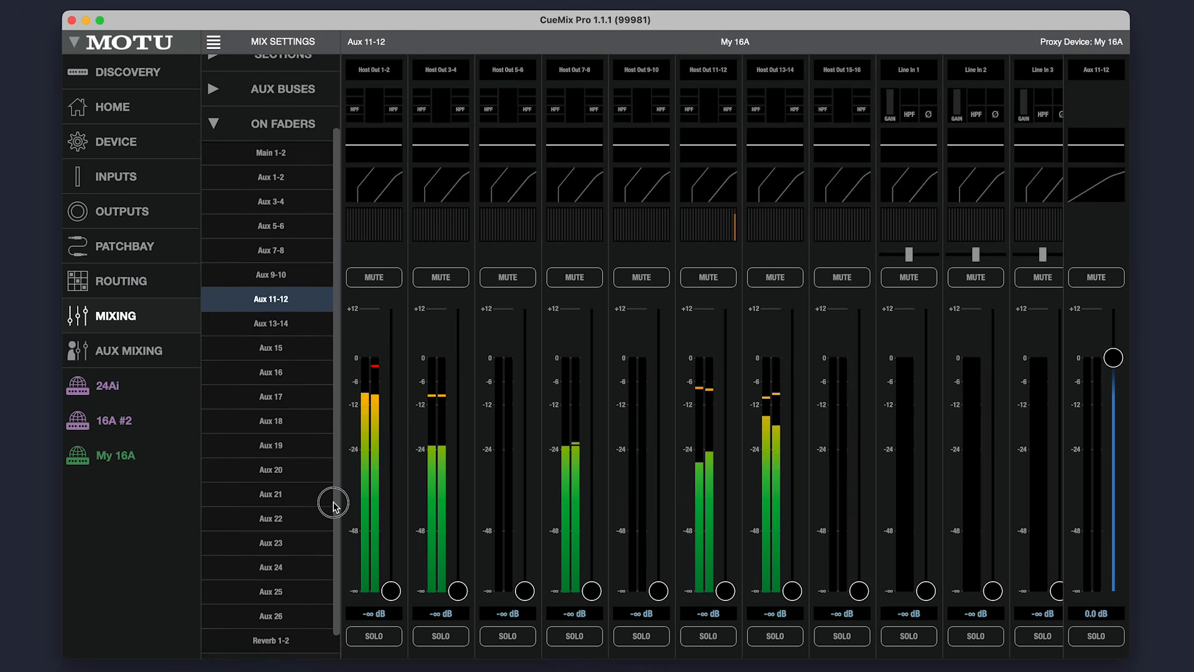
{"action": "left_click", "coordinate": [271, 613]}
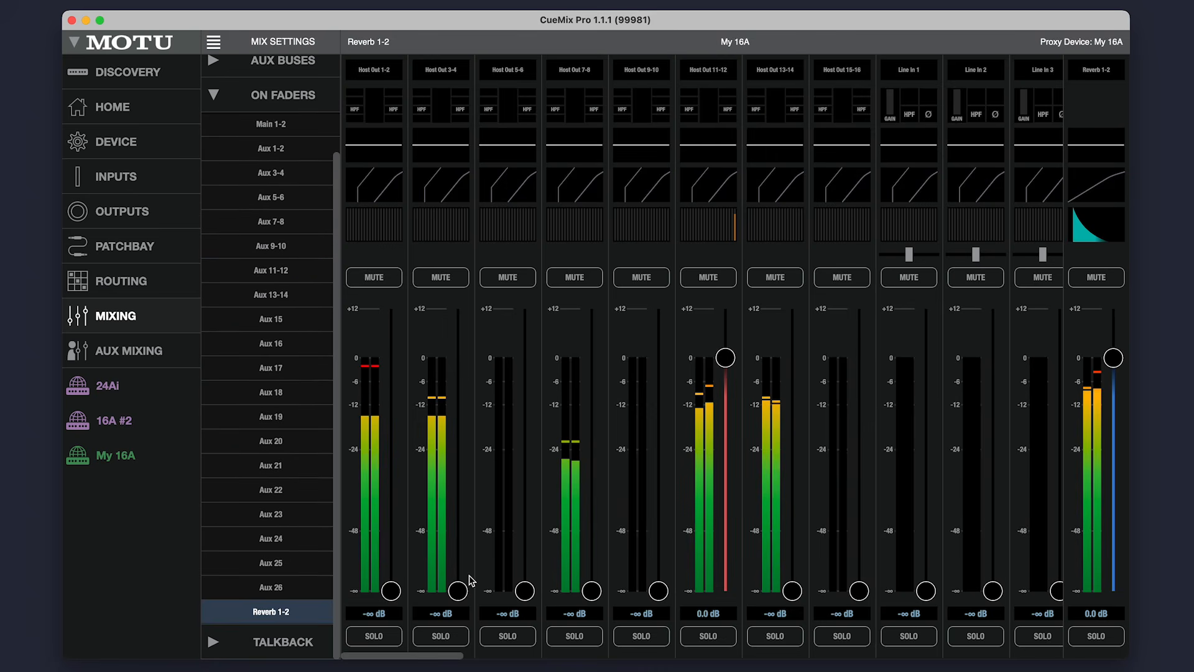
{"action": "left_click_drag", "start_coordinate": [459, 590], "coordinate": [458, 395]}
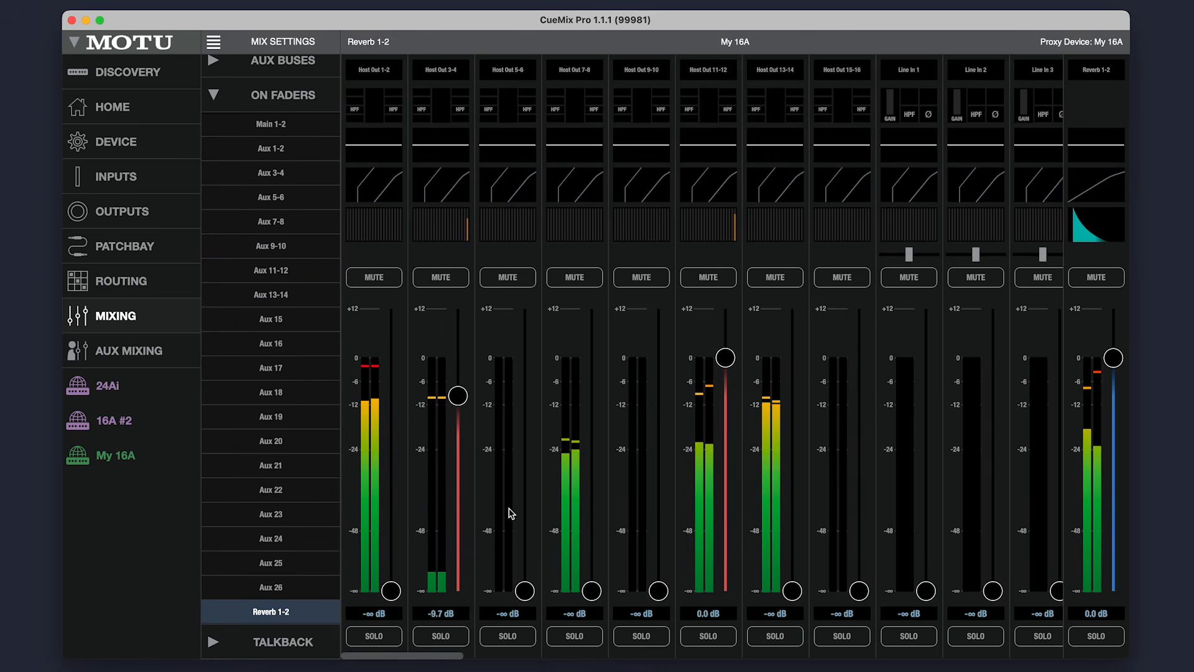
{"action": "left_click_drag", "start_coordinate": [525, 590], "coordinate": [525, 409]}
{"action": "left_click_drag", "start_coordinate": [859, 591], "coordinate": [859, 404]}
{"action": "left_click_drag", "start_coordinate": [458, 399], "coordinate": [457, 592]}
{"action": "left_click_drag", "start_coordinate": [924, 590], "coordinate": [897, 389]}
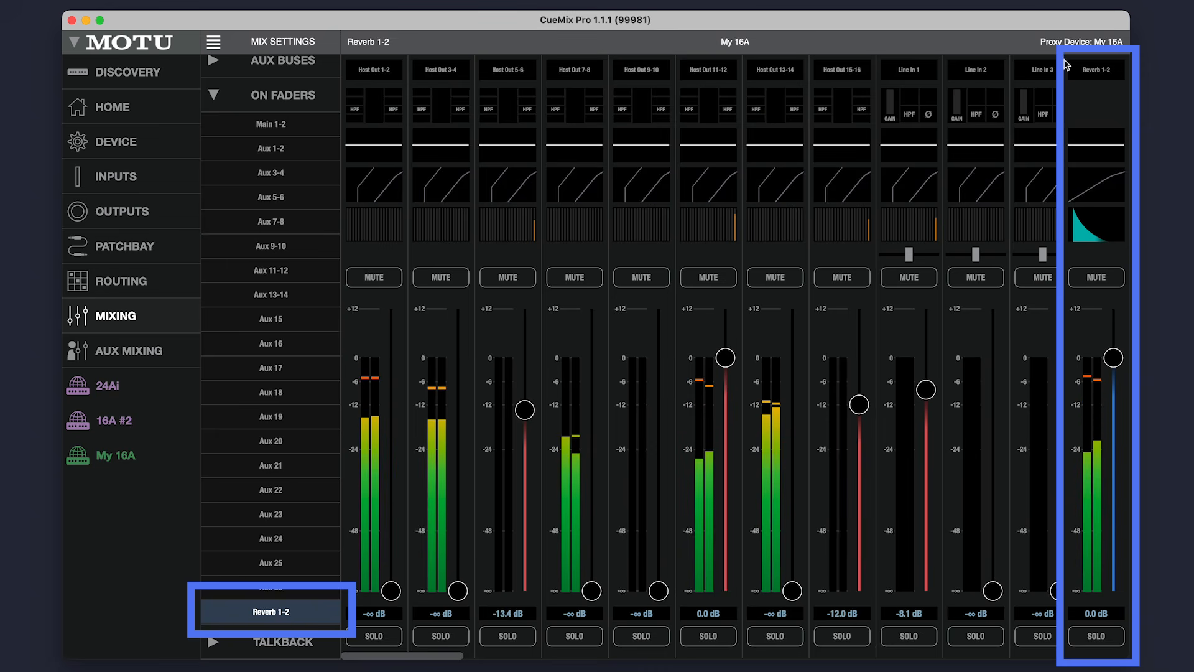
Step: Lower the Reverb 1-2 master fader to about -0.2 dB and put the Main 1-2 mix back on the faders
{"action": "mouse_move", "coordinate": [1113, 359]}
{"action": "left_mouse_down"}
{"action": "mouse_move", "coordinate": [1113, 586]}
{"action": "mouse_move", "coordinate": [1114, 359]}
{"action": "left_mouse_up"}
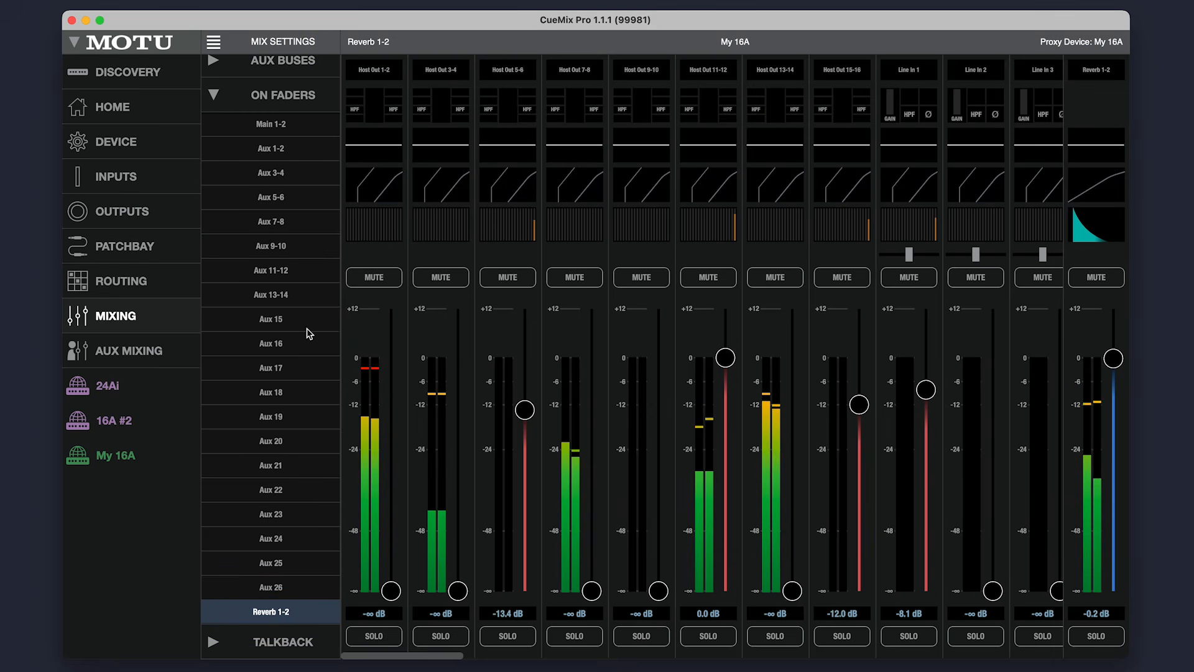
{"action": "scroll", "coordinate": [270, 198], "scroll_direction": "up", "scroll_amount": 3}
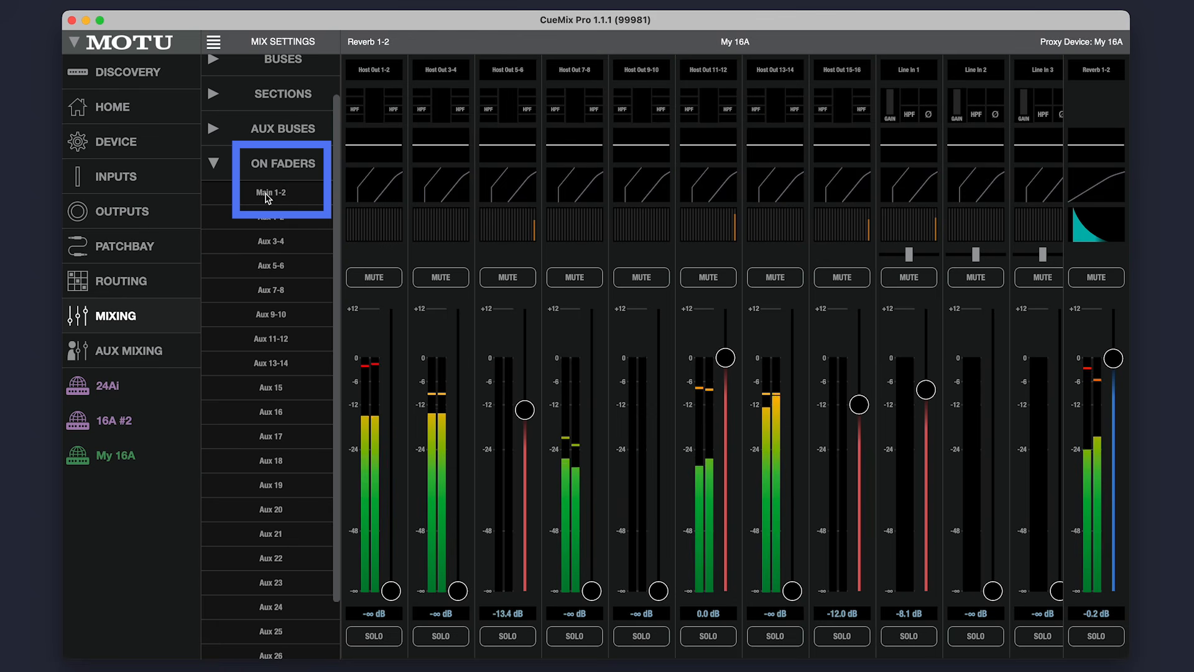
{"action": "left_click", "coordinate": [268, 194]}
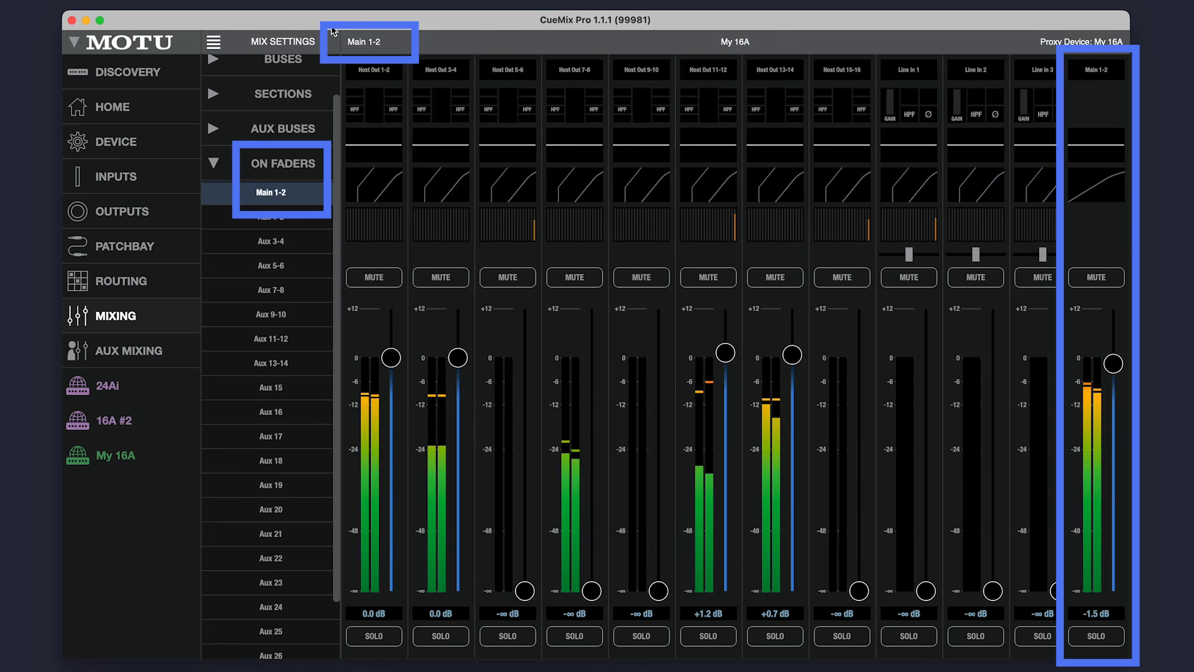
{"action": "mouse_move", "coordinate": [1113, 366]}
{"action": "left_mouse_down"}
{"action": "mouse_move", "coordinate": [1116, 437]}
{"action": "mouse_move", "coordinate": [1113, 363]}
{"action": "left_mouse_up"}
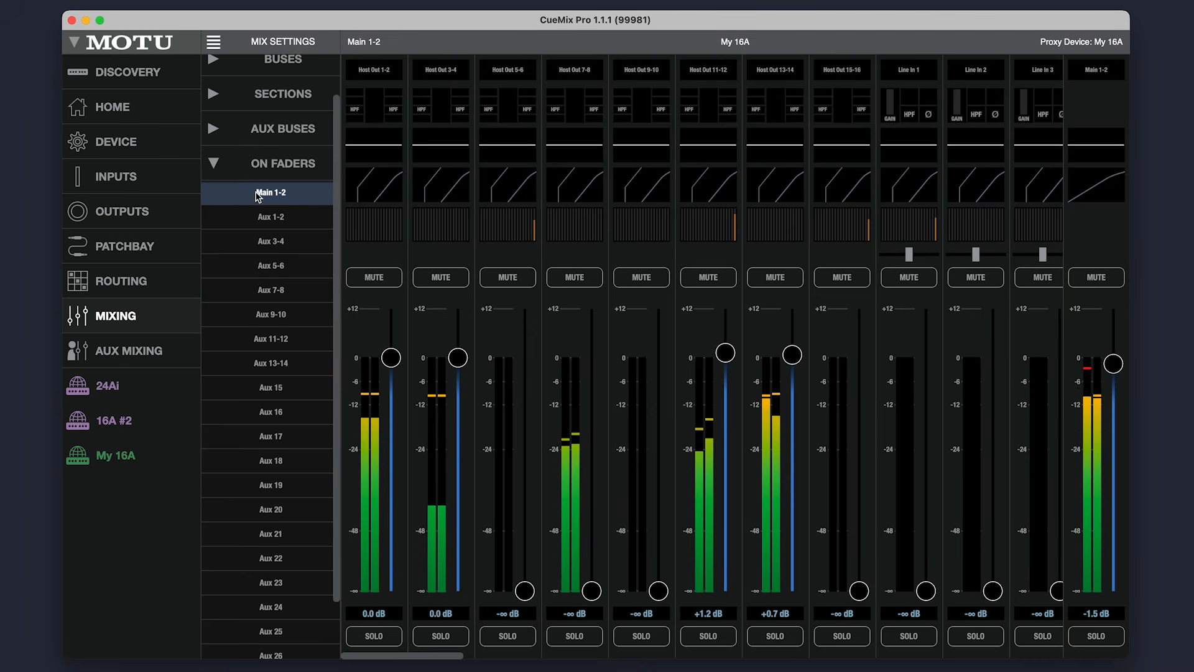
{"action": "left_click", "coordinate": [214, 163]}
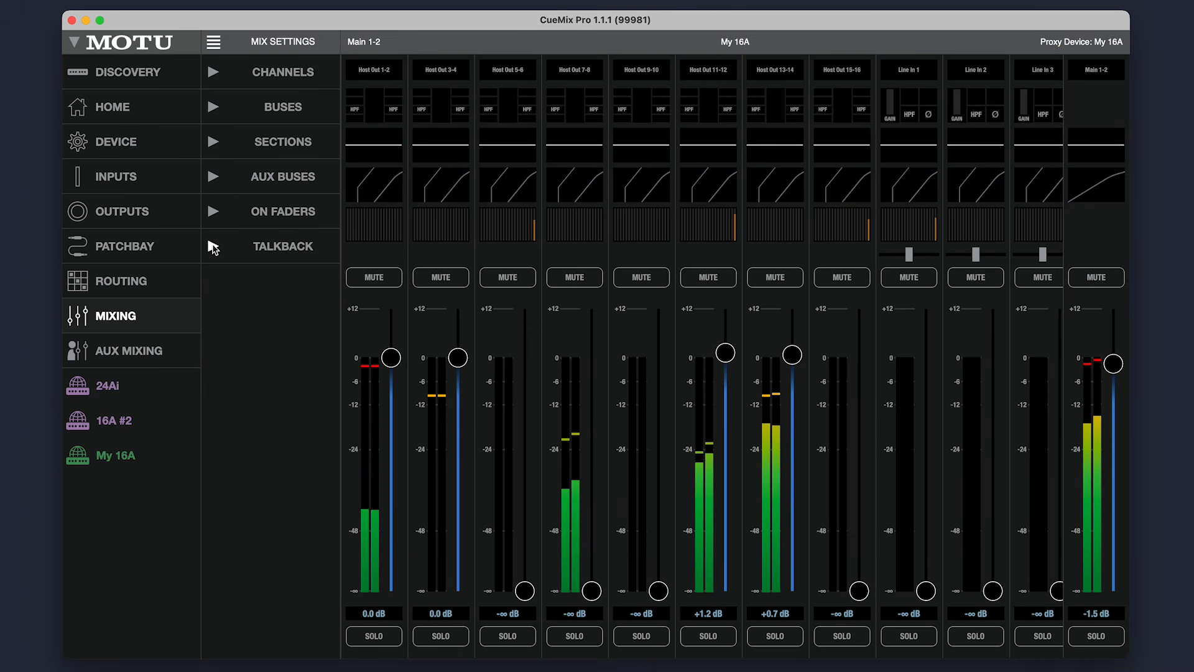
Step: Try the latched talkback and set its level to about -26 dB and its dim to -11 dB
{"action": "left_click", "coordinate": [214, 247]}
{"action": "left_click", "coordinate": [308, 288]}
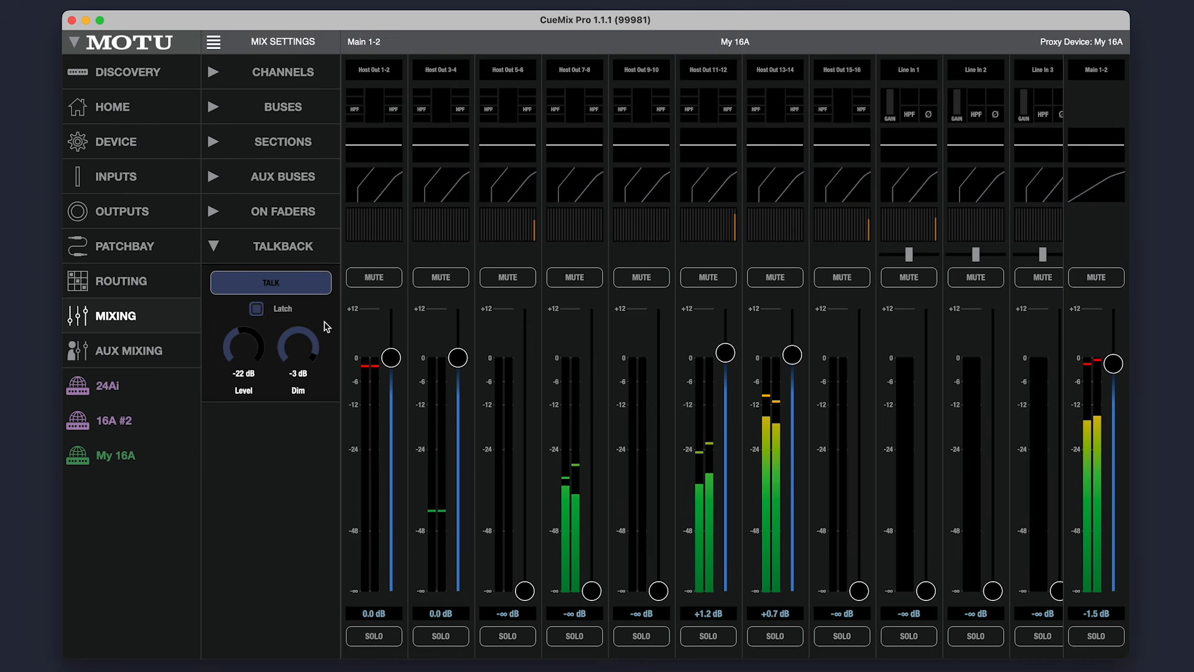
{"action": "left_click_drag", "start_coordinate": [235, 343], "coordinate": [277, 351]}
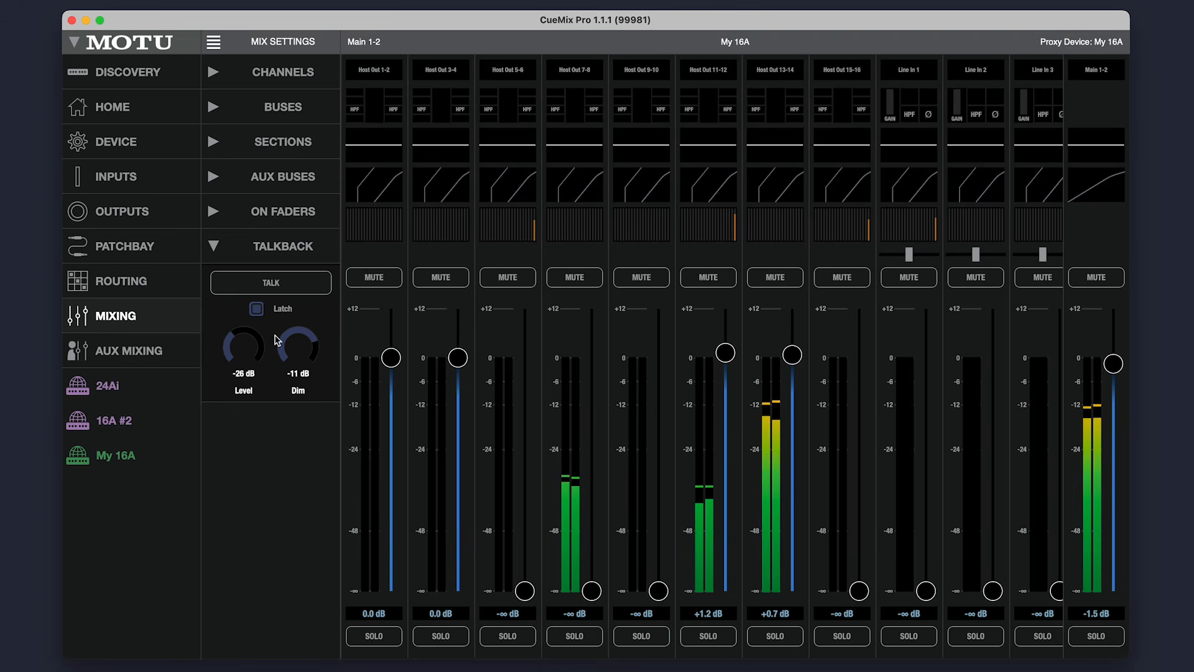
{"action": "left_click", "coordinate": [213, 247]}
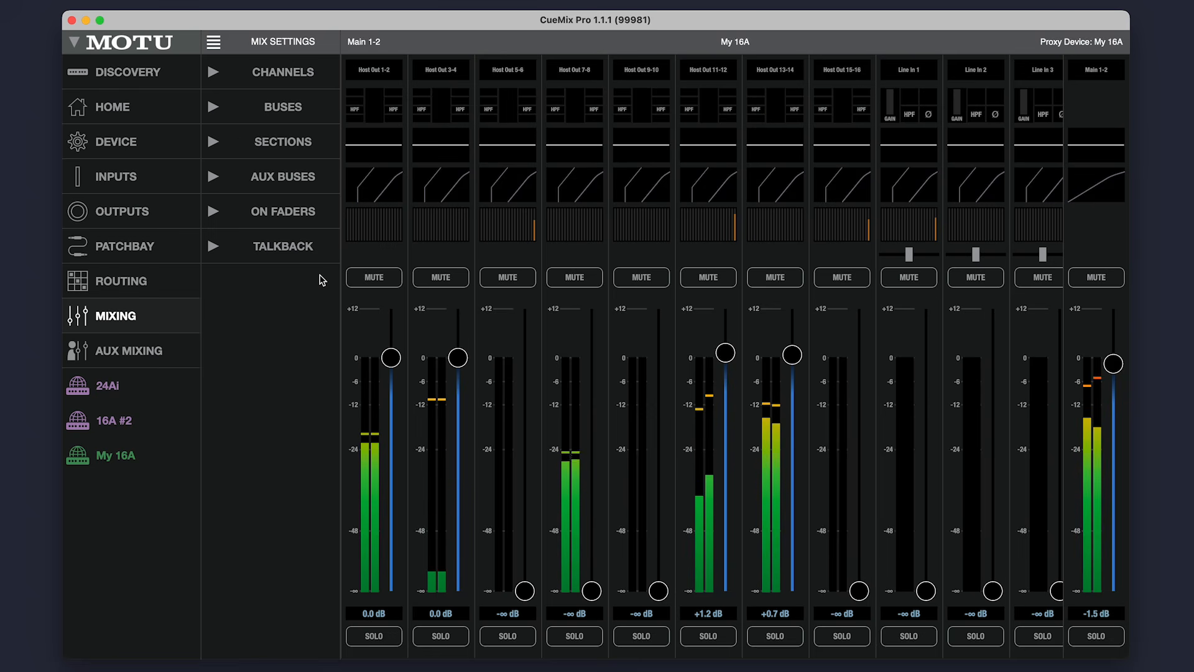
Step: Restore the Drums channel's default name, Line In 5, and open its channel strip settings
{"action": "left_click_drag", "start_coordinate": [424, 659], "coordinate": [494, 658]}
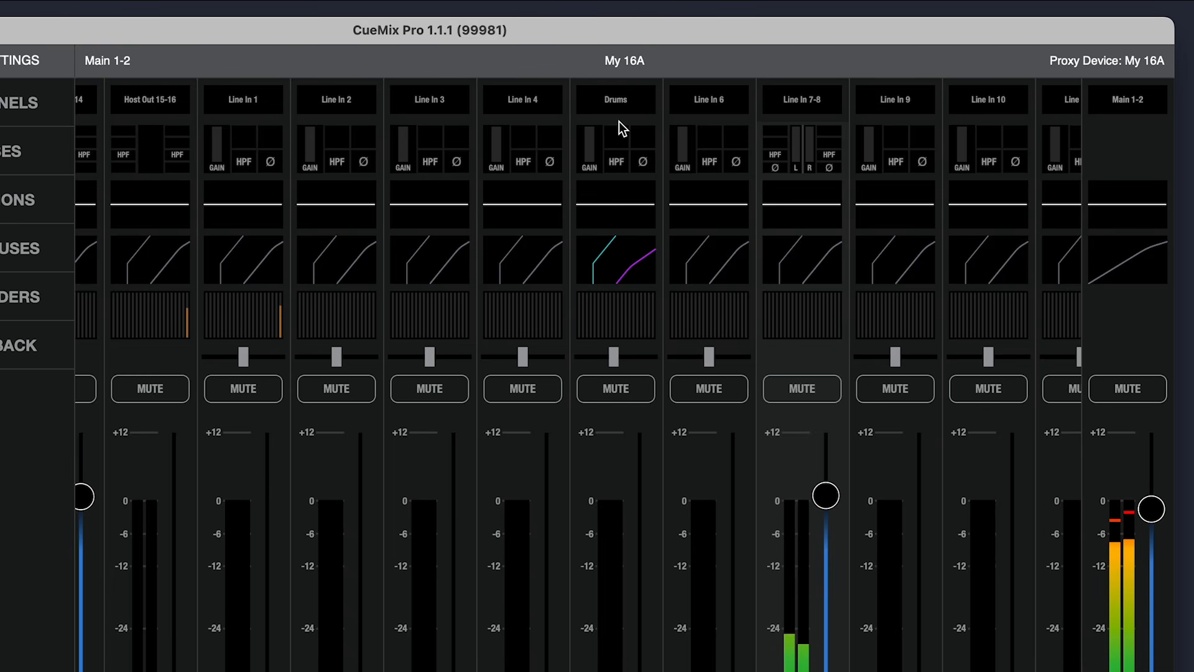
{"action": "left_click", "coordinate": [617, 100]}
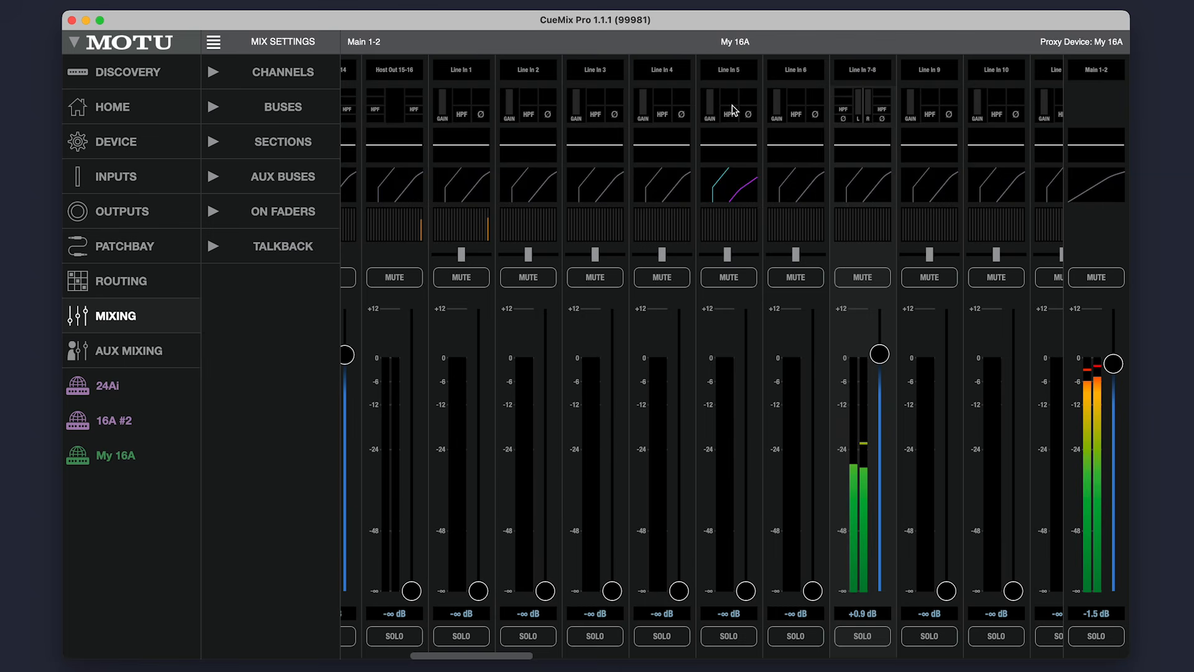
{"action": "left_click", "coordinate": [733, 111]}
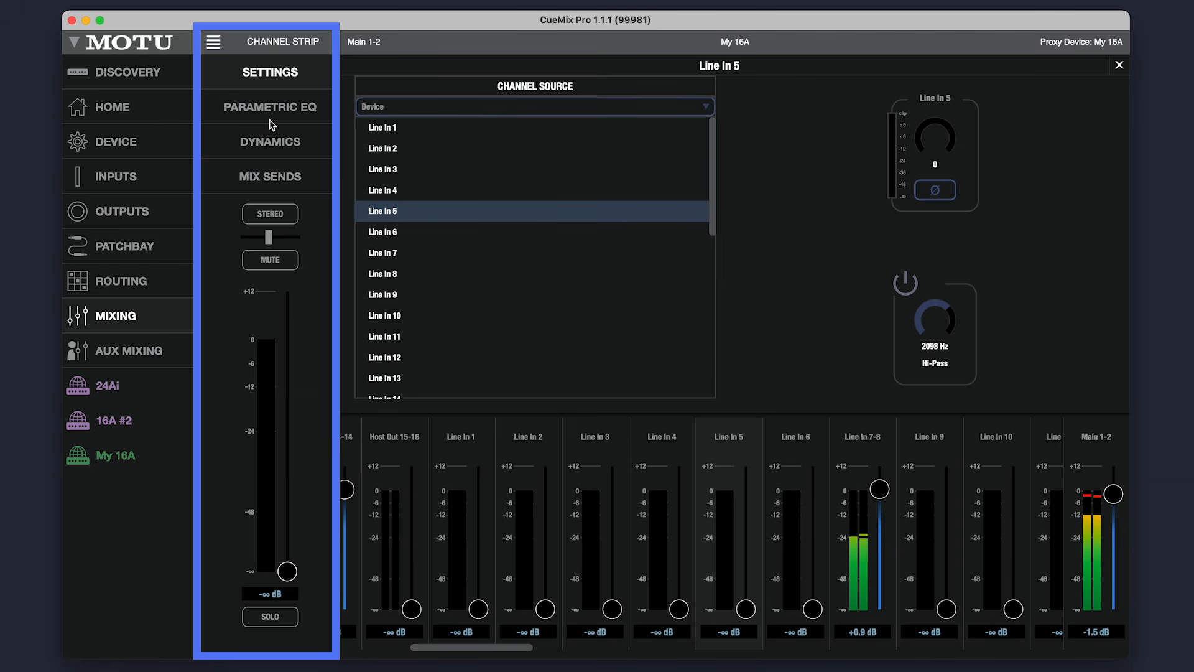
Step: Try Line In 5's mute and solo, pan the channel slightly left, and set its fader to about -43.4 dB
{"action": "left_click_drag", "start_coordinate": [287, 571], "coordinate": [264, 398]}
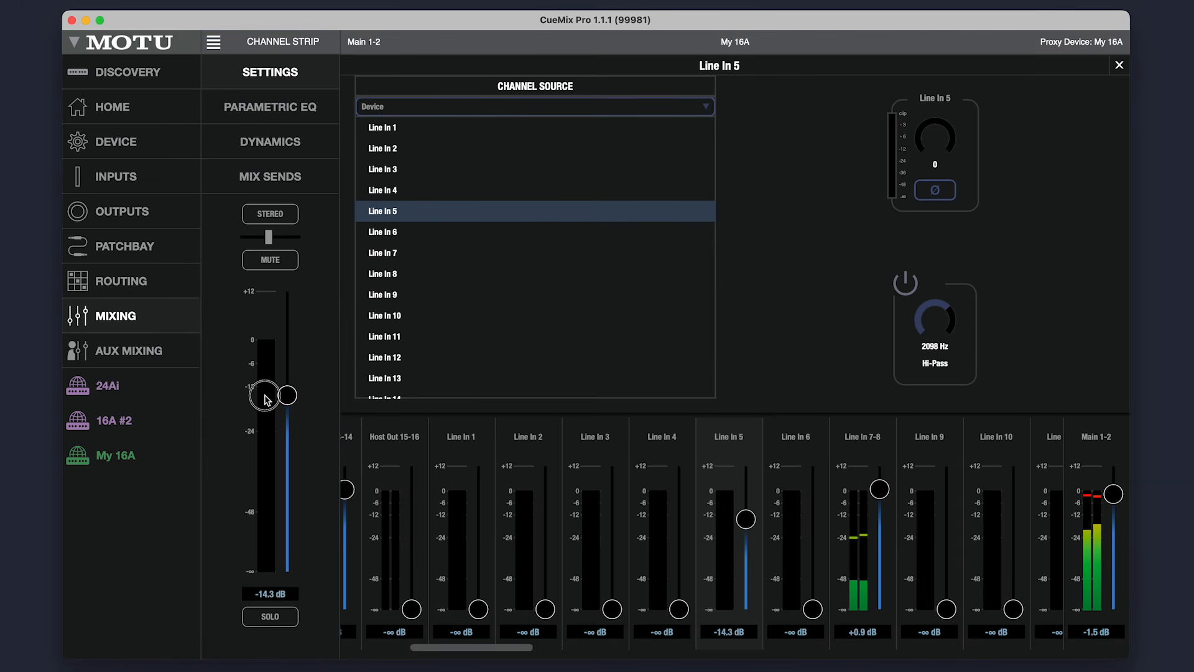
{"action": "left_click", "coordinate": [265, 261]}
{"action": "left_click", "coordinate": [275, 622]}
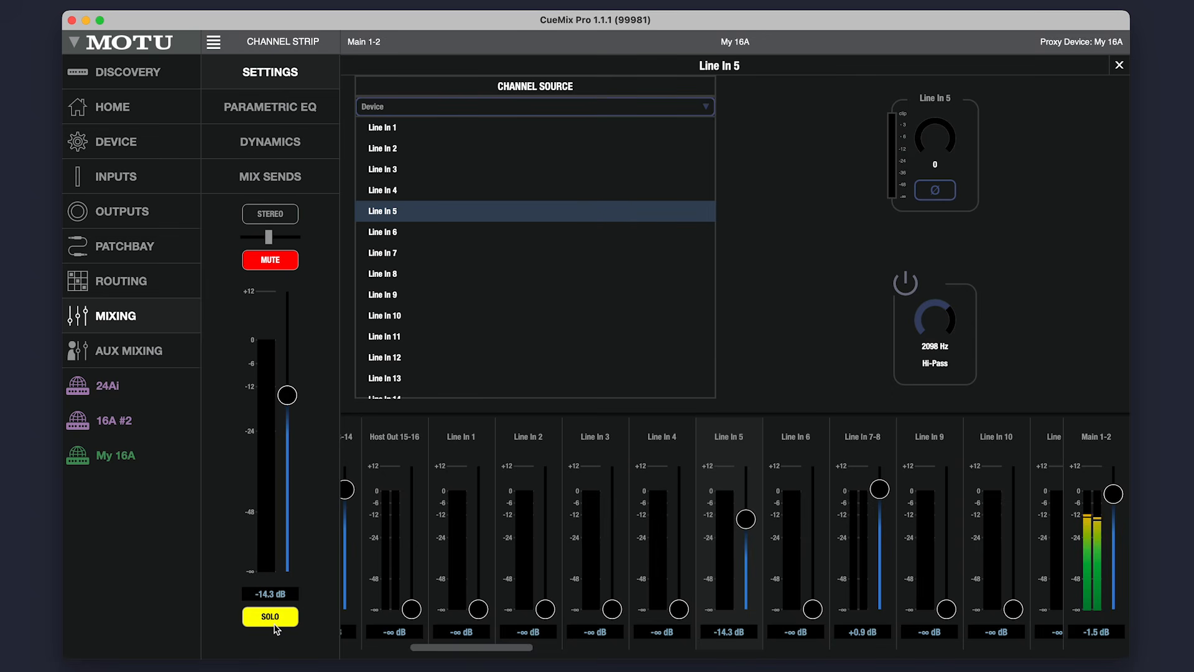
{"action": "left_click", "coordinate": [269, 623]}
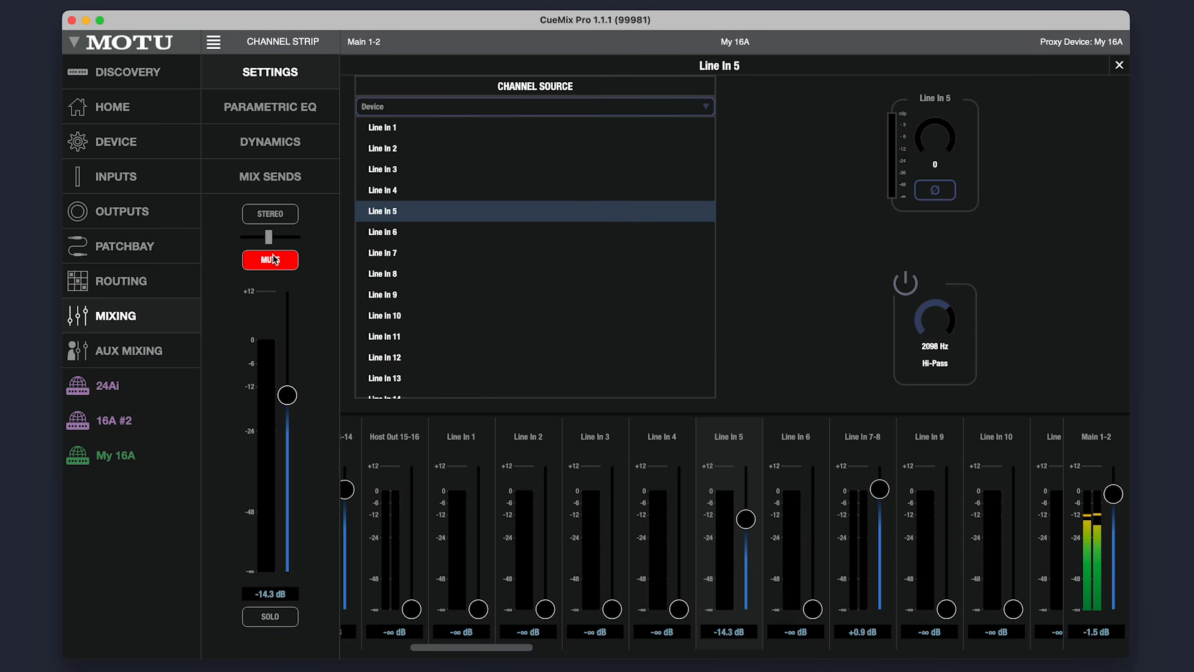
{"action": "left_click_drag", "start_coordinate": [269, 237], "coordinate": [260, 237]}
{"action": "left_click", "coordinate": [270, 260]}
{"action": "left_click_drag", "start_coordinate": [287, 395], "coordinate": [287, 497]}
Step: Browse the Mixer bank as a channel source for Line In 5, and return to the Device bank
{"action": "left_click", "coordinate": [706, 106]}
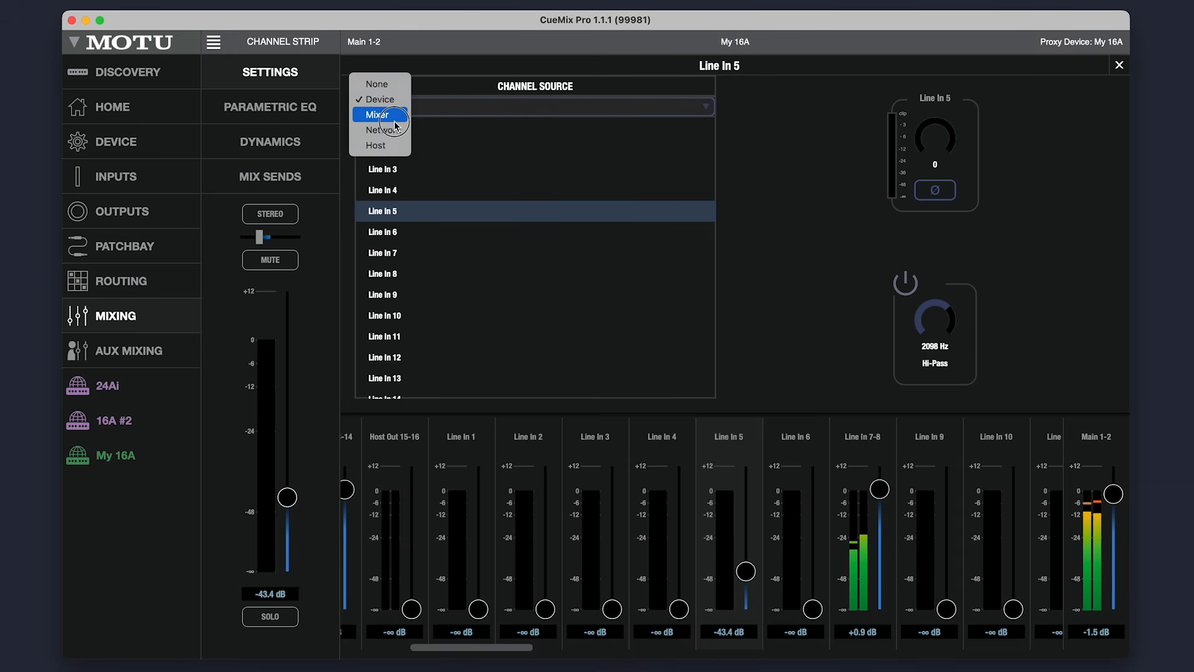
{"action": "left_click", "coordinate": [390, 122]}
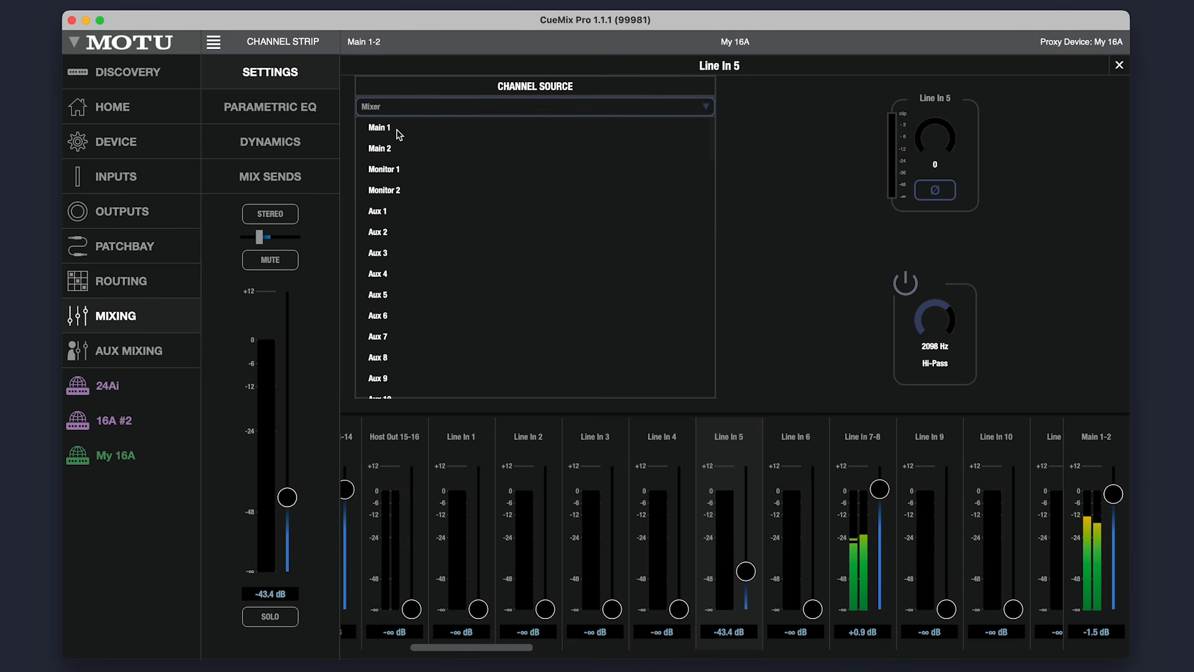
{"action": "left_click", "coordinate": [528, 110]}
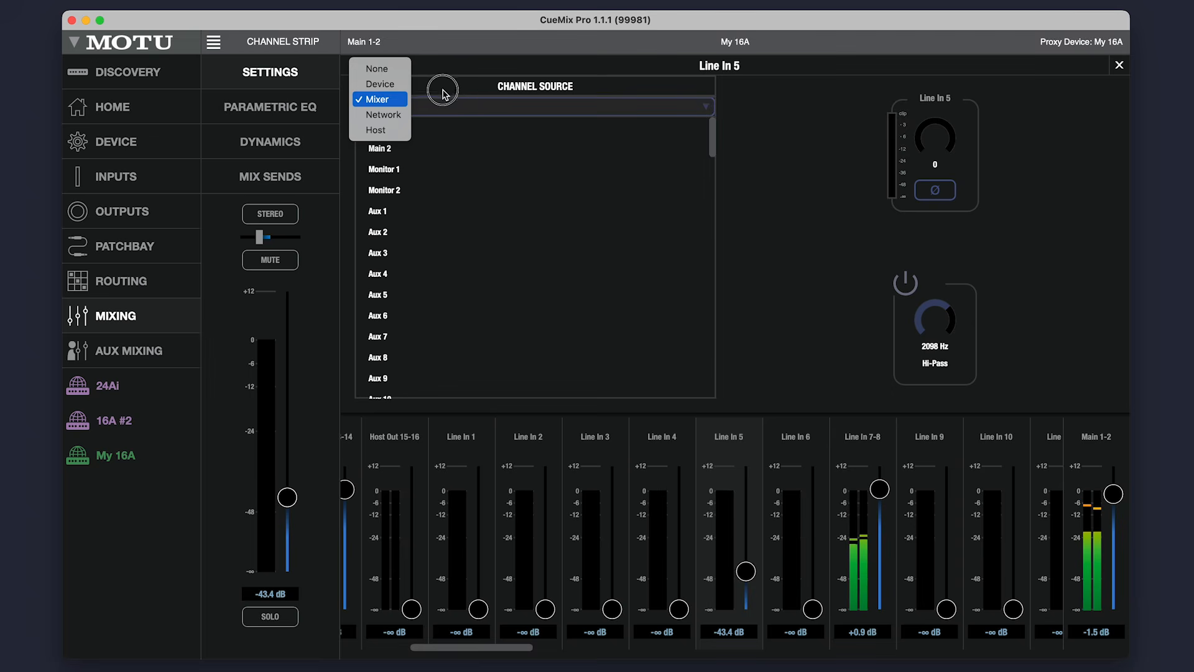
{"action": "left_click", "coordinate": [380, 84]}
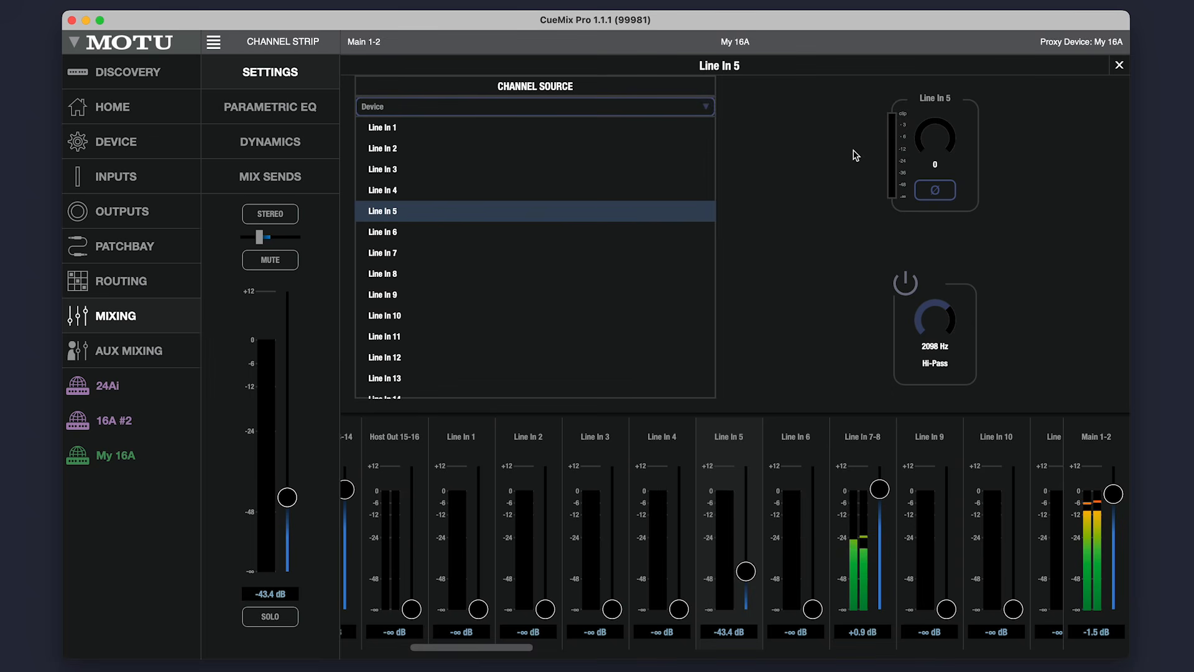
Step: Set Line In 5's input gain to 2 and its hi-pass frequency to about 7567 Hz, leaving the filter switched off
{"action": "left_click_drag", "start_coordinate": [922, 150], "coordinate": [938, 198]}
{"action": "left_click", "coordinate": [937, 194]}
{"action": "mouse_move", "coordinate": [930, 316]}
{"action": "left_mouse_down"}
{"action": "mouse_move", "coordinate": [915, 336]}
{"action": "mouse_move", "coordinate": [930, 299]}
{"action": "left_mouse_up"}
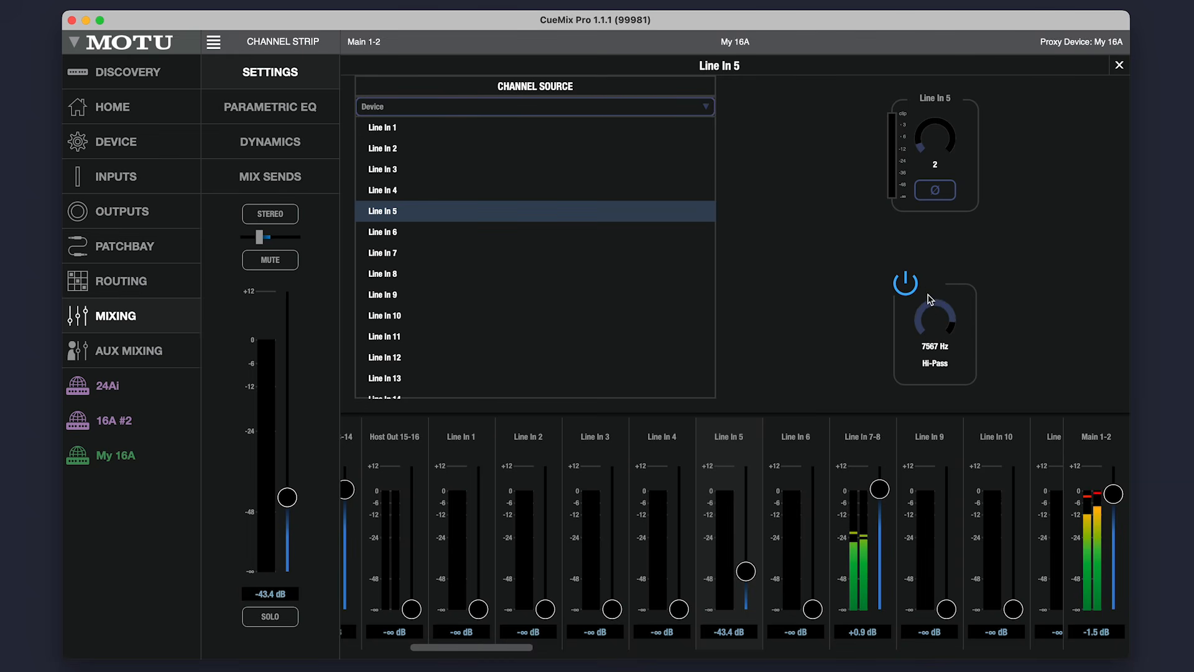
{"action": "left_click", "coordinate": [907, 284]}
Step: Examine the channel strip settings of Line In 2, 3, 4 and 5 by switching between the channels
{"action": "left_click", "coordinate": [664, 459]}
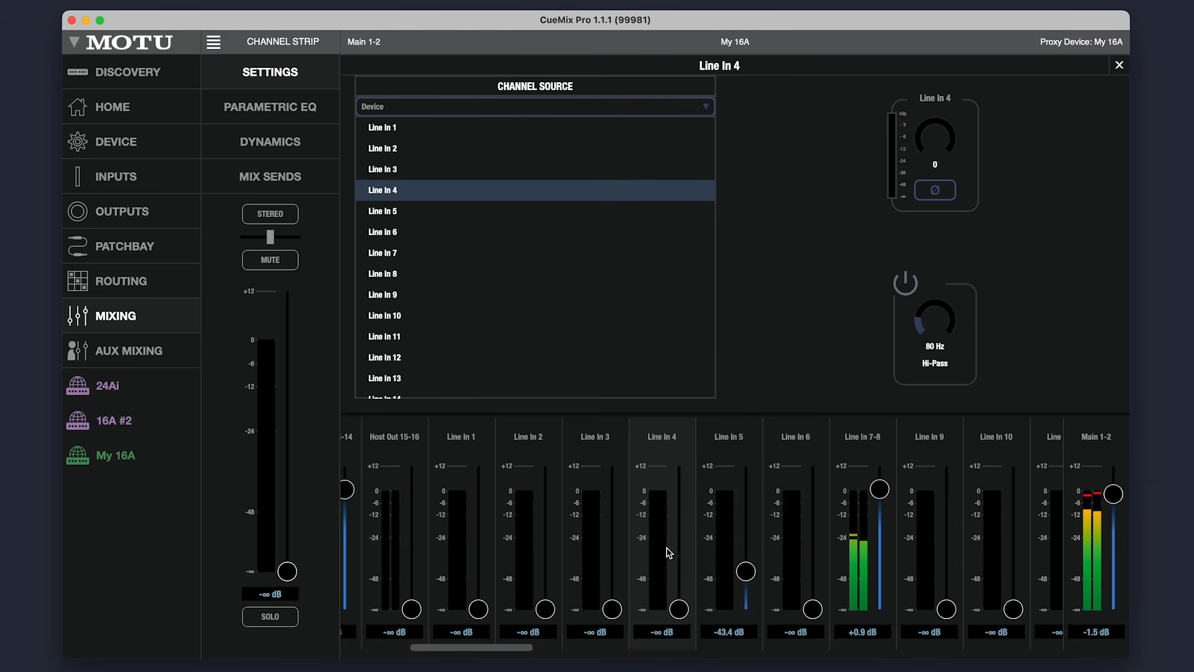
{"action": "left_click", "coordinate": [602, 461]}
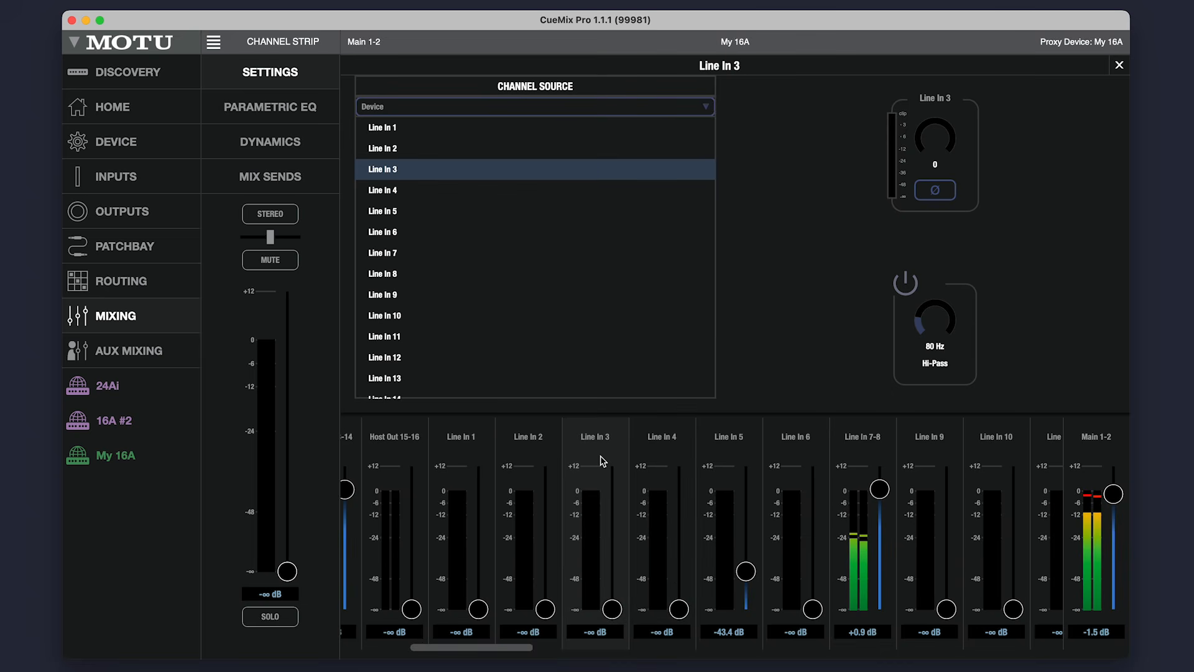
{"action": "left_click", "coordinate": [528, 456]}
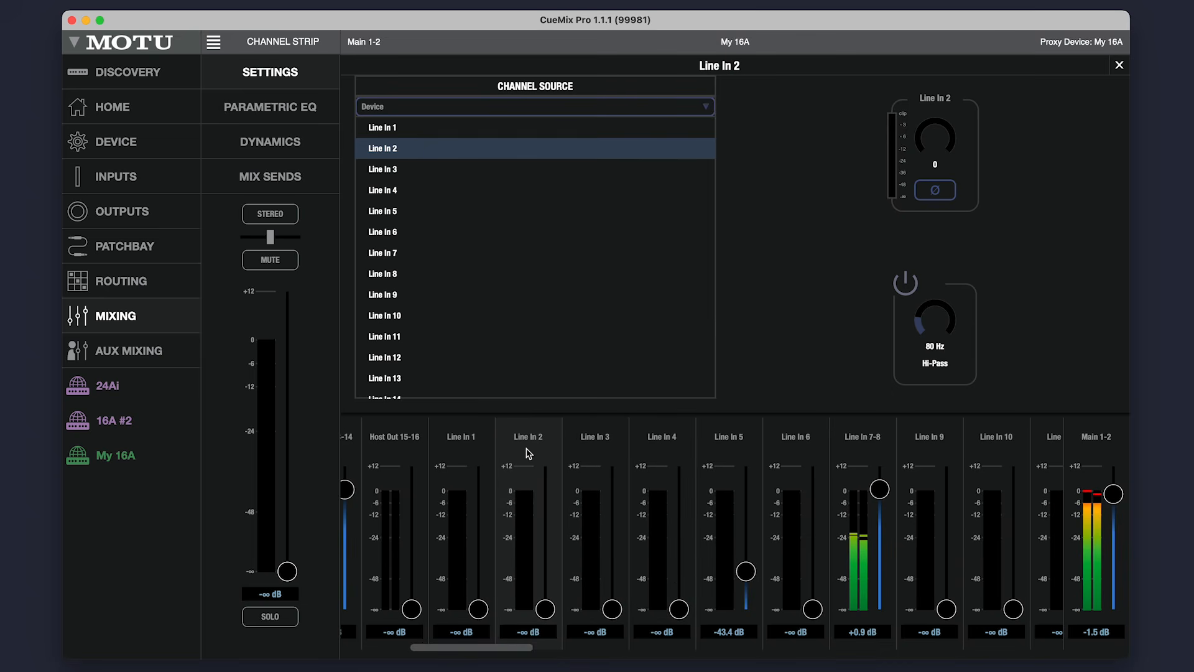
{"action": "left_click", "coordinate": [610, 456]}
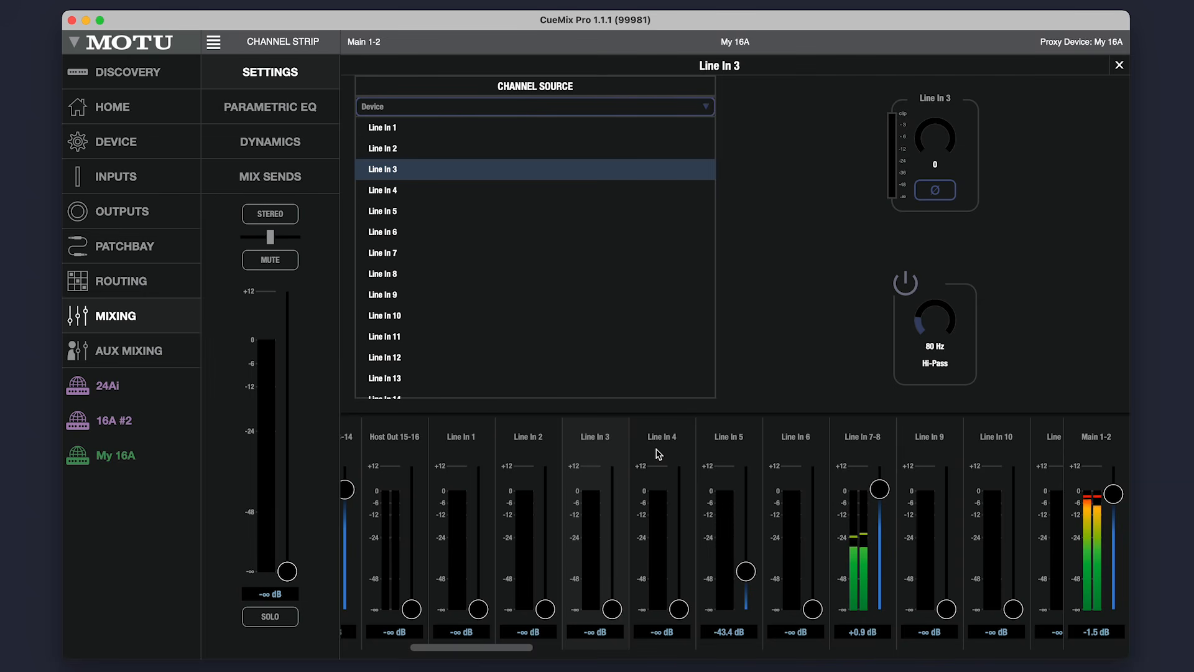
{"action": "left_click", "coordinate": [659, 455]}
{"action": "left_click", "coordinate": [746, 457]}
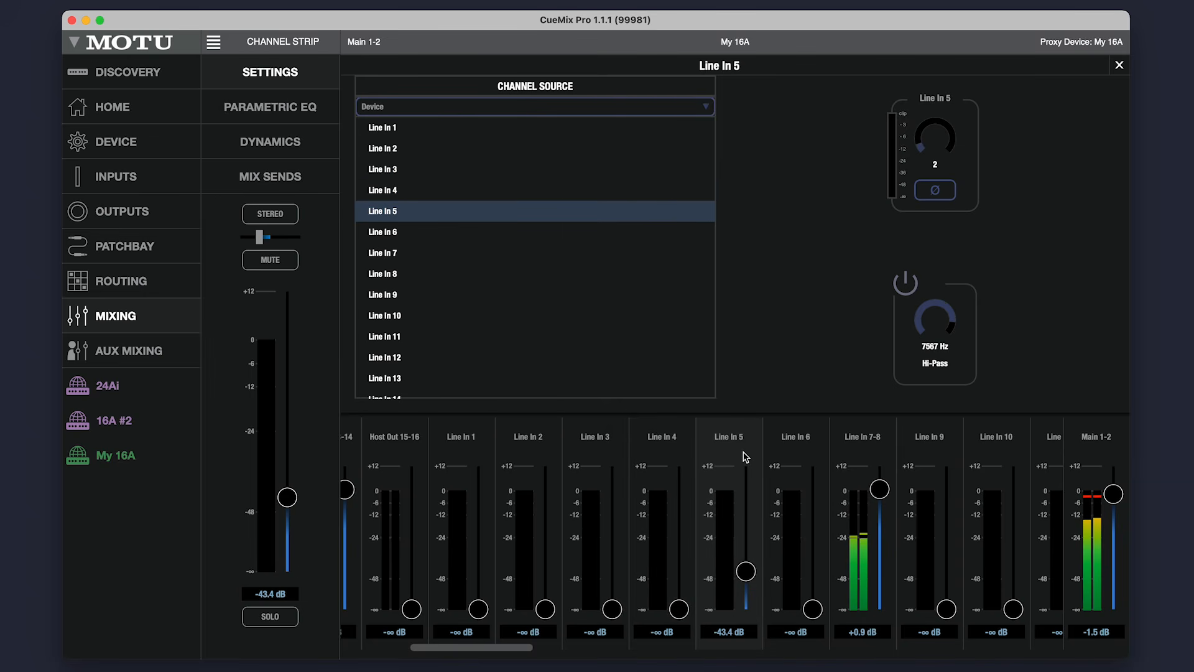
{"action": "left_click", "coordinate": [663, 458]}
Step: Set Line In 3's input gain to 11 and close its channel strip
{"action": "left_click", "coordinate": [599, 457]}
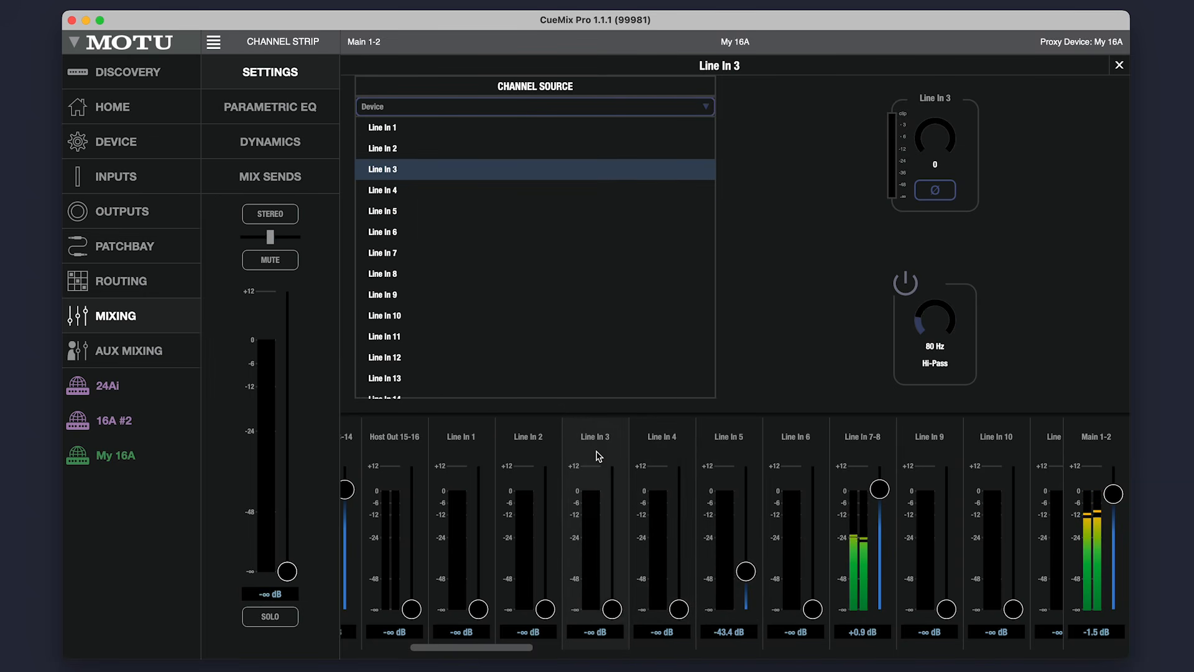
{"action": "left_click_drag", "start_coordinate": [938, 127], "coordinate": [942, 104]}
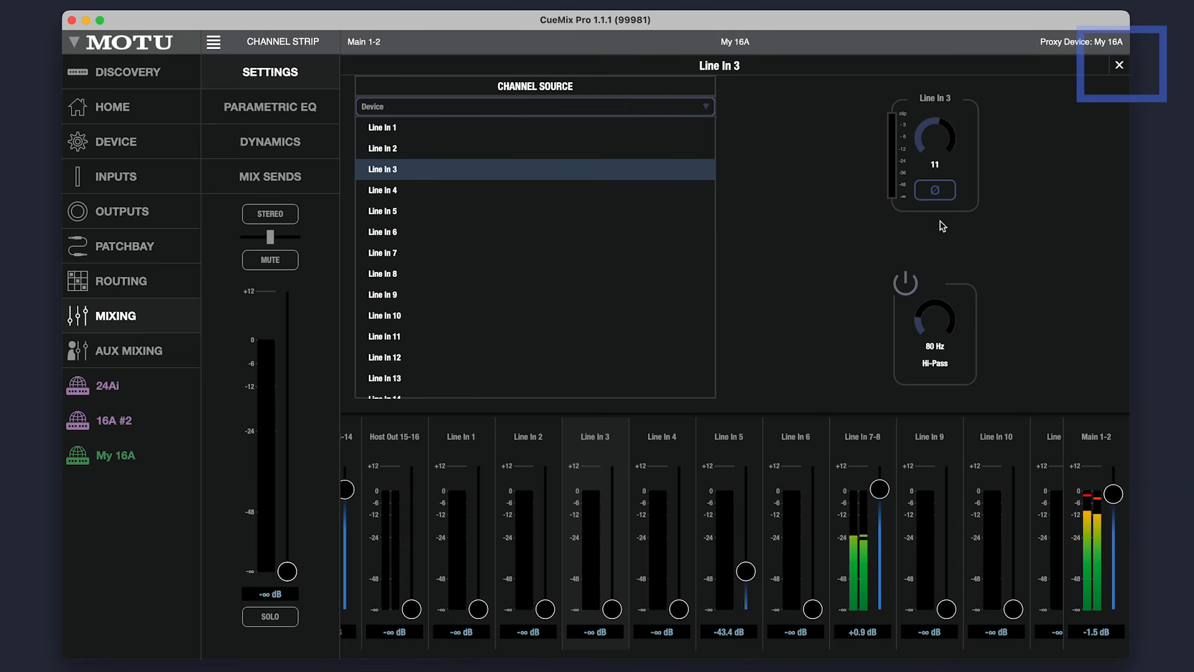
{"action": "left_click", "coordinate": [1119, 65]}
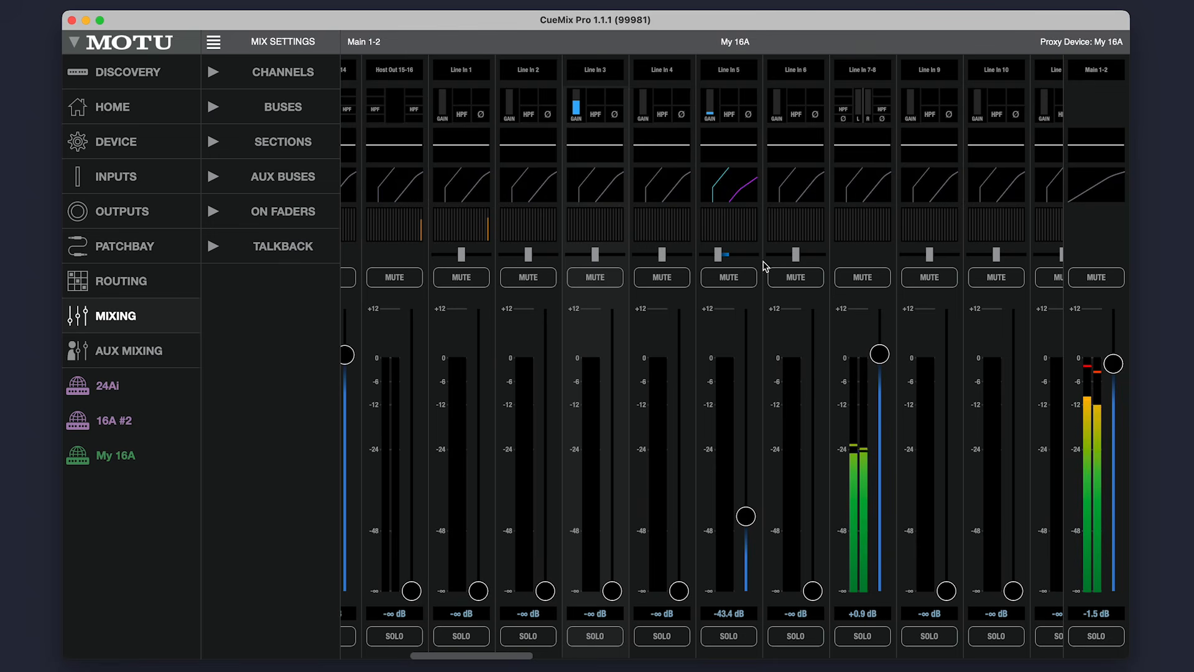
Step: In Line In 5's parametric EQ, boost Low-Mid about 7.5 dB at 352 Hz and cut High-Mid about 6.2 dB with a Q of 2.77
{"action": "left_click", "coordinate": [732, 150]}
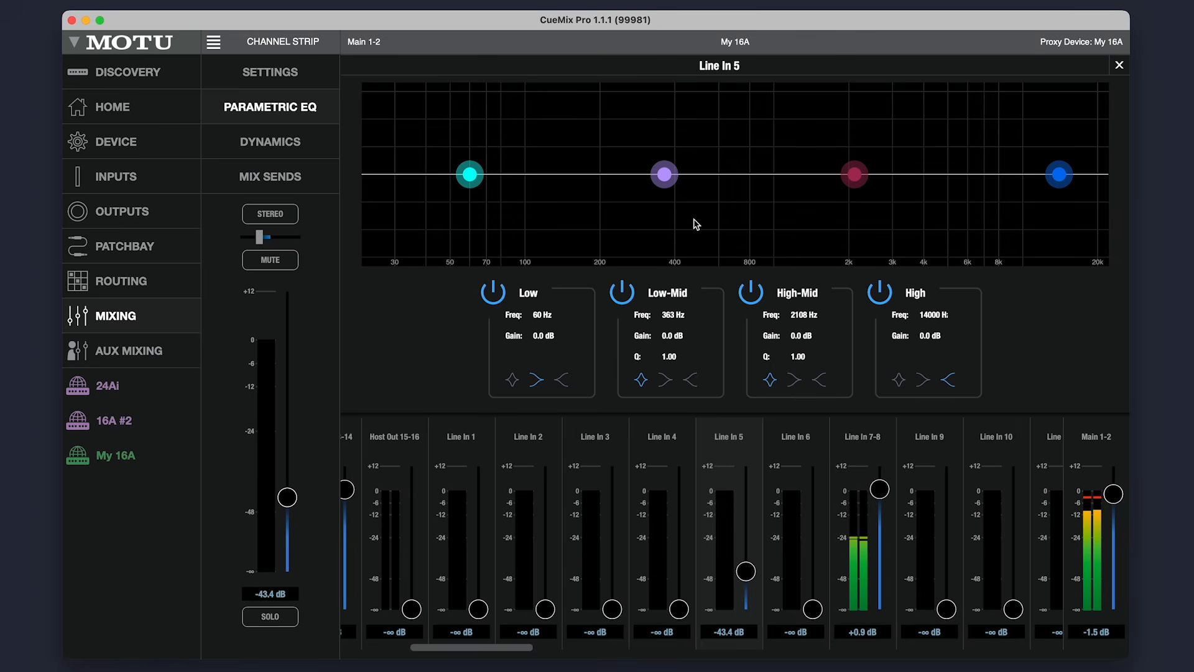
{"action": "left_click_drag", "start_coordinate": [673, 179], "coordinate": [670, 144]}
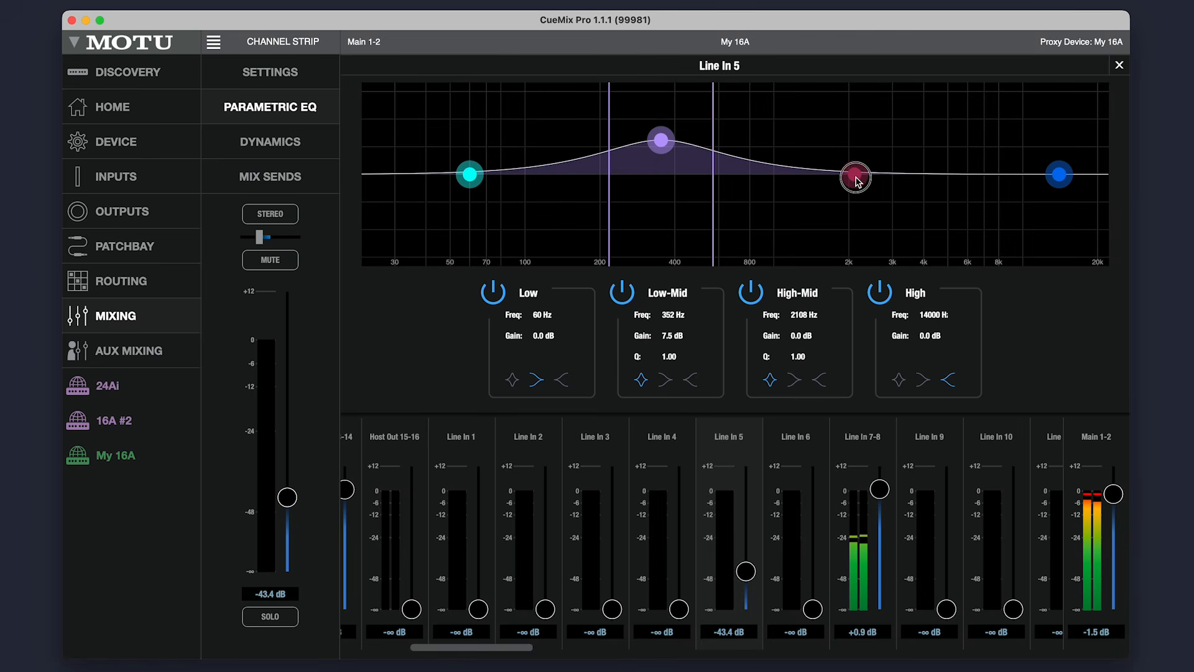
{"action": "left_click_drag", "start_coordinate": [857, 178], "coordinate": [863, 208]}
{"action": "left_click_drag", "start_coordinate": [913, 136], "coordinate": [882, 143]}
Step: Set the High-Mid frequency to 2200 Hz, cut the Low band about 11.4 dB at 50 Hz, and close the EQ
{"action": "double_click", "coordinate": [792, 319]}
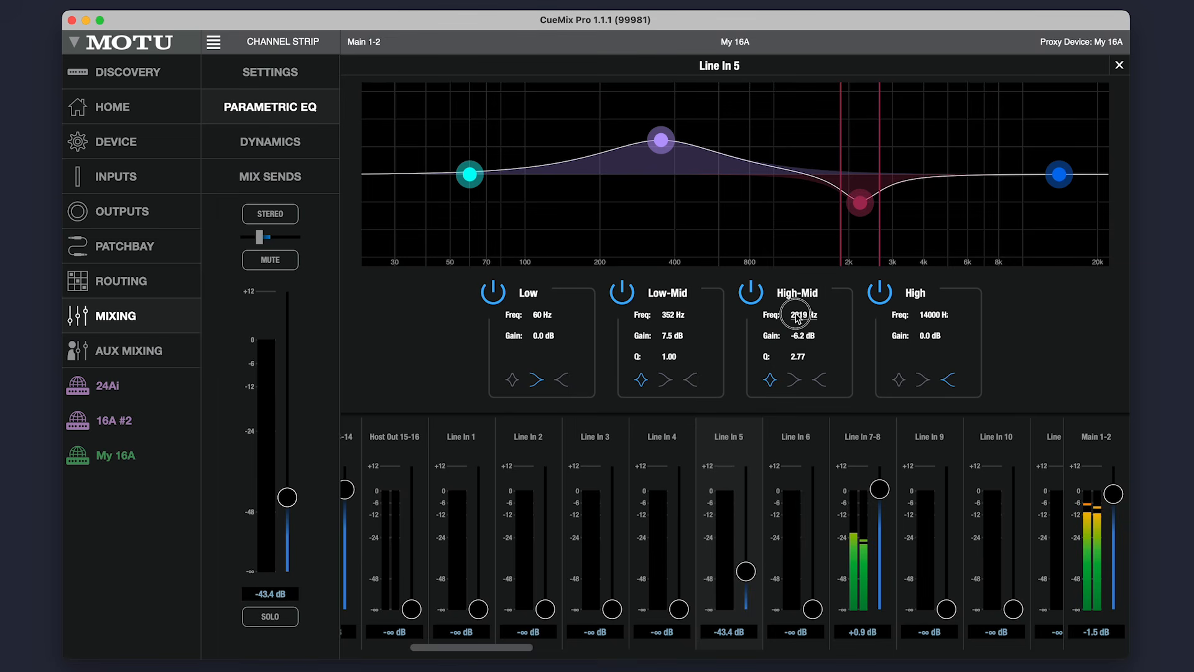
{"action": "type", "text": "2200"}
{"action": "key", "text": "Return"}
{"action": "left_click_drag", "start_coordinate": [462, 181], "coordinate": [443, 233]}
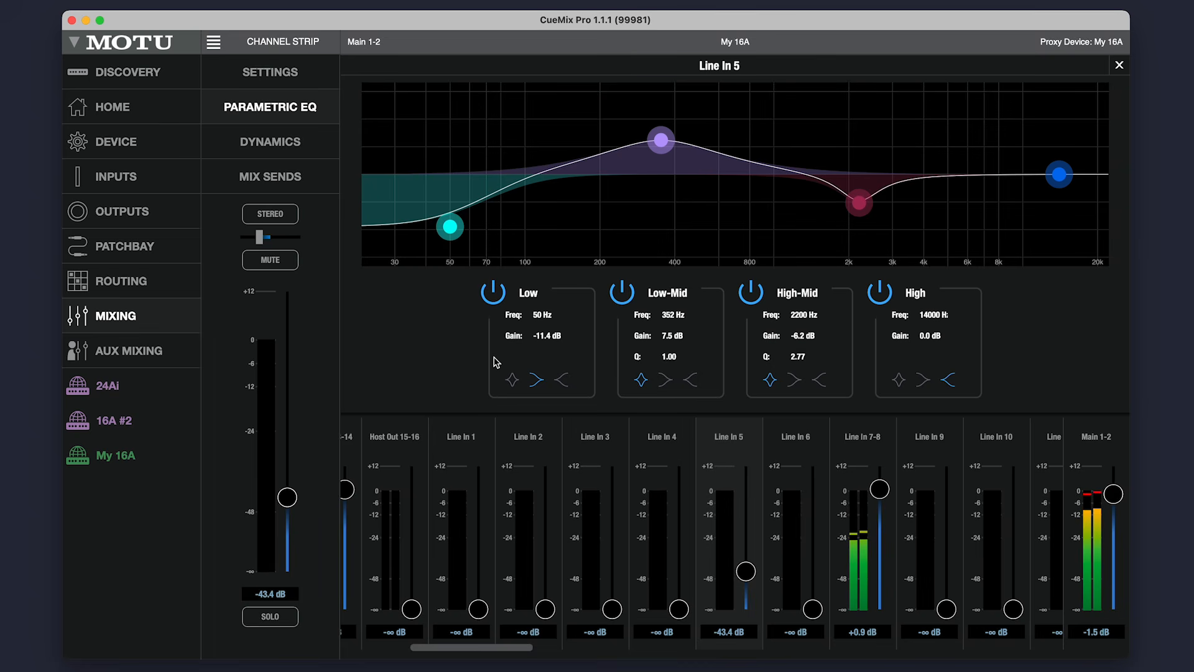
{"action": "left_click", "coordinate": [1119, 66]}
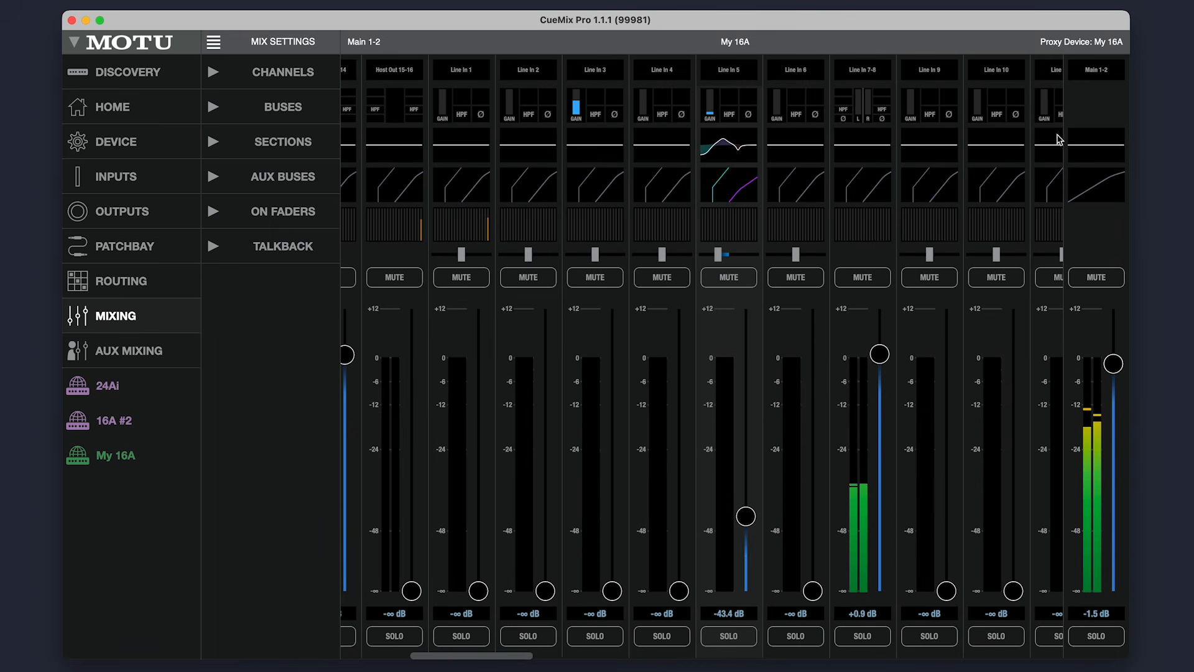
Step: Open Line In 5's dynamics and try switching the gate and the compressor off and back on
{"action": "left_click", "coordinate": [730, 188]}
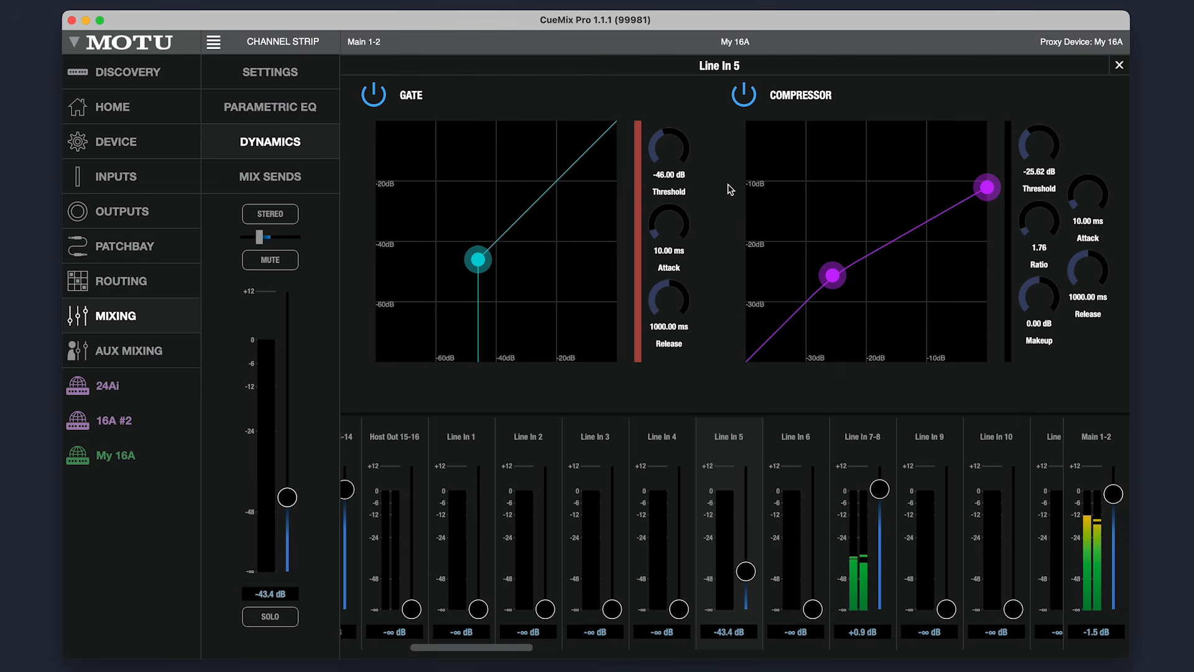
{"action": "left_click", "coordinate": [377, 100]}
{"action": "left_click", "coordinate": [375, 96]}
{"action": "left_click", "coordinate": [742, 97]}
{"action": "left_click", "coordinate": [737, 98]}
Step: Set Line In 5's compressor threshold to about -10.9 dB with a ratio of 1.13, and close the channel strip
{"action": "left_click_drag", "start_coordinate": [987, 187], "coordinate": [987, 133]}
{"action": "left_click_drag", "start_coordinate": [833, 275], "coordinate": [883, 225]}
{"action": "mouse_move", "coordinate": [1025, 140]}
{"action": "left_mouse_down"}
{"action": "mouse_move", "coordinate": [1027, 153]}
{"action": "mouse_move", "coordinate": [1036, 135]}
{"action": "left_mouse_up"}
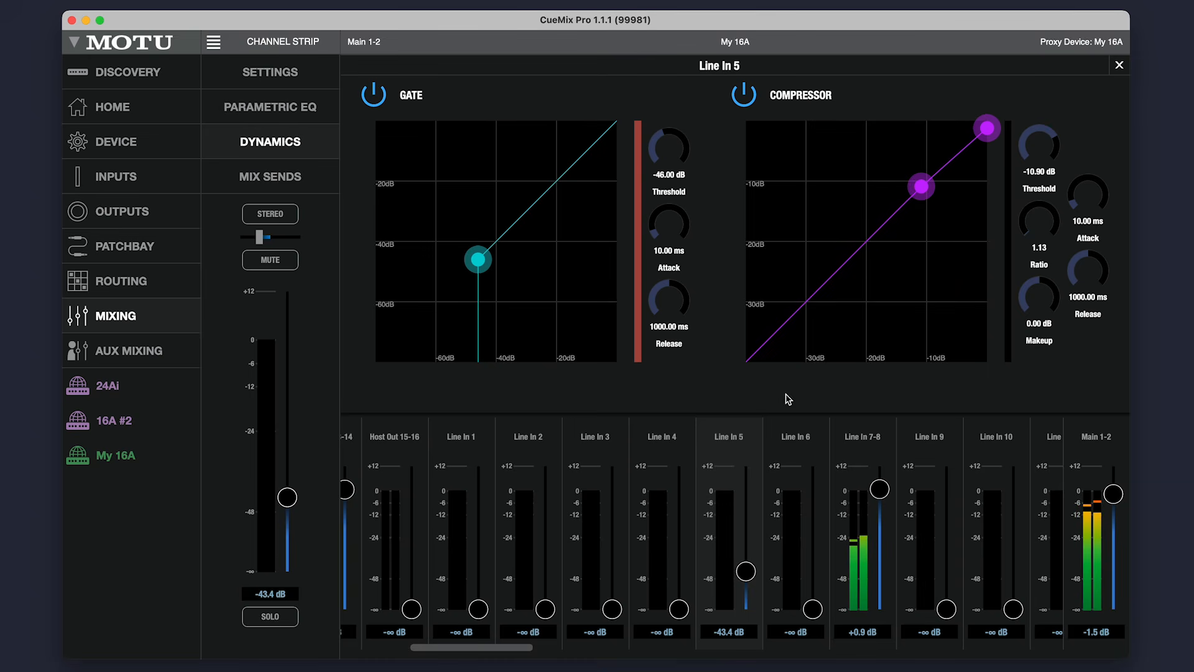
{"action": "left_click", "coordinate": [1119, 65]}
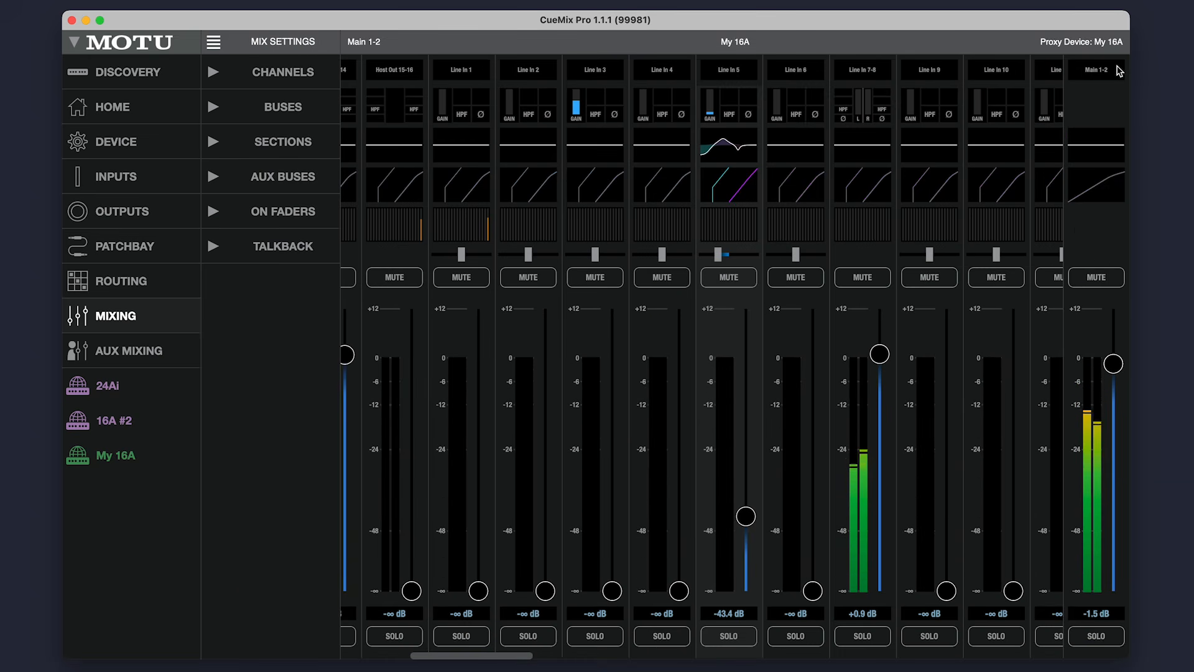
Step: Open Line In 5's mix sends and raise Aux 1-2 to about -10.1 dB and Aux 3-4 to about -37.3 dB
{"action": "left_click", "coordinate": [726, 227]}
{"action": "mouse_move", "coordinate": [425, 410]}
{"action": "left_mouse_down"}
{"action": "mouse_move", "coordinate": [794, 405]}
{"action": "mouse_move", "coordinate": [410, 413]}
{"action": "left_mouse_up"}
{"action": "left_click_drag", "start_coordinate": [391, 372], "coordinate": [400, 231]}
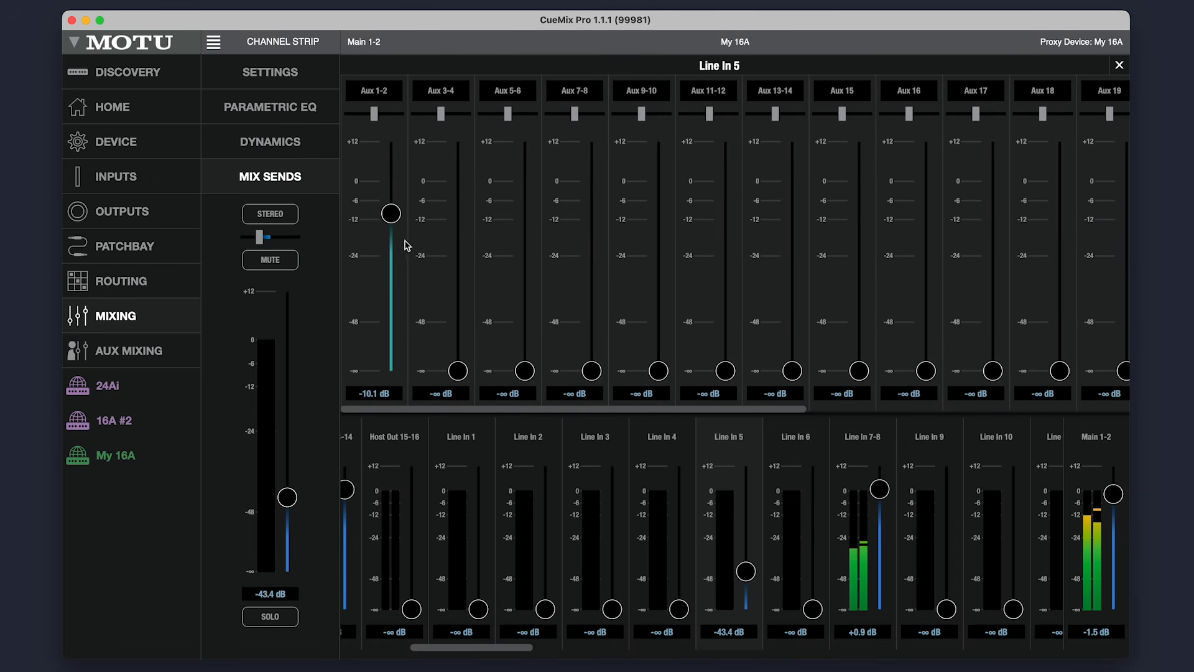
{"action": "left_click_drag", "start_coordinate": [458, 371], "coordinate": [458, 294]}
Step: Raise Line In 5's Aux 7-8 send to about -20.3 dB and Aux 11-12 to about -15.5 dB, panned slightly left
{"action": "left_click_drag", "start_coordinate": [592, 371], "coordinate": [592, 244]}
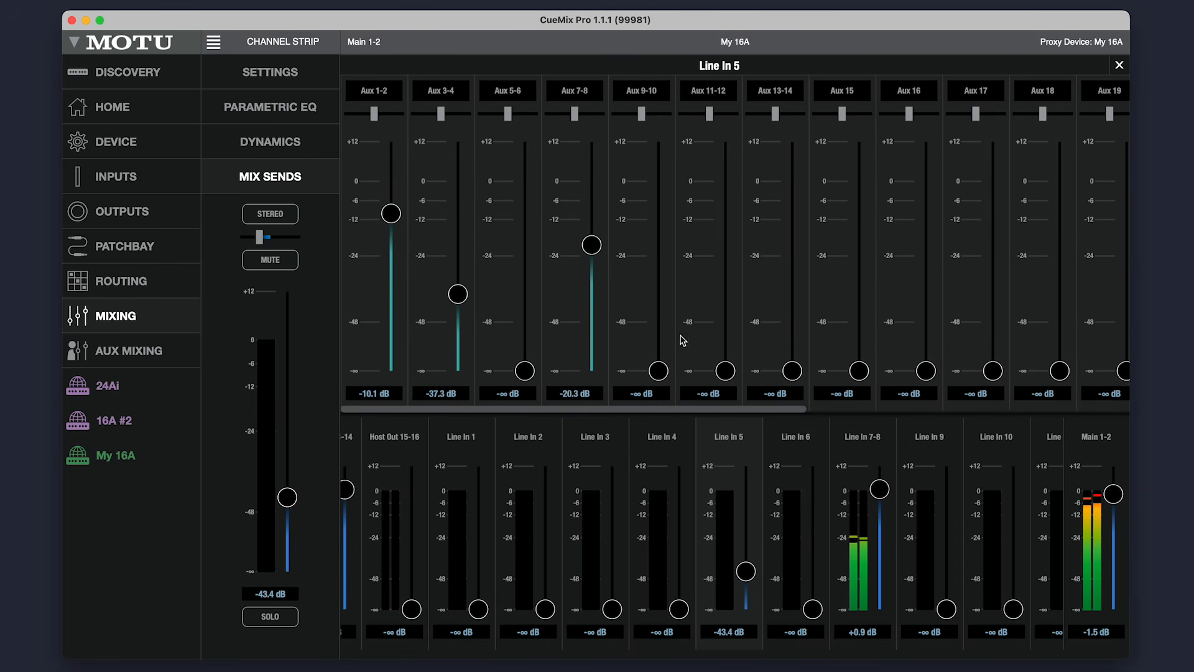
{"action": "left_click_drag", "start_coordinate": [726, 371], "coordinate": [725, 230]}
{"action": "left_click_drag", "start_coordinate": [709, 113], "coordinate": [703, 116]}
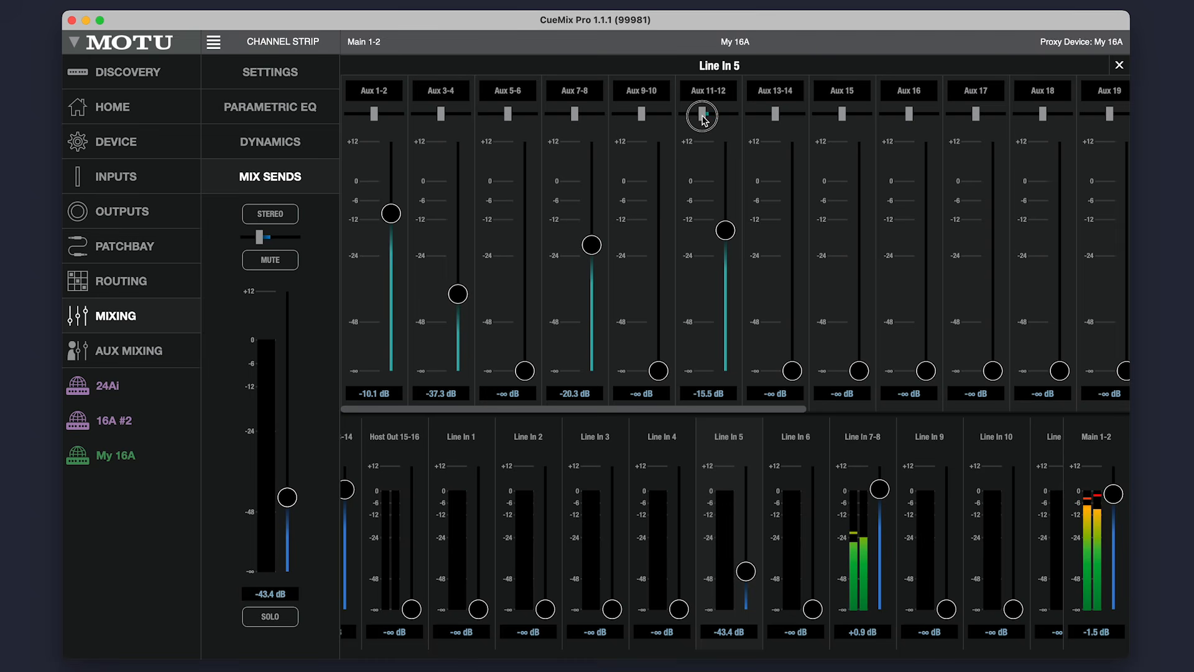
Step: Switch to Line In 3's mix sends and raise its Aux 5-6 and Aux 7-8 sends
{"action": "mouse_move", "coordinate": [483, 647]}
{"action": "left_mouse_down"}
{"action": "mouse_move", "coordinate": [527, 651]}
{"action": "mouse_move", "coordinate": [486, 649]}
{"action": "left_mouse_up"}
{"action": "left_click", "coordinate": [634, 454]}
{"action": "left_click", "coordinate": [563, 457]}
{"action": "left_click_drag", "start_coordinate": [524, 371], "coordinate": [525, 252]}
{"action": "left_click_drag", "start_coordinate": [592, 371], "coordinate": [593, 281]}
Step: Return to Line In 5's mix sends and raise its Aux 9-10 send to about -46.2 dB
{"action": "left_click", "coordinate": [633, 432]}
{"action": "left_click", "coordinate": [701, 453]}
{"action": "left_click_drag", "start_coordinate": [658, 371], "coordinate": [658, 316]}
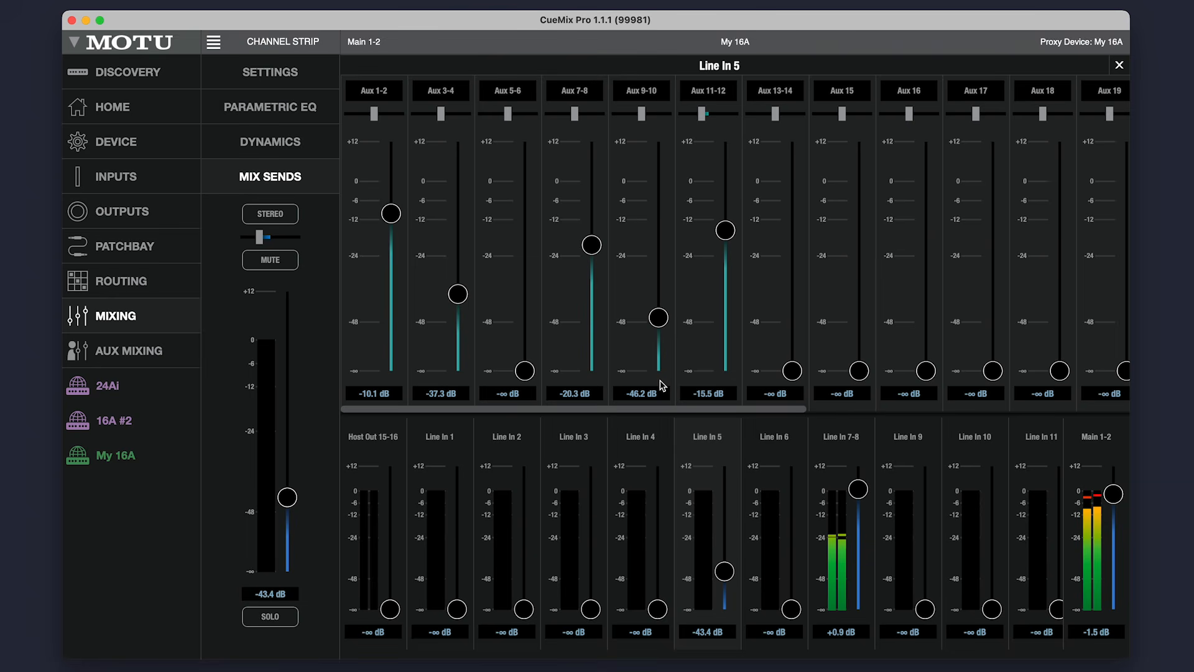
Step: Review Line In 5's channel strip pages: settings, parametric EQ, dynamics and mix sends
{"action": "left_click", "coordinate": [282, 110]}
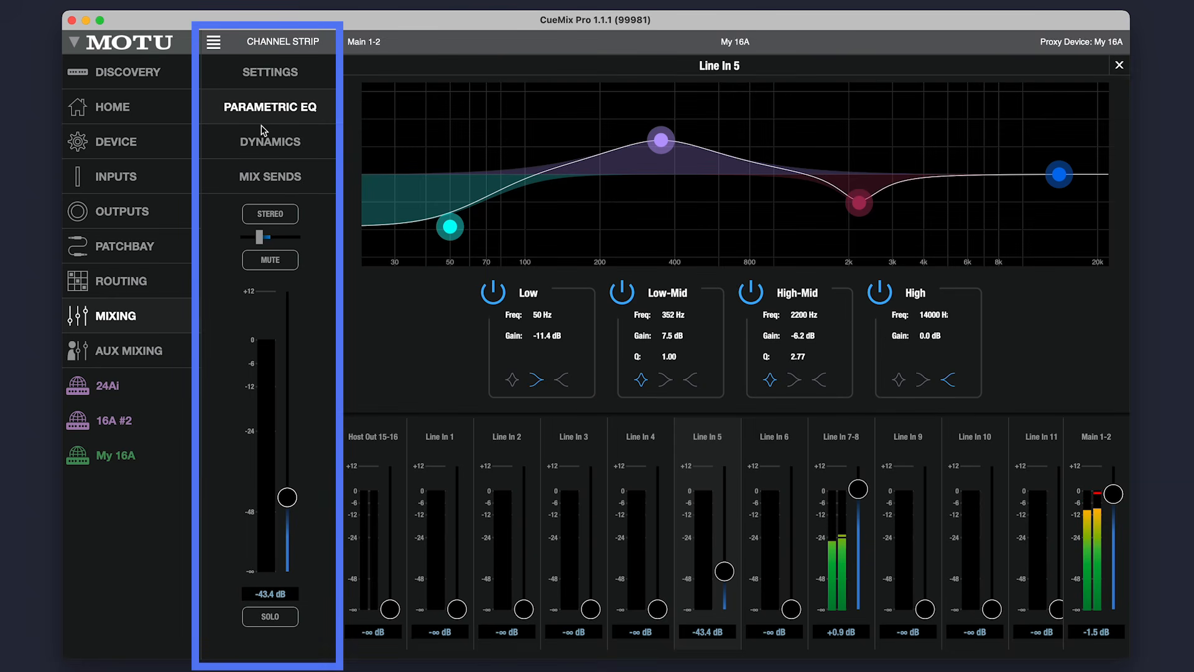
{"action": "left_click", "coordinate": [269, 141]}
{"action": "left_click", "coordinate": [269, 179]}
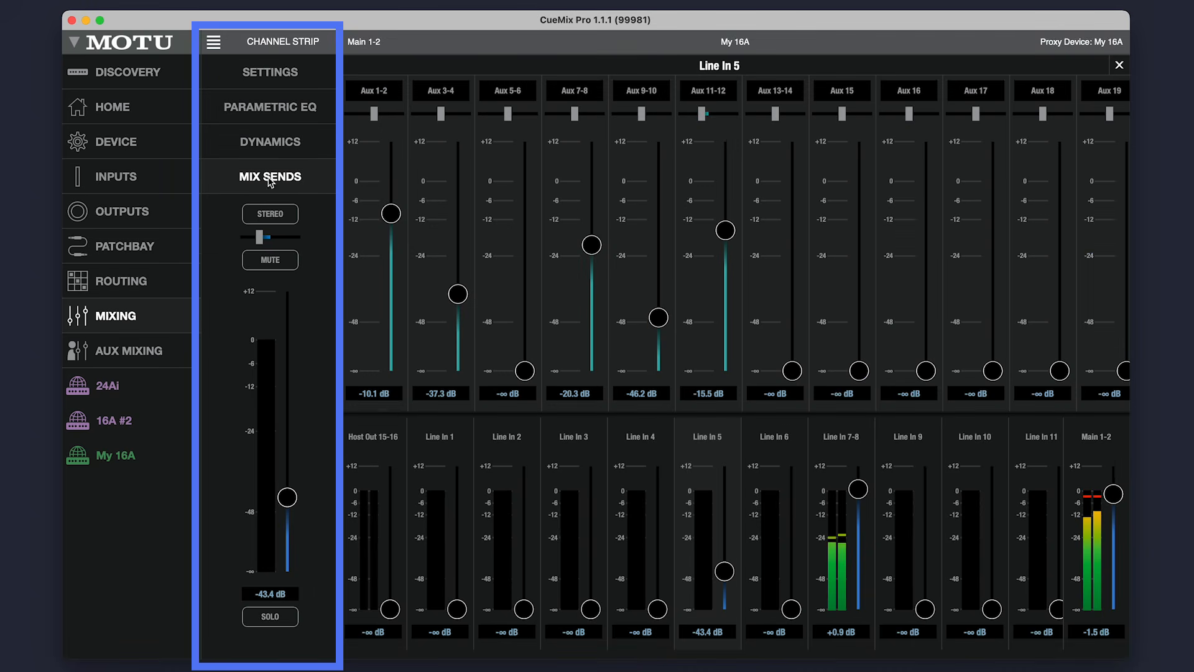
{"action": "left_click", "coordinate": [272, 73]}
{"action": "left_click", "coordinate": [266, 179]}
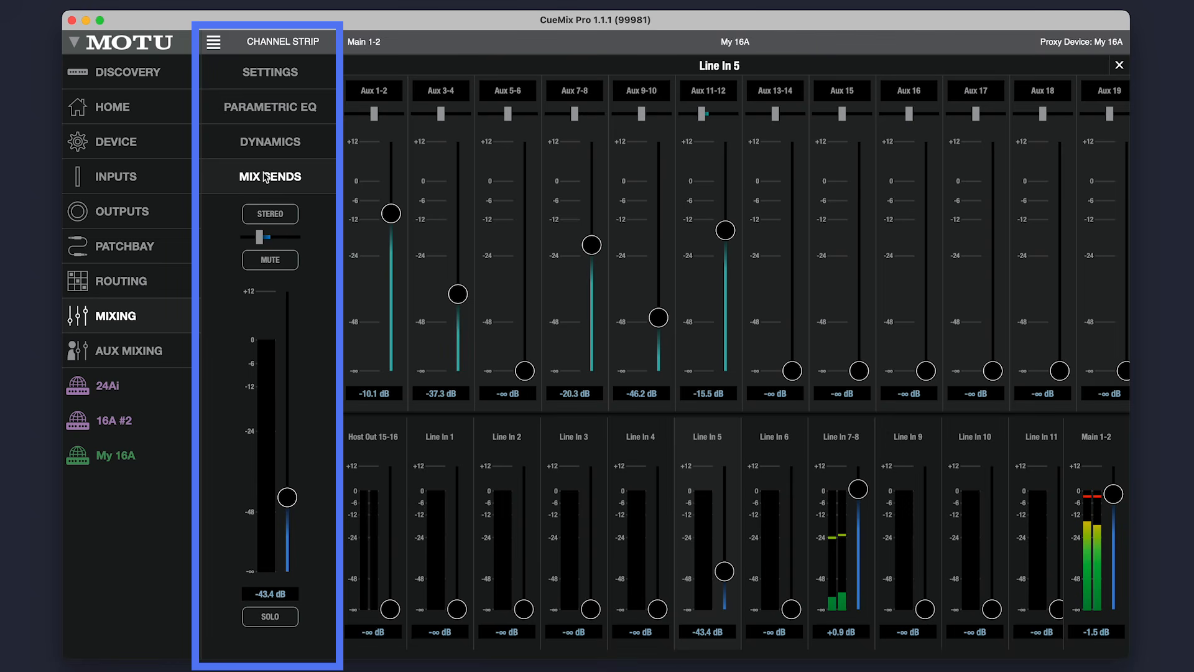
{"action": "left_click", "coordinate": [263, 147]}
{"action": "left_click", "coordinate": [263, 117]}
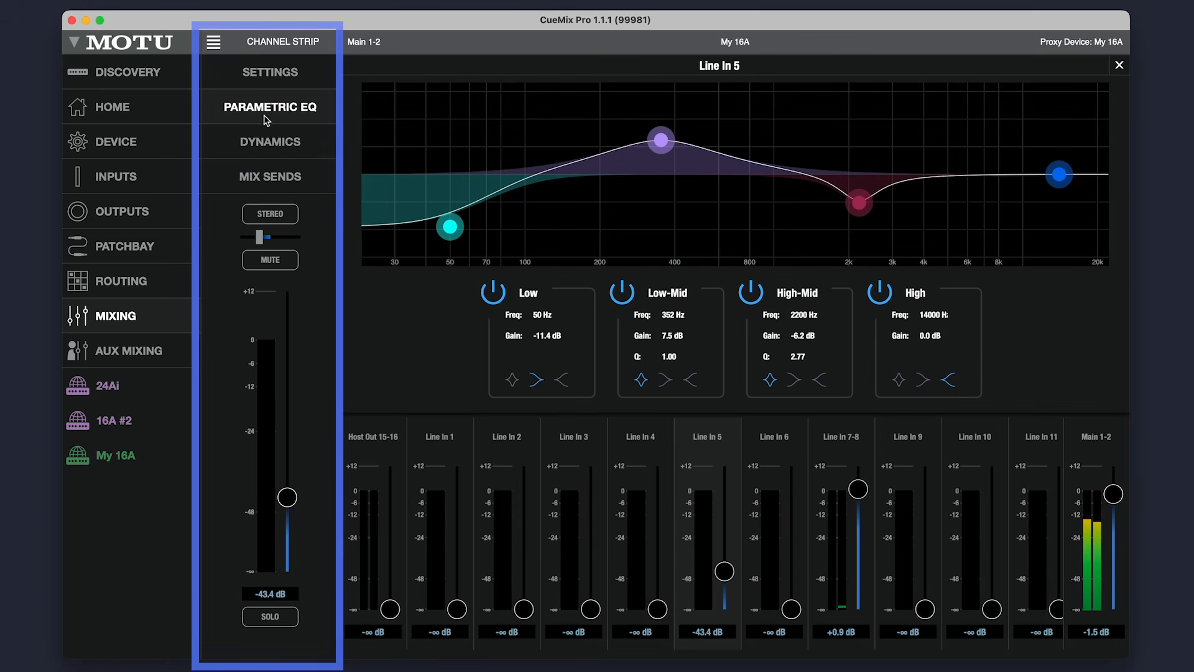
Step: Close Line In 5's channel strip and open the reverb settings of the Reverb 1-2 bus
{"action": "left_click", "coordinate": [1119, 66]}
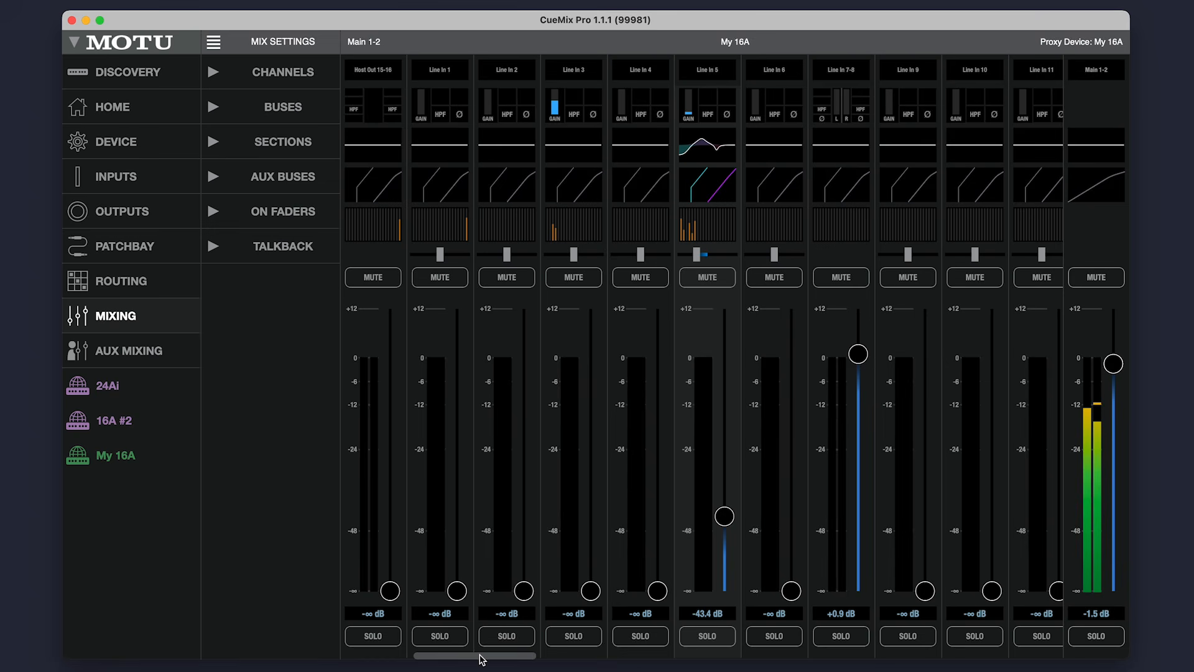
{"action": "left_click_drag", "start_coordinate": [482, 658], "coordinate": [880, 641]}
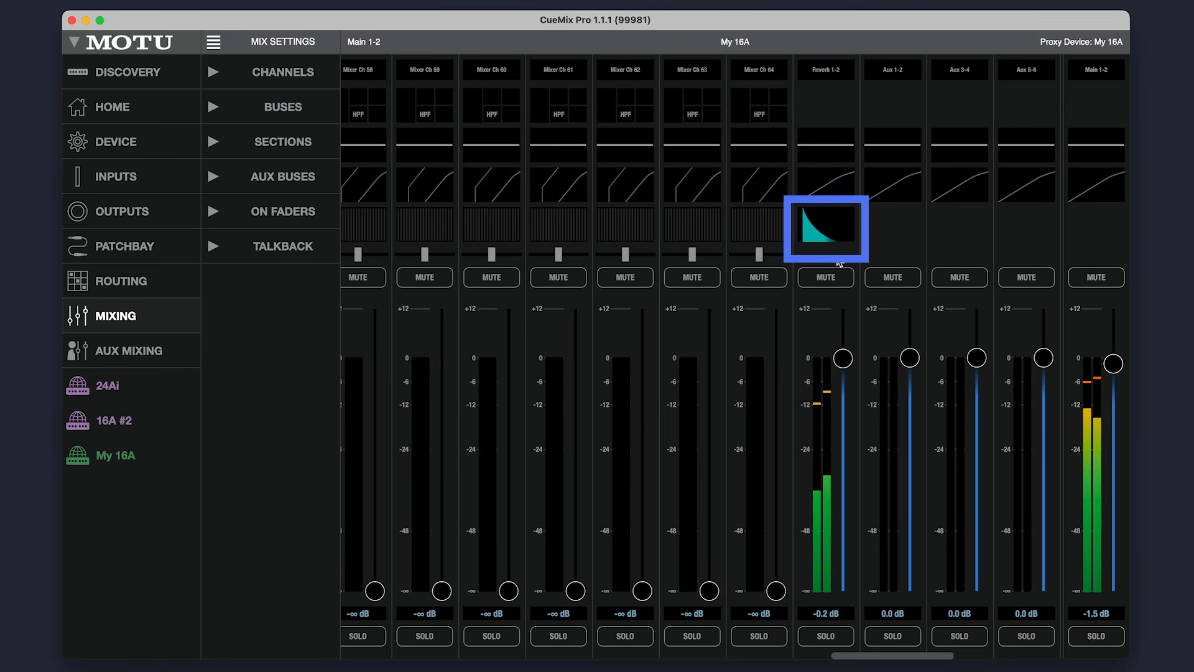
{"action": "left_click", "coordinate": [828, 229]}
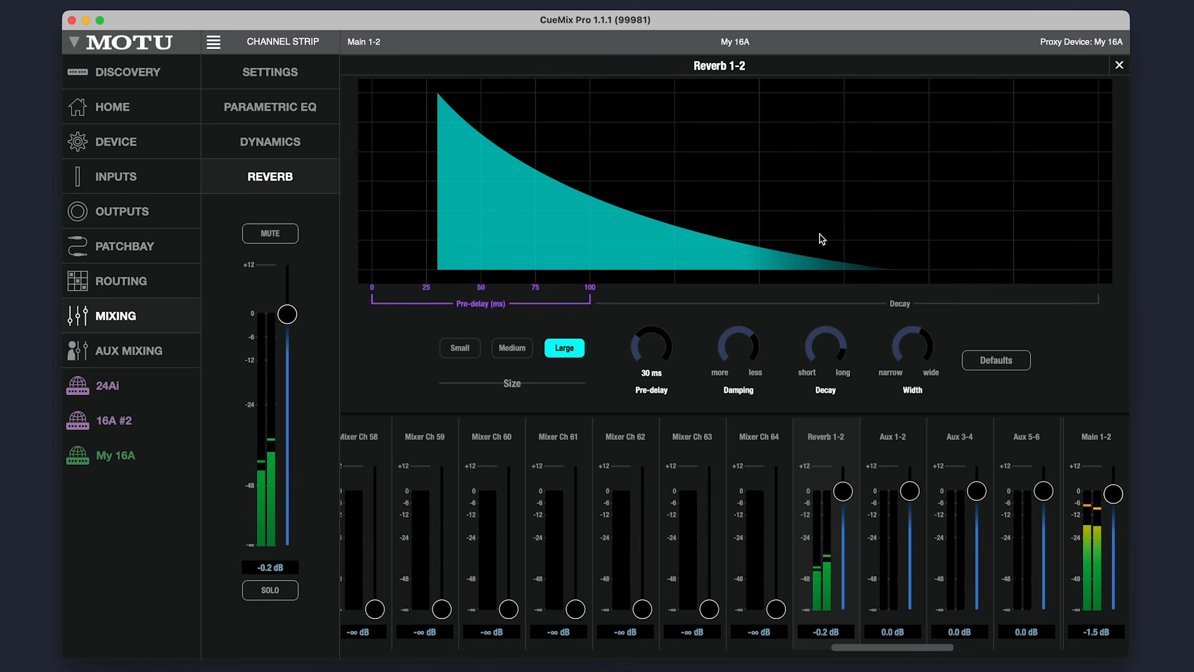
Step: Audition the Small and Medium sizes for the Reverb 1-2 bus and return to Large
{"action": "left_click", "coordinate": [461, 349]}
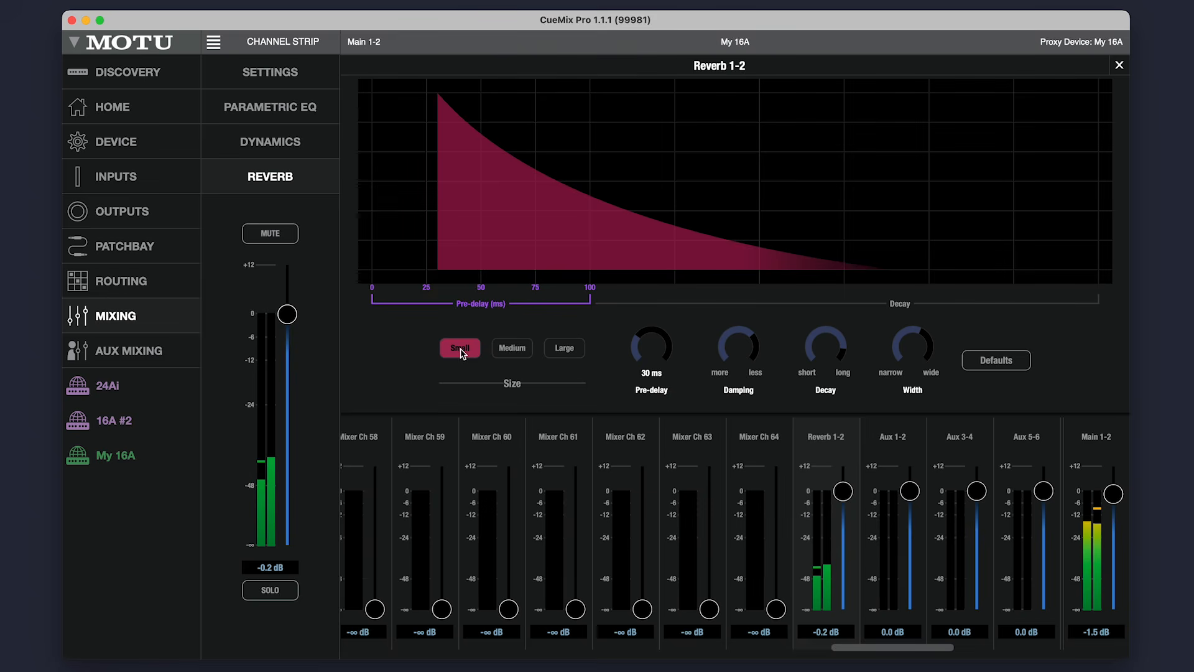
{"action": "left_click", "coordinate": [511, 351]}
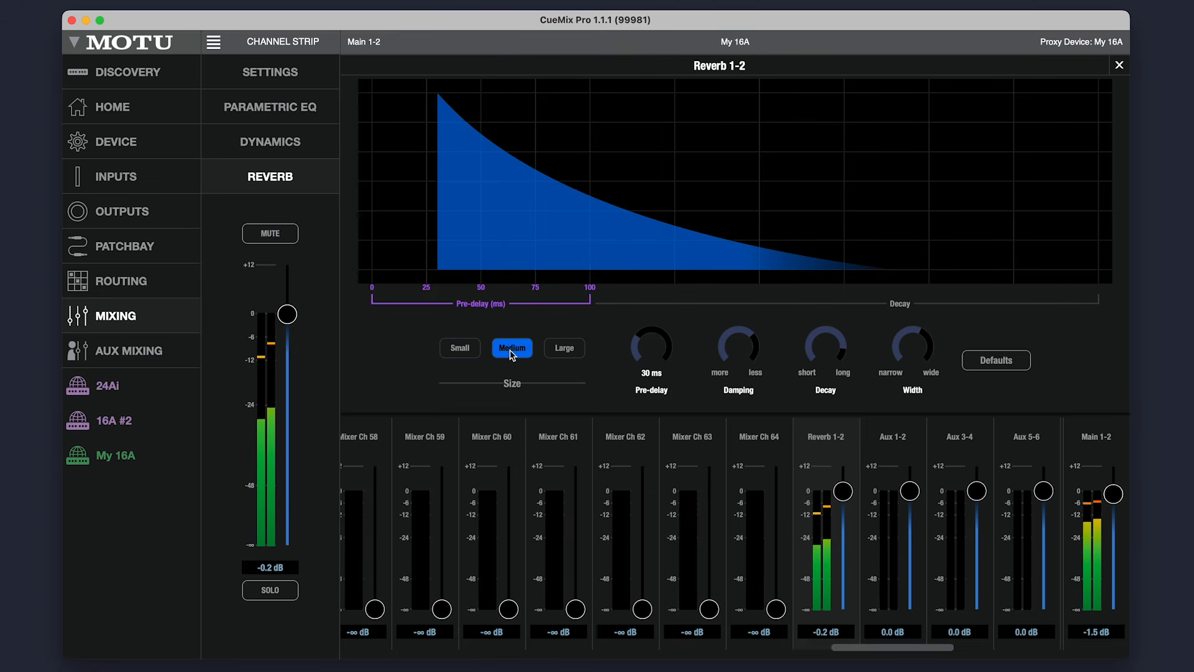
{"action": "left_click", "coordinate": [564, 349]}
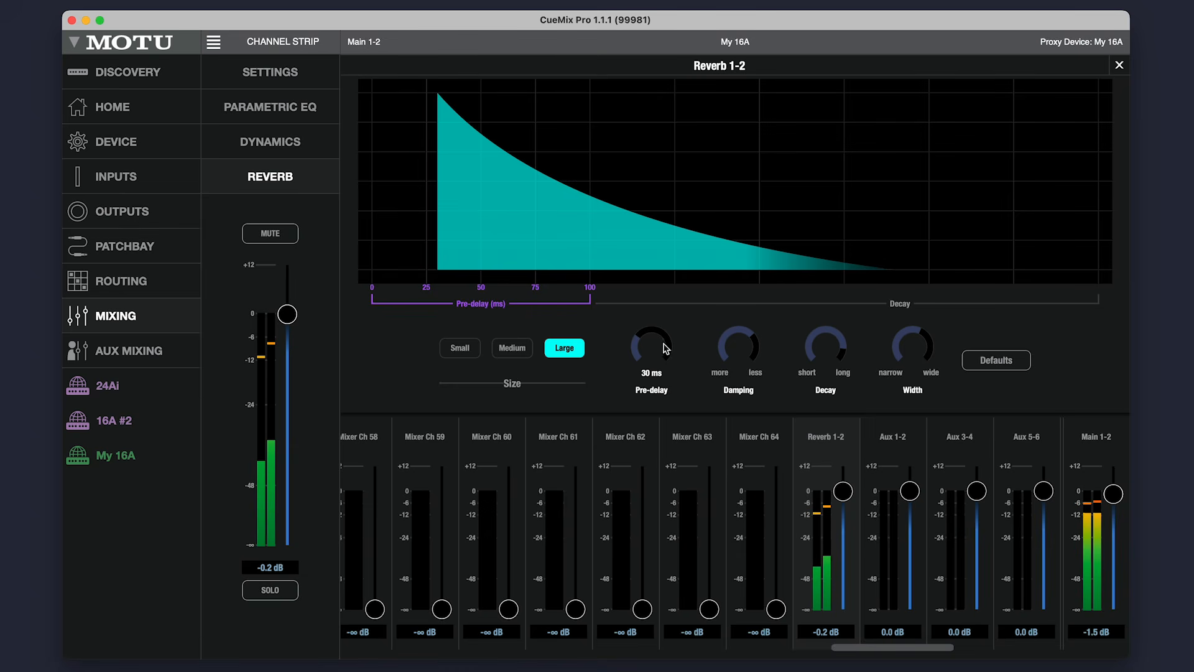
Step: Set the reverb's pre-delay to 55 ms and adjust its damping and decay
{"action": "mouse_move", "coordinate": [640, 342]}
{"action": "left_mouse_down"}
{"action": "mouse_move", "coordinate": [653, 308]}
{"action": "mouse_move", "coordinate": [656, 336]}
{"action": "left_mouse_up"}
{"action": "left_click_drag", "start_coordinate": [733, 334], "coordinate": [744, 323]}
{"action": "mouse_move", "coordinate": [821, 336]}
{"action": "left_mouse_down"}
{"action": "mouse_move", "coordinate": [837, 315]}
{"action": "mouse_move", "coordinate": [813, 347]}
{"action": "mouse_move", "coordinate": [827, 318]}
{"action": "left_mouse_up"}
{"action": "mouse_move", "coordinate": [728, 339]}
{"action": "left_mouse_down"}
{"action": "mouse_move", "coordinate": [721, 367]}
{"action": "mouse_move", "coordinate": [729, 340]}
{"action": "left_mouse_up"}
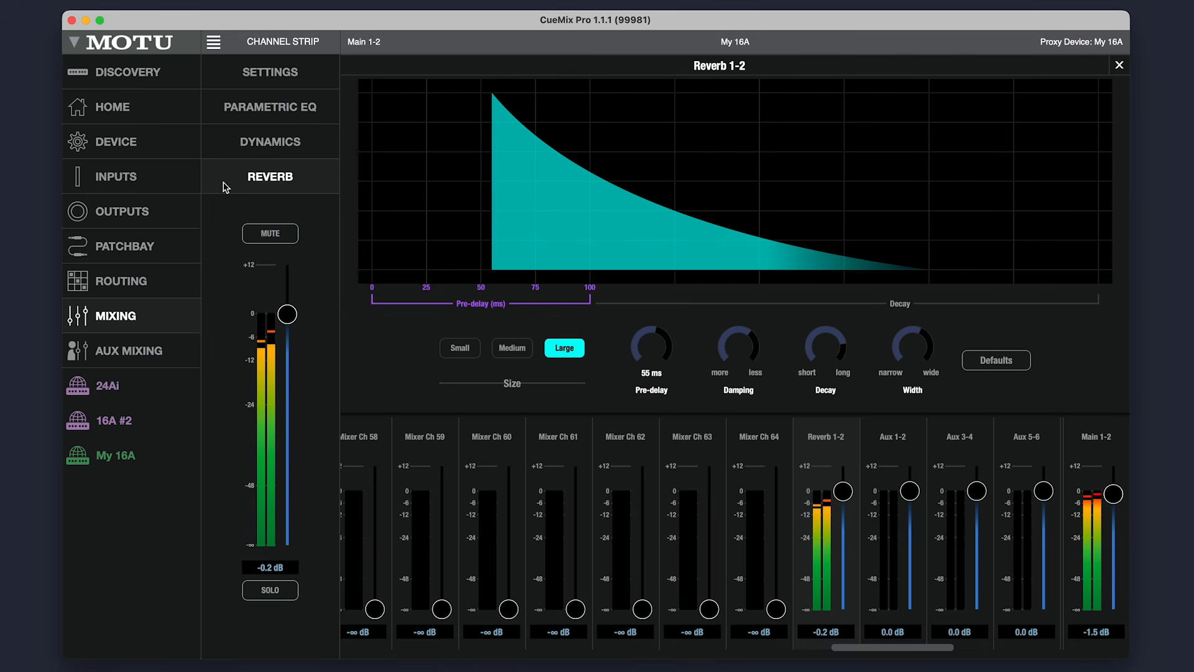
Step: Boost the Reverb 1-2 bus's Low-Mid EQ band by about 7.0 dB at 412 Hz and close its channel strip
{"action": "left_click", "coordinate": [261, 148]}
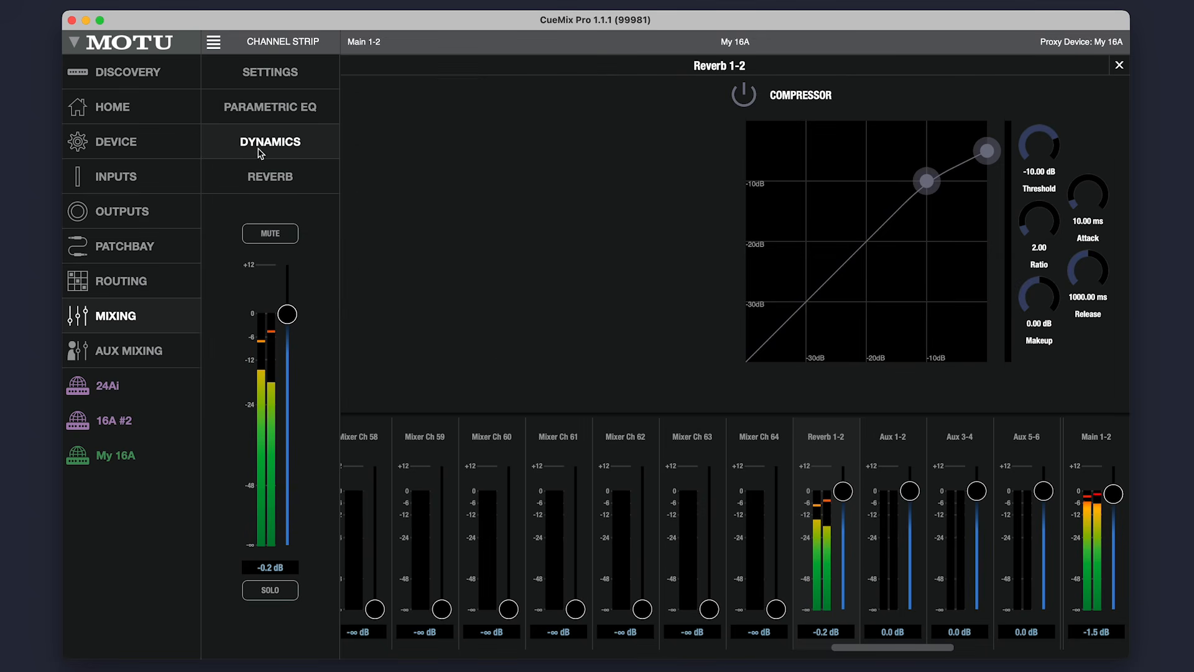
{"action": "left_click", "coordinate": [266, 111]}
{"action": "left_click_drag", "start_coordinate": [674, 175], "coordinate": [678, 139]}
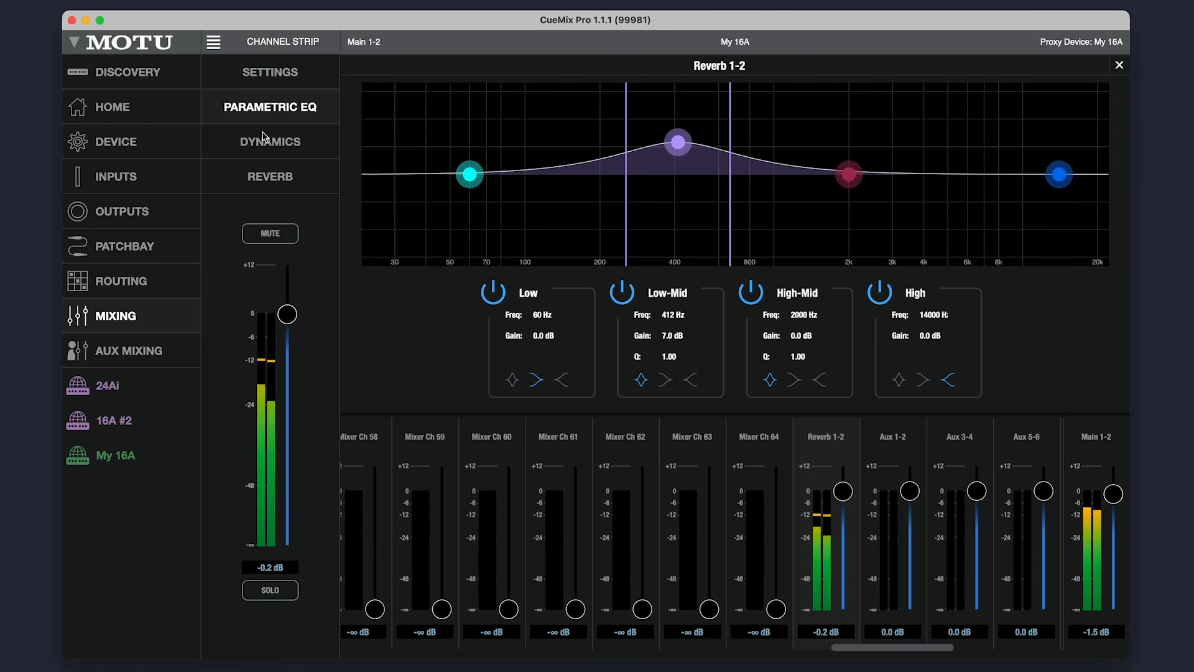
{"action": "left_click", "coordinate": [272, 149]}
{"action": "left_click", "coordinate": [272, 180]}
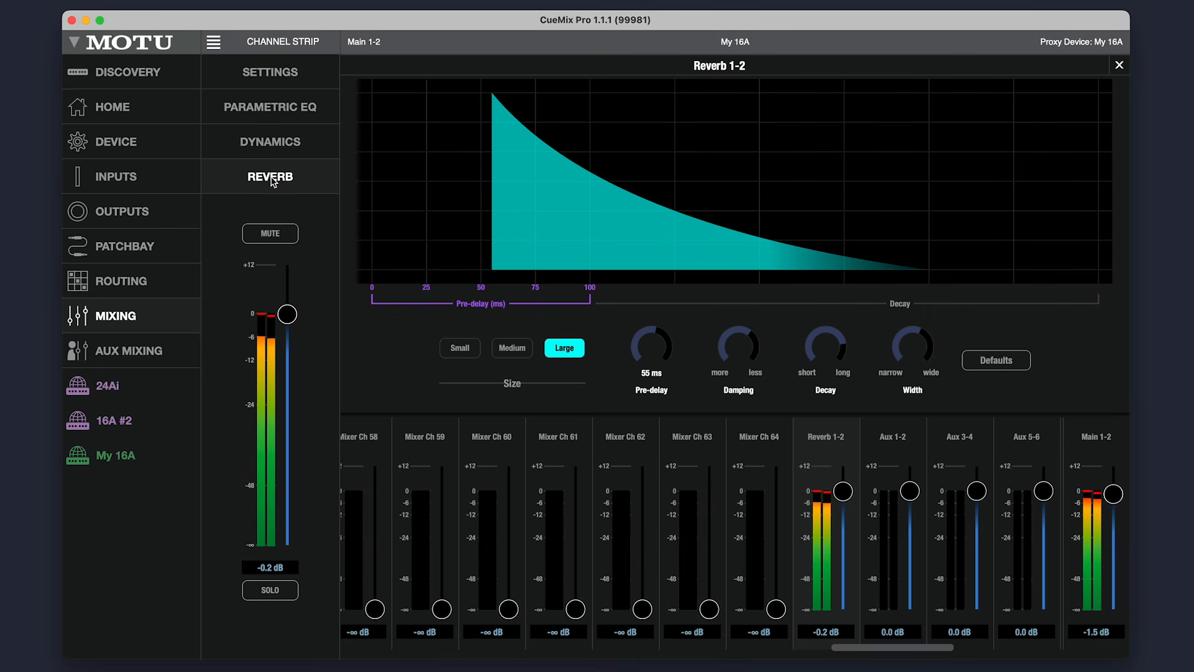
{"action": "left_click", "coordinate": [1119, 66]}
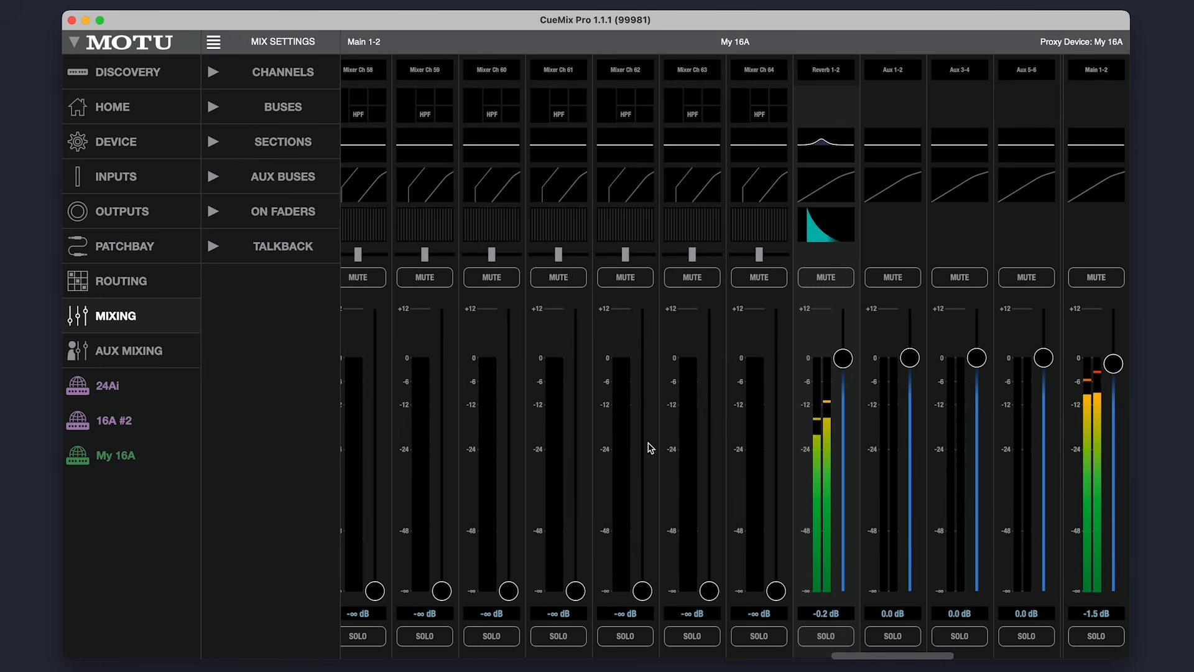
Step: Rename the Aux 7-8 bus in the mixer as Phones Mix
{"action": "left_click_drag", "start_coordinate": [885, 656], "coordinate": [312, 651]}
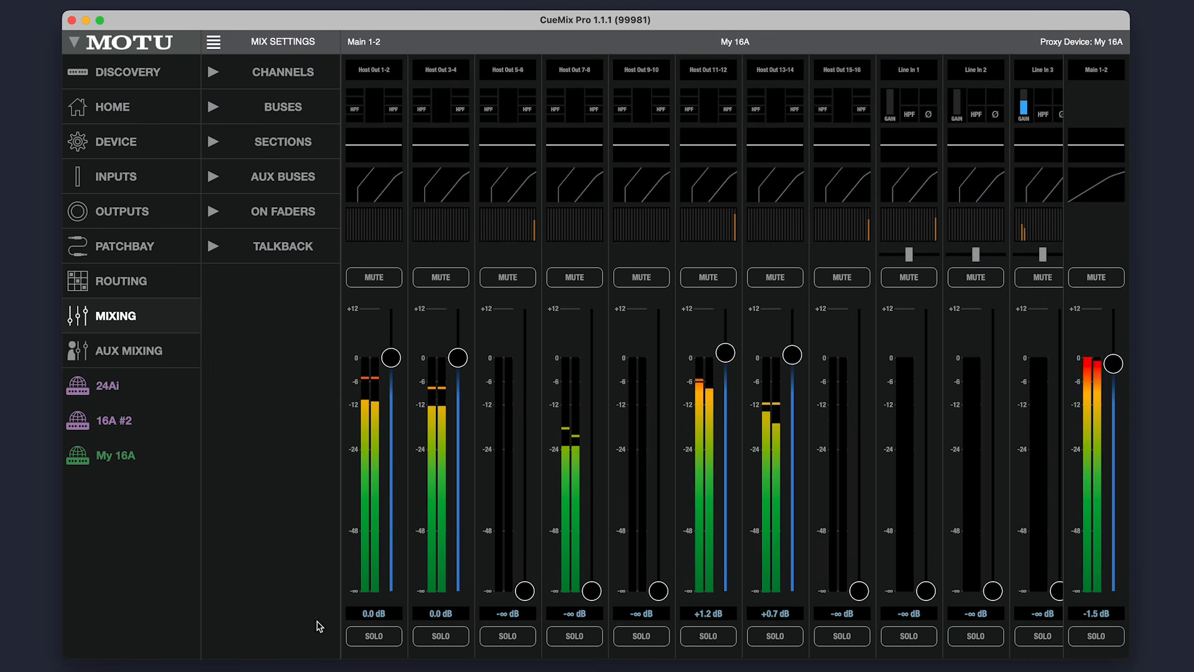
{"action": "left_click_drag", "start_coordinate": [393, 658], "coordinate": [943, 662]}
{"action": "double_click", "coordinate": [695, 71]}
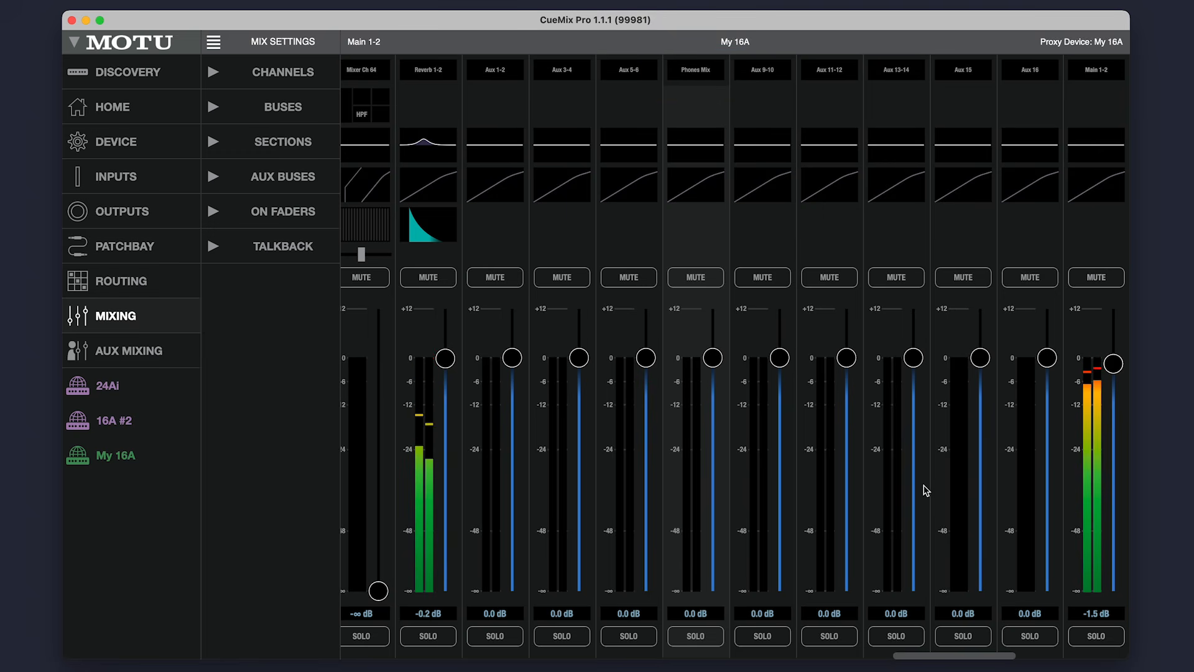
Step: Set the source of the Monitor 1-2 bus to Phones Mix L-R
{"action": "left_click_drag", "start_coordinate": [936, 658], "coordinate": [1064, 657]}
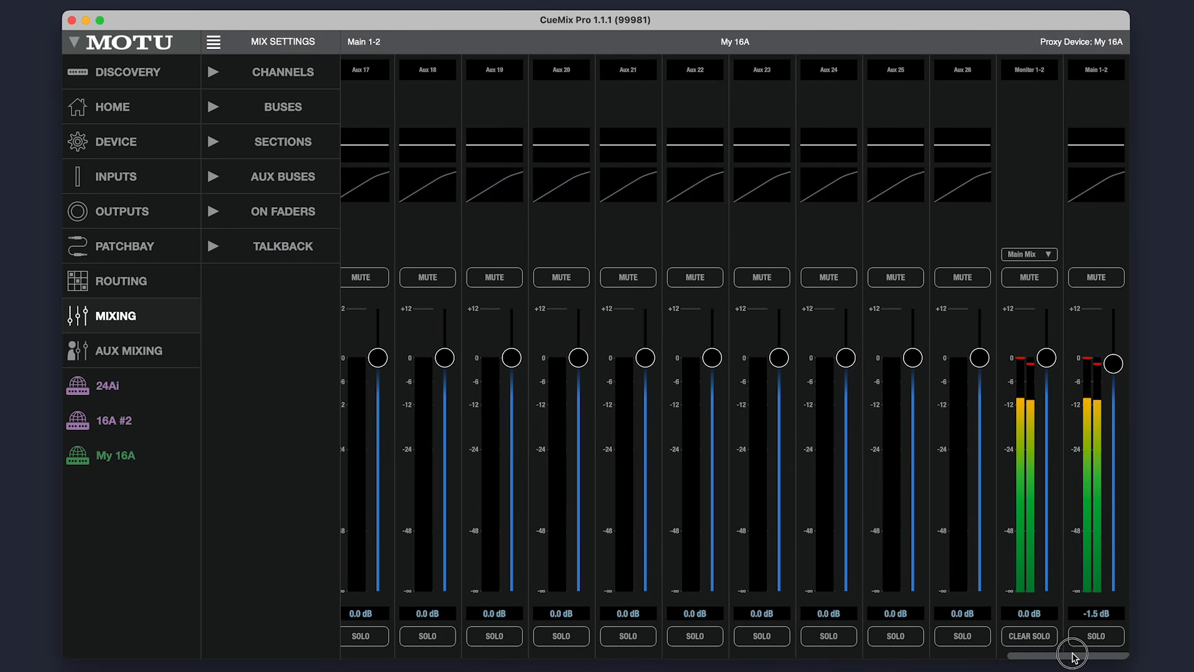
{"action": "left_click", "coordinate": [1033, 256]}
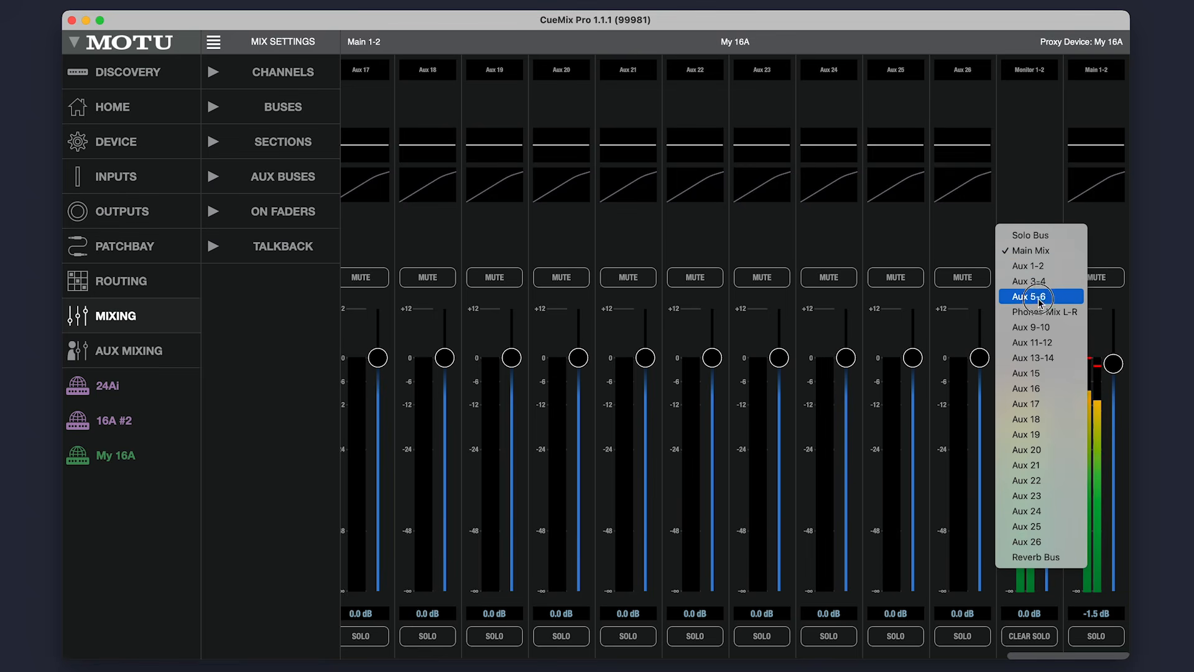
{"action": "left_click", "coordinate": [1068, 317]}
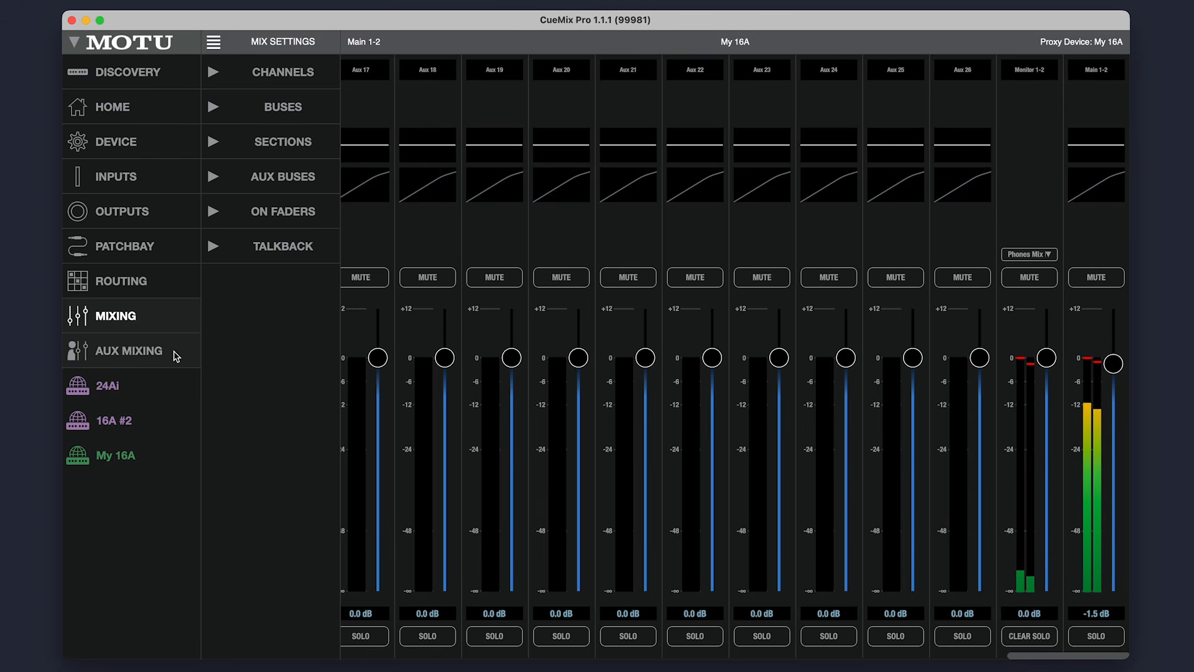
Step: In the Phones Mix, raise Host Out 1-2, 3-4, 5-6, 7-8, 15-16 and Line In 1 to about -21, -20, -30, -25, -14 and -22 dB
{"action": "left_click", "coordinate": [140, 352]}
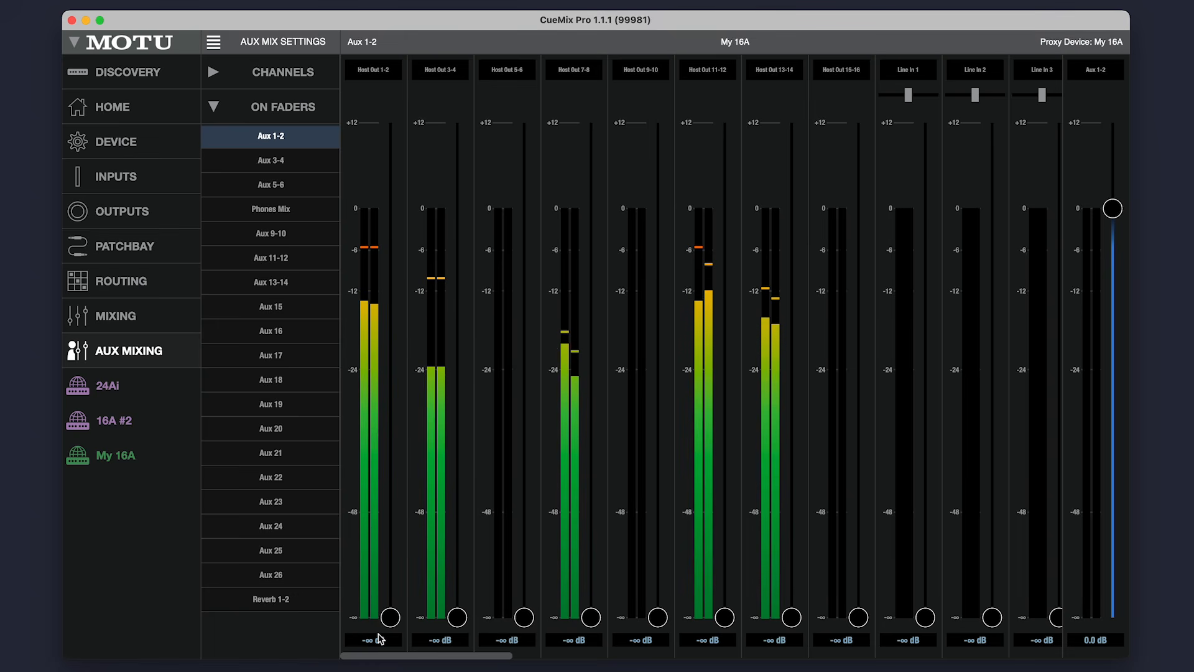
{"action": "left_click", "coordinate": [285, 215]}
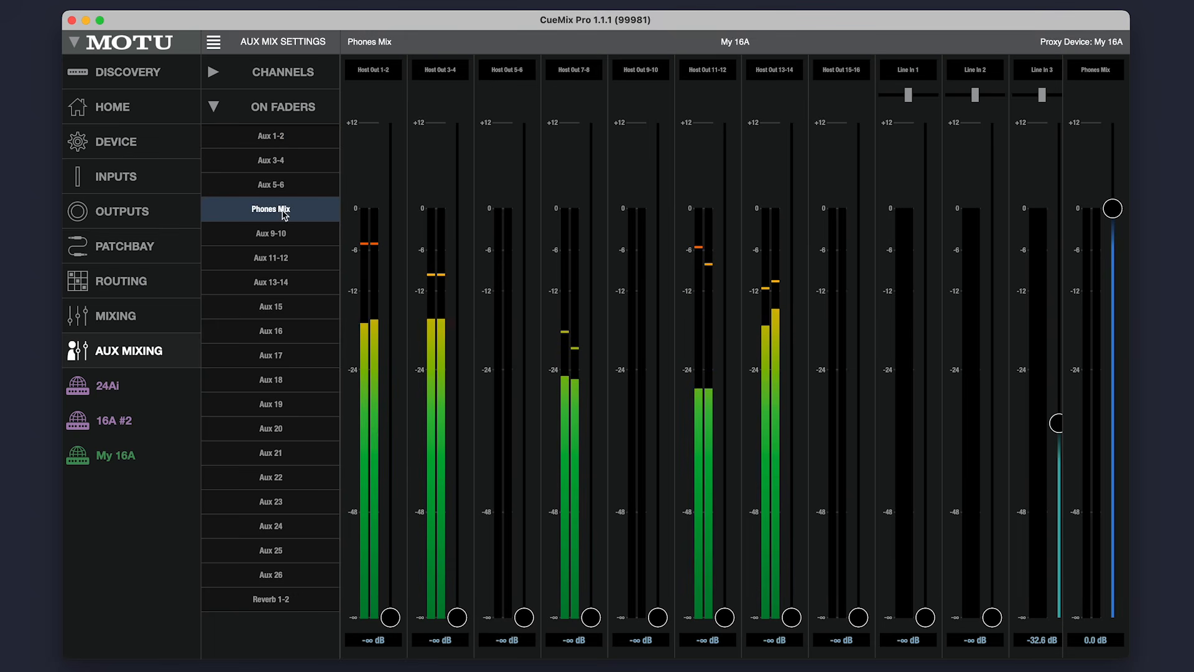
{"action": "left_click_drag", "start_coordinate": [390, 618], "coordinate": [390, 352]}
{"action": "left_click_drag", "start_coordinate": [457, 617], "coordinate": [457, 344]}
{"action": "left_click_drag", "start_coordinate": [525, 617], "coordinate": [525, 404]}
{"action": "left_click_drag", "start_coordinate": [601, 618], "coordinate": [591, 378]}
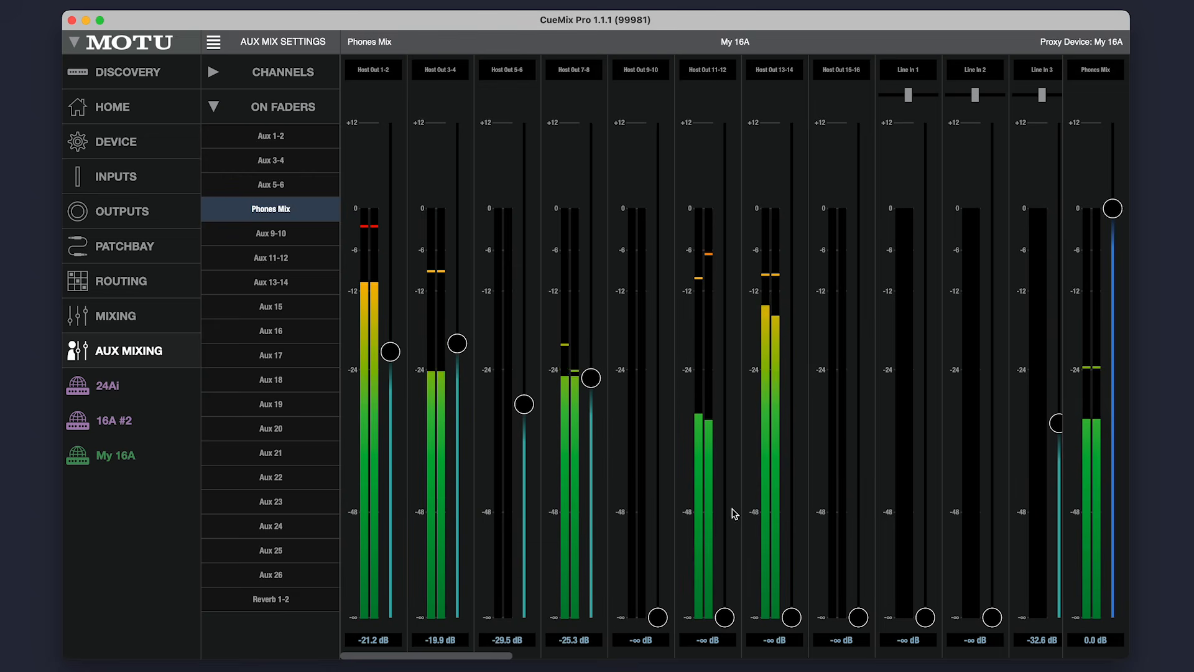
{"action": "left_click_drag", "start_coordinate": [859, 618], "coordinate": [859, 307]}
{"action": "left_click_drag", "start_coordinate": [925, 618], "coordinate": [925, 357]}
Step: Check the headphone connections in the patchbay, return to the mixer and rename the Aux 9-10 bus as Phone Mix 2
{"action": "left_click", "coordinate": [123, 247]}
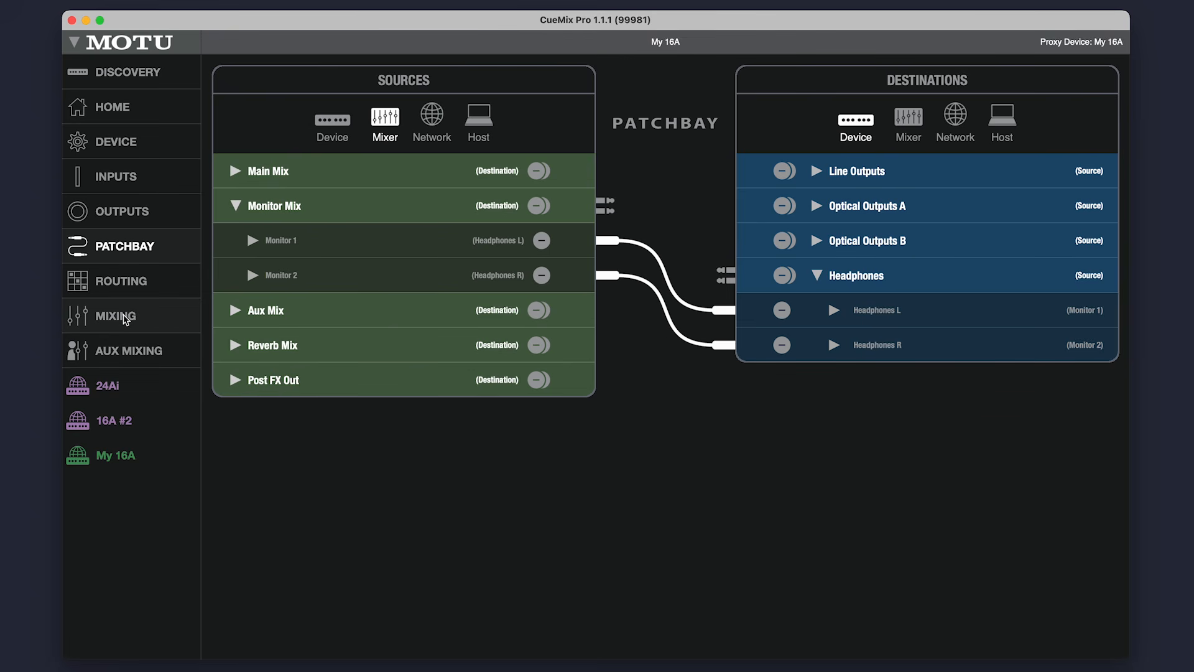
{"action": "left_click", "coordinate": [124, 320]}
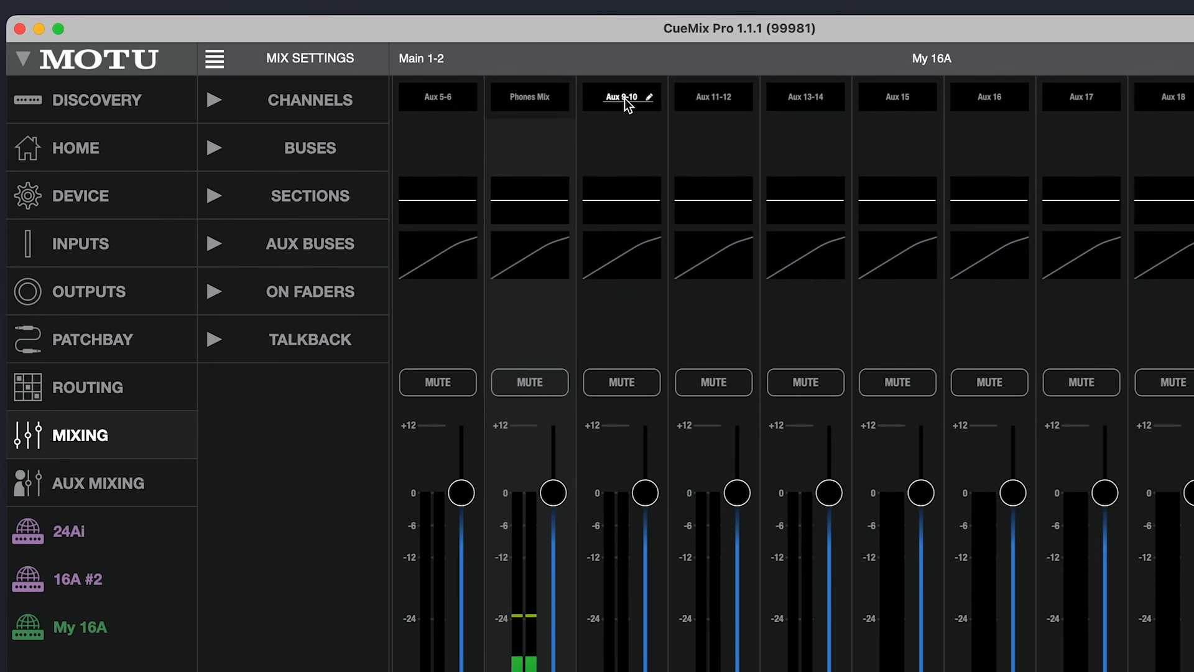
{"action": "left_click", "coordinate": [625, 98]}
{"action": "type", "text": "Phone"}
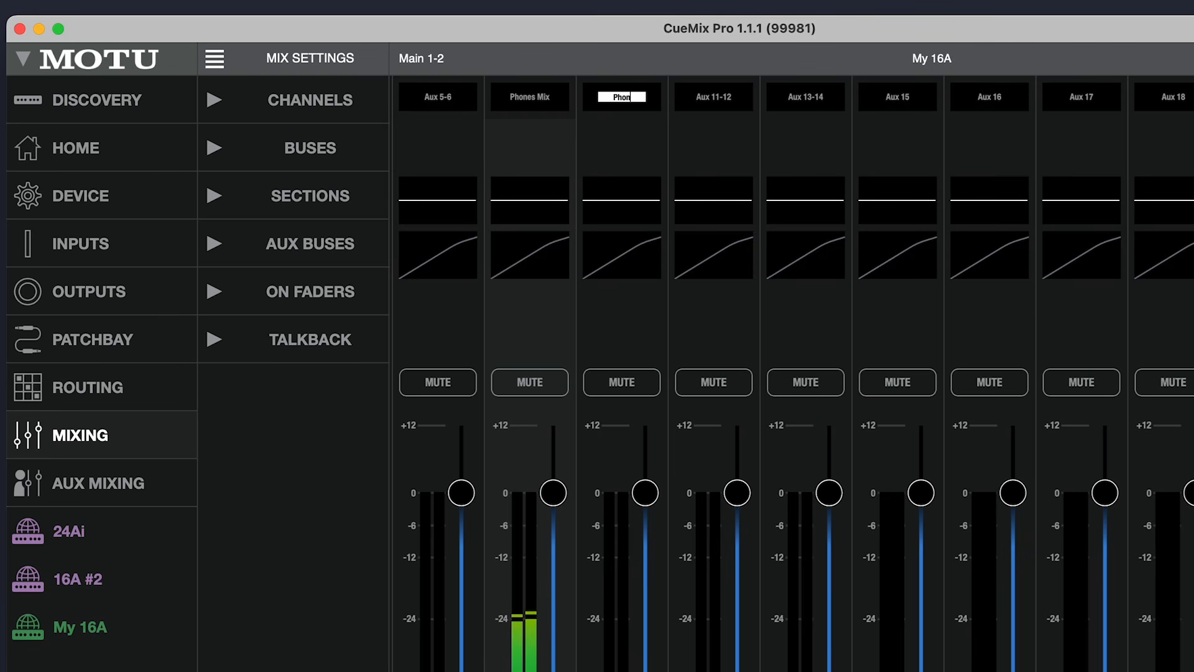
{"action": "type", "text": " Mix 2"}
{"action": "key", "text": "Return"}
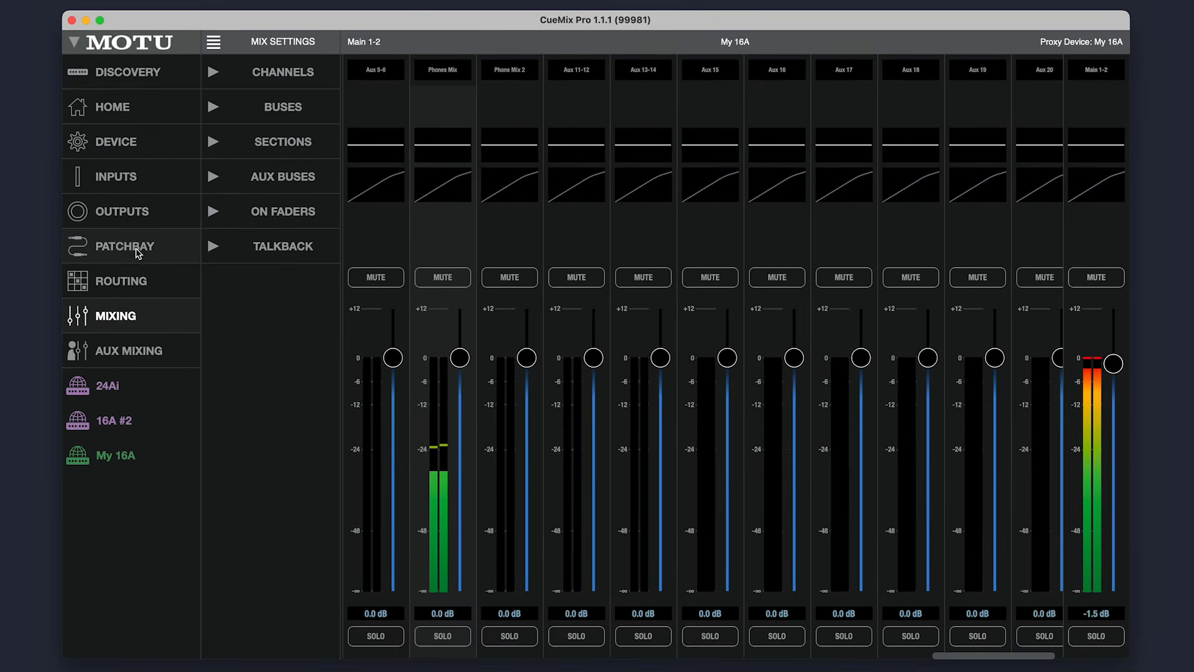
Step: Connect the Phone Mix 2 L and R sources to Line Out 11 and Line Out 12 in the patchbay
{"action": "left_click", "coordinate": [138, 251]}
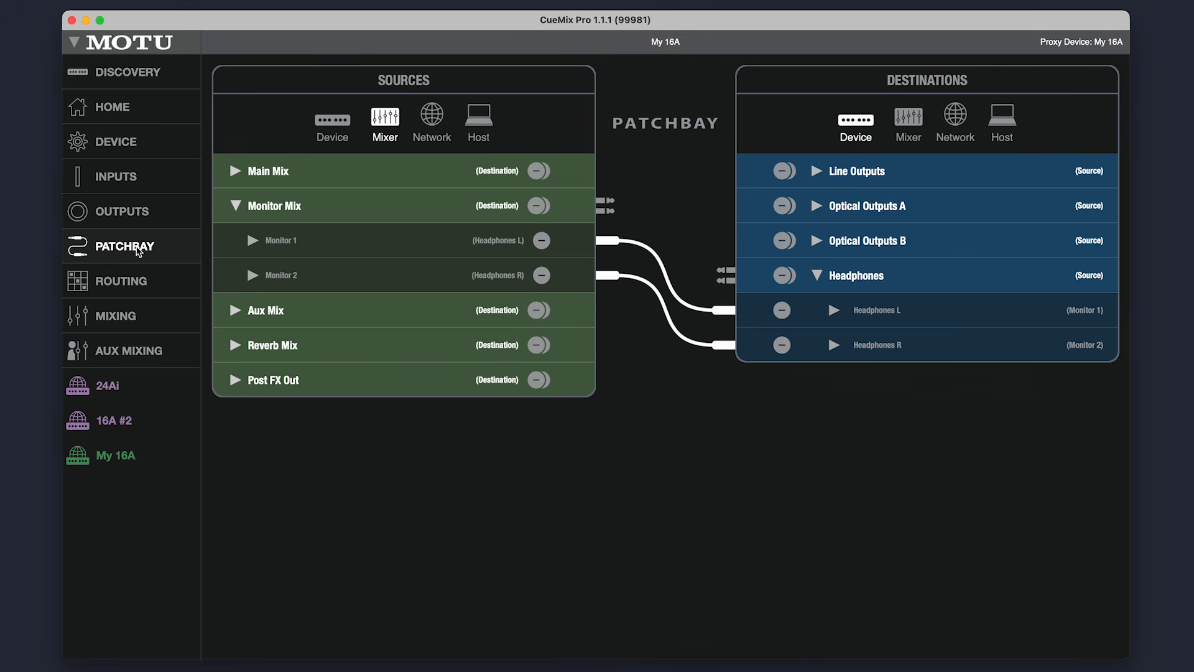
{"action": "left_click", "coordinate": [236, 206]}
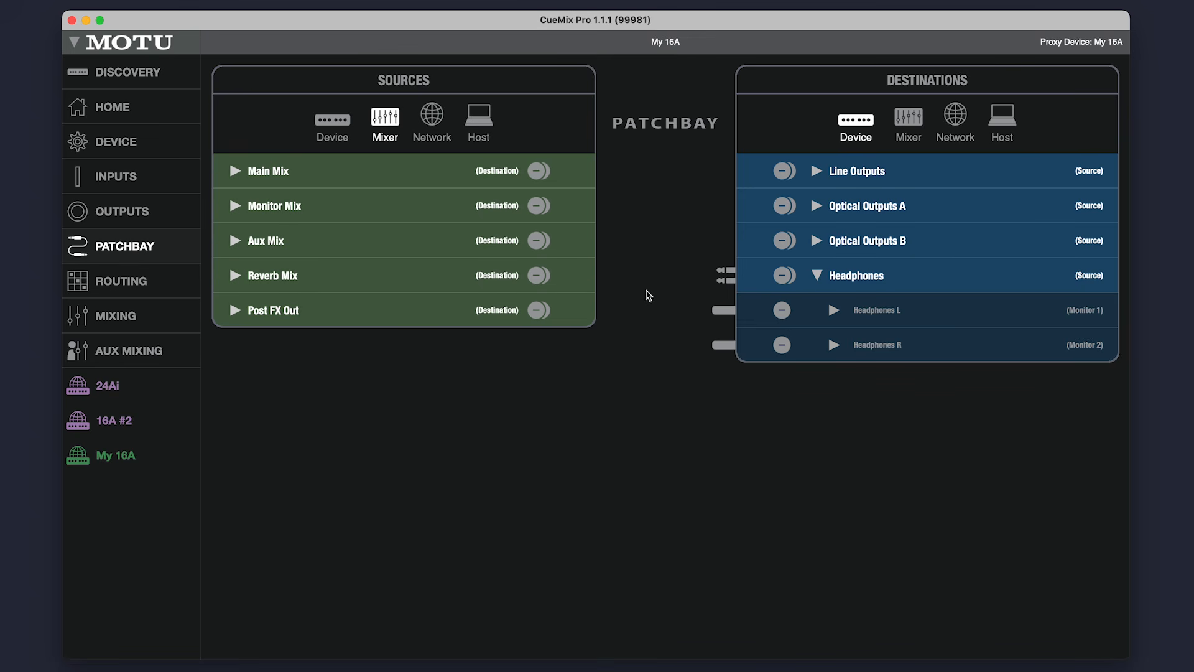
{"action": "left_click", "coordinate": [817, 276]}
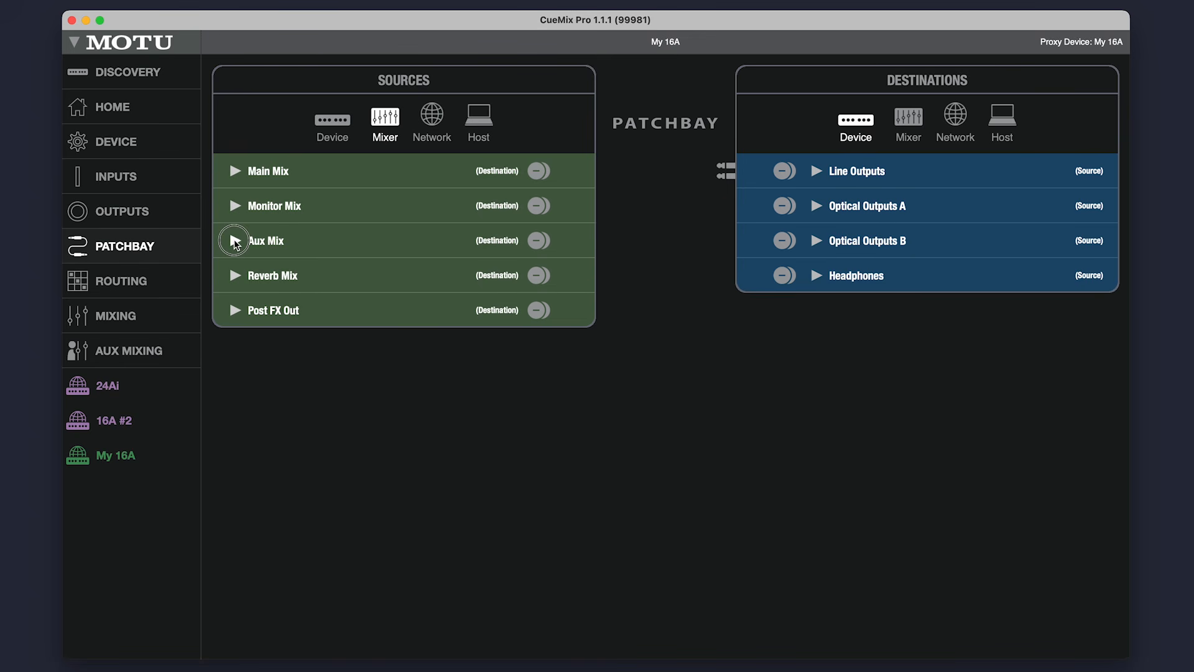
{"action": "left_click", "coordinate": [235, 240]}
{"action": "left_click", "coordinate": [817, 172]}
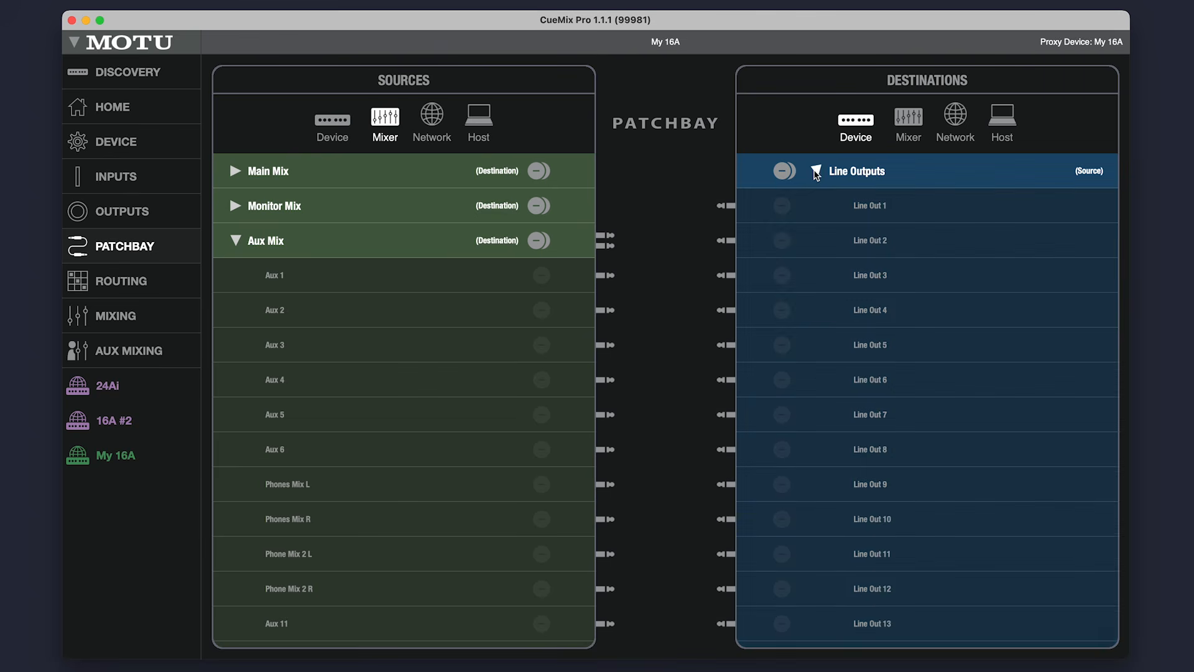
{"action": "scroll", "coordinate": [504, 522], "scroll_direction": "down", "scroll_amount": 2}
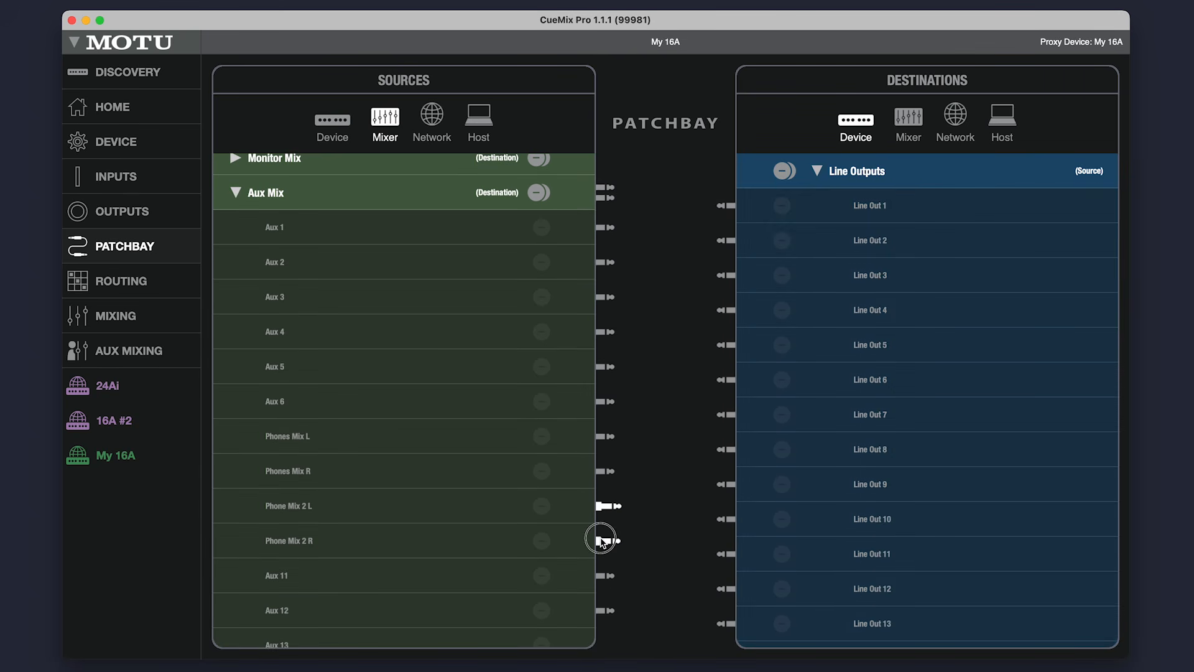
{"action": "left_click_drag", "start_coordinate": [608, 541], "coordinate": [722, 589]}
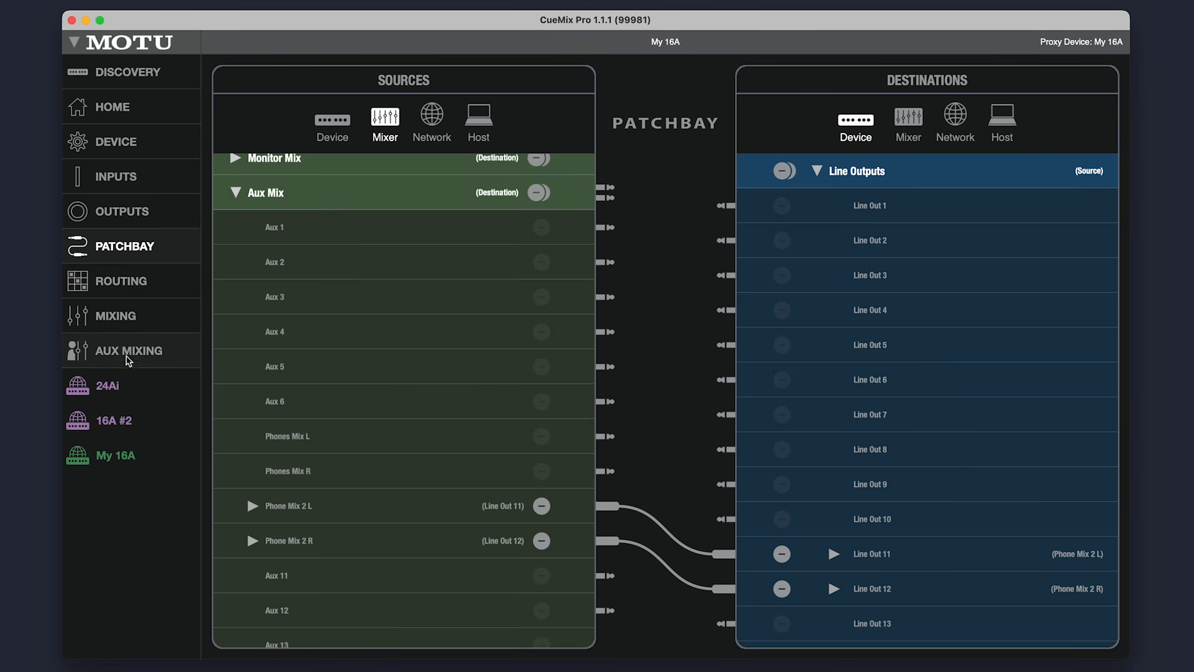
Step: In the Phone Mix 2 aux mix, raise Host Out 1-2, 3-4, 7-8 and 11-12 to about -32.7, -13.6, -41.4 and -31.2 dB
{"action": "left_click", "coordinate": [129, 352]}
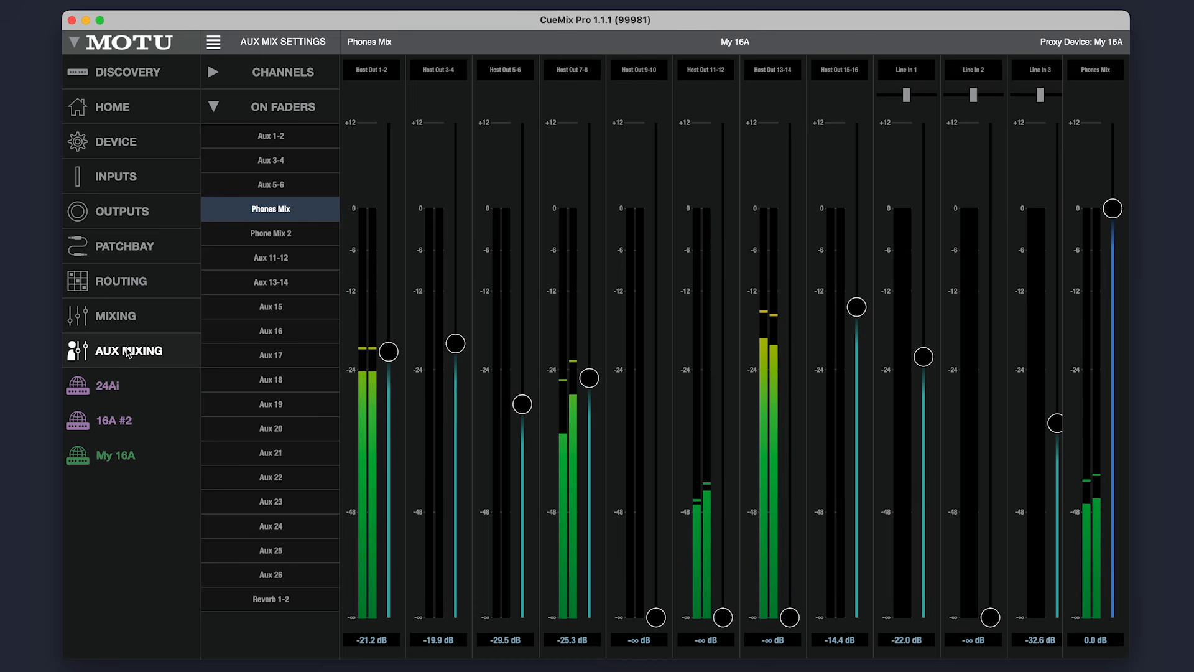
{"action": "left_click", "coordinate": [302, 236]}
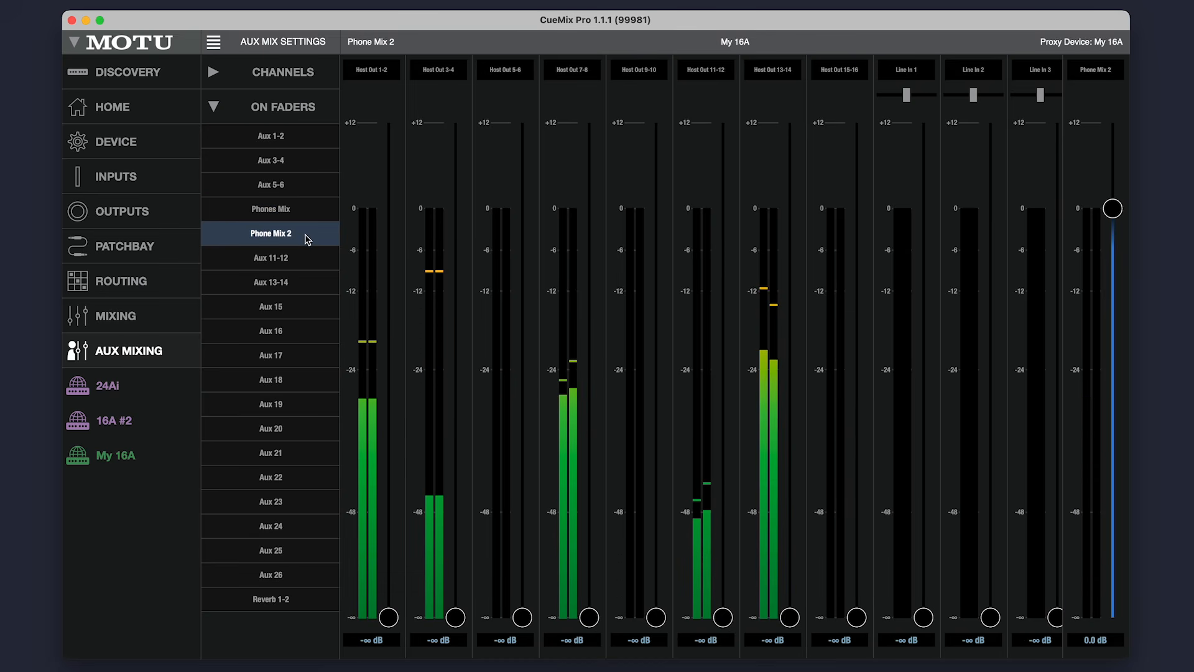
{"action": "left_click_drag", "start_coordinate": [388, 617], "coordinate": [389, 424]}
{"action": "left_click_drag", "start_coordinate": [455, 617], "coordinate": [455, 301]}
{"action": "left_click_drag", "start_coordinate": [589, 617], "coordinate": [589, 475]}
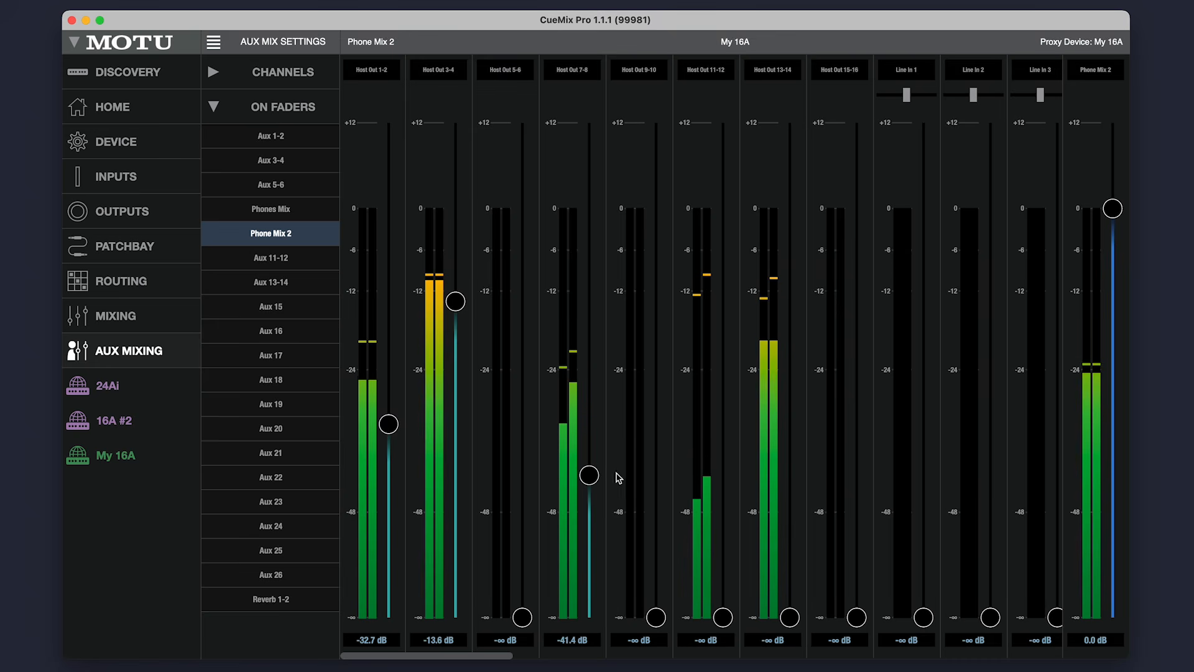
{"action": "left_click_drag", "start_coordinate": [723, 617], "coordinate": [734, 420]}
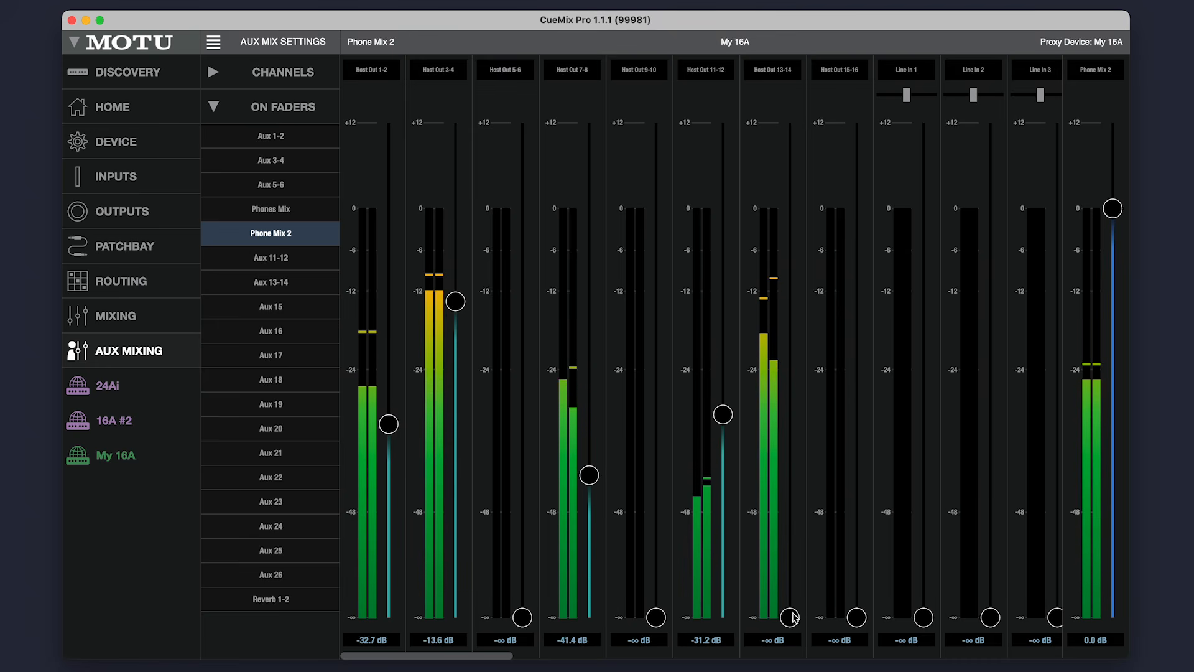
Step: In Phone Mix 2, set Host Out 3-4, 7-8, 11-12, 13-14, 15-16 and Line In 1 to about -15.7, -38.1, -34.9, -24.1, -26.7 and -44.7 dB
{"action": "left_click_drag", "start_coordinate": [789, 617], "coordinate": [794, 371]}
{"action": "left_click_drag", "start_coordinate": [725, 428], "coordinate": [722, 436]}
{"action": "left_click_drag", "start_coordinate": [589, 474], "coordinate": [586, 457]}
{"action": "left_click_drag", "start_coordinate": [455, 302], "coordinate": [455, 315]}
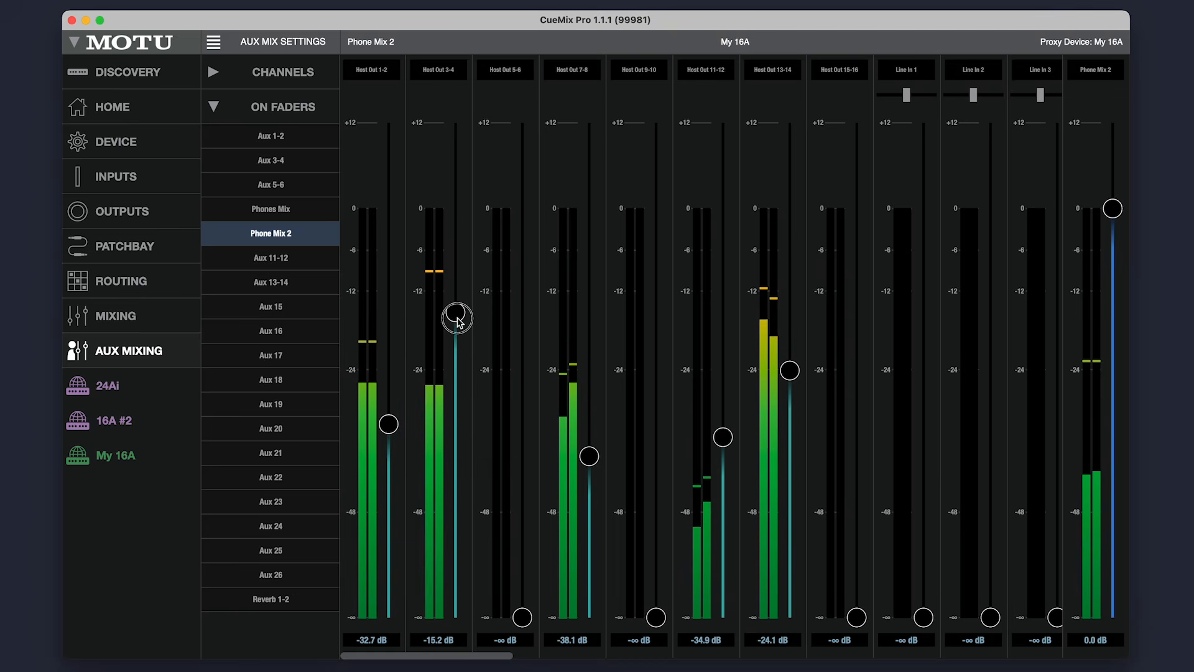
{"action": "left_click_drag", "start_coordinate": [927, 619], "coordinate": [925, 494]}
{"action": "left_click_drag", "start_coordinate": [857, 617], "coordinate": [859, 391]}
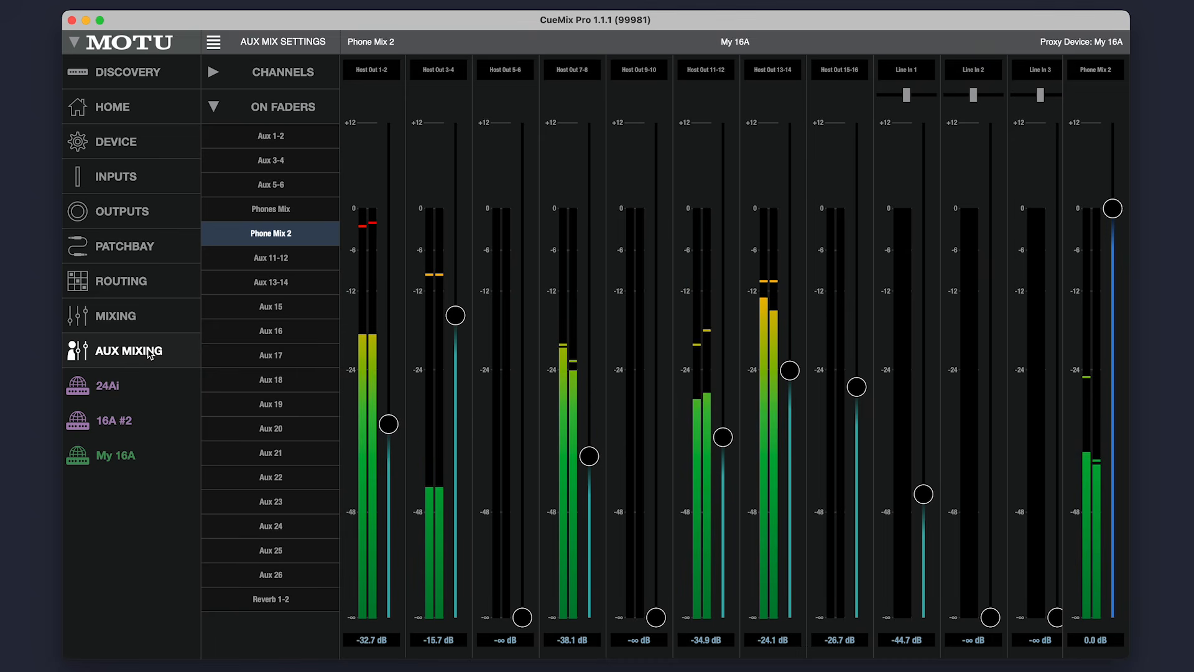
Step: Shape Phone Mix 2's EQ with the Low band at about 68 Hz, +10.8 dB and Low-Mid at about 560 Hz, -8.3 dB
{"action": "left_click", "coordinate": [118, 319]}
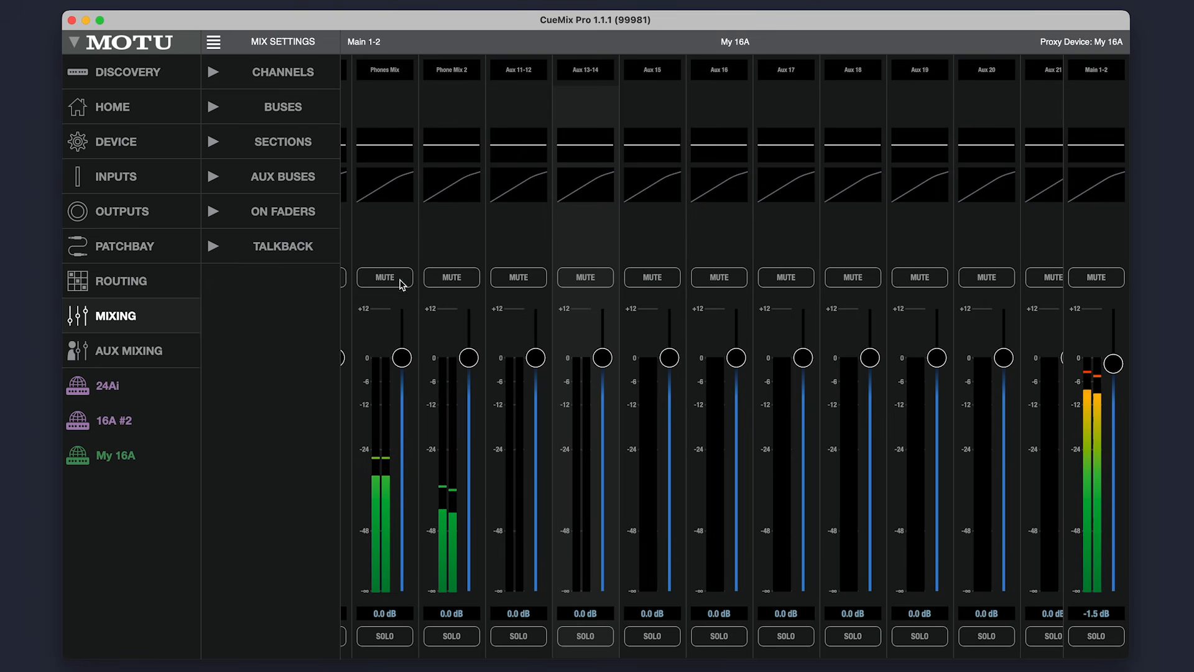
{"action": "mouse_move", "coordinate": [973, 657]}
{"action": "left_mouse_down"}
{"action": "mouse_move", "coordinate": [1036, 649]}
{"action": "mouse_move", "coordinate": [958, 660]}
{"action": "left_mouse_up"}
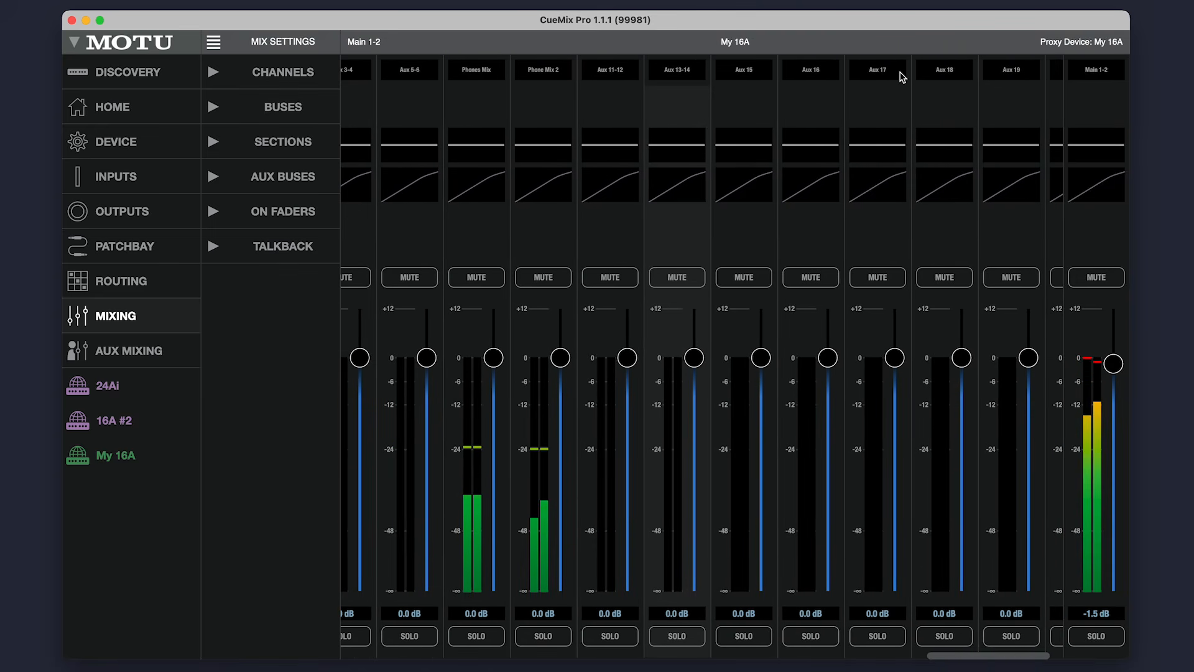
{"action": "left_click", "coordinate": [543, 150]}
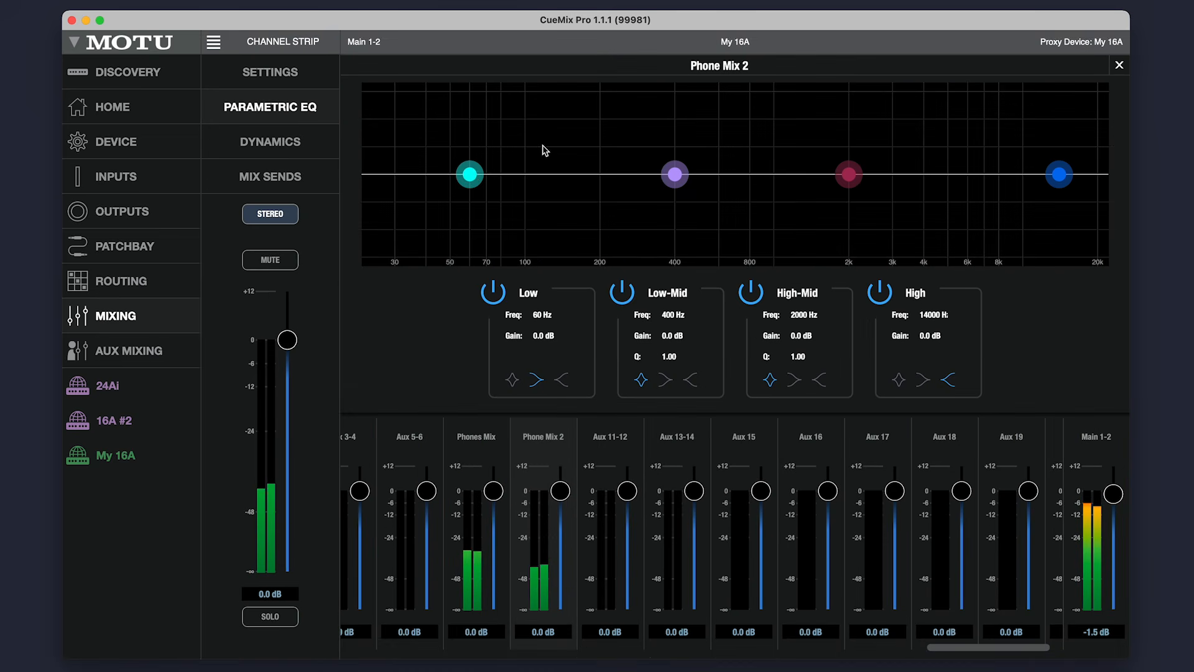
{"action": "left_click_drag", "start_coordinate": [473, 174], "coordinate": [485, 124]}
{"action": "left_click_drag", "start_coordinate": [675, 174], "coordinate": [712, 212]}
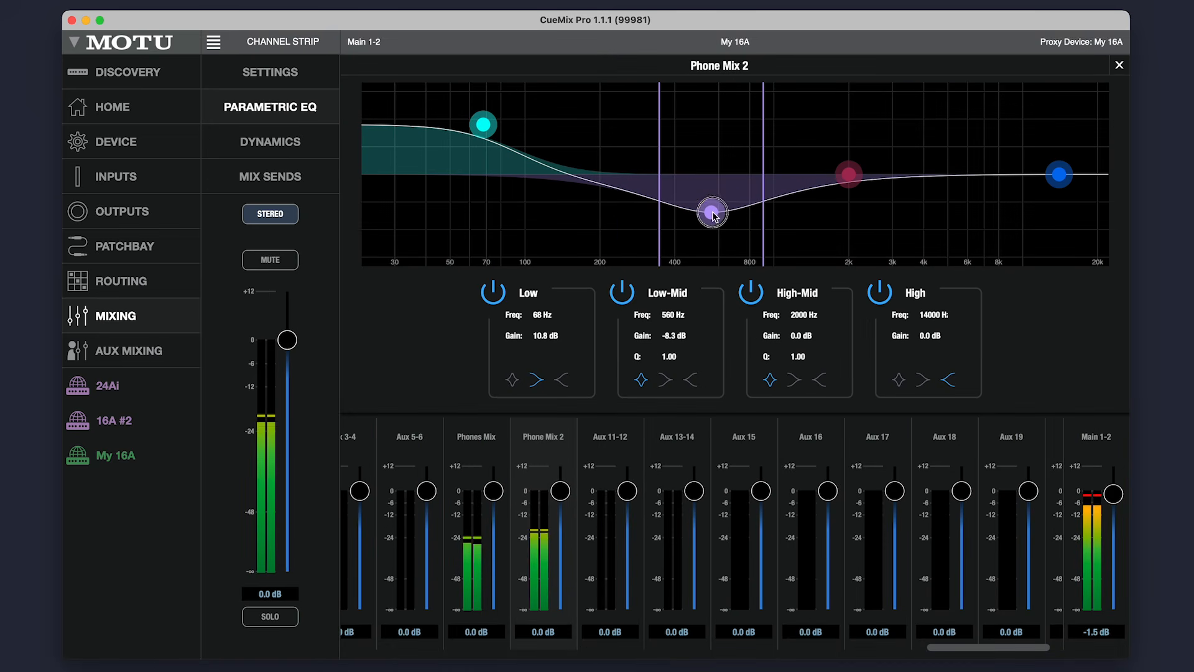
Step: Enable the compressor on Phone Mix 2 and lower its threshold to about -21.34 dB
{"action": "left_click", "coordinate": [265, 148]}
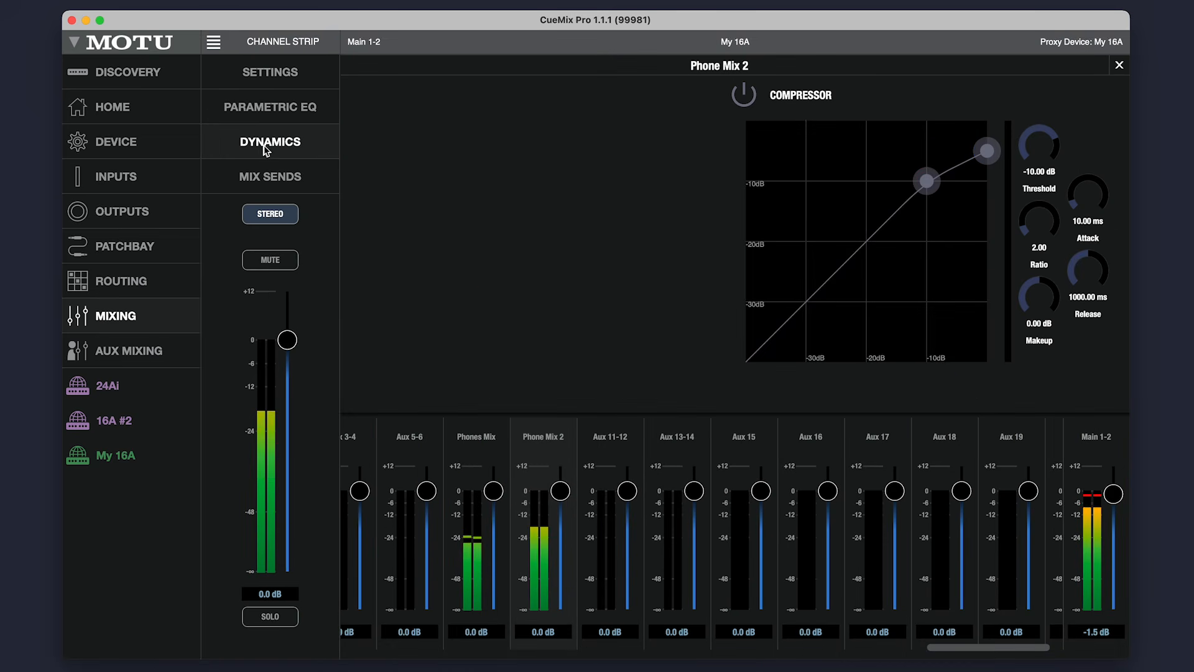
{"action": "left_click", "coordinate": [762, 99]}
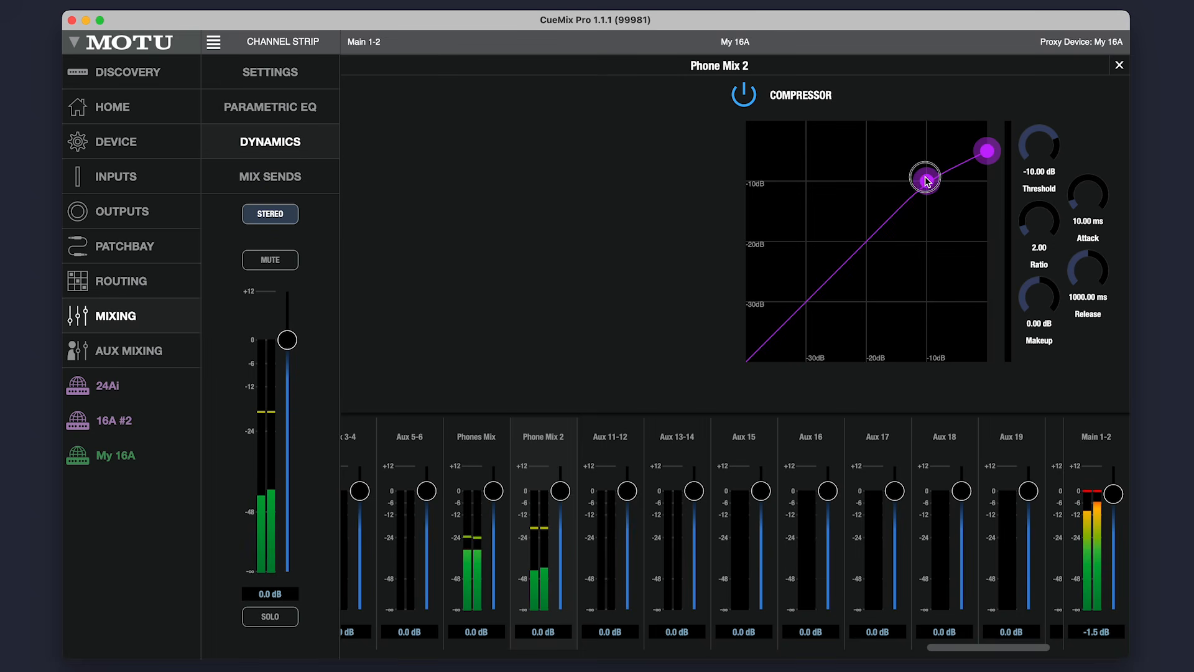
{"action": "left_click_drag", "start_coordinate": [926, 180], "coordinate": [857, 236]}
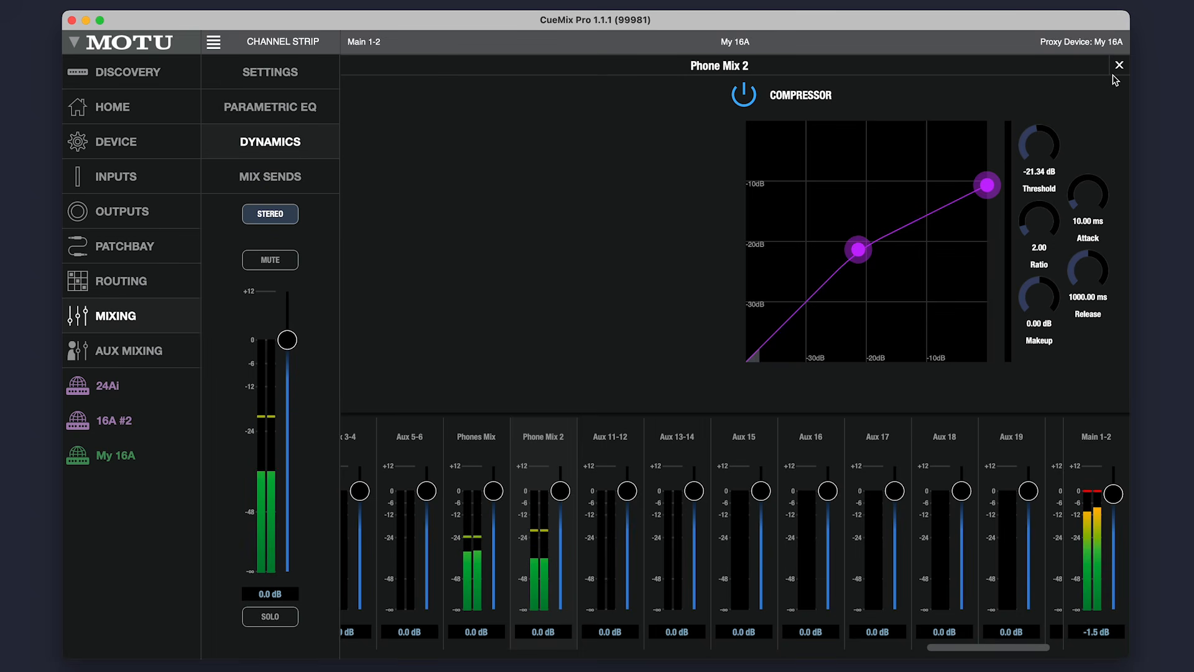